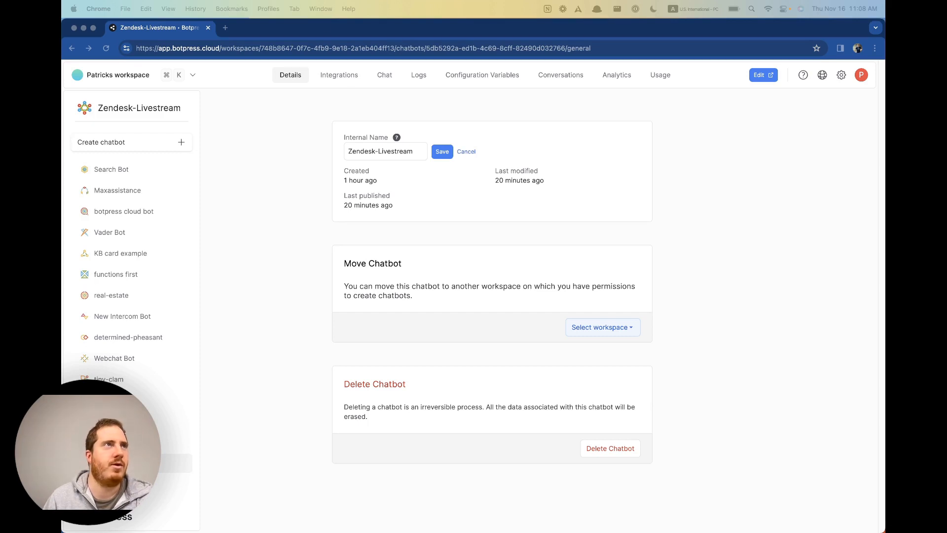
Create a new chatbot, default-named effective-seahorse, and dismiss the Congratulations dialog.
left_click(292, 228)
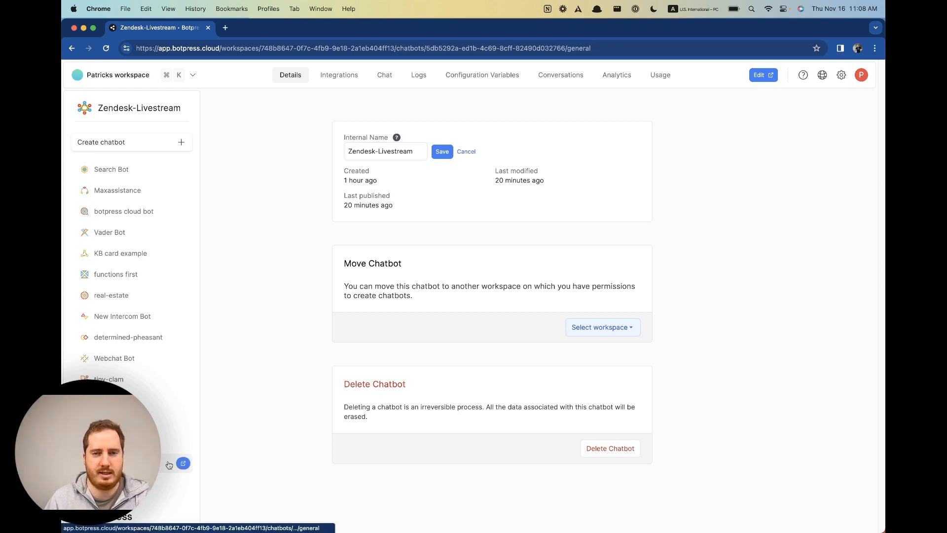
left_click(177, 144)
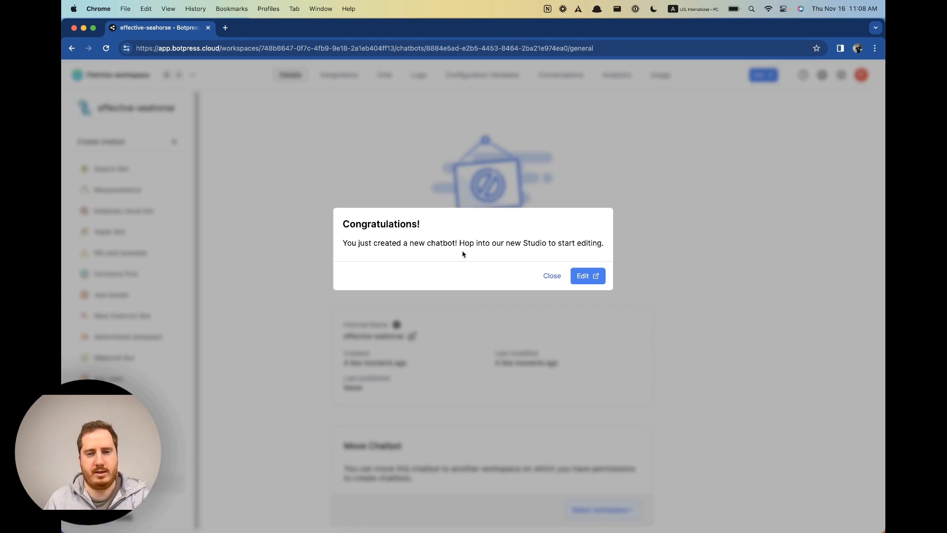
left_click(552, 276)
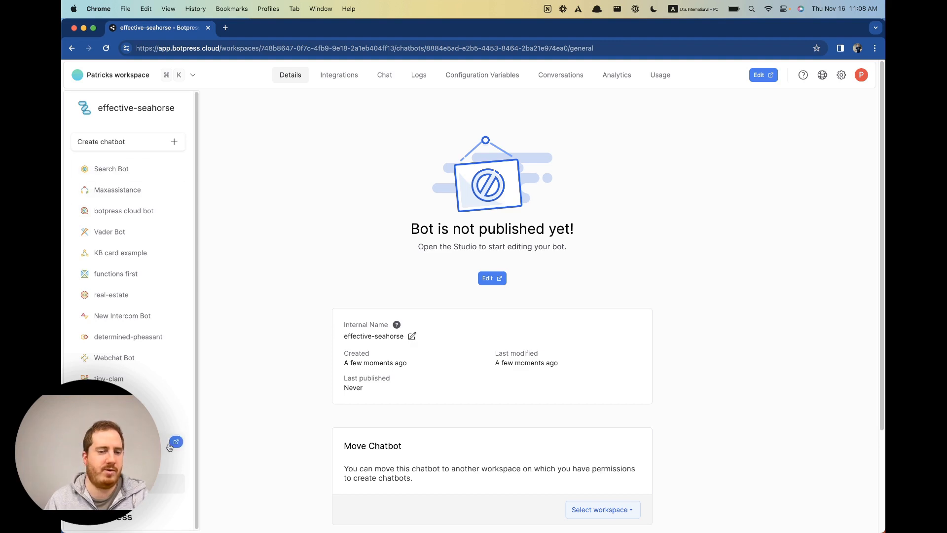
Rename the chatbot from effective-seahorse to 'Live-demo-zendesk-beta' and save.
left_click(412, 336)
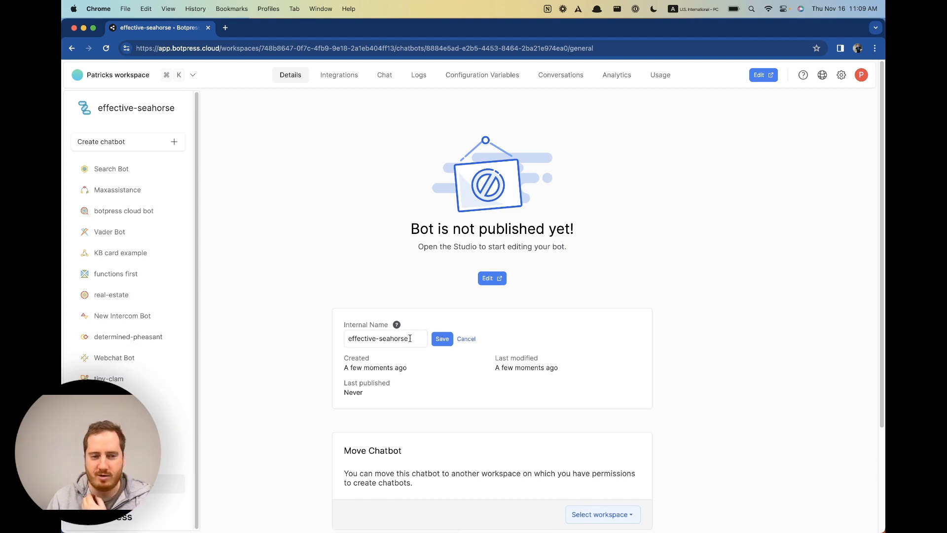
left_click_drag(410, 339, 347, 338)
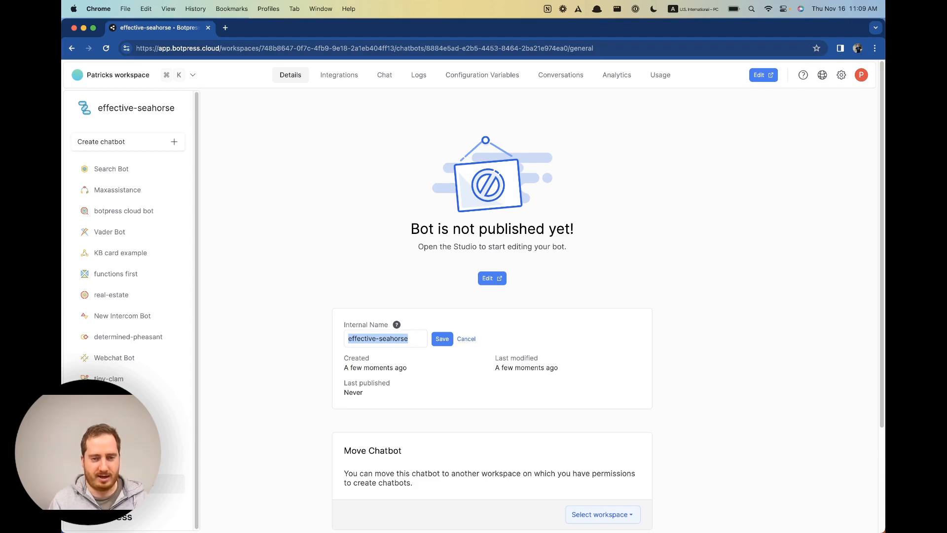
key("BackSpace")
type("Live")
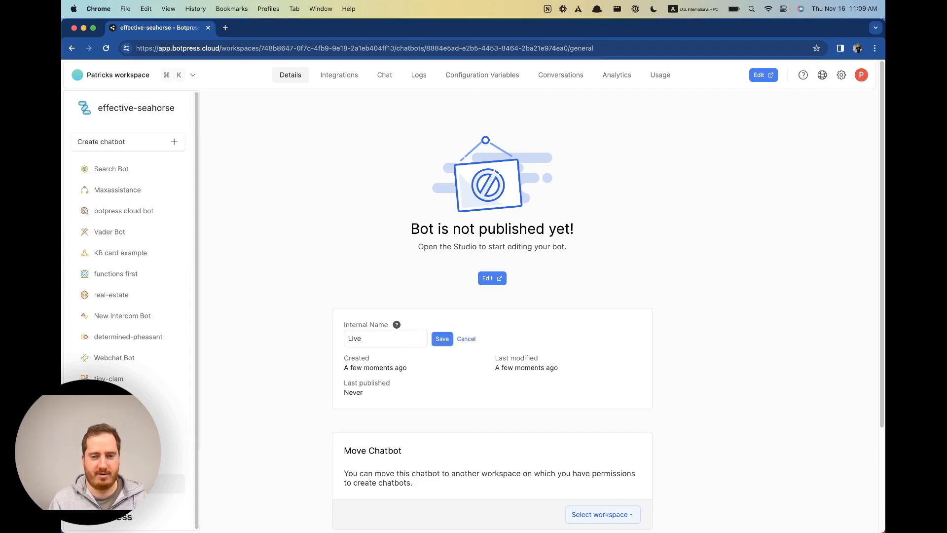
type("-demo-")
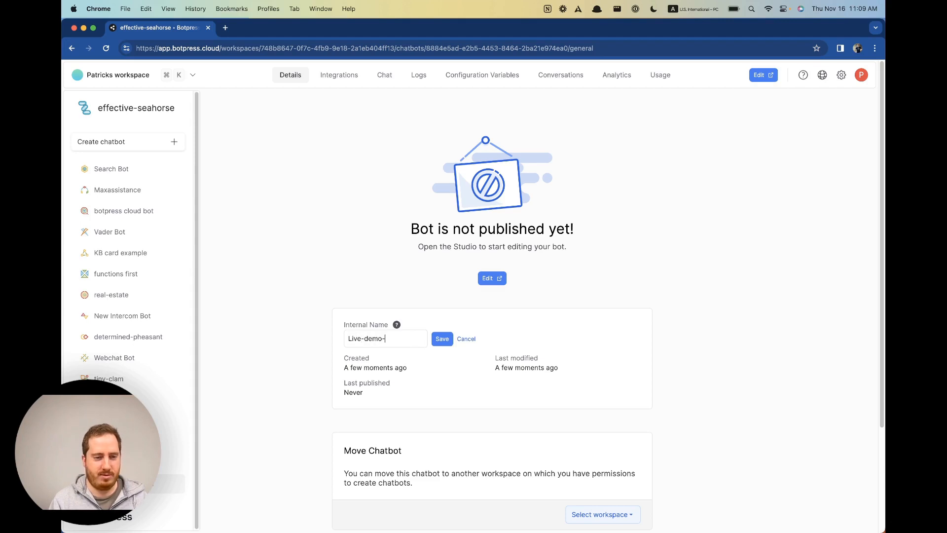
type("zend")
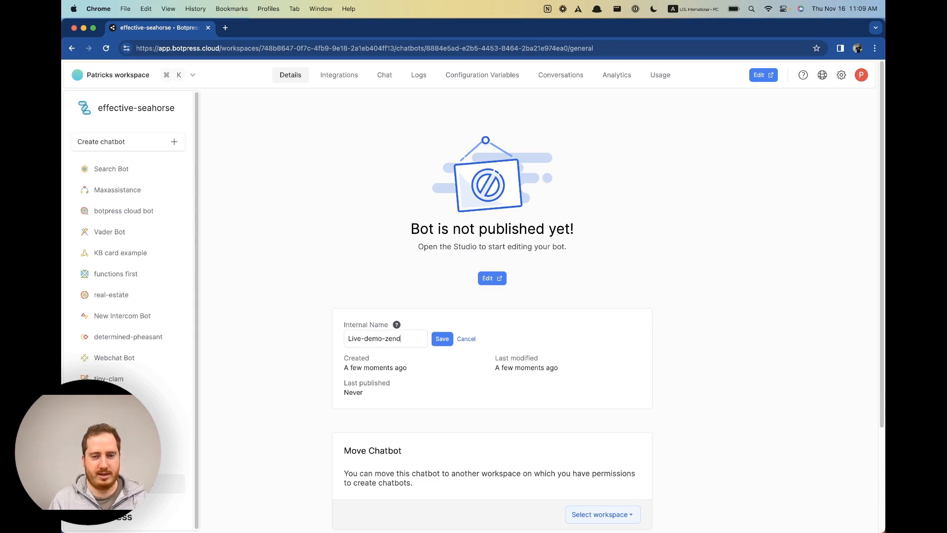
type("esk-beta")
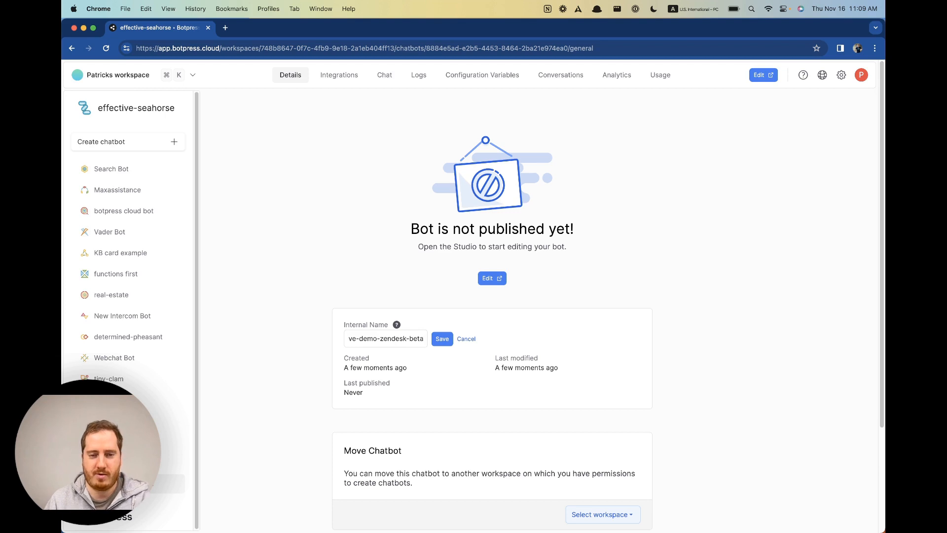
left_click(441, 340)
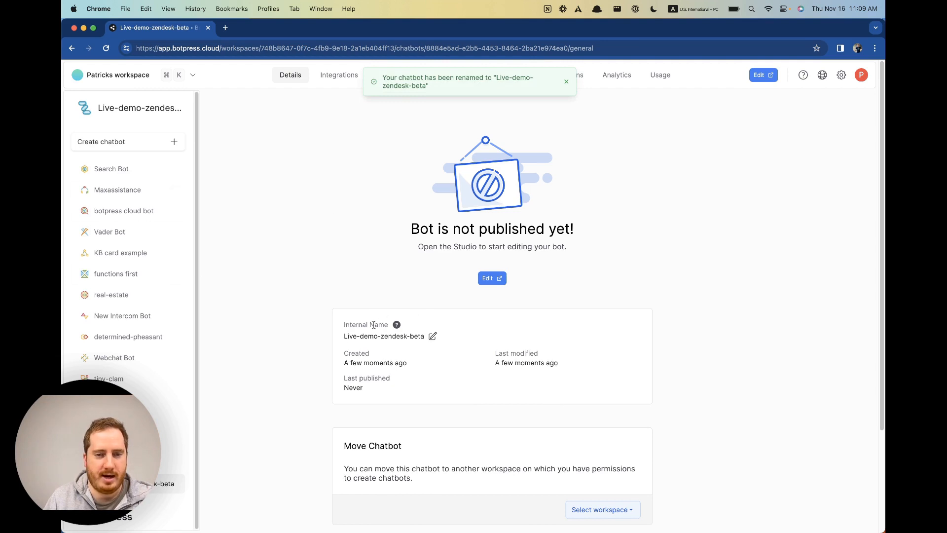
Correct the name to 'Live Demo Zendesk Beta' with spaces and capitals, and save.
left_click(433, 336)
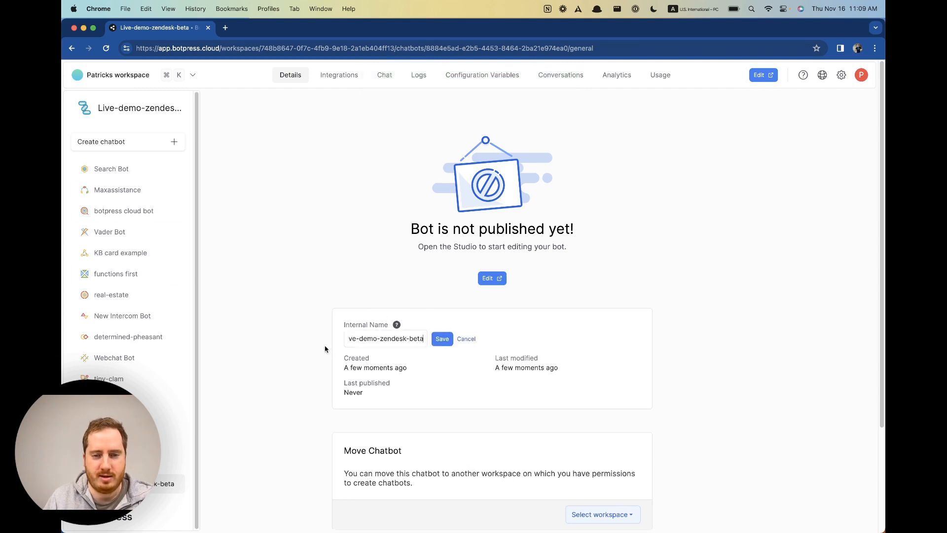
left_click(360, 339)
left_click(381, 338)
key("BackSpace")
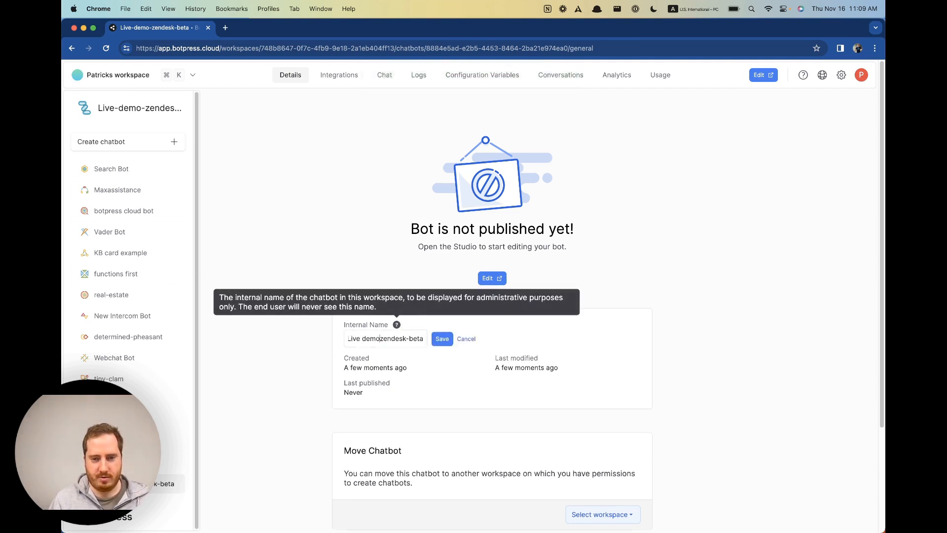
type("Z")
key("Delete")
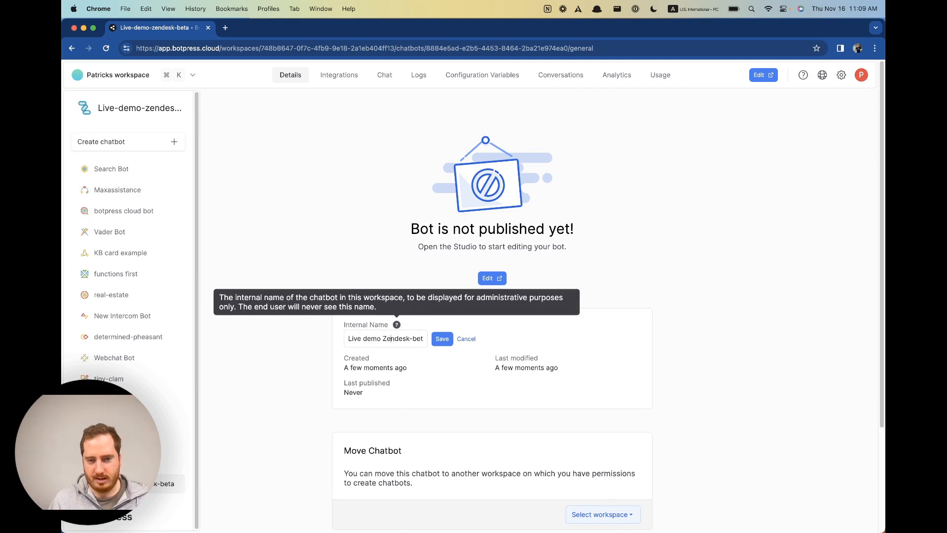
key("Delete")
type("B")
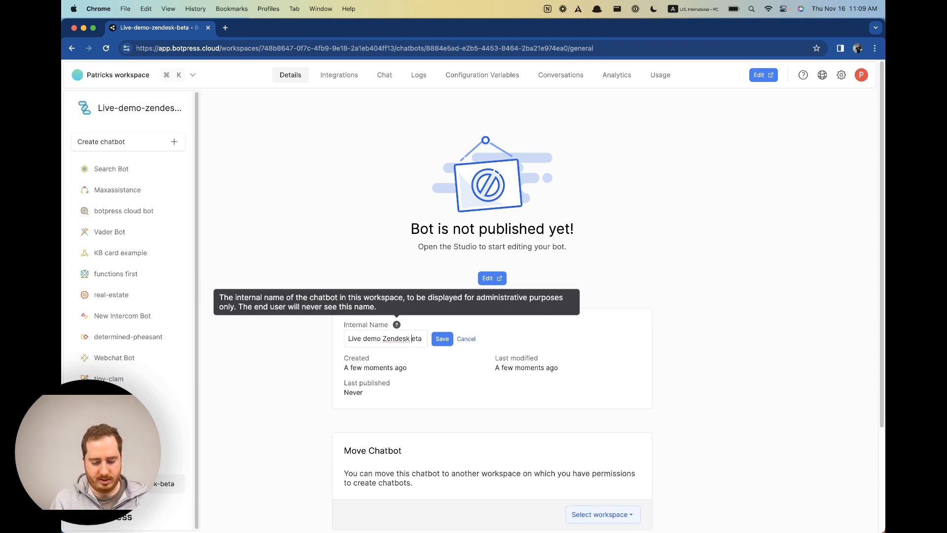
key("Delete")
left_click(367, 338)
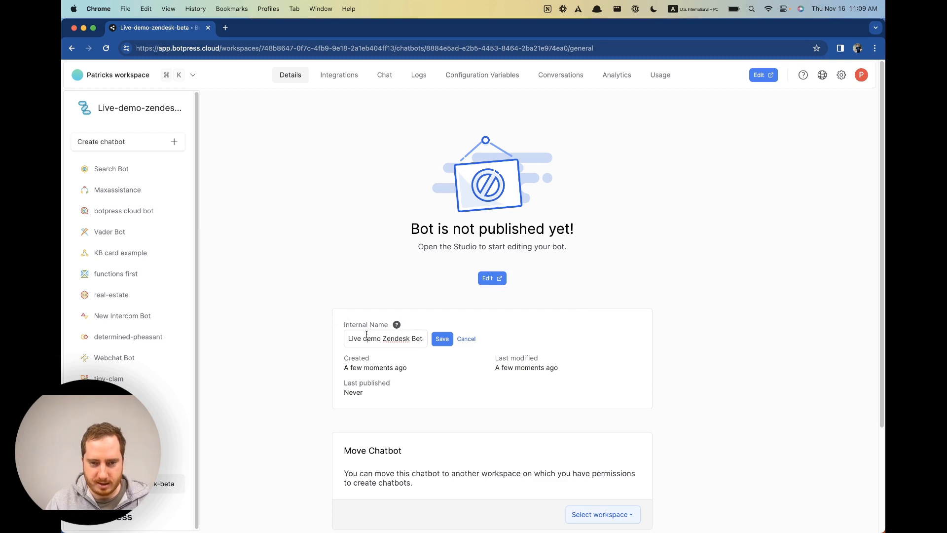
key("BackSpace")
type("D")
left_click(442, 339)
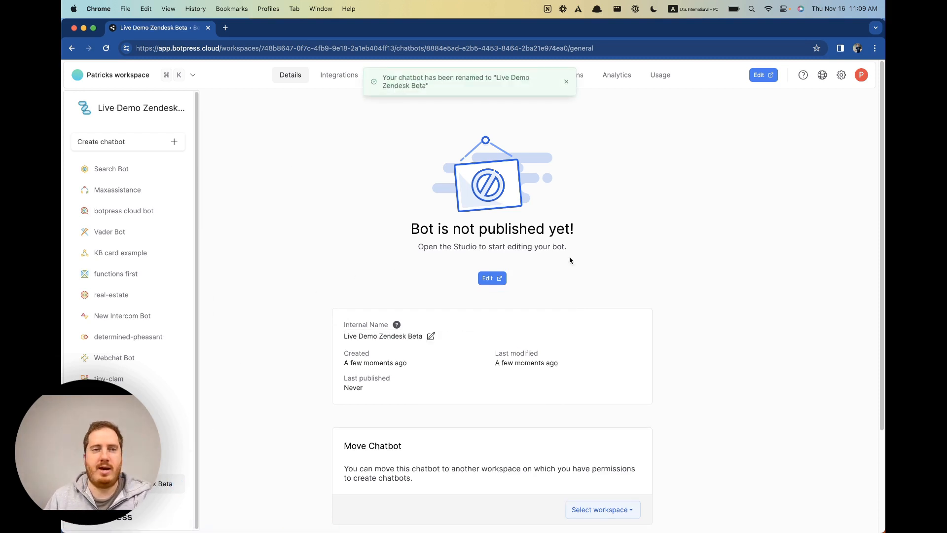
Open the bot in Studio and start it from the empty Start from Scratch template.
left_click(491, 279)
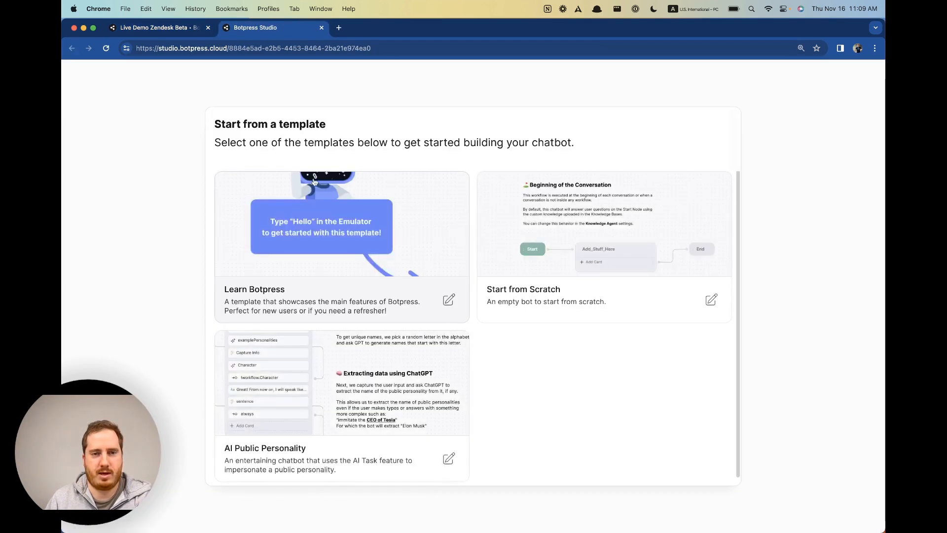
left_click(569, 209)
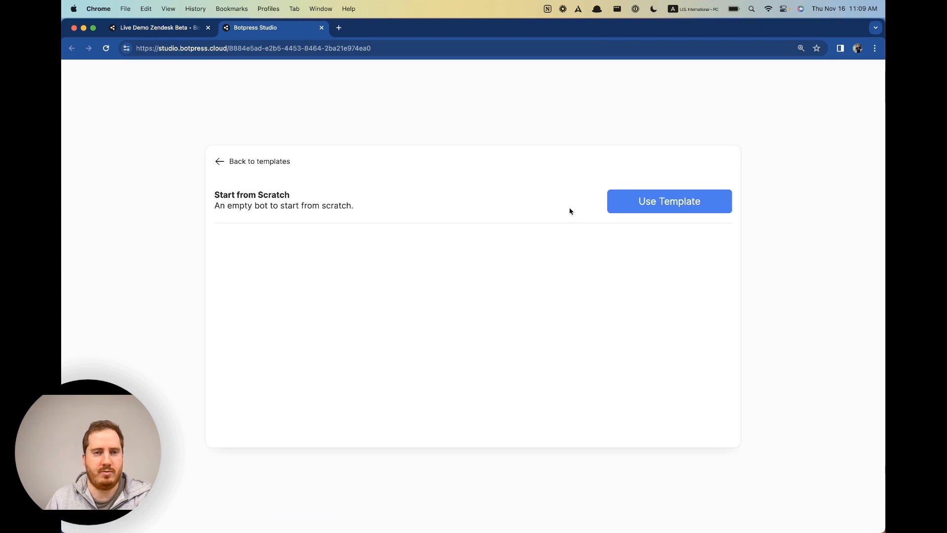
left_click(643, 196)
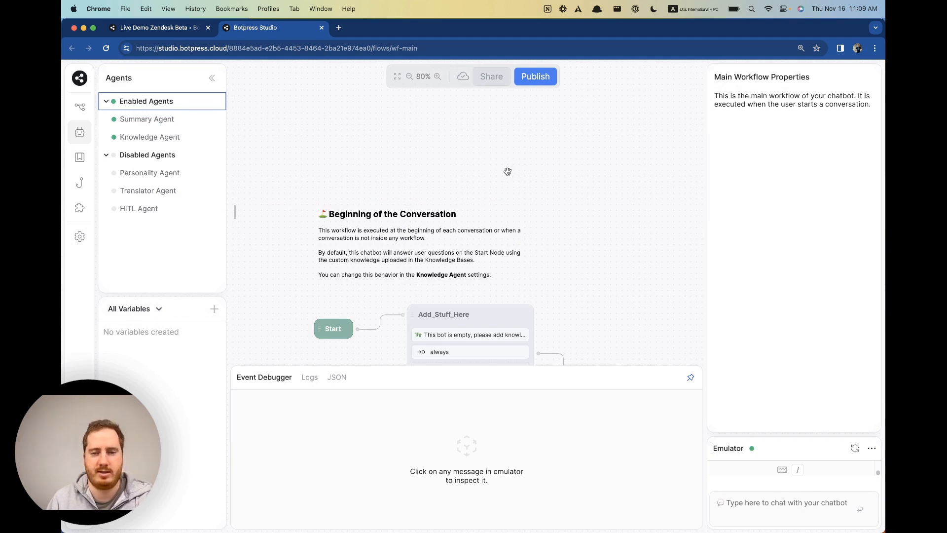
left_click_drag(508, 172, 500, 142)
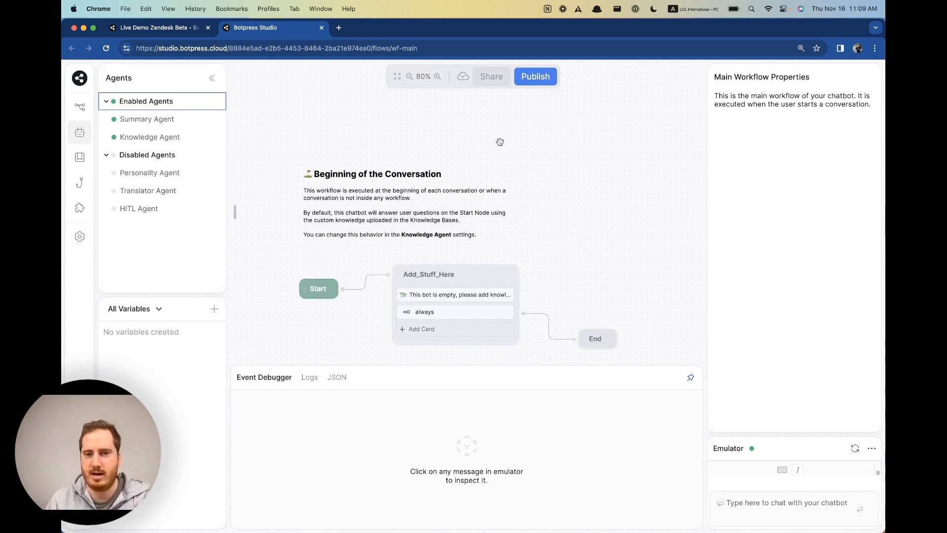
Import the bot file 'zendesk-rohan - 2023 Nov 16.bpz' via Import / Export.
left_click(87, 84)
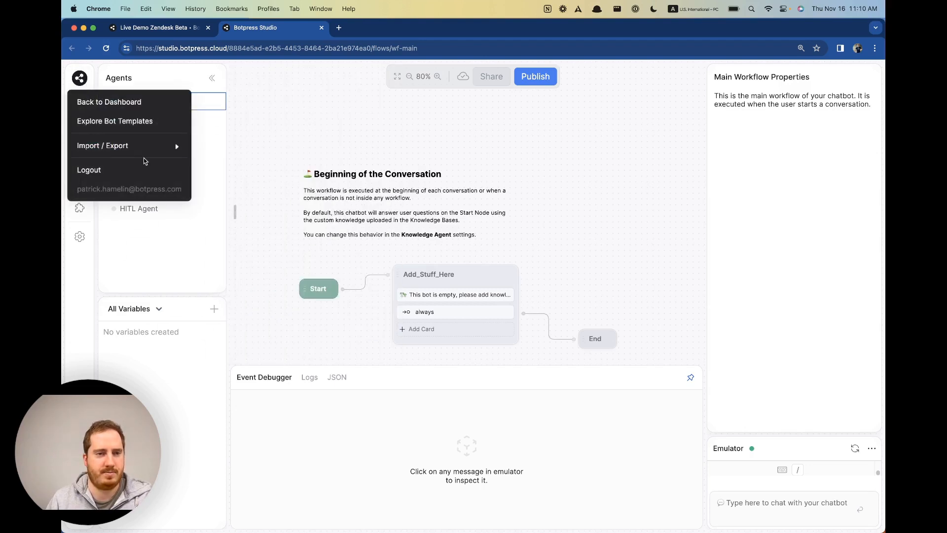
mouse_move(150, 154)
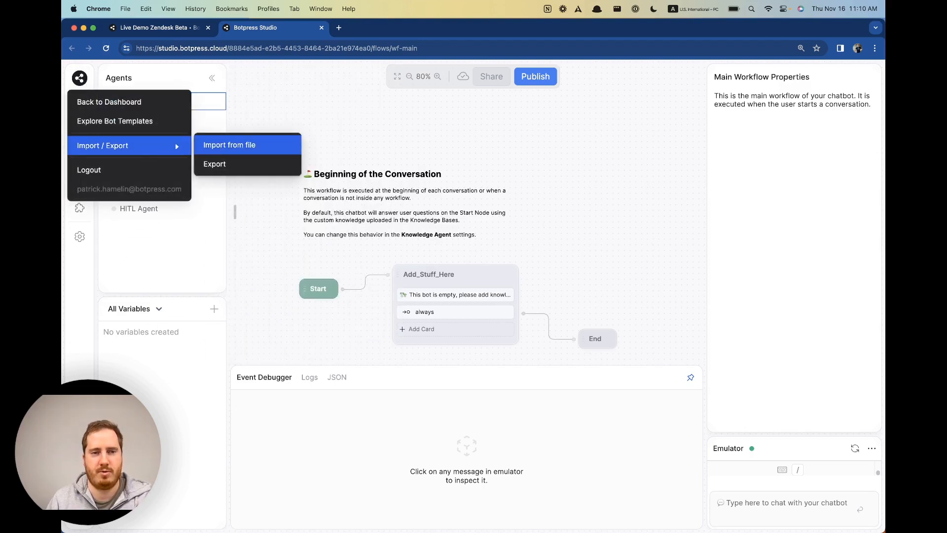
left_click(229, 144)
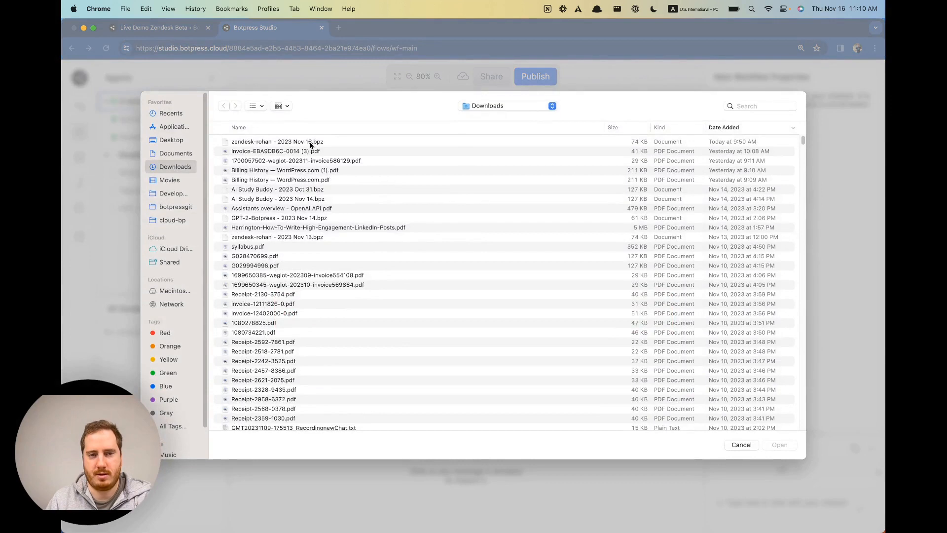
left_click(311, 143)
double_click(310, 143)
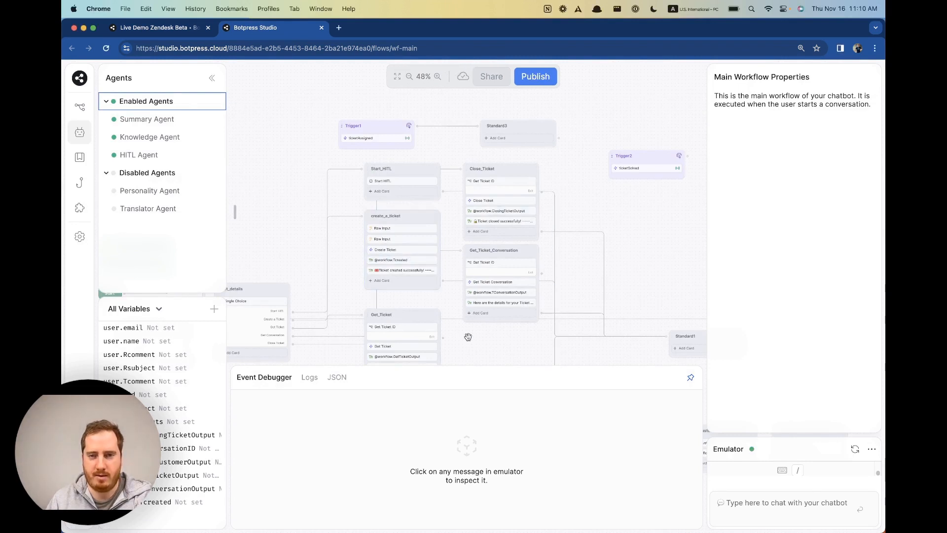
Send 'hi' in the Emulator, reset the conversation, publish, and return to the bot's dashboard.
left_click(745, 513)
type("hi")
key("Return")
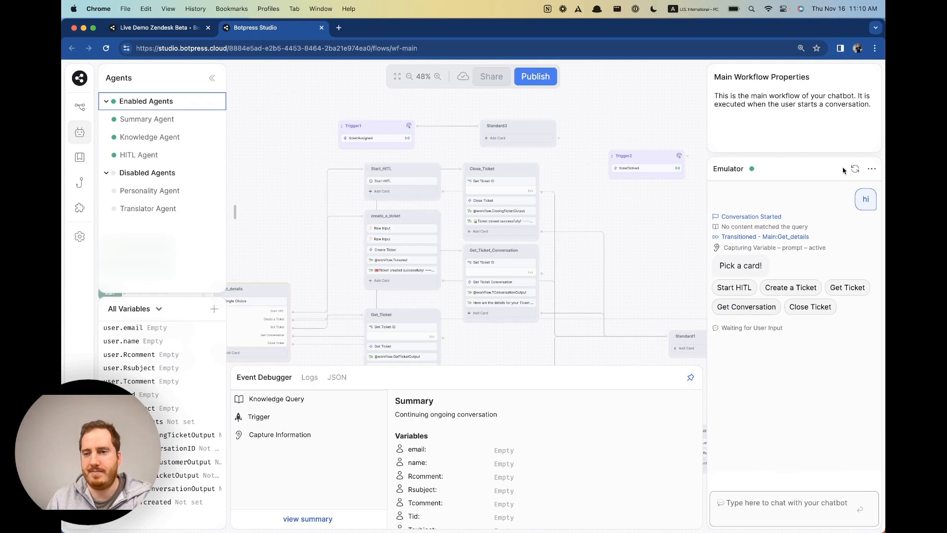
left_click(855, 169)
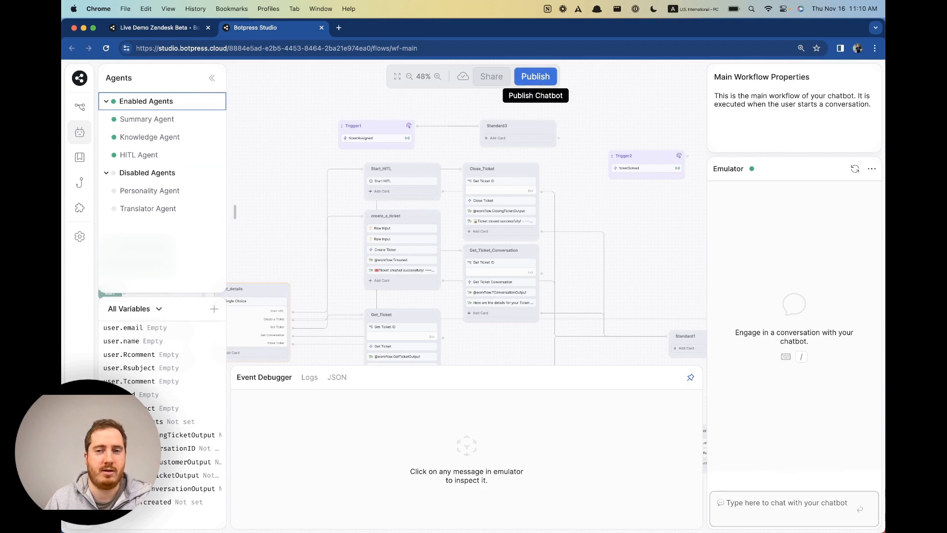
left_click(534, 78)
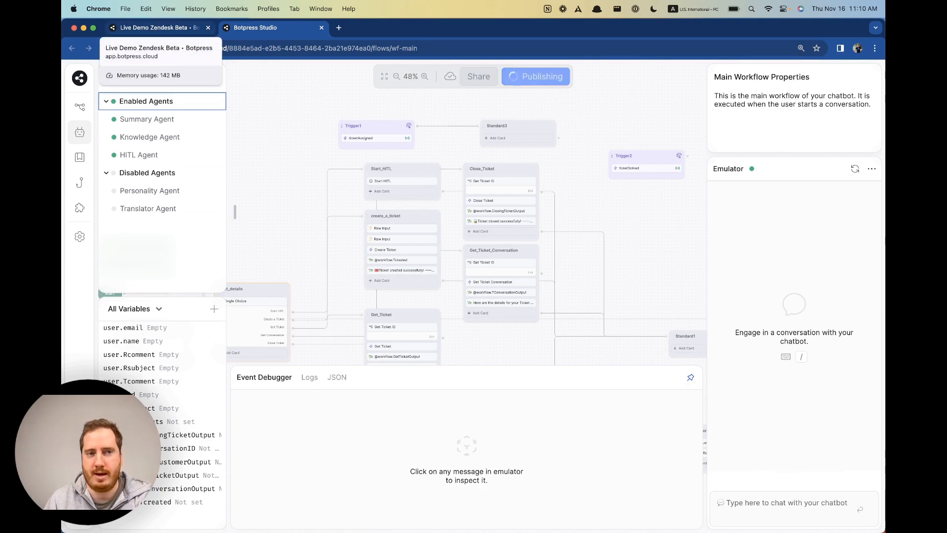
left_click(157, 27)
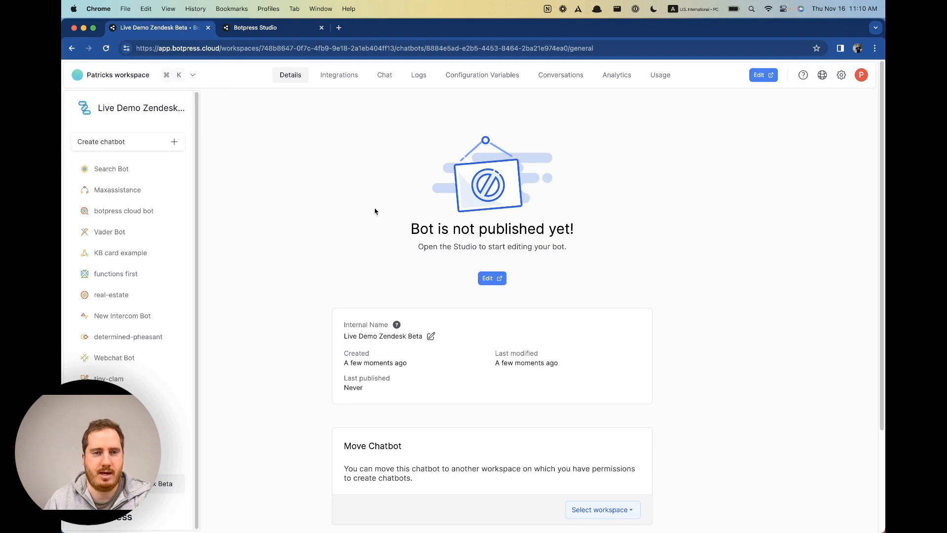
Install the Zendesk integration from the Integration Hub onto Live Demo Zendesk Beta.
left_click(339, 75)
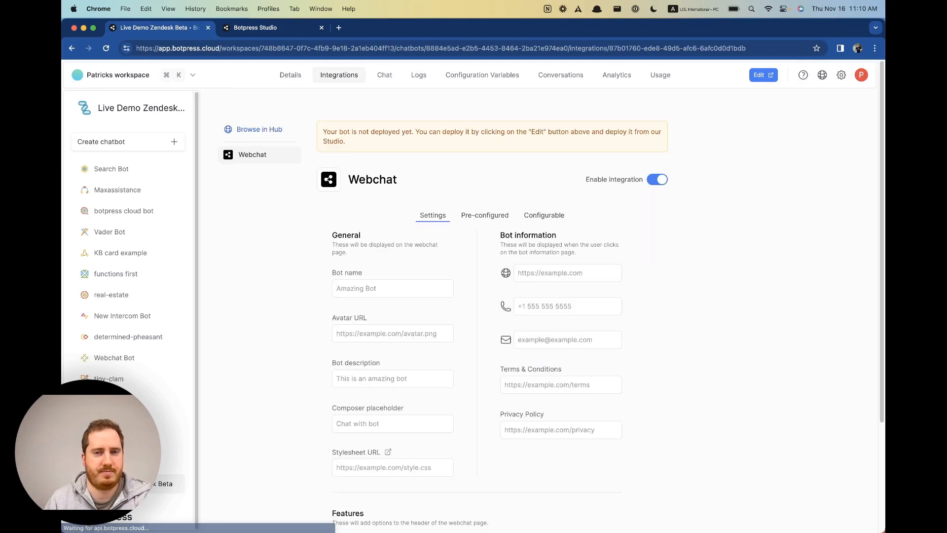
left_click(265, 130)
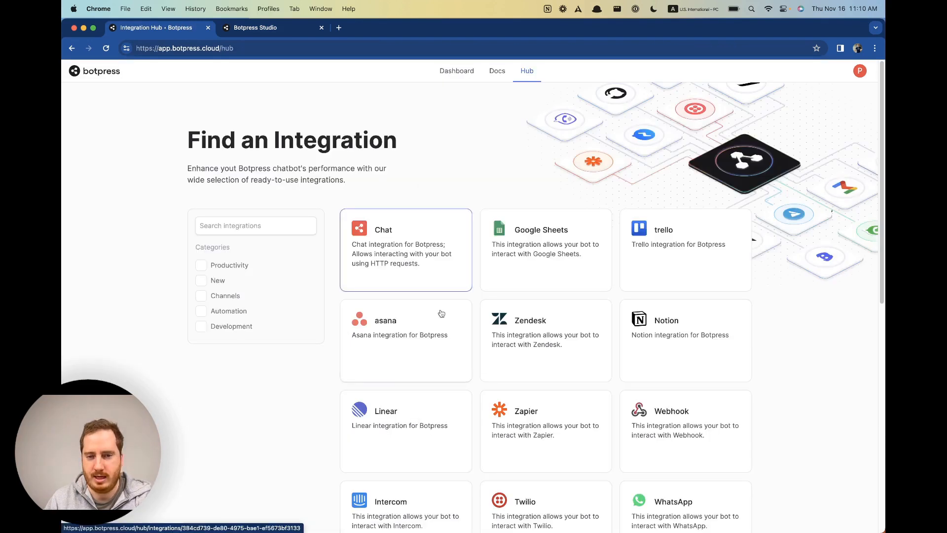
left_click(547, 358)
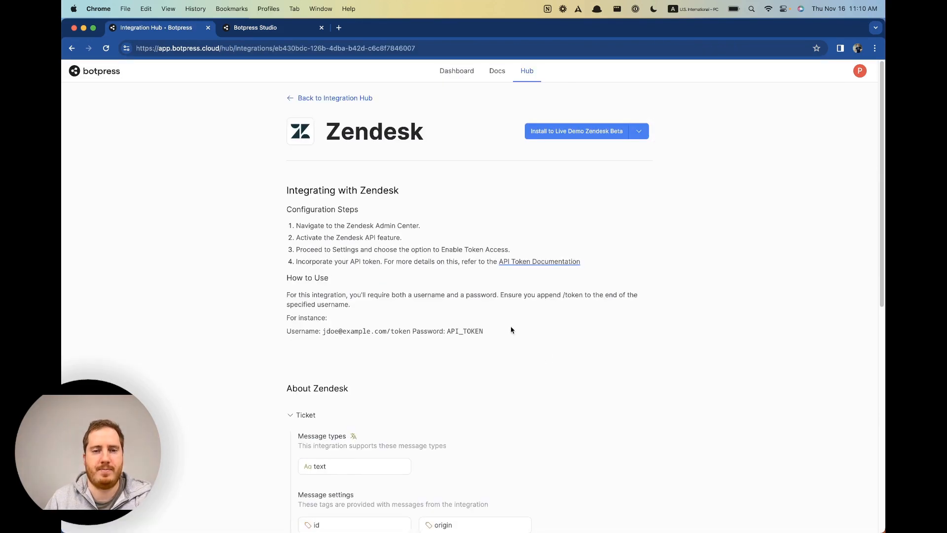
left_click(574, 137)
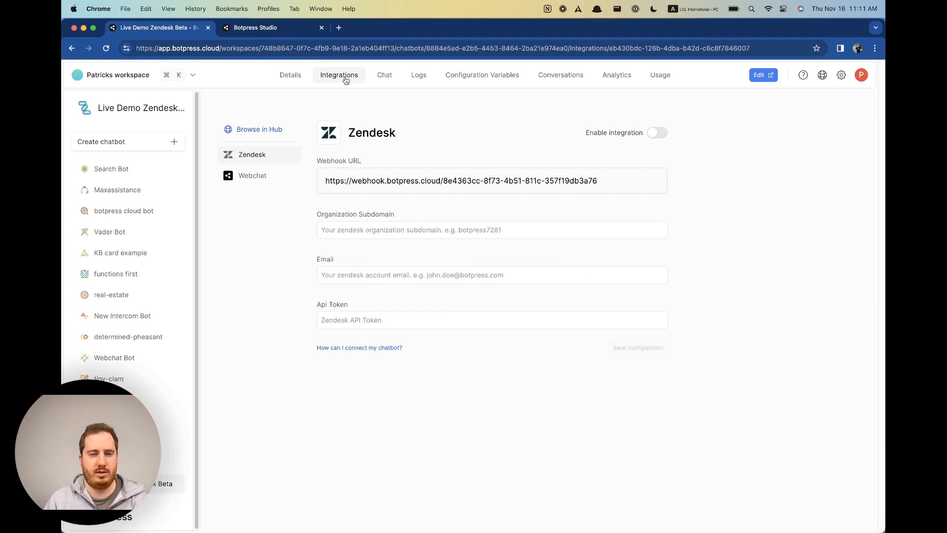
Open botpresst.zendesk.com in a new tab, copy the subdomain botpresst, and return to the Organization Subdomain field.
left_click(339, 28)
type("botpresst")
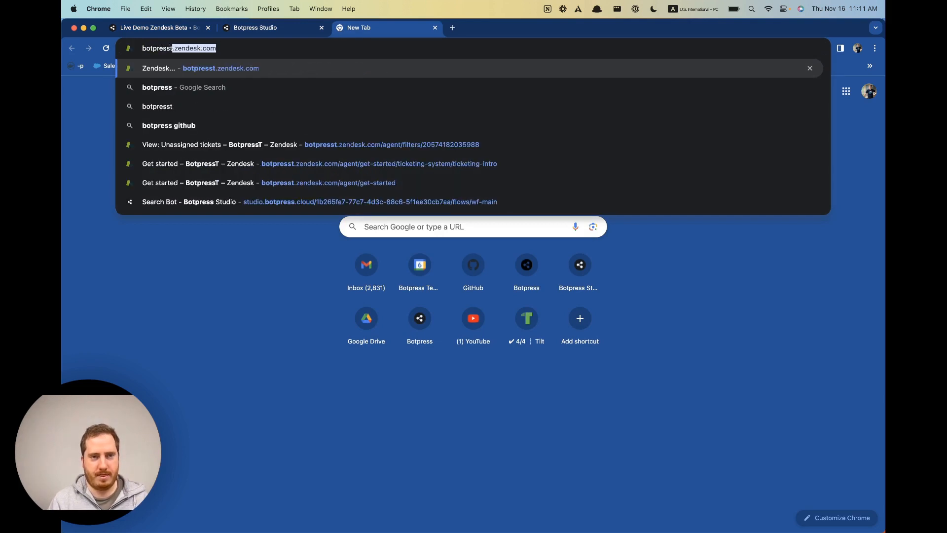
key("Return")
left_click(172, 48)
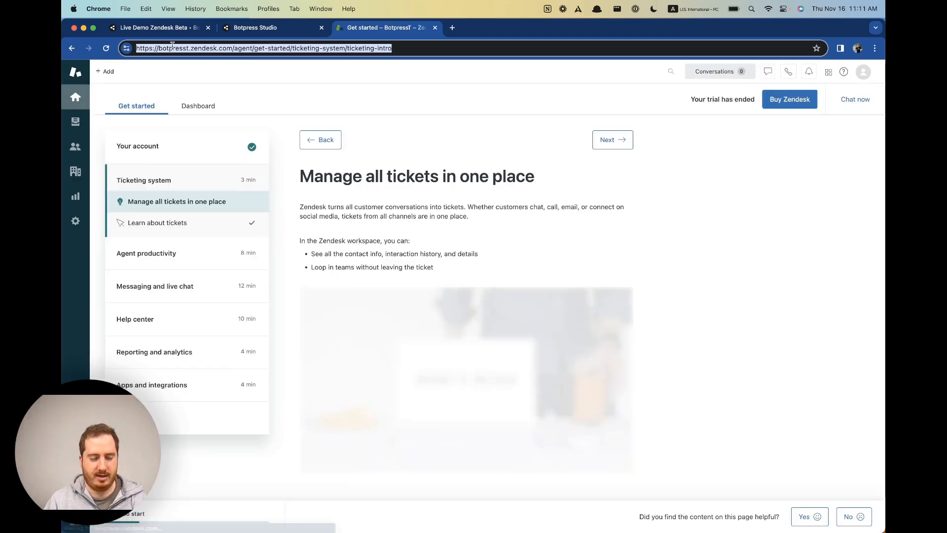
double_click(179, 48)
key("super+c")
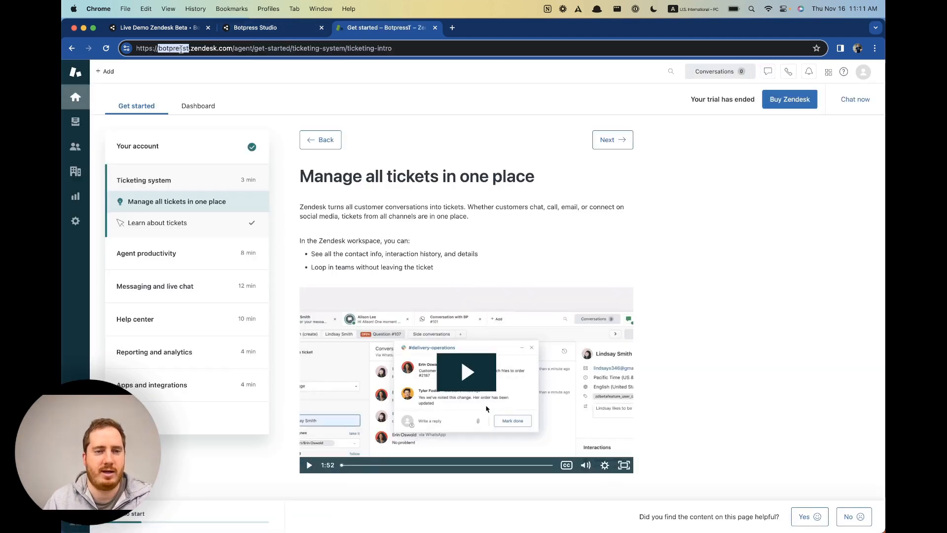
left_click(154, 27)
left_click(417, 232)
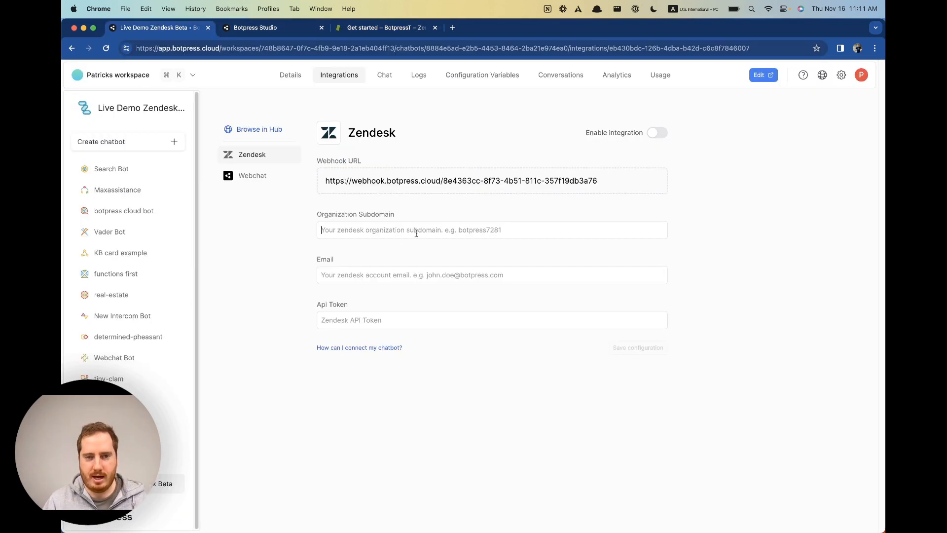
Enter botpresst as Organization Subdomain and the account e-mail, then open Zendesk's admin settings.
key("super+v")
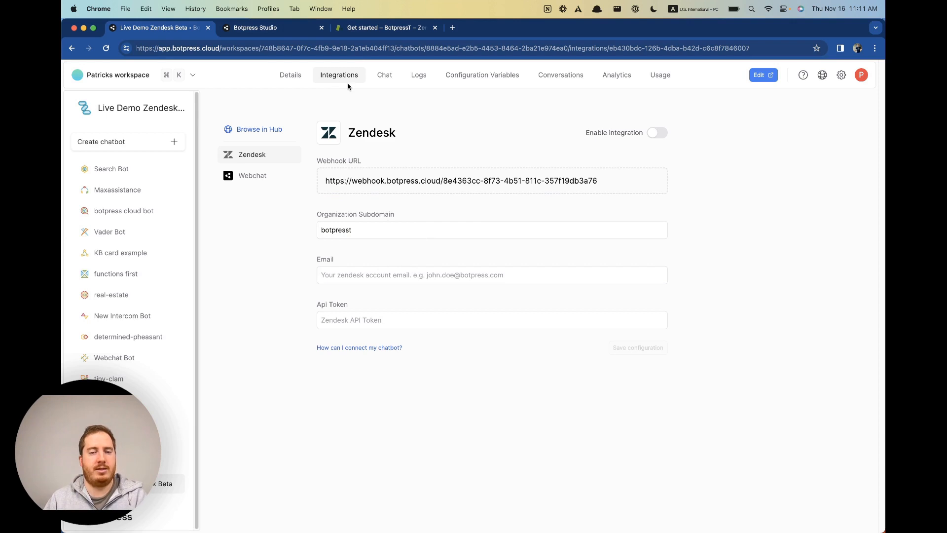
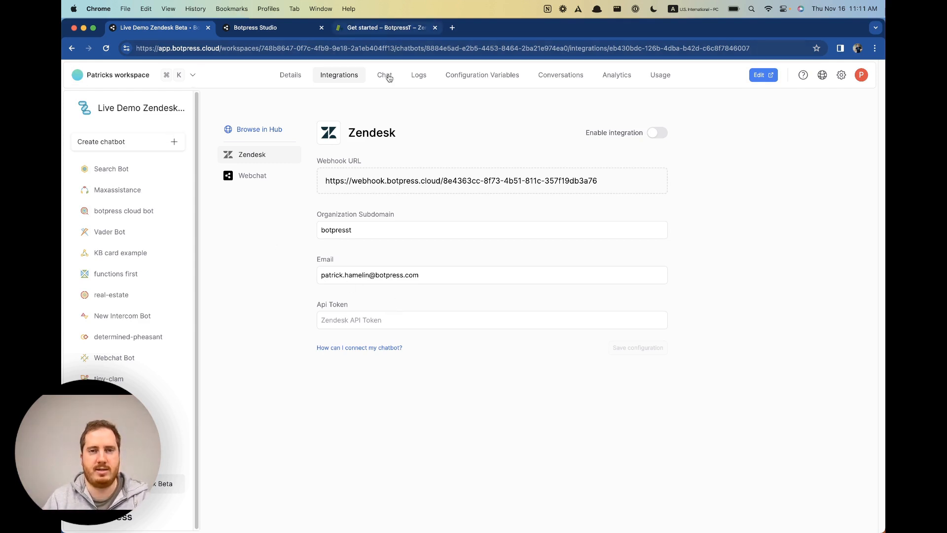
left_click(339, 321)
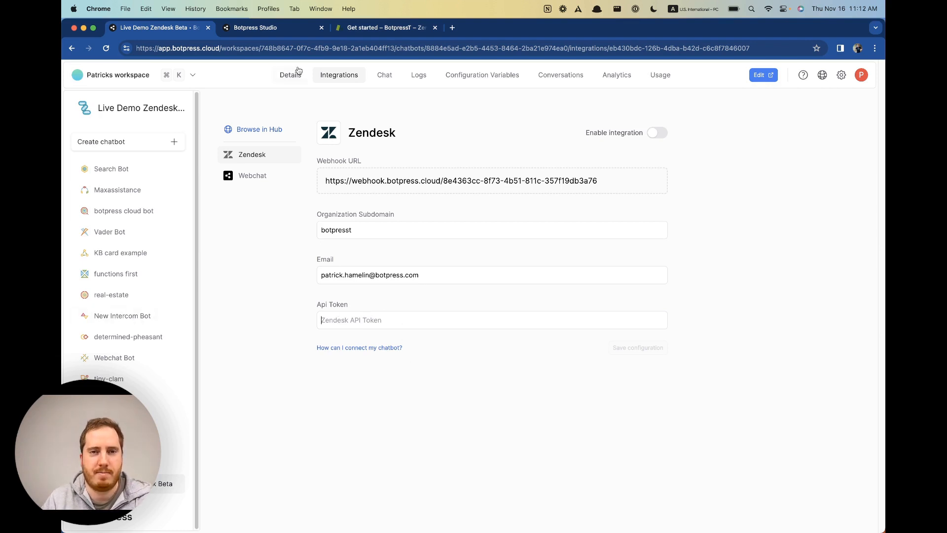
left_click(369, 30)
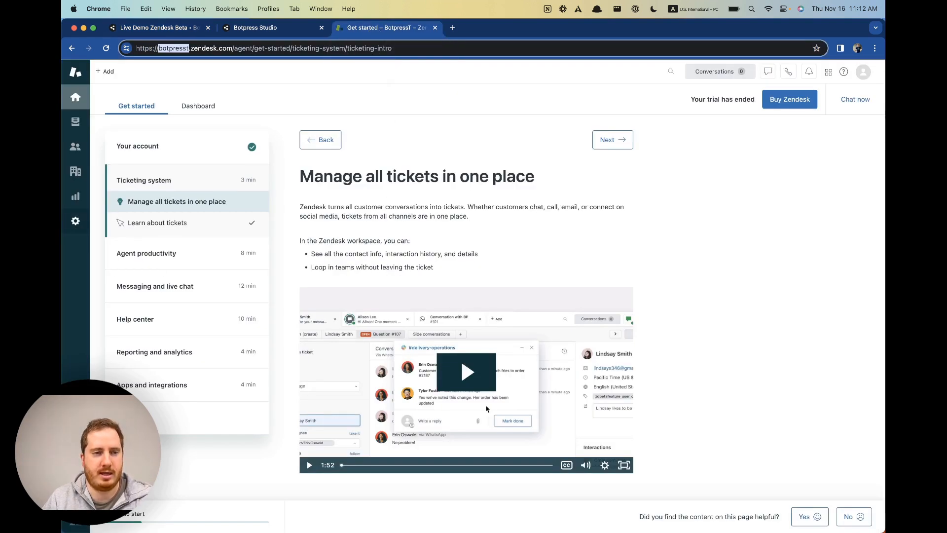
left_click(79, 222)
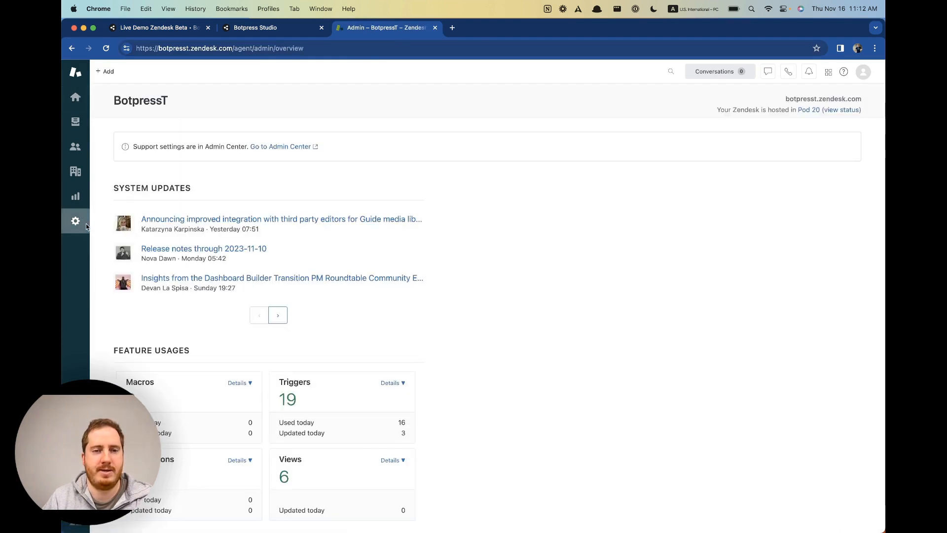
Go to Admin Center and open Apps and integrations > APIs > Zendesk API.
left_click(277, 147)
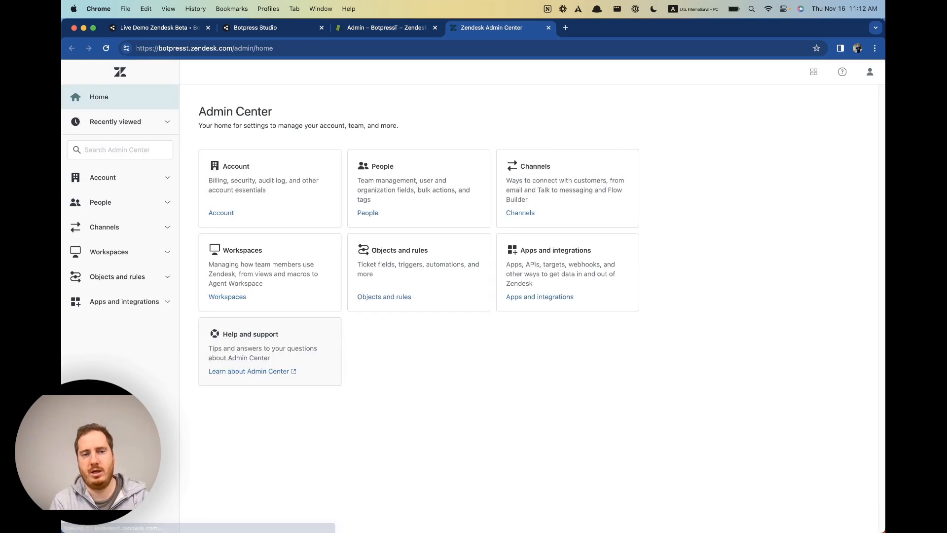
left_click(146, 307)
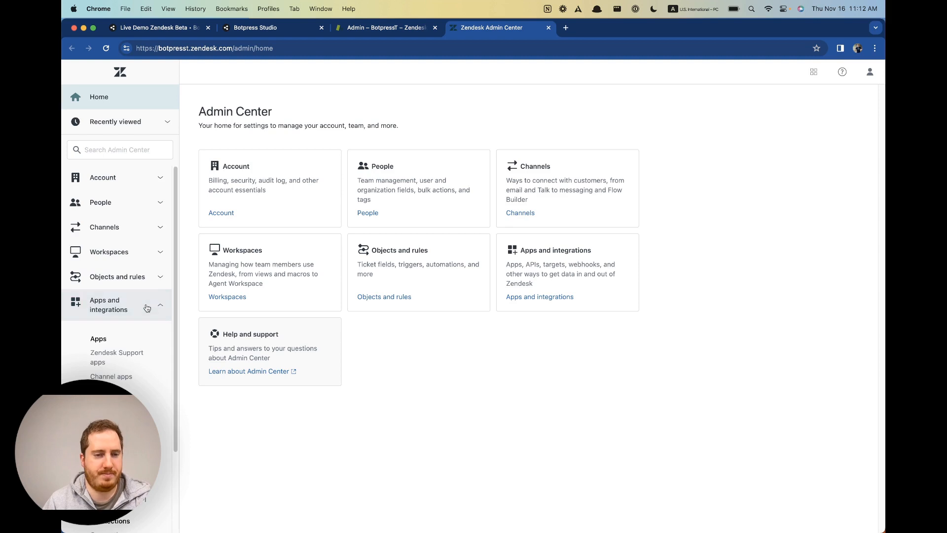
scroll(145, 315, "down", 4)
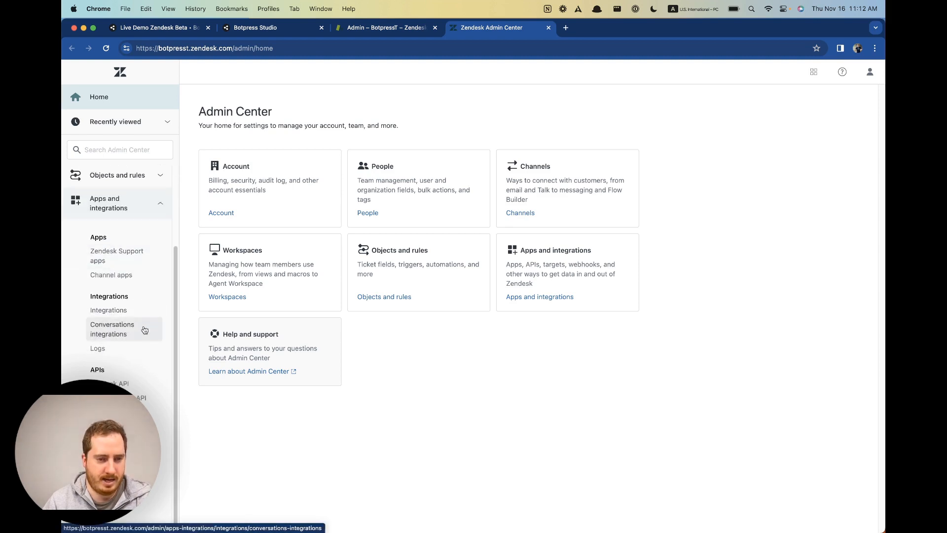
left_click(133, 388)
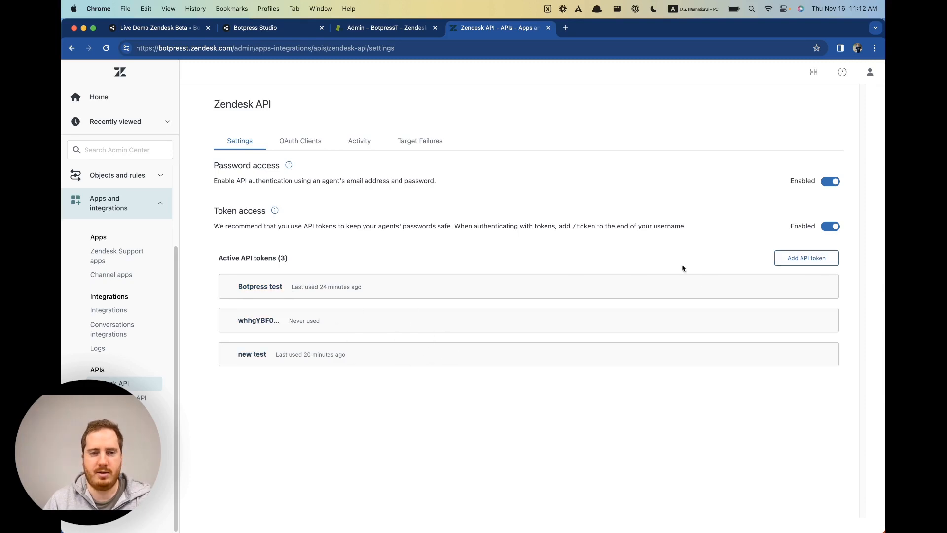
Add an API token with description 'live demo zendesk beta', copy its value, and save.
left_click(822, 262)
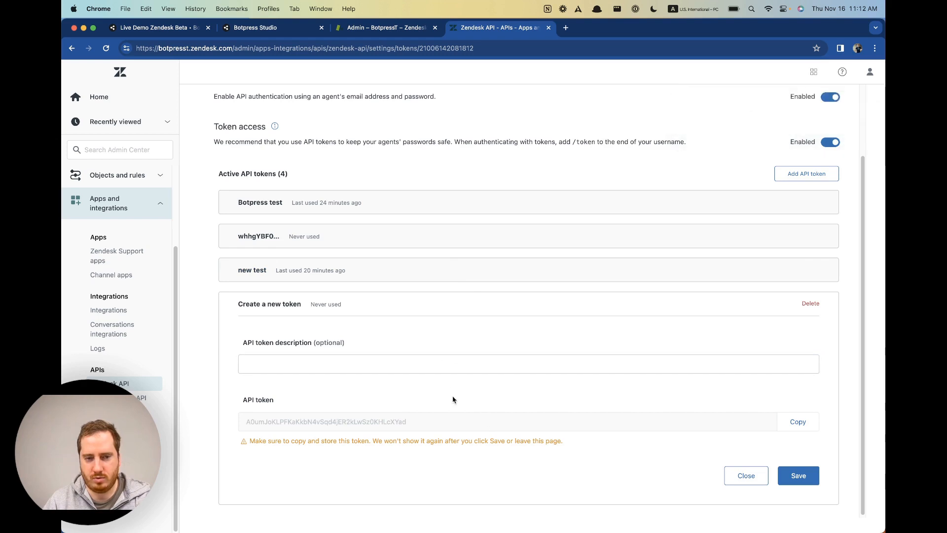
left_click(798, 421)
left_click(463, 366)
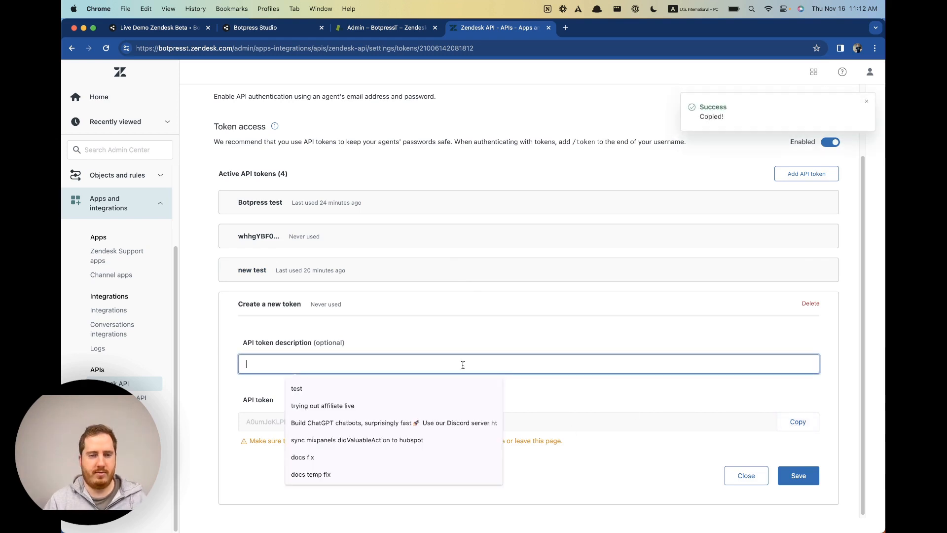
type("live demo")
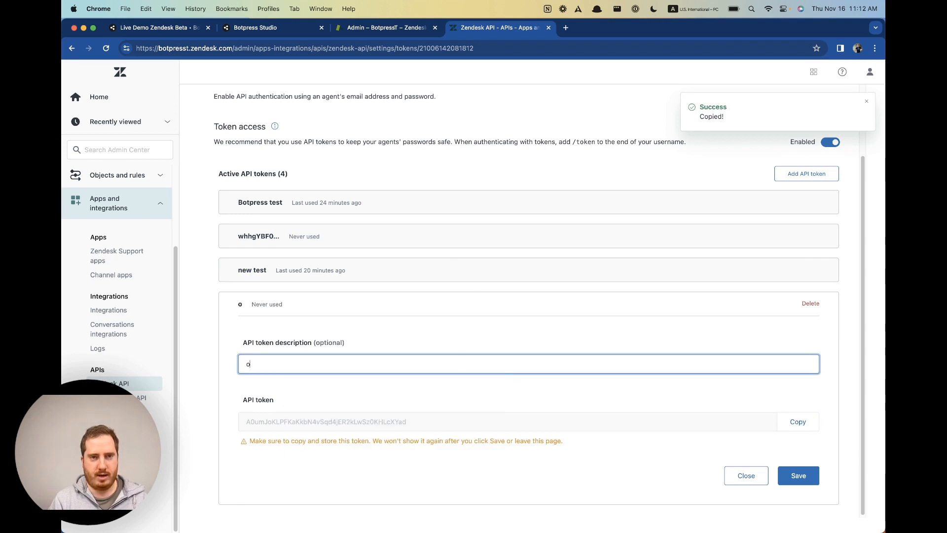
type(" zendes")
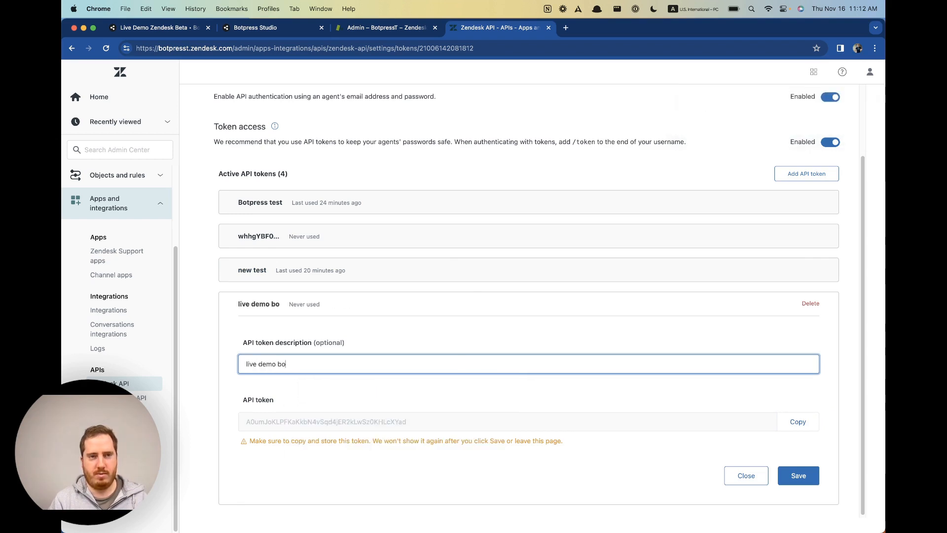
type("k beta")
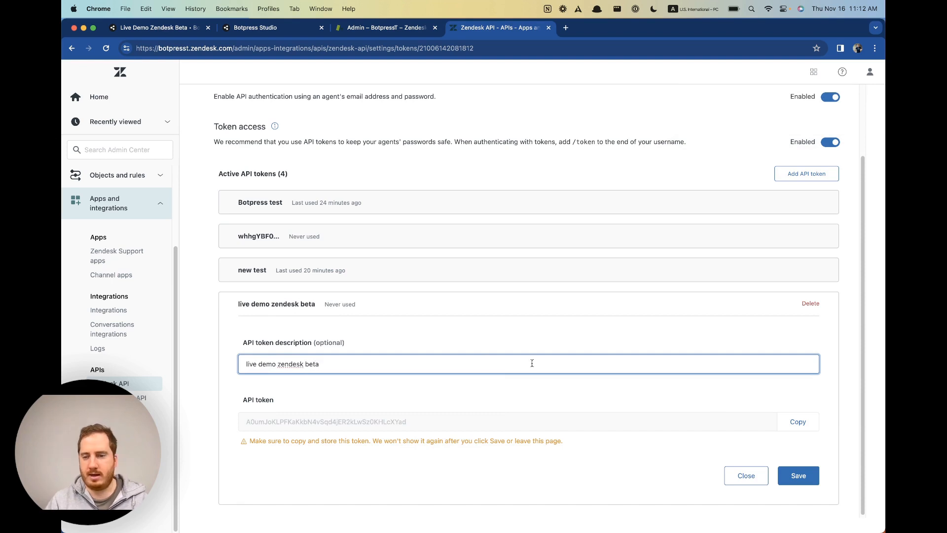
left_click(797, 422)
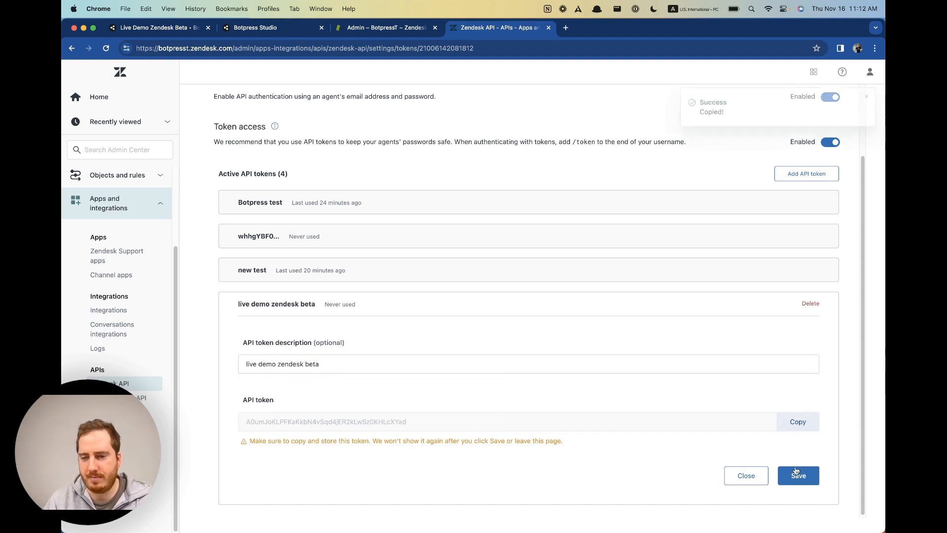
left_click(799, 476)
left_click(183, 28)
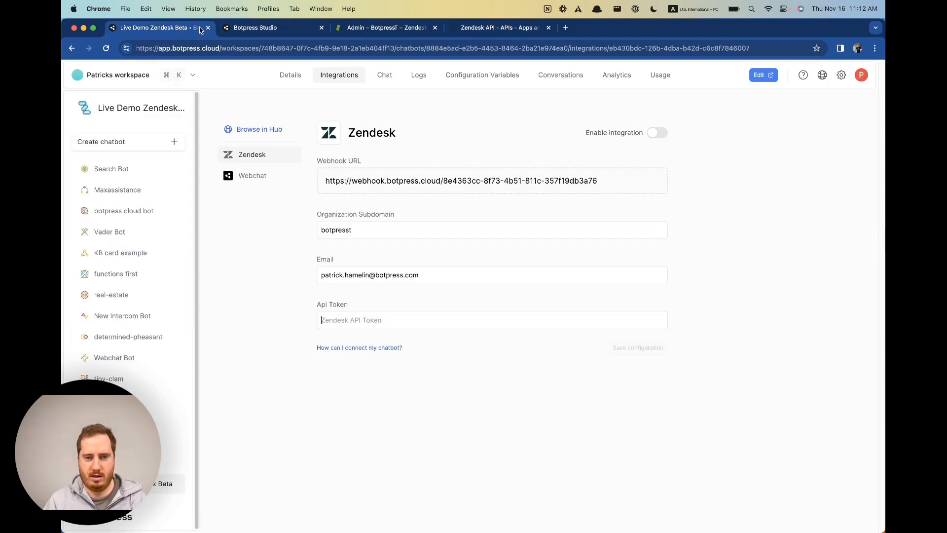
Paste the copied token into Api Token, toggle Enable integration on, and save the configuration.
left_click(474, 320)
key("super+v")
left_click(619, 348)
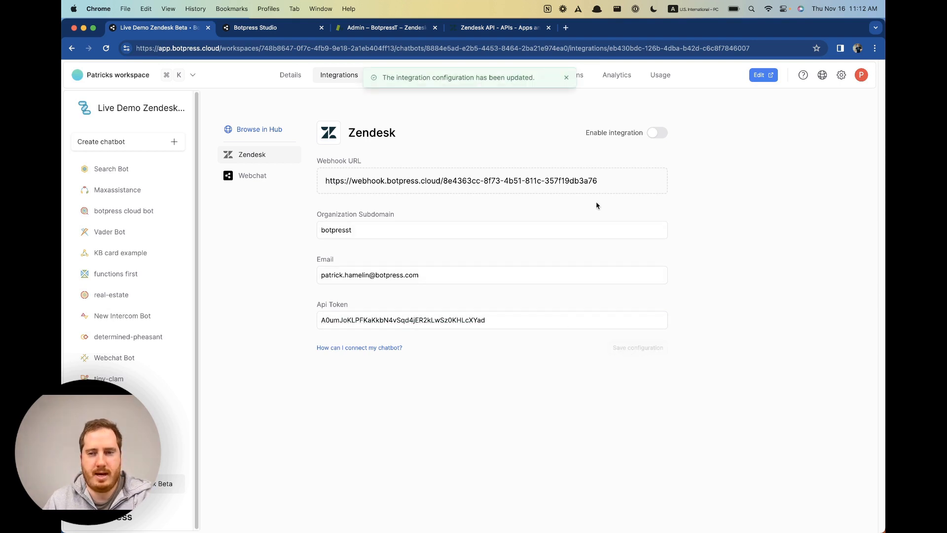
left_click(657, 133)
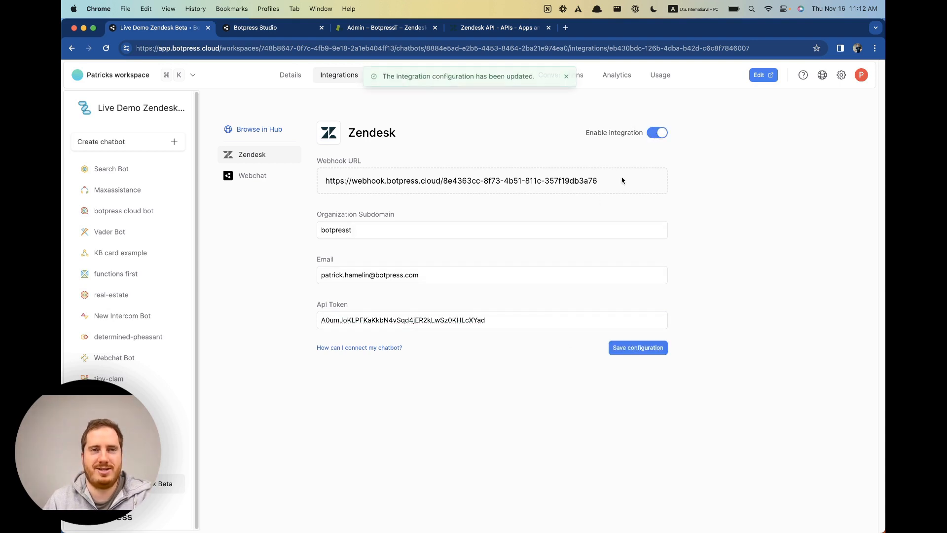
left_click(661, 348)
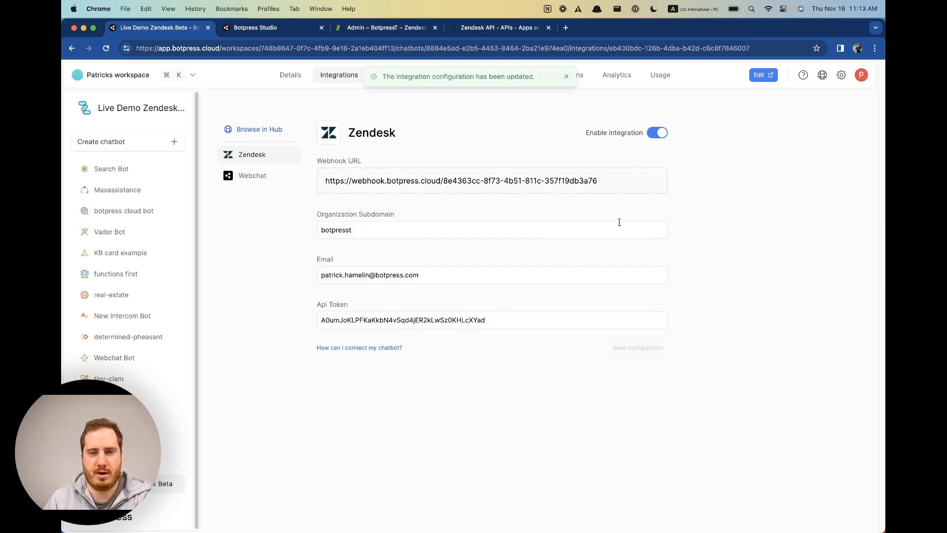
Publish the bot and check the HITL Agent: Zendesk escalation, queue timeout 10, cancel intent.
left_click(248, 30)
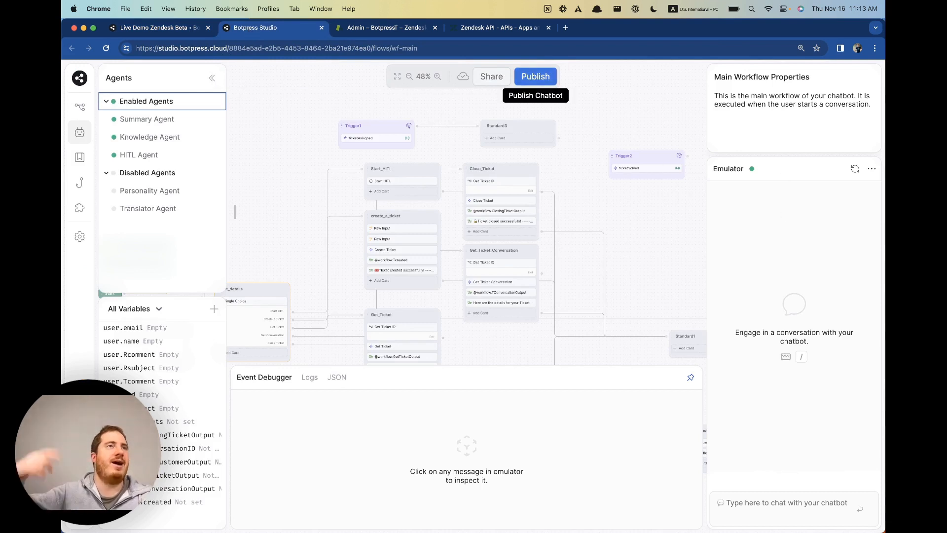
left_click(528, 82)
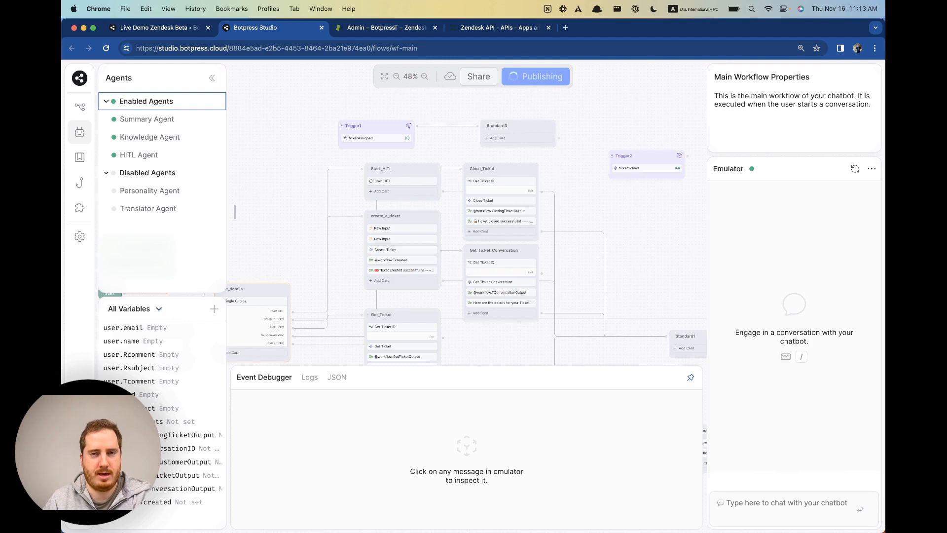
left_click(165, 154)
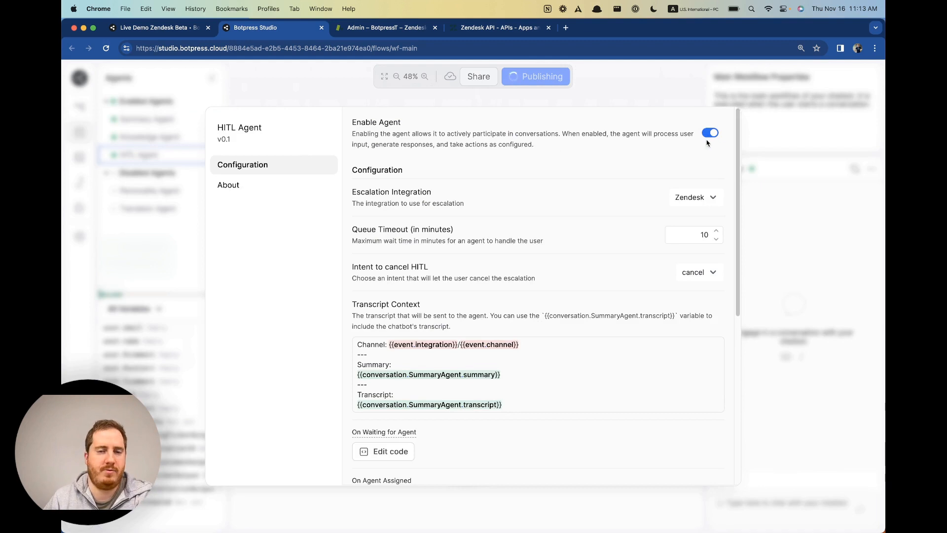
scroll(646, 361, "down", 10)
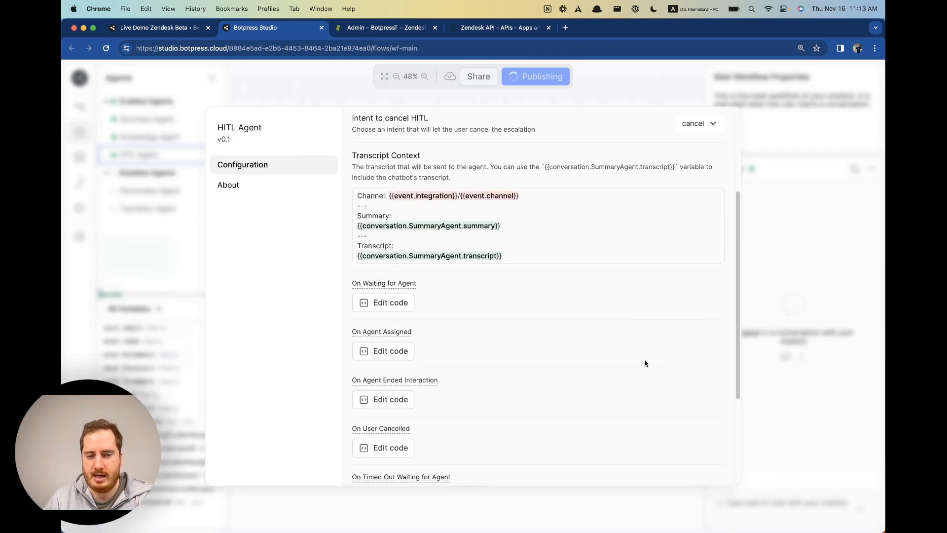
scroll(658, 359, "up", 10)
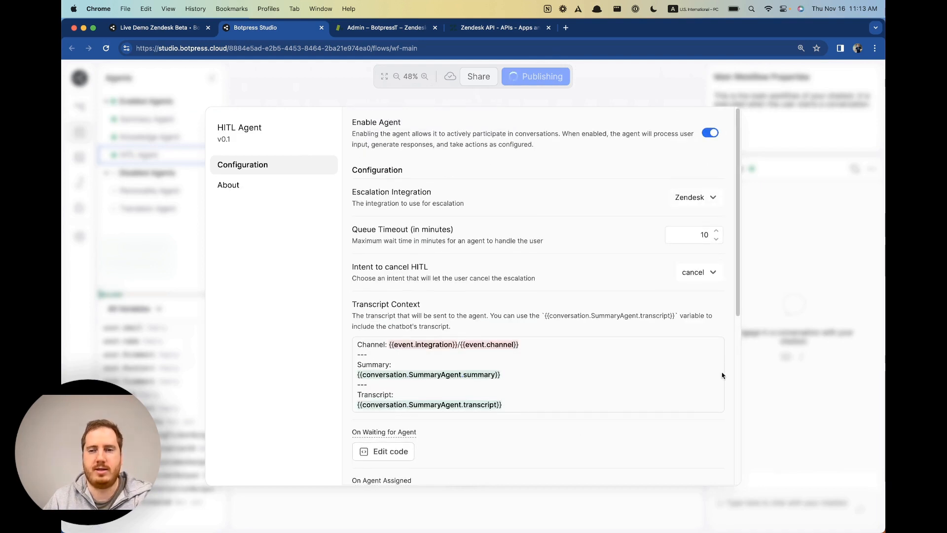
left_click(773, 348)
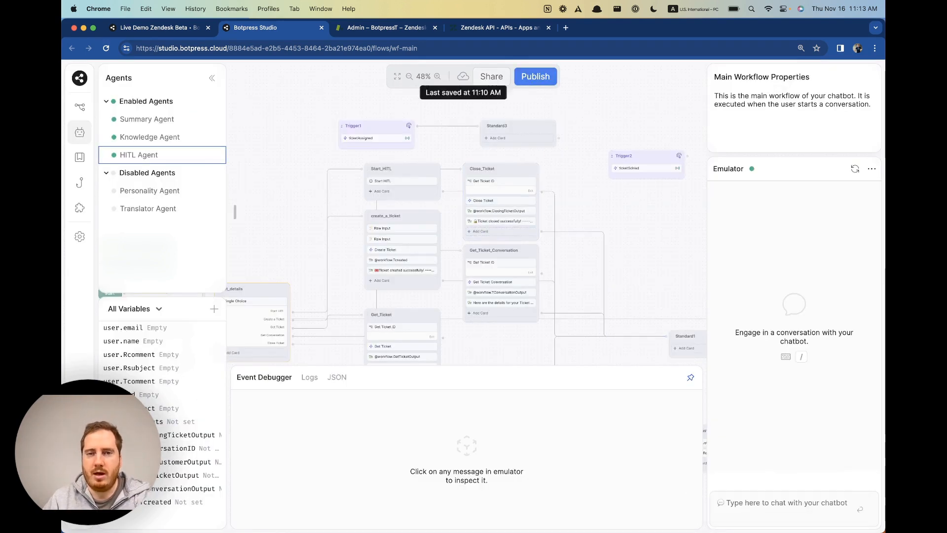
Open the bot's shared webchat page in its own tab and close the Zendesk API tab.
left_click(498, 81)
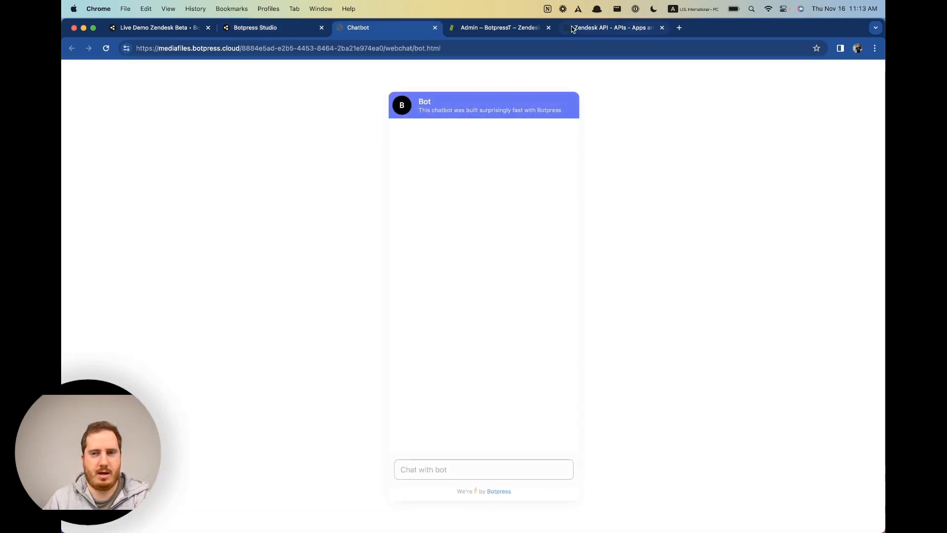
left_click(574, 28)
key("super+w")
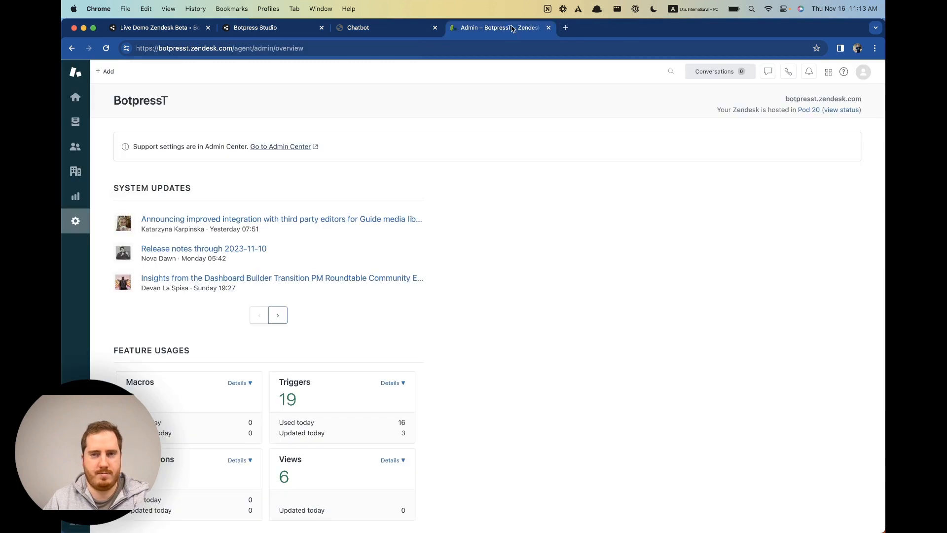
Check that Zendesk's unsolved tickets view shows 0 tickets, then go back to the webchat page.
left_click(78, 128)
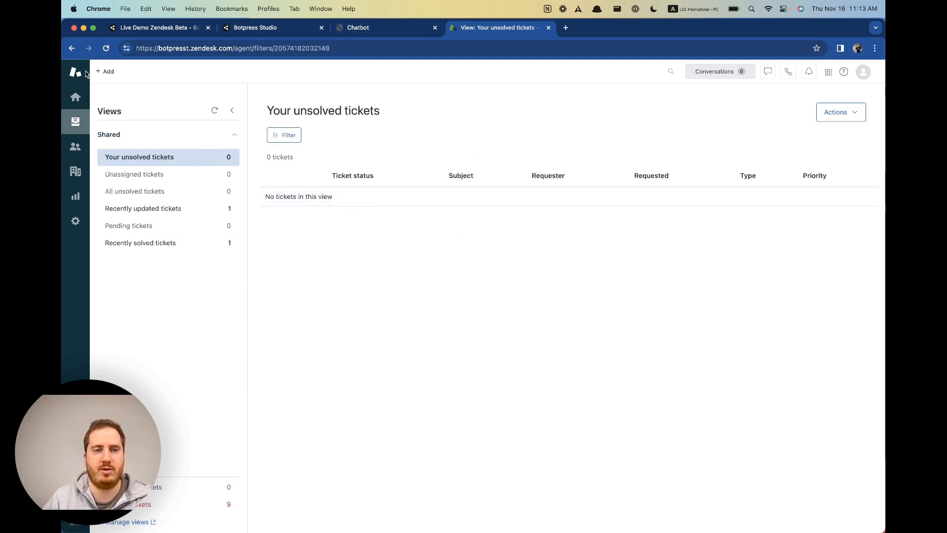
left_click(405, 27)
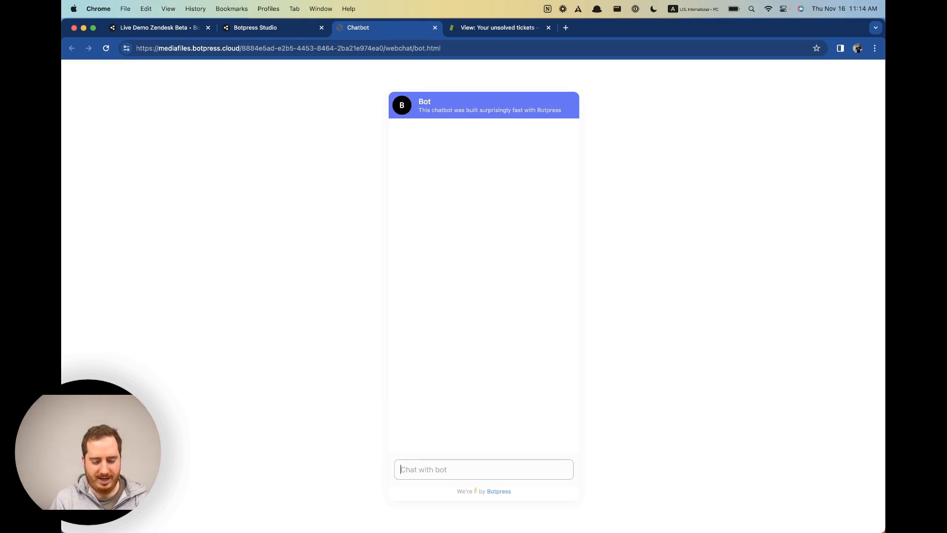
Send 'hi' to the bot and choose Start HITL twice; each time it only replies 'Pick a card!'.
type("hi")
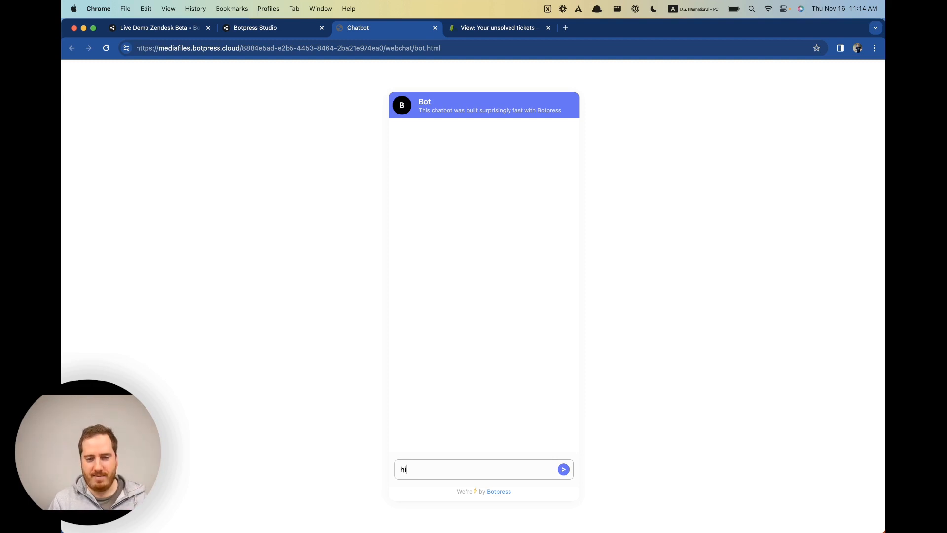
key("Return")
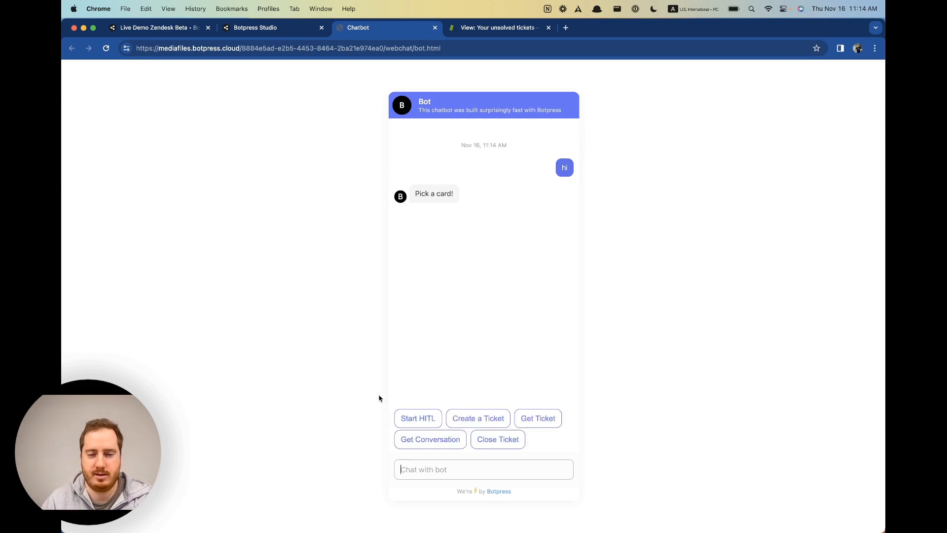
left_click(426, 424)
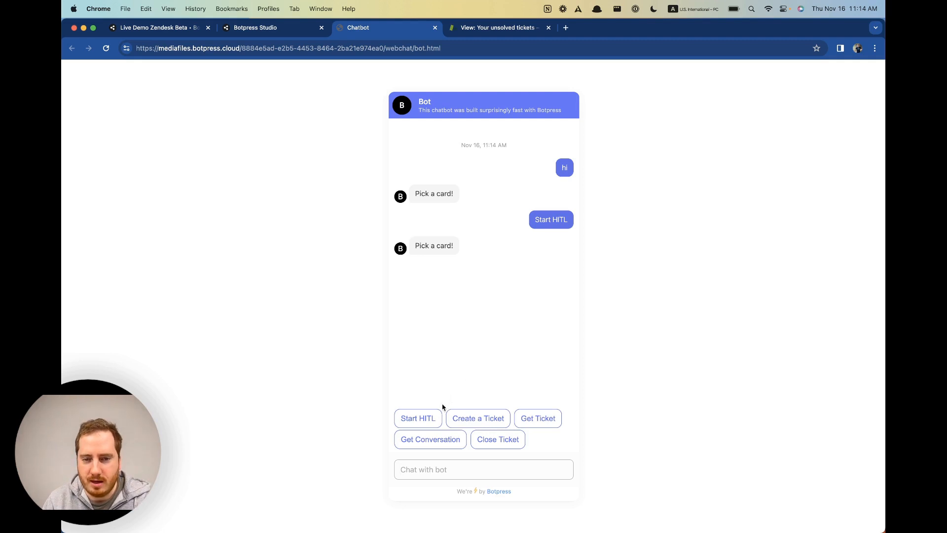
left_click(432, 417)
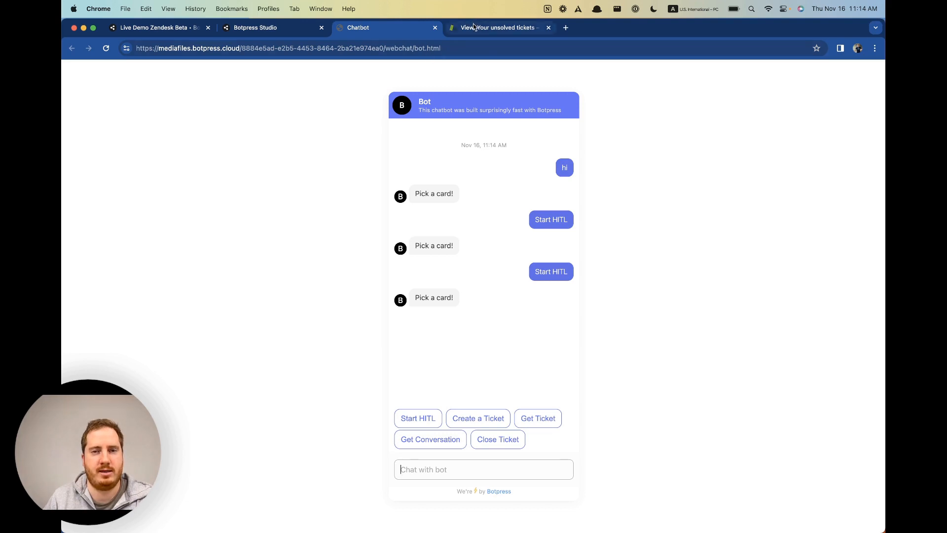
Find the name and email Raw Input cards in the get_name_and_email node of the Studio workflow.
left_click(277, 31)
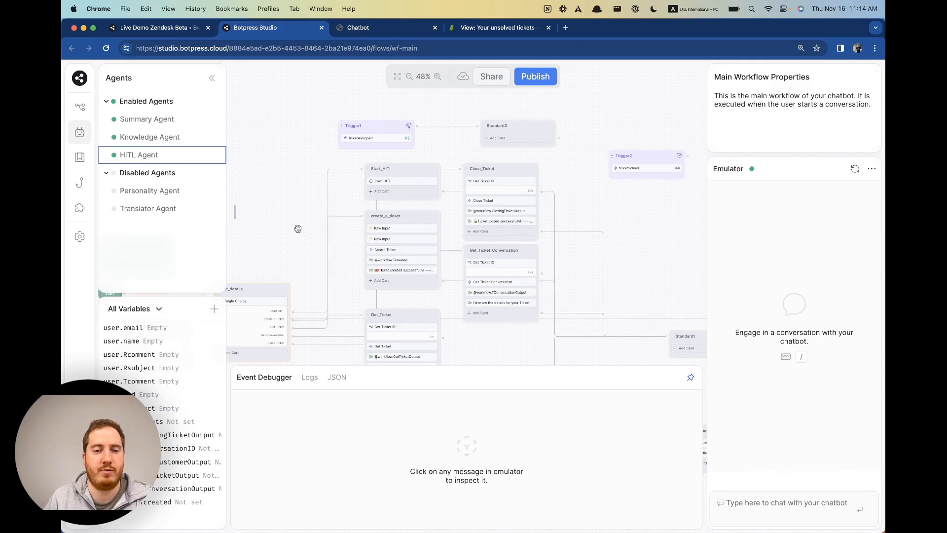
left_click_drag(298, 226, 331, 224)
left_click_drag(435, 137, 409, 198)
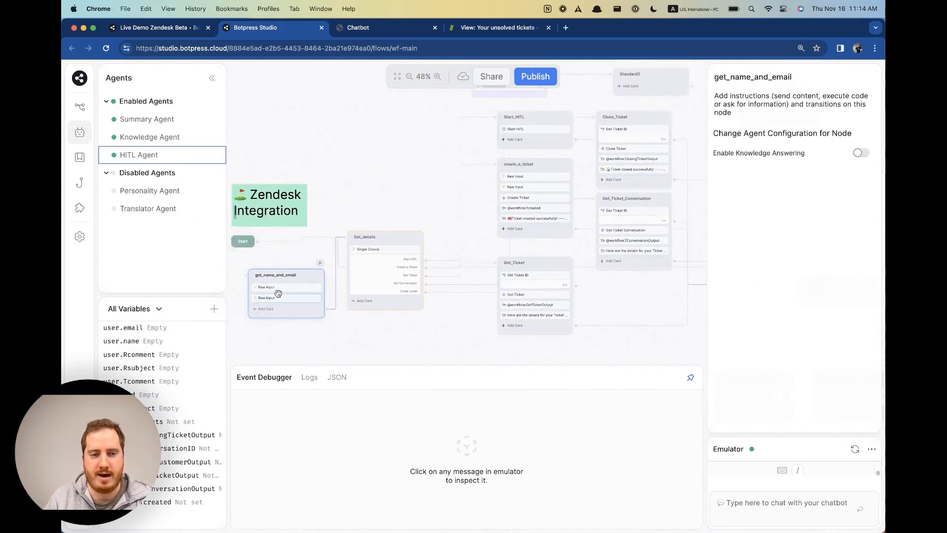
left_click(284, 287)
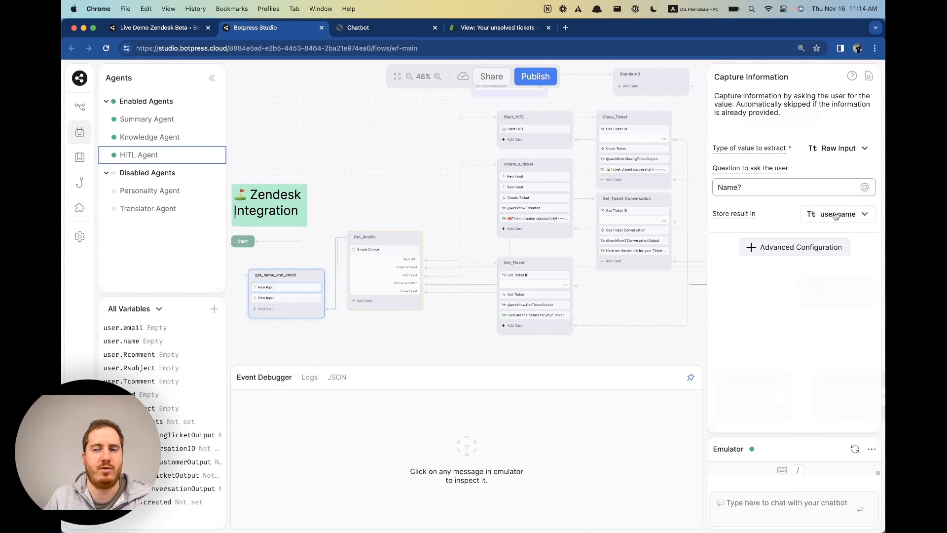
left_click(265, 299)
left_click_drag(399, 181, 400, 234)
Move both Raw Input cards into Start_HITL above the Start HITL card and verify their order.
left_click_drag(294, 341, 547, 181)
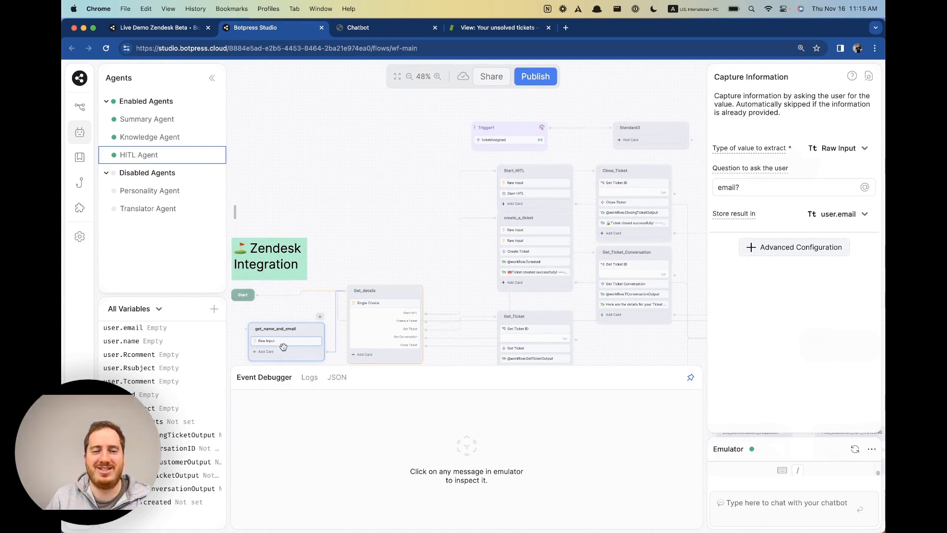
left_click_drag(283, 347, 542, 193)
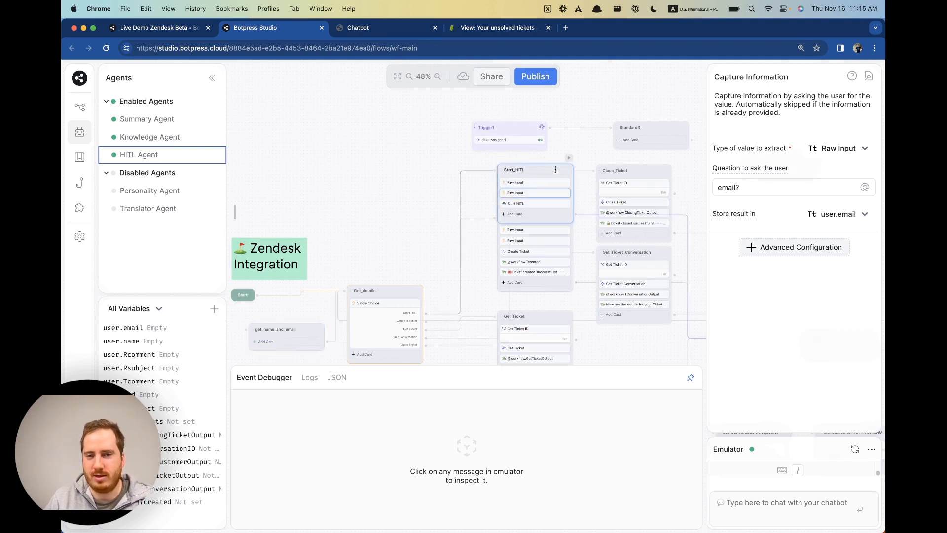
left_click(579, 160)
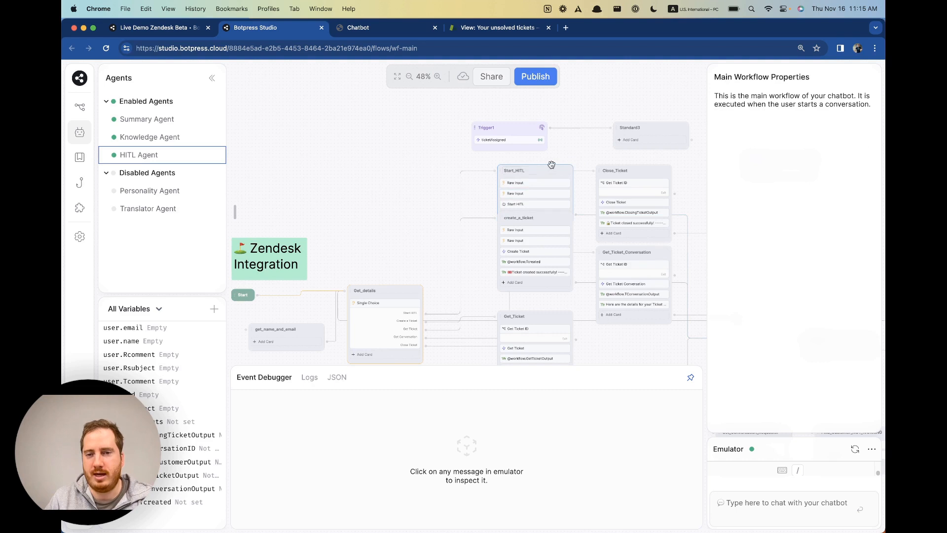
left_click_drag(552, 165, 553, 159)
left_click(543, 199)
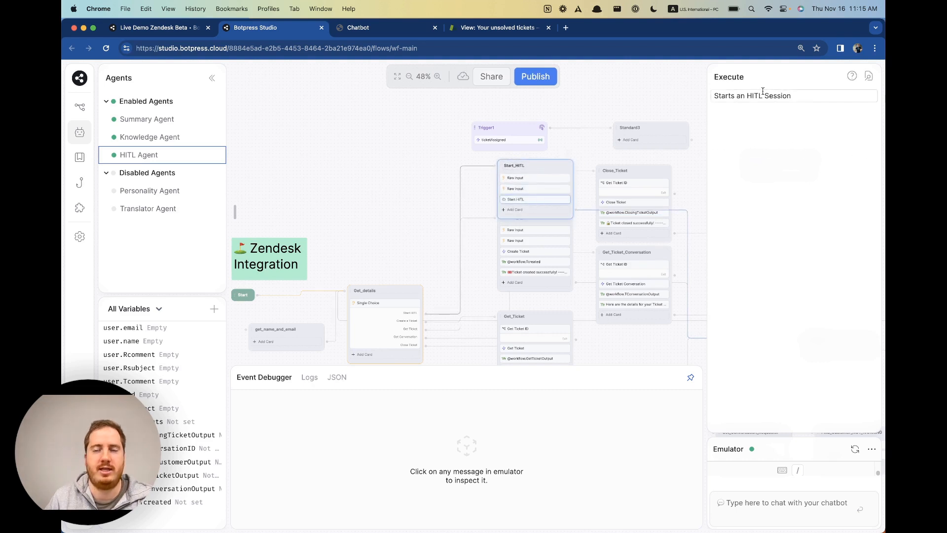
left_click(527, 190)
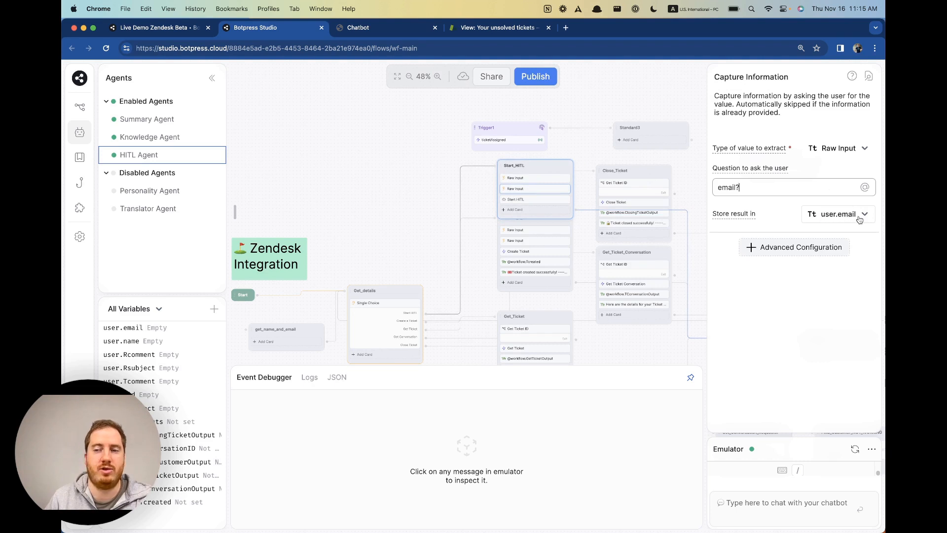
left_click(548, 178)
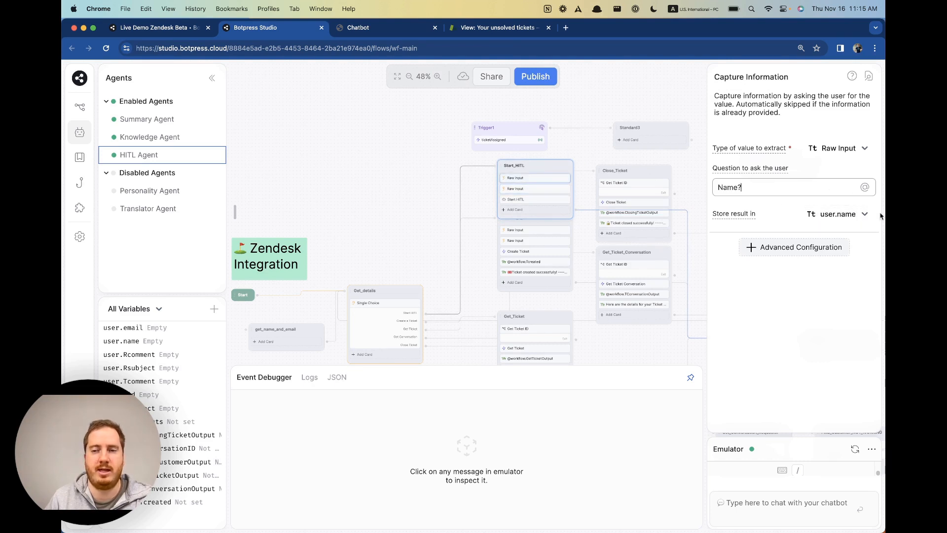
Republish the bot with the updated Start_HITL node and return to the integration settings.
left_click(423, 164)
left_click(540, 79)
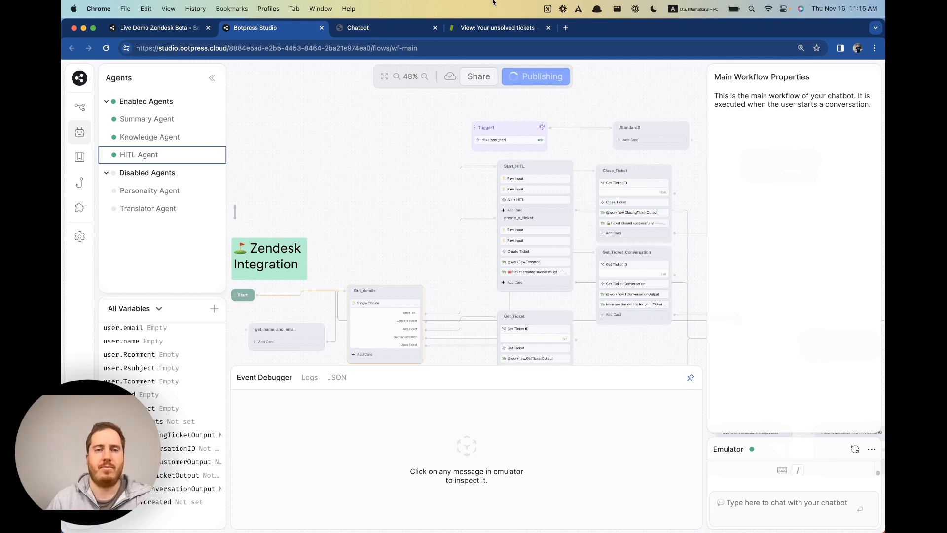
left_click(358, 28)
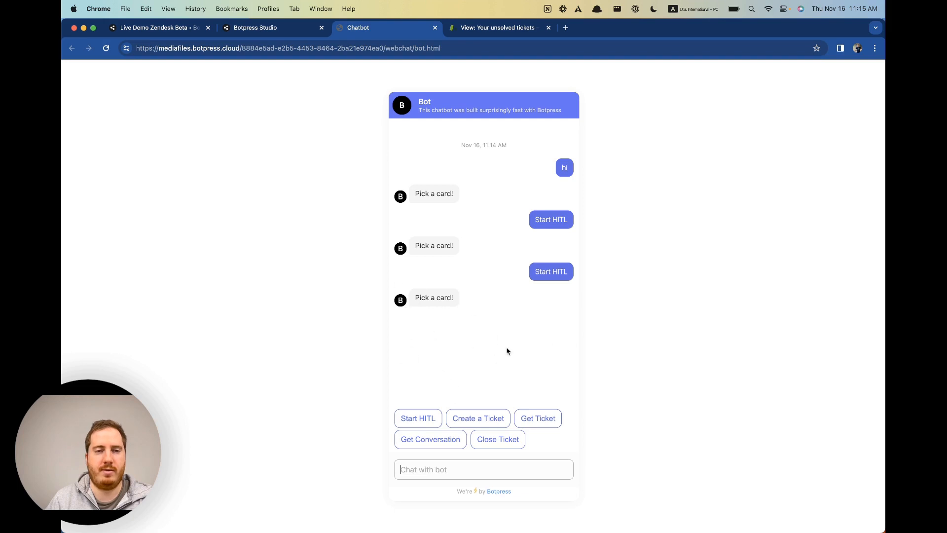
left_click(147, 31)
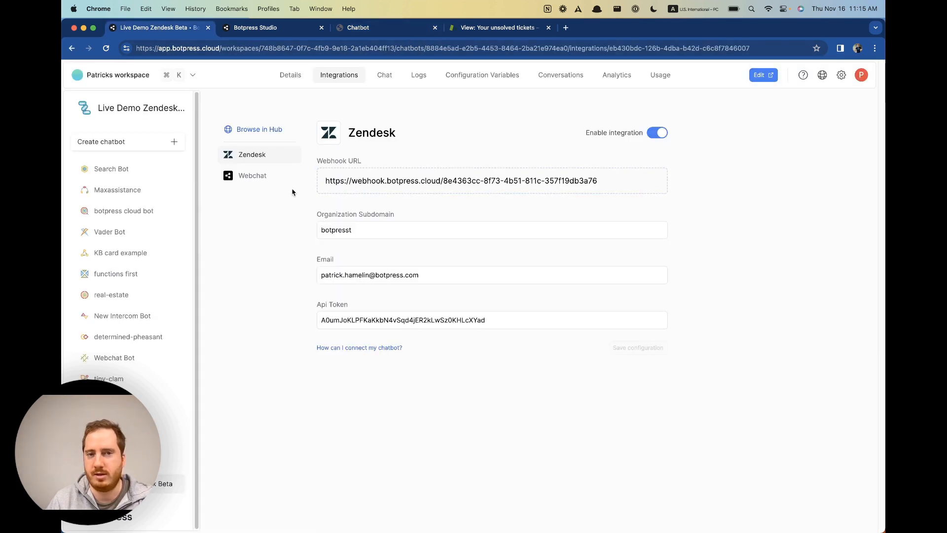
Switch on 'Allow user to delete conversation' under the Webchat integration's Features and save the configuration.
left_click(255, 178)
scroll(530, 371, "down", 4)
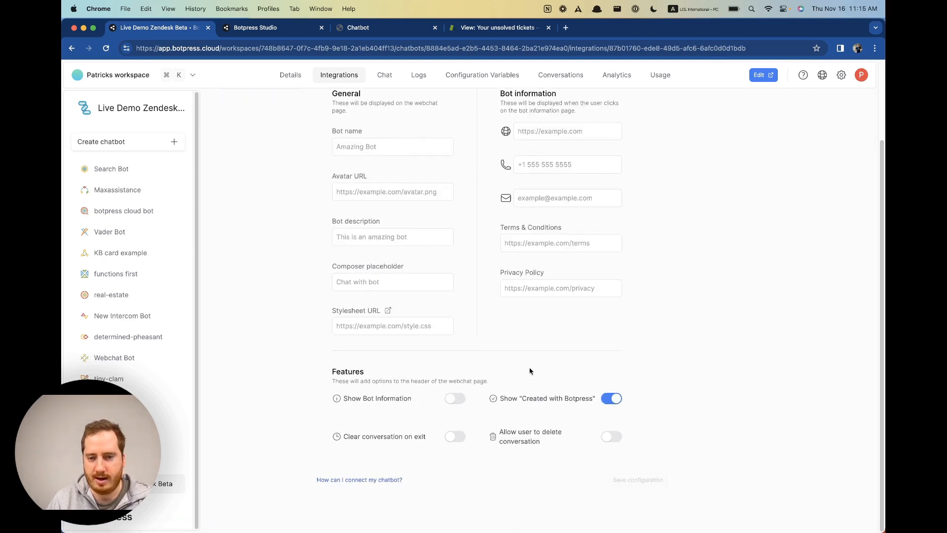
left_click(608, 439)
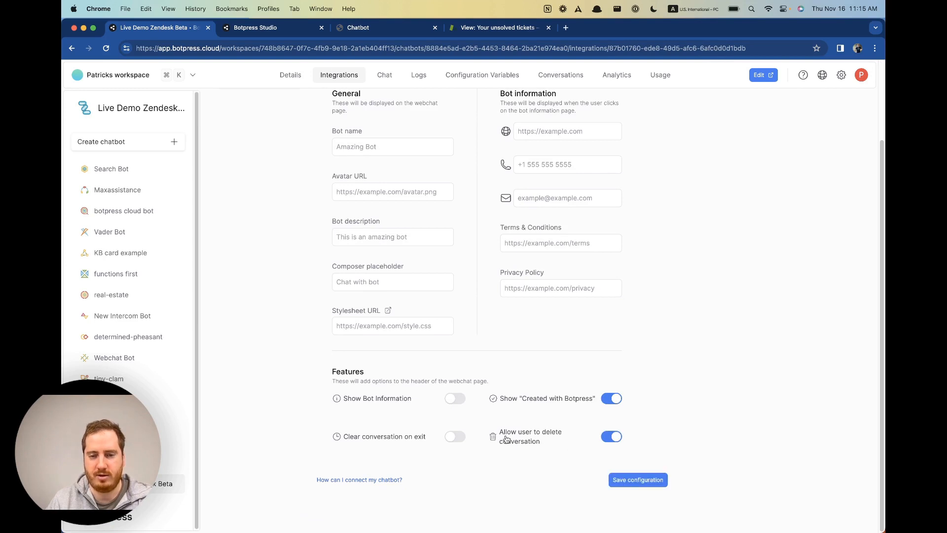
left_click(620, 478)
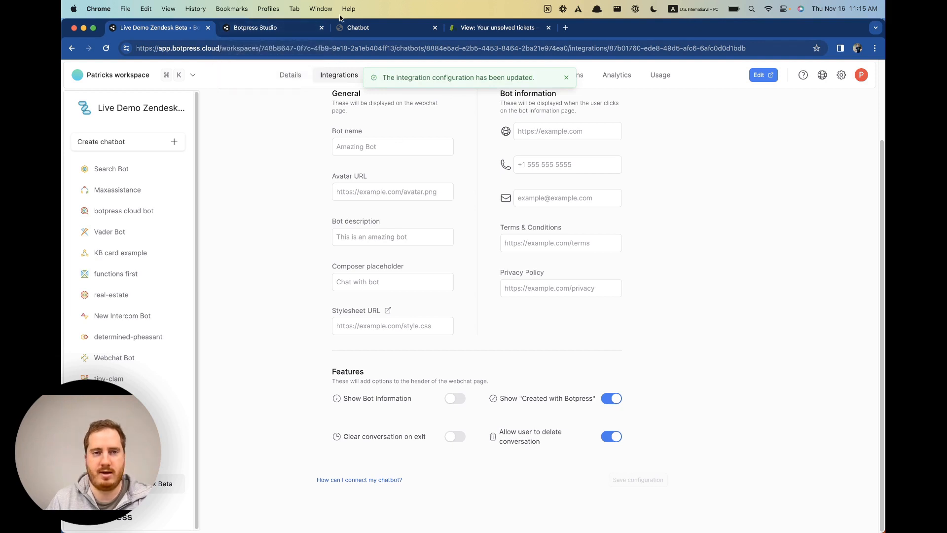
Reload the webchat page and delete the old conversation.
left_click(292, 29)
left_click(371, 31)
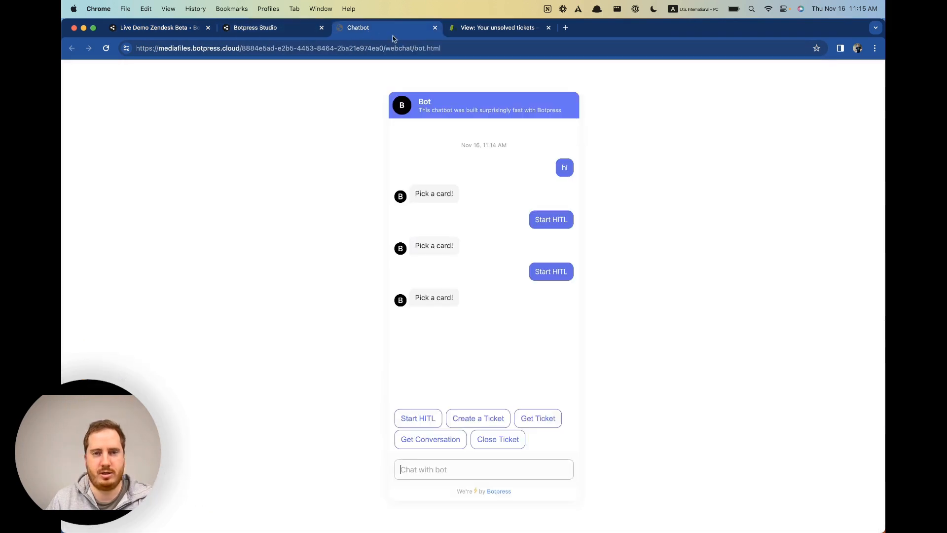
left_click(113, 49)
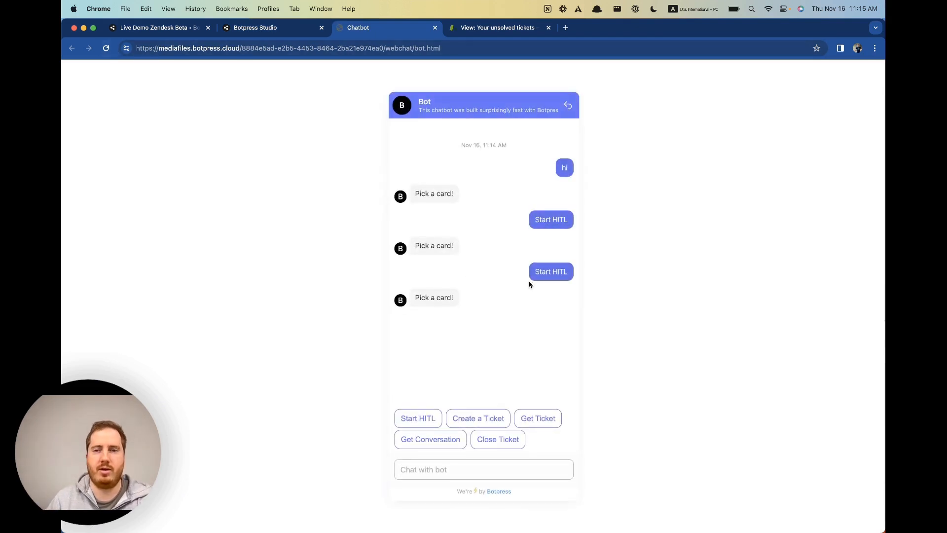
left_click(568, 105)
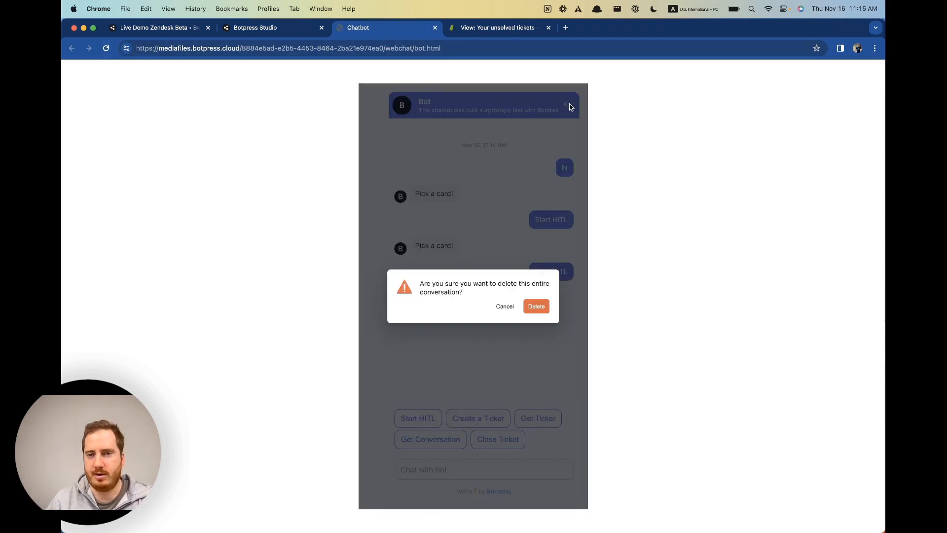
left_click(536, 307)
left_click(488, 468)
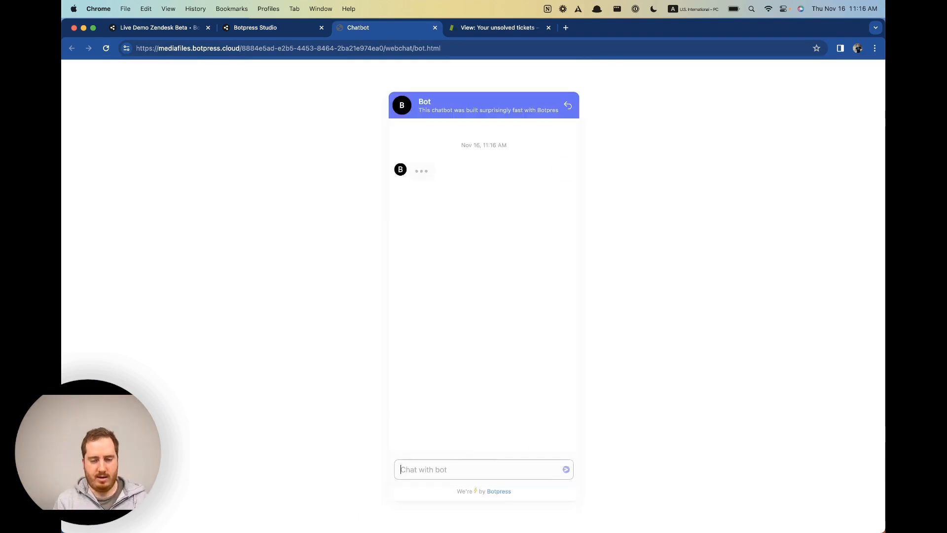
Send 'hi', choose Start HITL, then reply with the user's name and a partial email address.
type("hi")
key("Return")
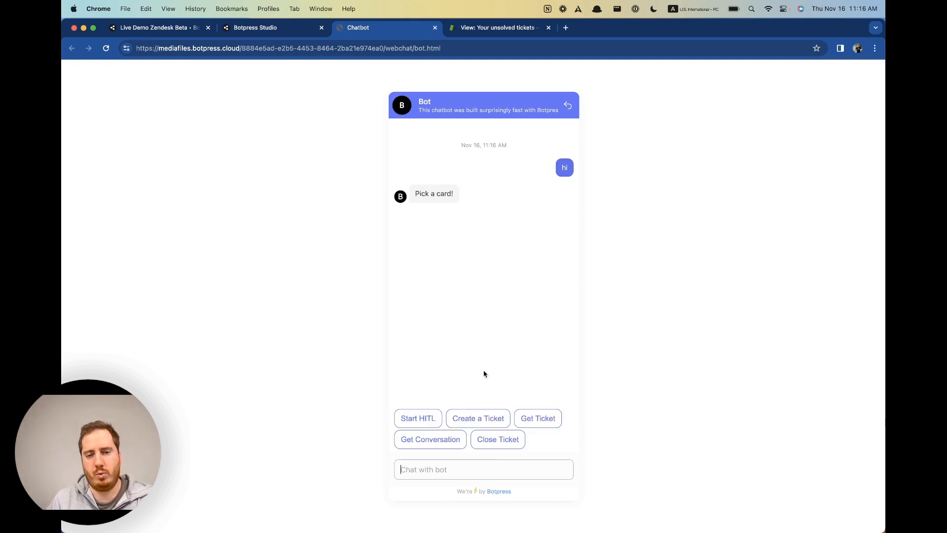
left_click(412, 423)
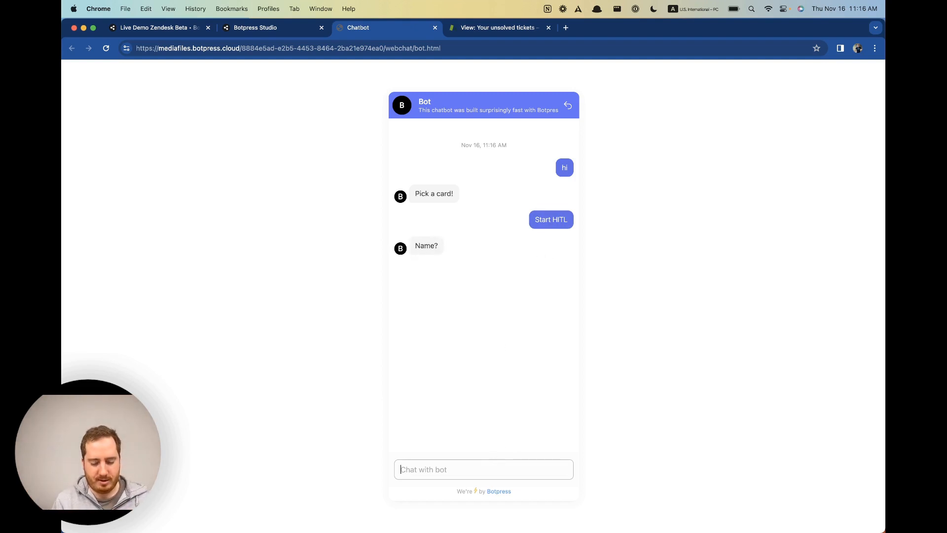
type("Patrick")
key("Return")
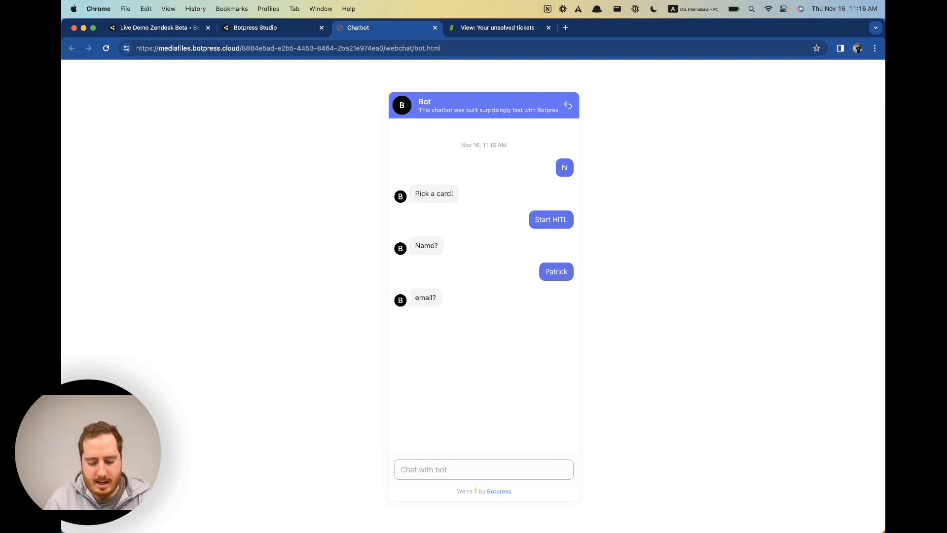
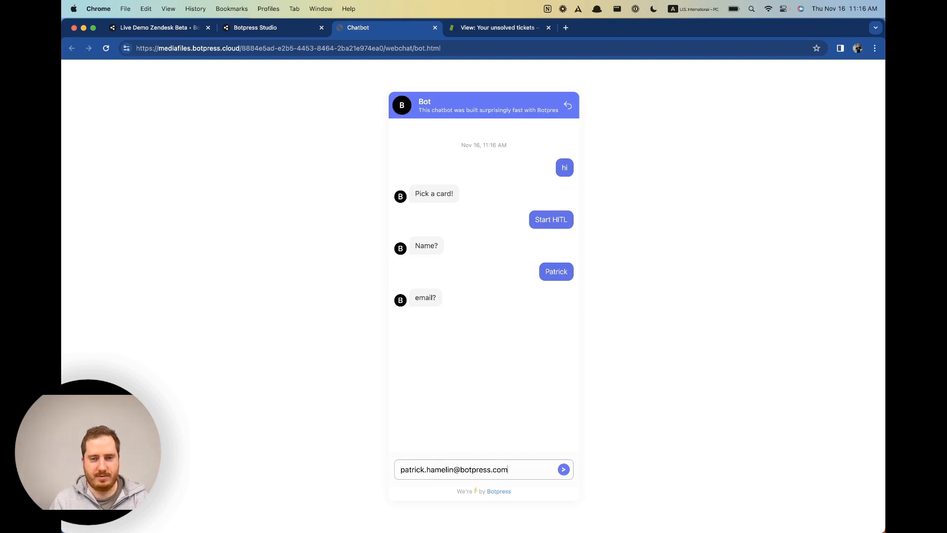
key("Return")
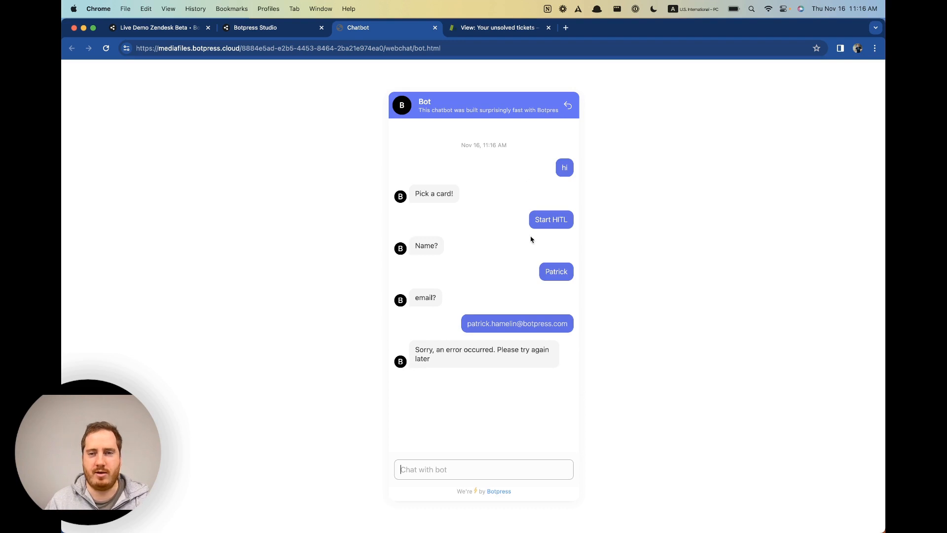
Delete the conversation and restart it with 'hi' and the Start HITL option.
left_click(567, 105)
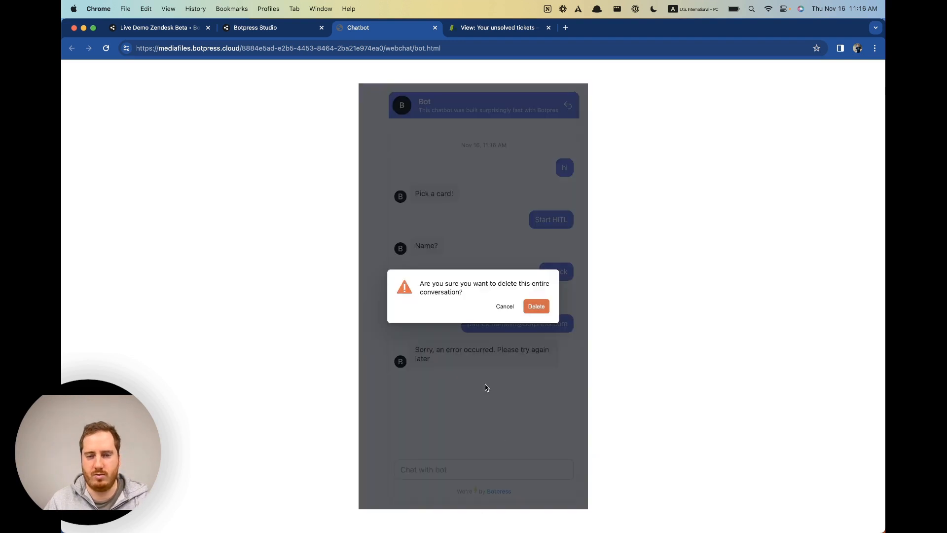
left_click(537, 307)
type("hi")
key("Return")
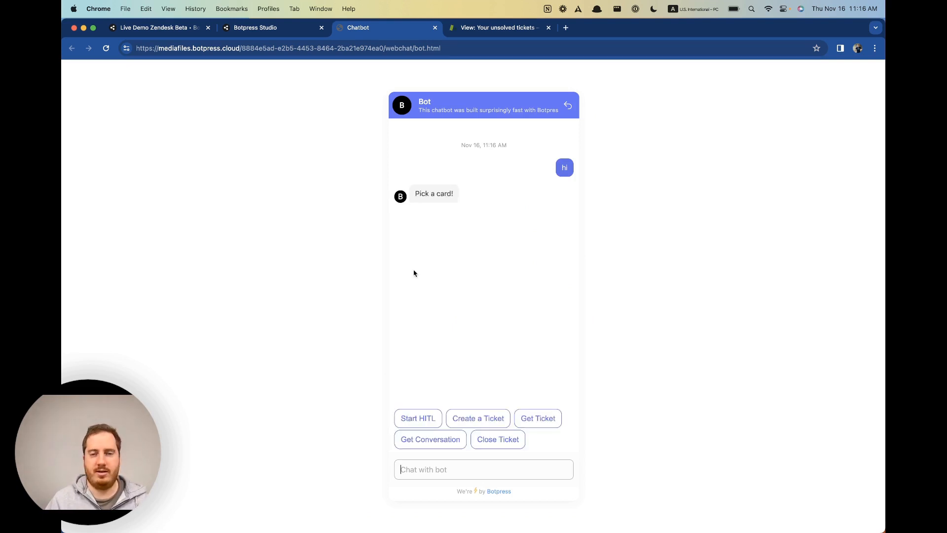
left_click(424, 420)
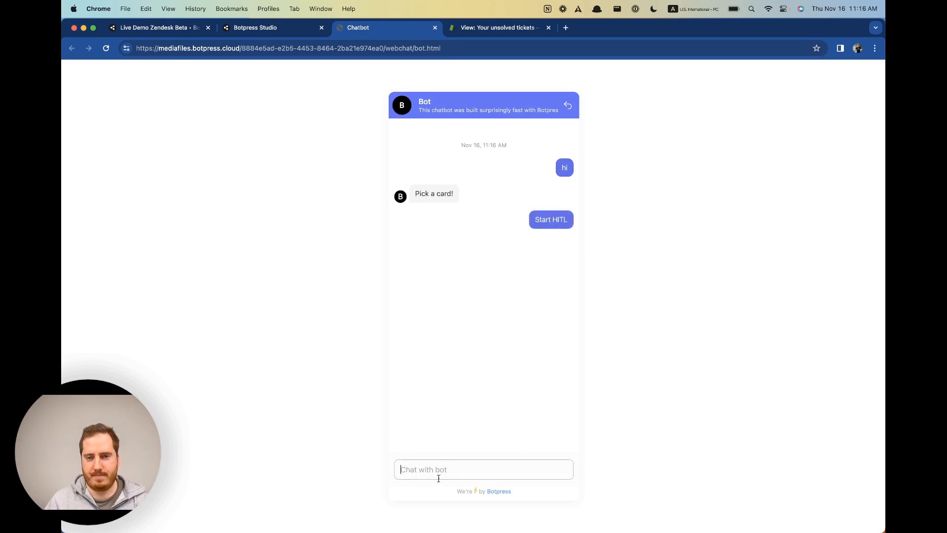
Reply with the user's name and full email address so the bot says 'Waiting for an agent'.
type("Patrick")
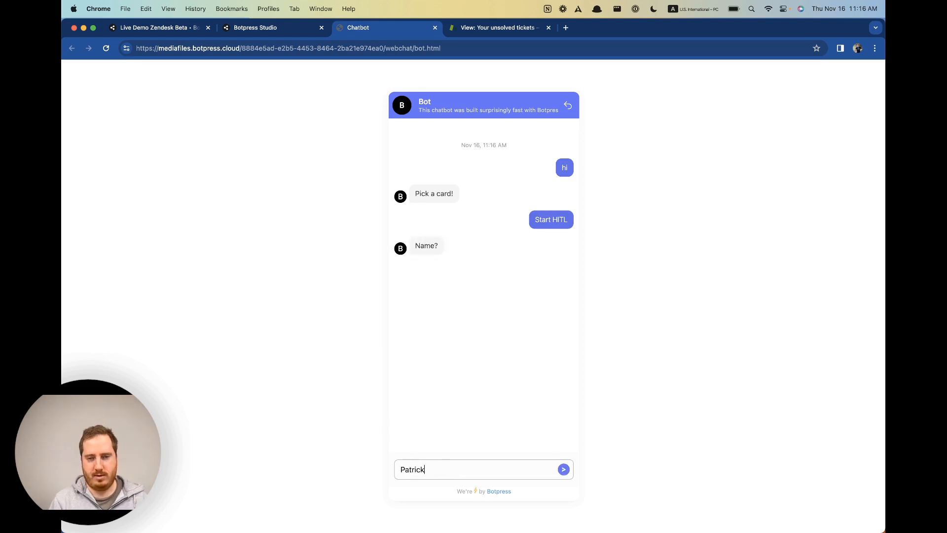
key("Return")
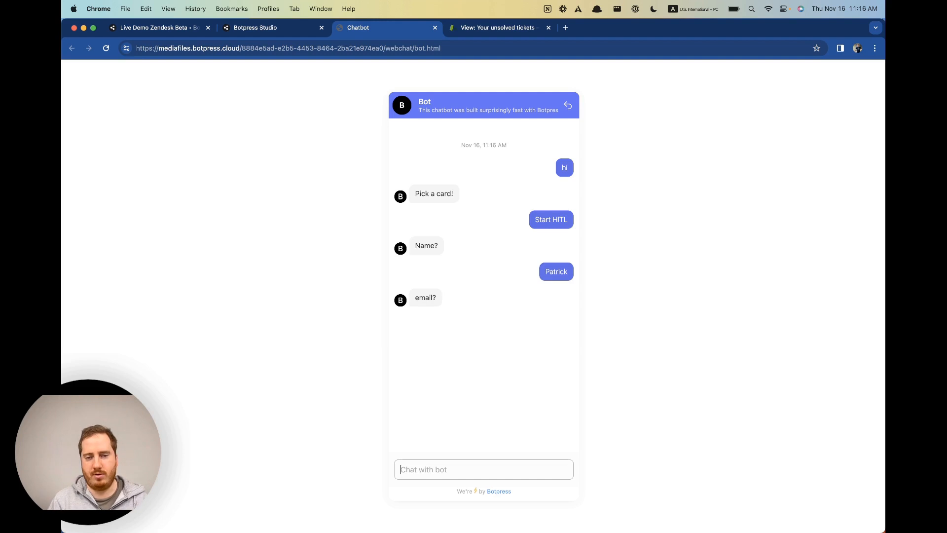
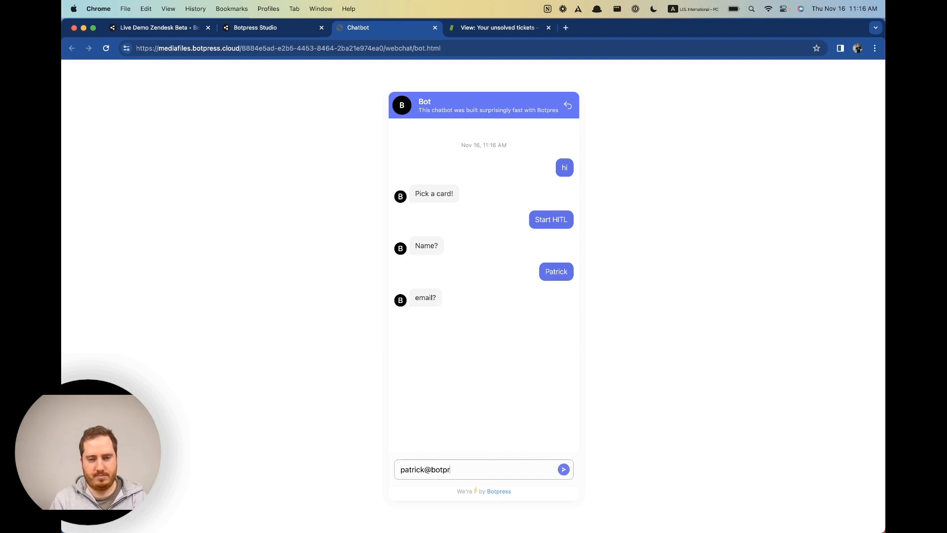
key("Return")
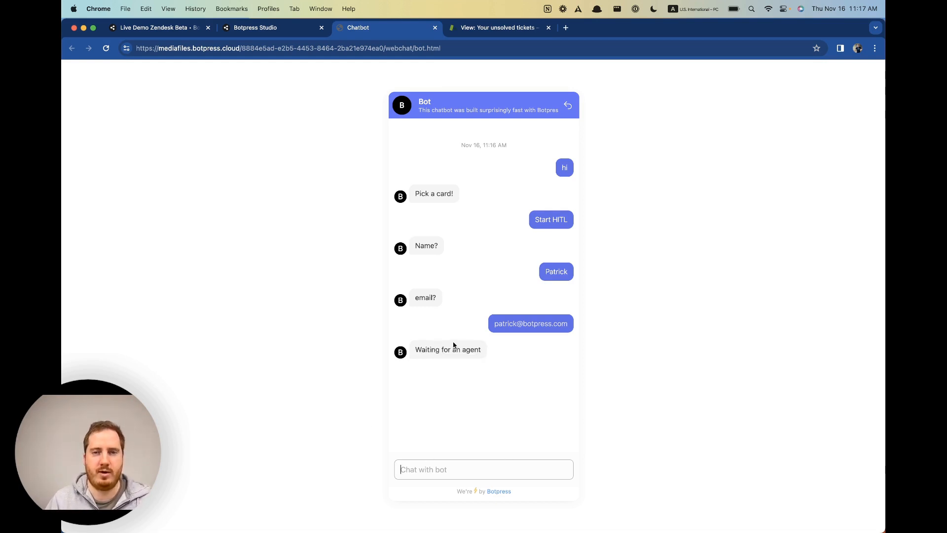
Delete the first ticket in Zendesk's Unassigned tickets view.
left_click(458, 30)
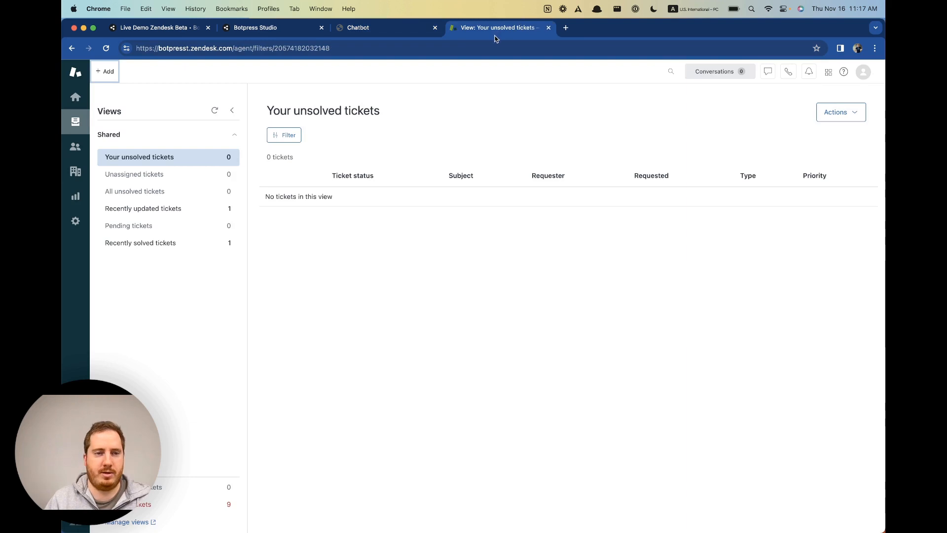
left_click(156, 178)
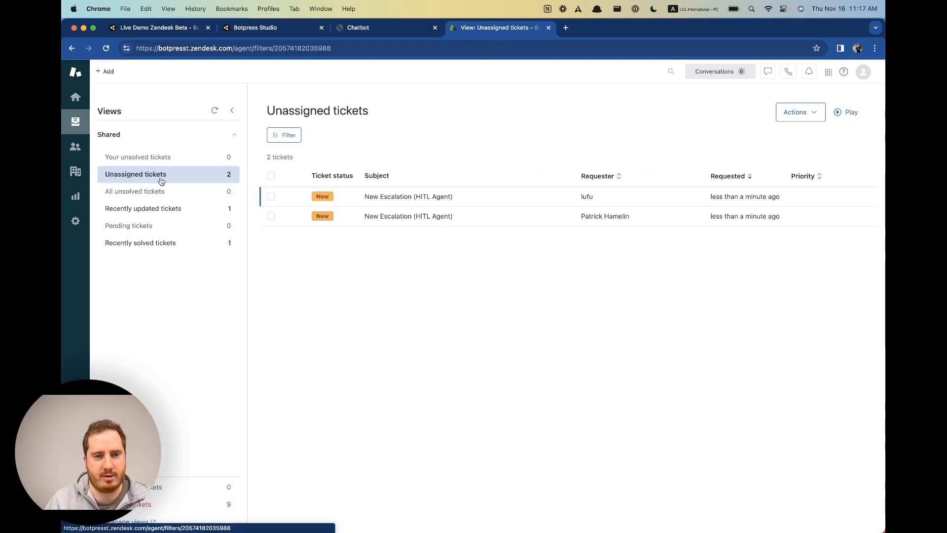
left_click(271, 197)
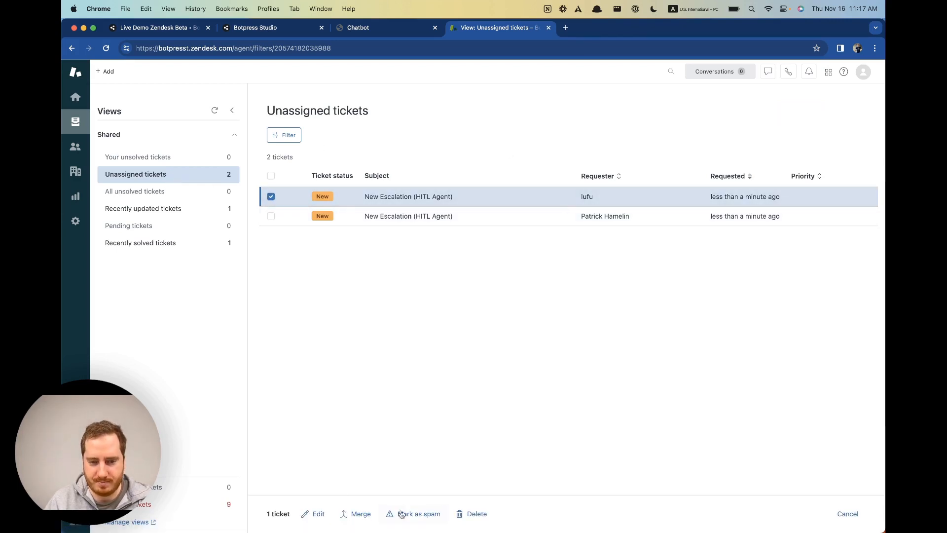
left_click(462, 514)
left_click(572, 322)
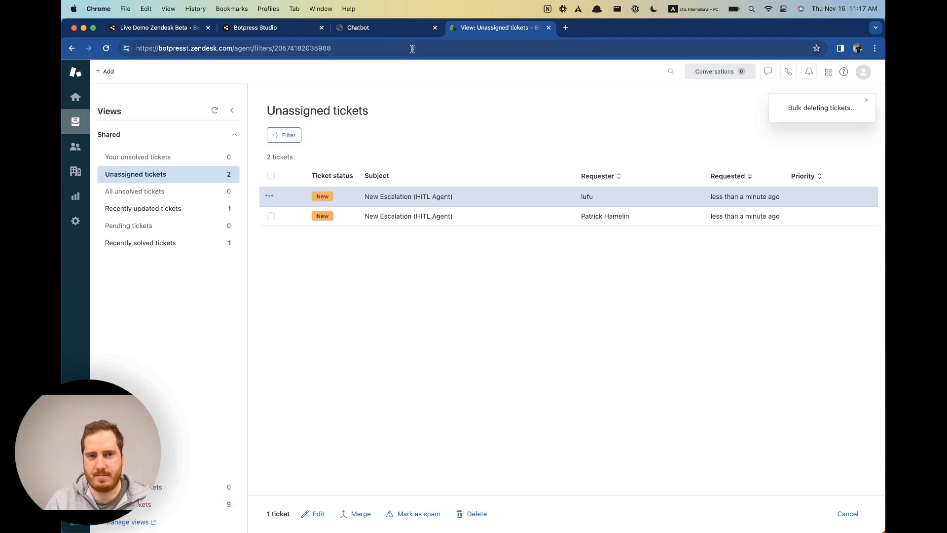
Open the remaining 'New Escalation (HITL Agent)' ticket #21 from Unassigned tickets.
left_click(410, 27)
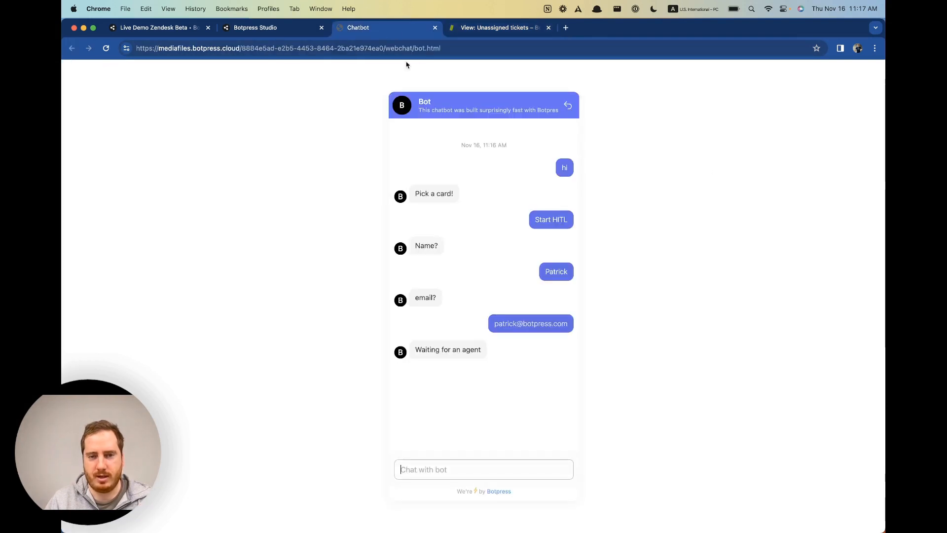
left_click(464, 30)
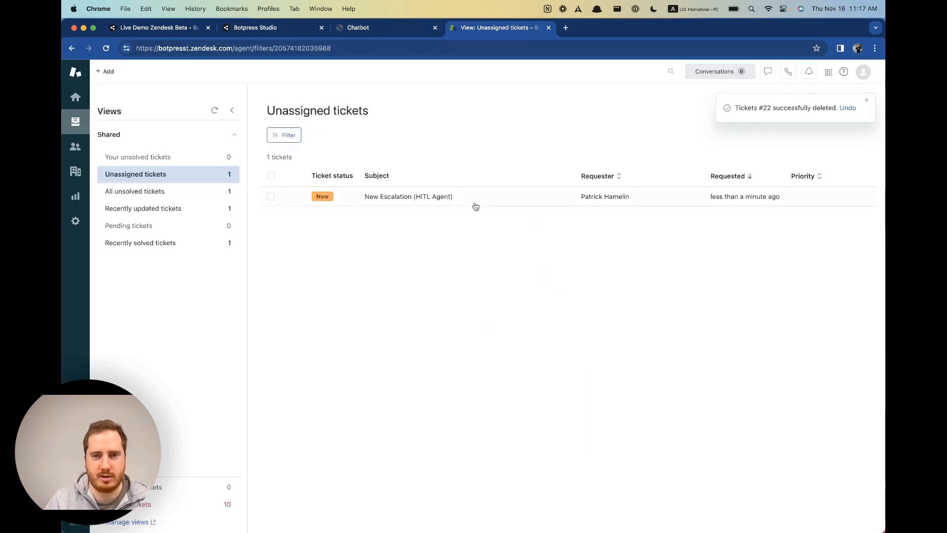
left_click(149, 198)
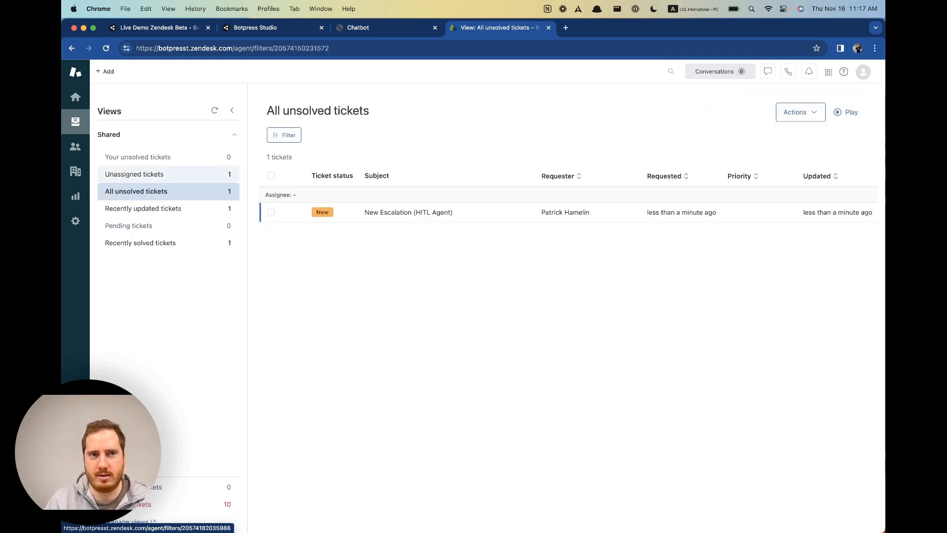
left_click(135, 175)
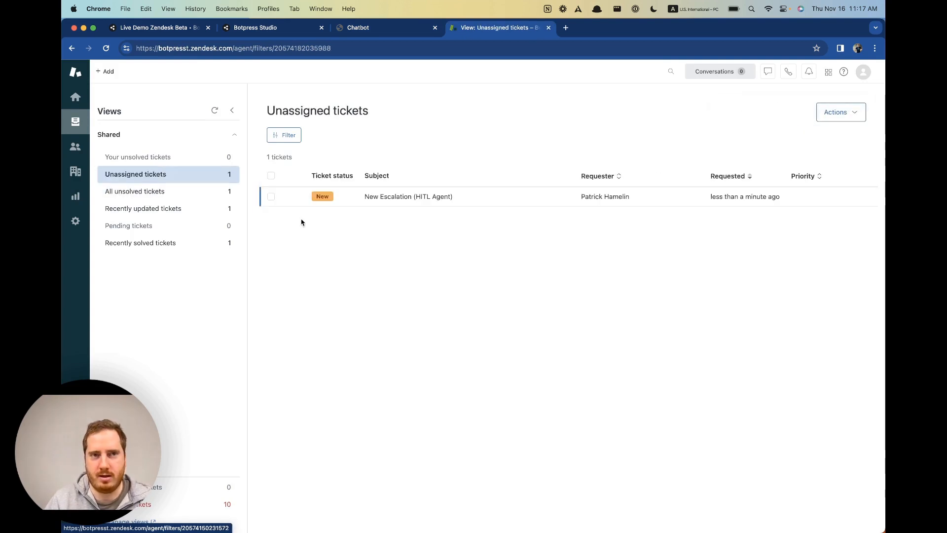
left_click(277, 199)
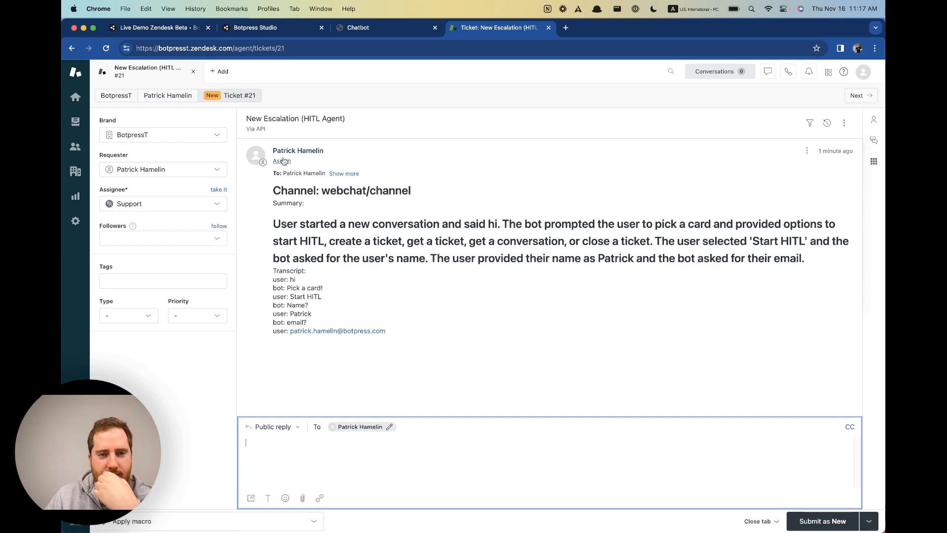
Compare ticket #21's transcript and requester with the webchat conversation and the Studio flow.
triple_click(293, 312)
left_click(378, 27)
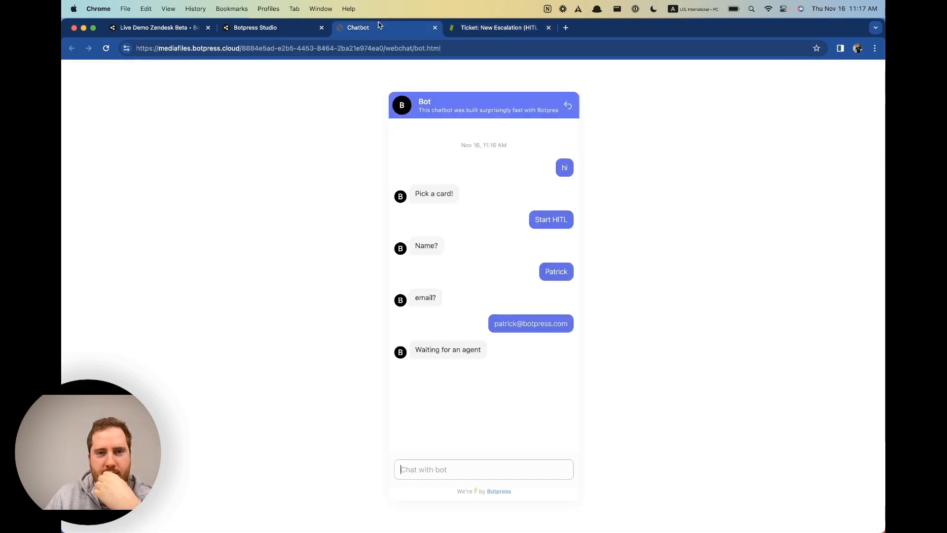
left_click(301, 29)
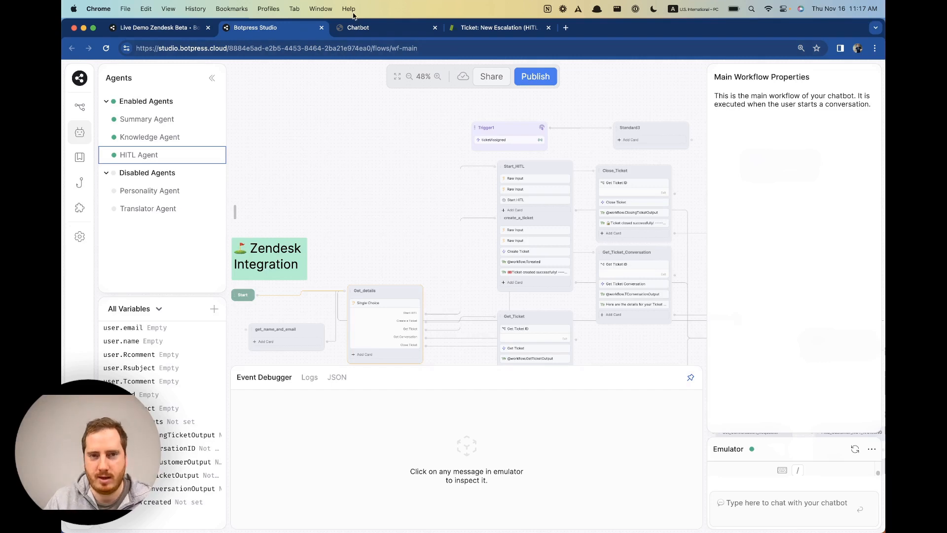
left_click(356, 27)
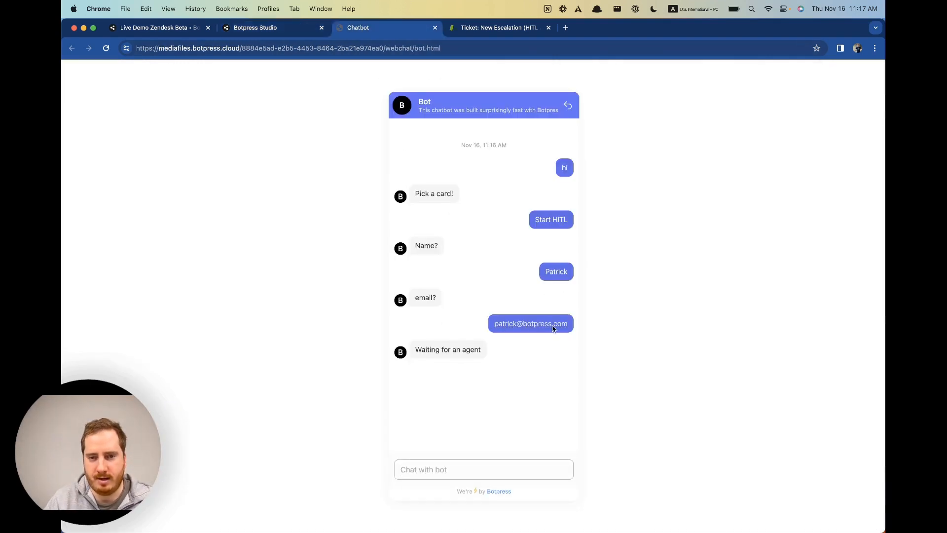
left_click(486, 29)
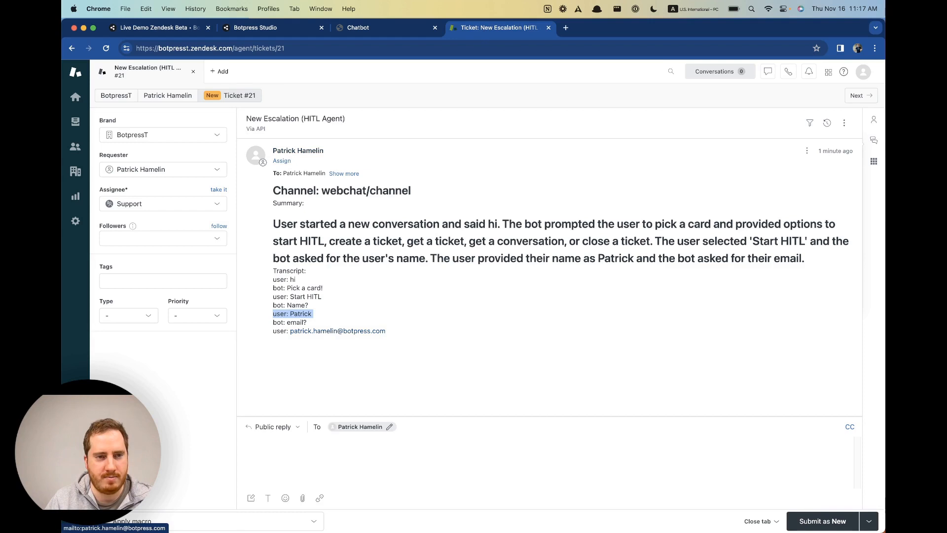
left_click(158, 172)
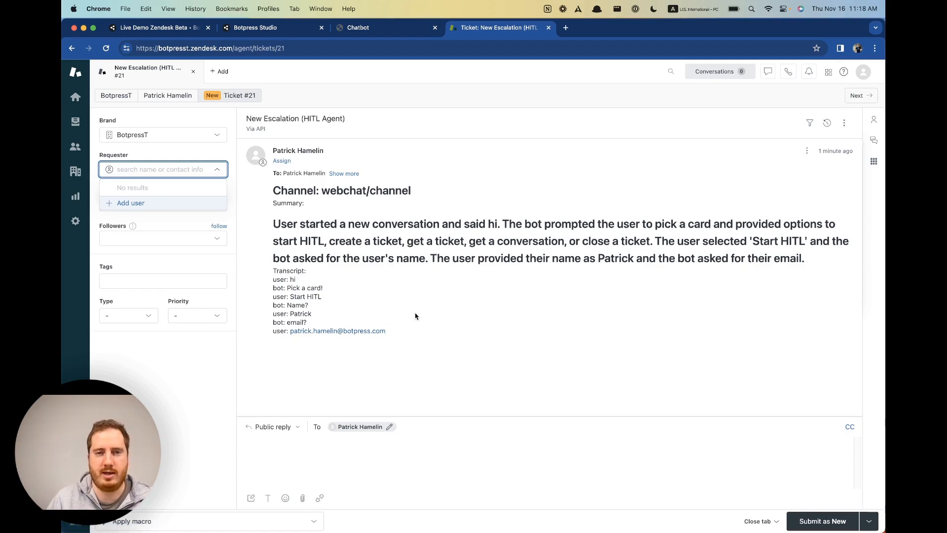
left_click(375, 28)
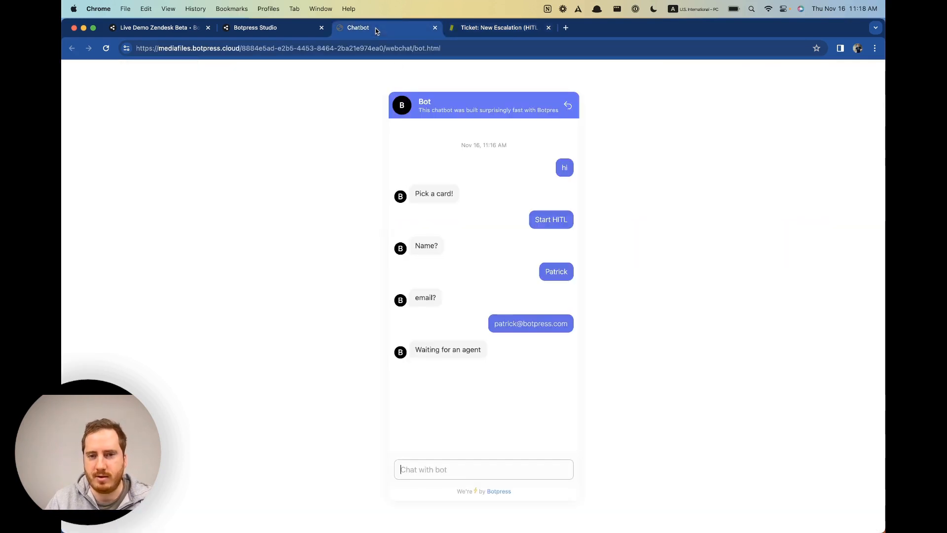
Delete the old webchat conversation and greet the bot with 'hi'.
left_click(568, 106)
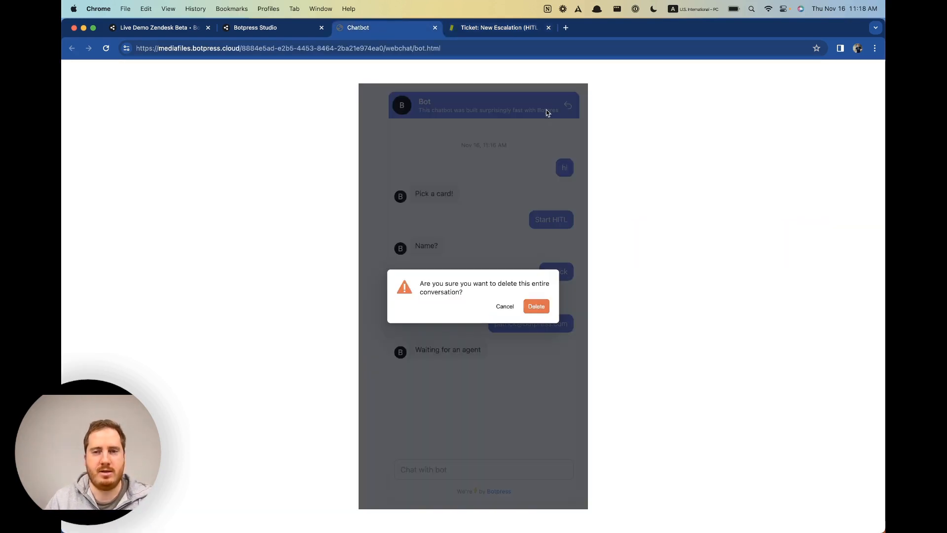
left_click(536, 307)
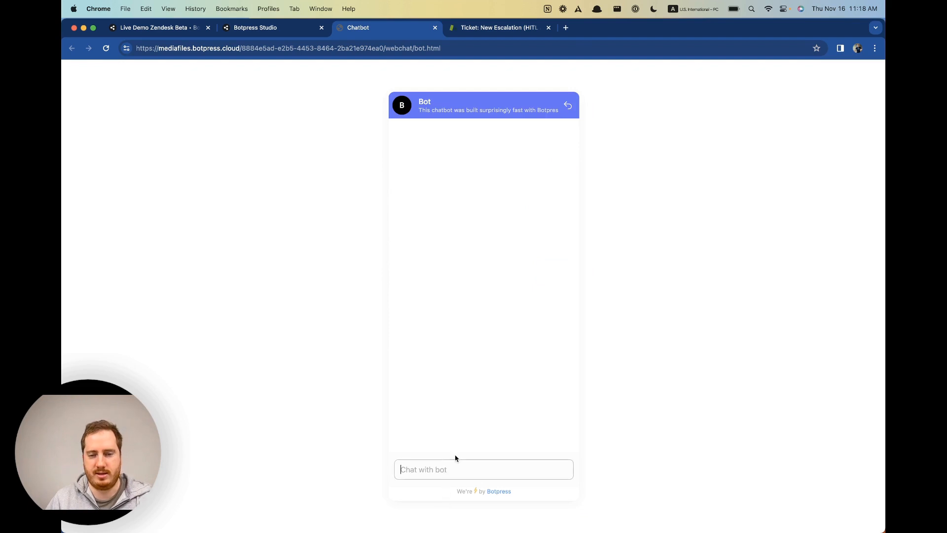
type("hi")
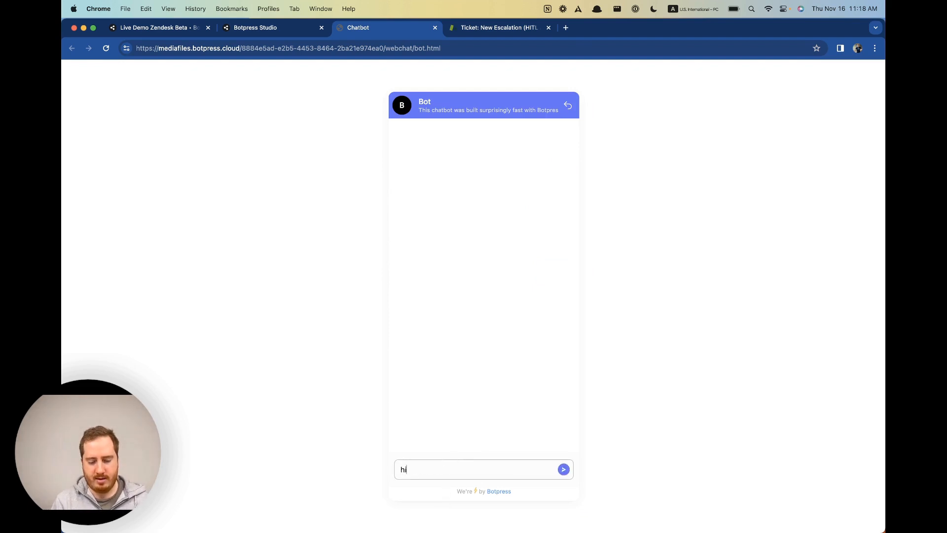
key("Return")
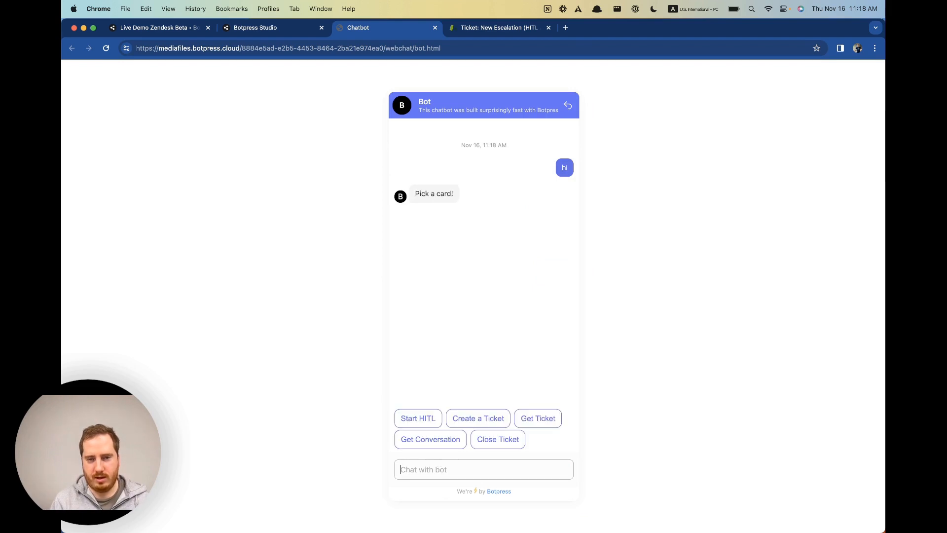
Choose Start HITL and give the requester's name and e-mail address when prompted.
left_click(427, 420)
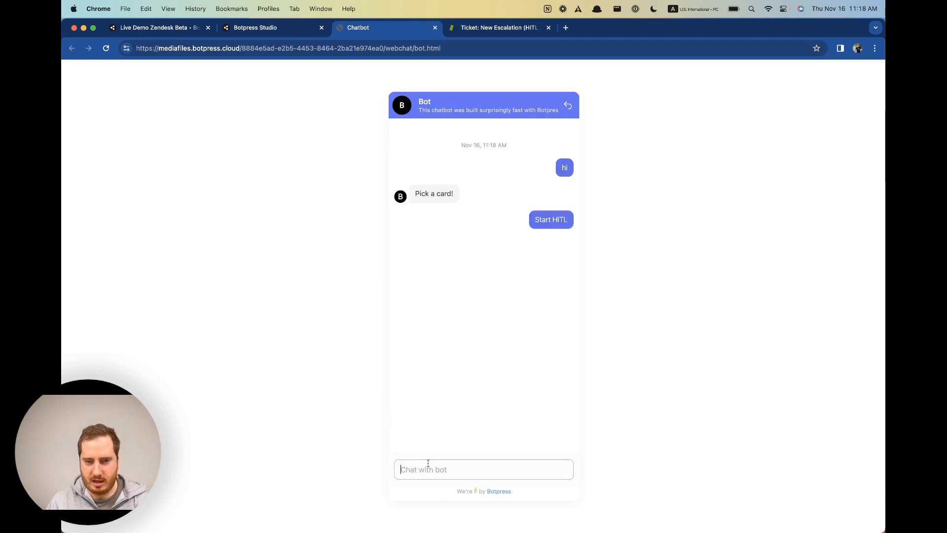
type("Patrick Hungry")
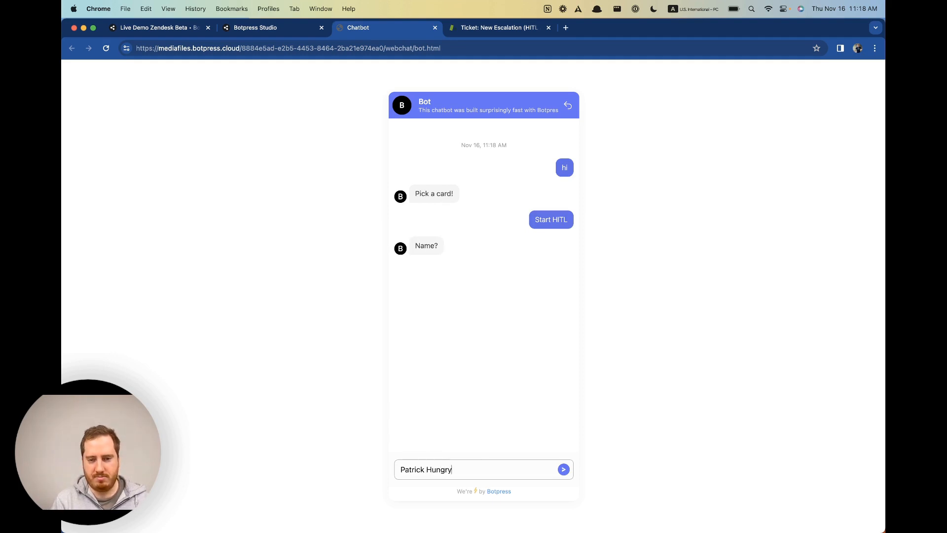
key("Return")
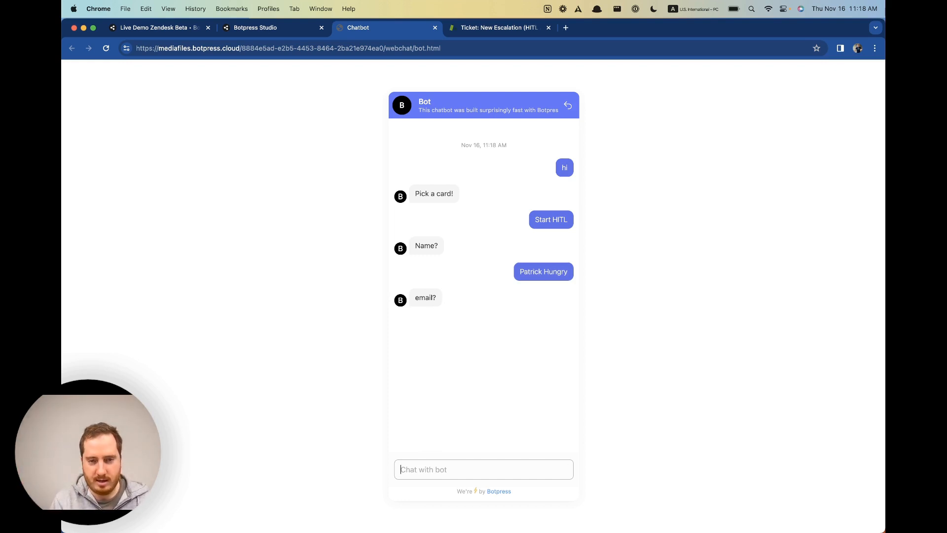
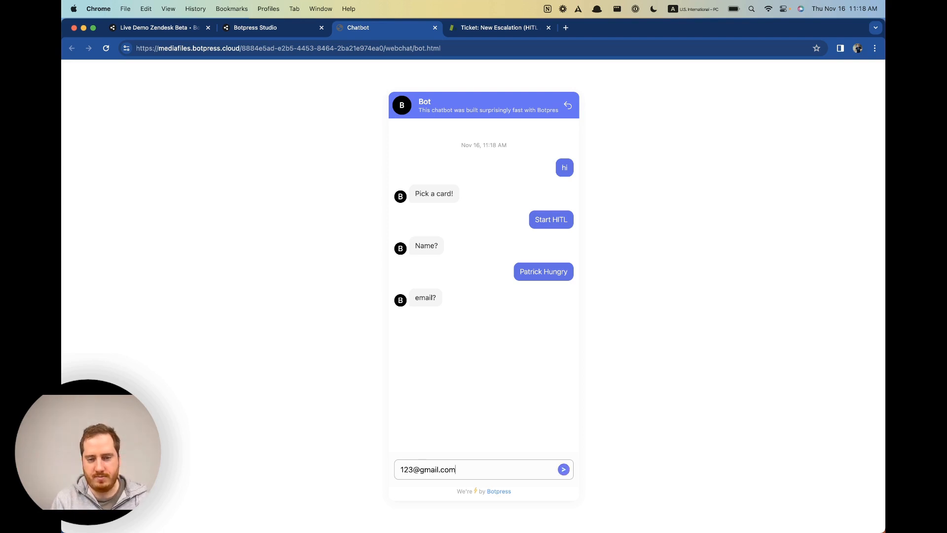
key("Return")
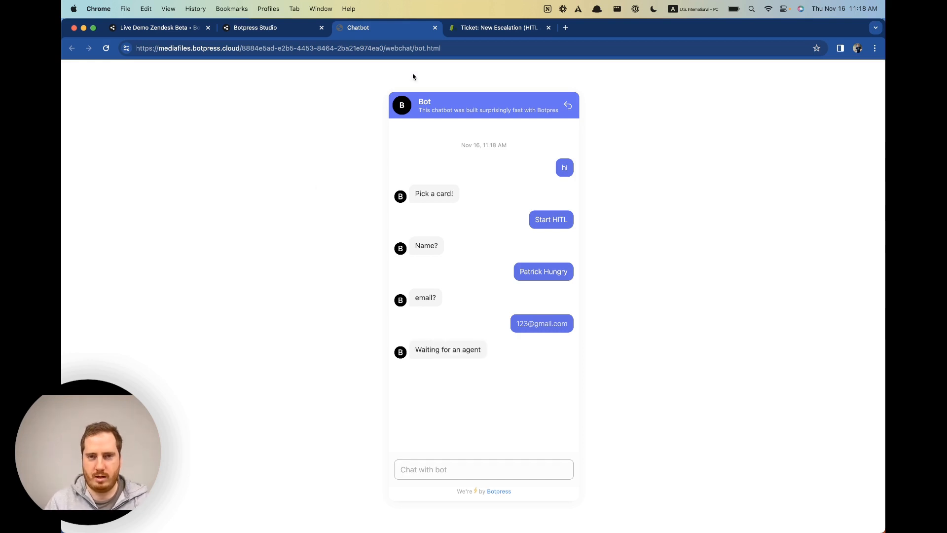
Delete older ticket #21 from Unassigned tickets and open ticket #23 to review its transcript.
left_click(502, 32)
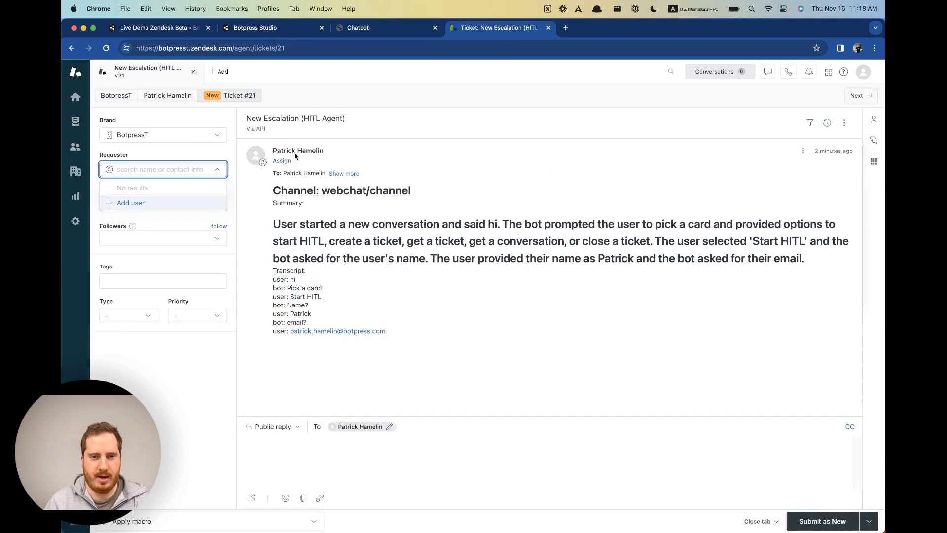
left_click(76, 122)
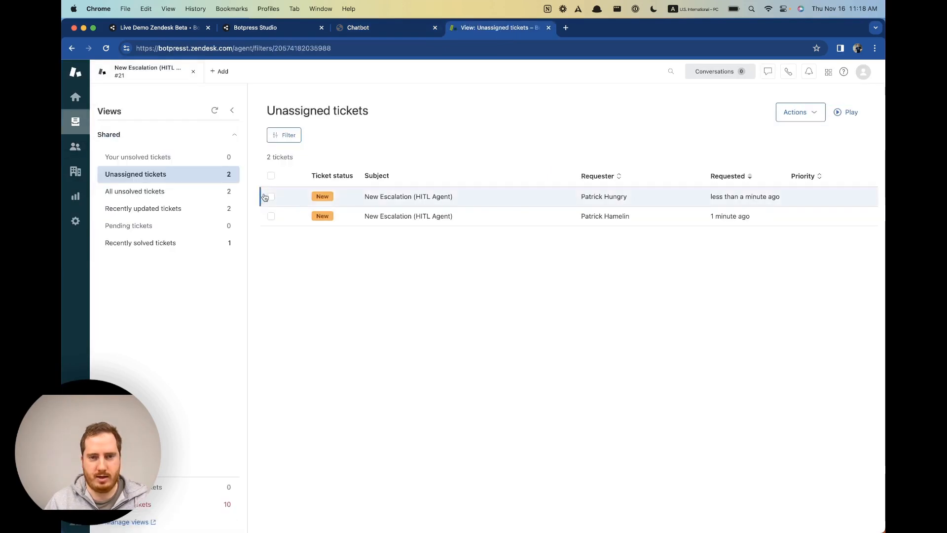
left_click(271, 216)
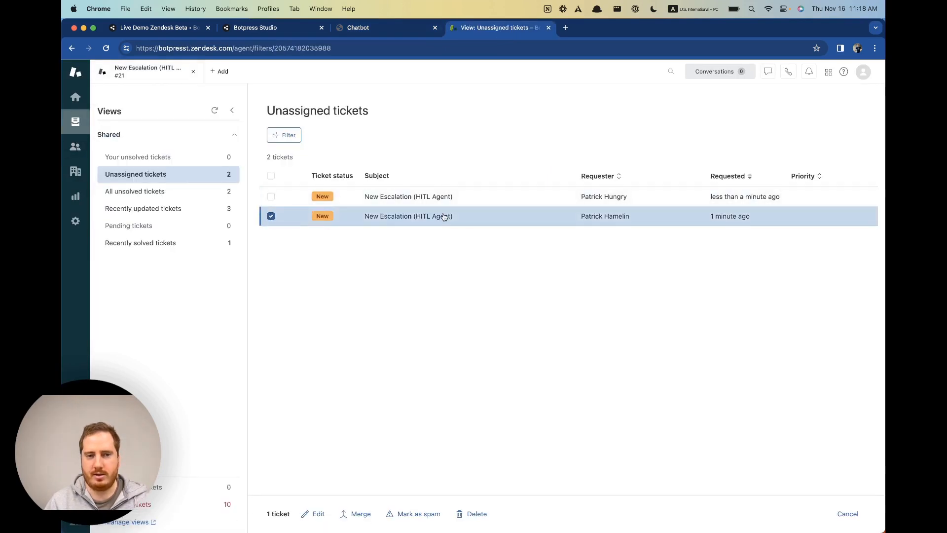
left_click(470, 514)
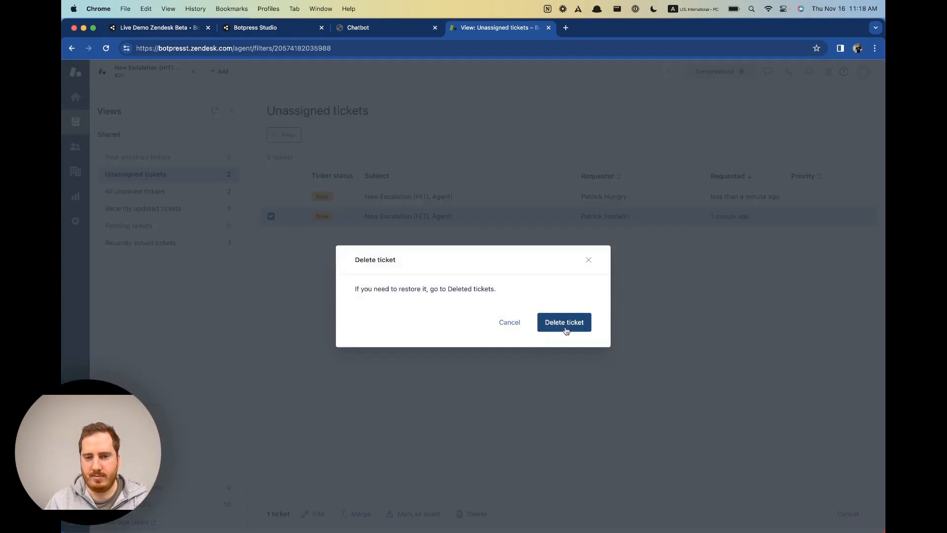
left_click(564, 326)
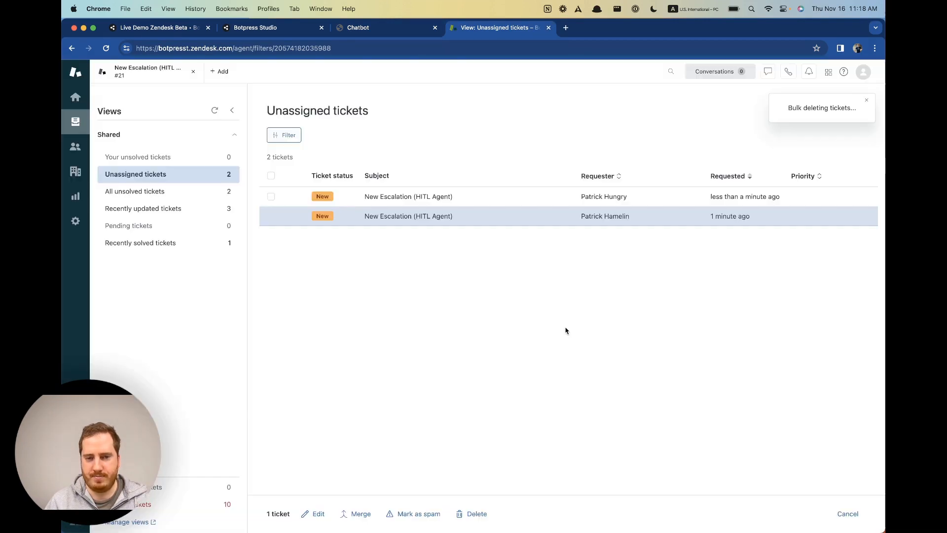
left_click(374, 198)
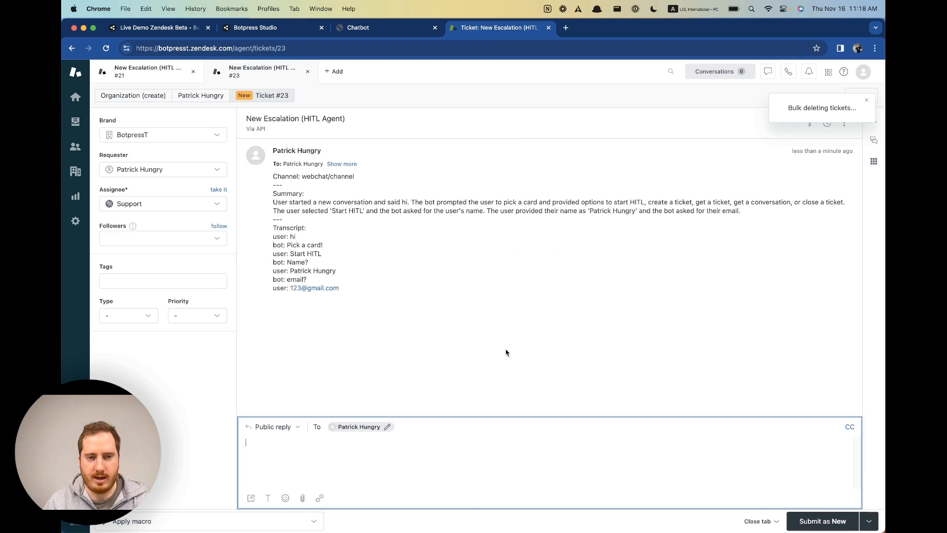
left_click_drag(306, 280, 290, 228)
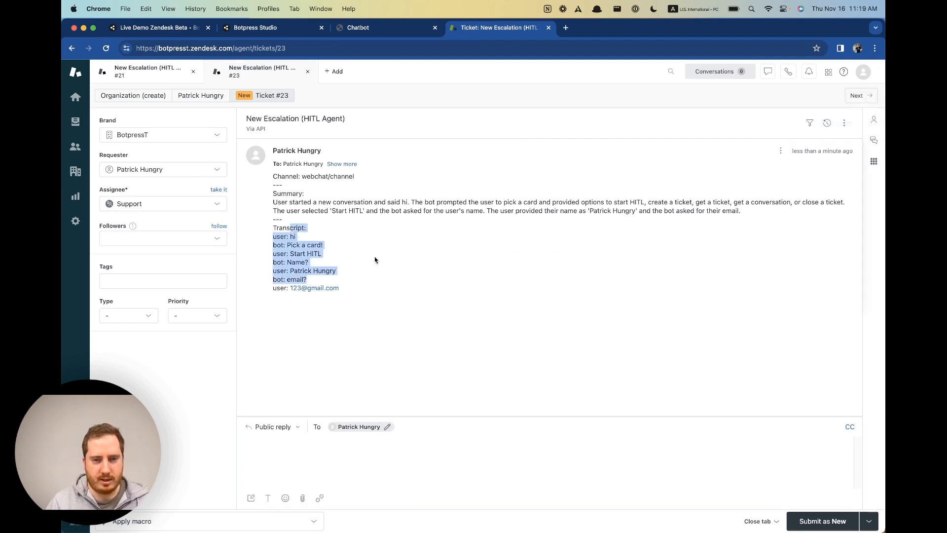
Submit the public reply 'Yes you're hungry!' on ticket #23 and return to the webchat.
left_click(475, 308)
left_click(436, 437)
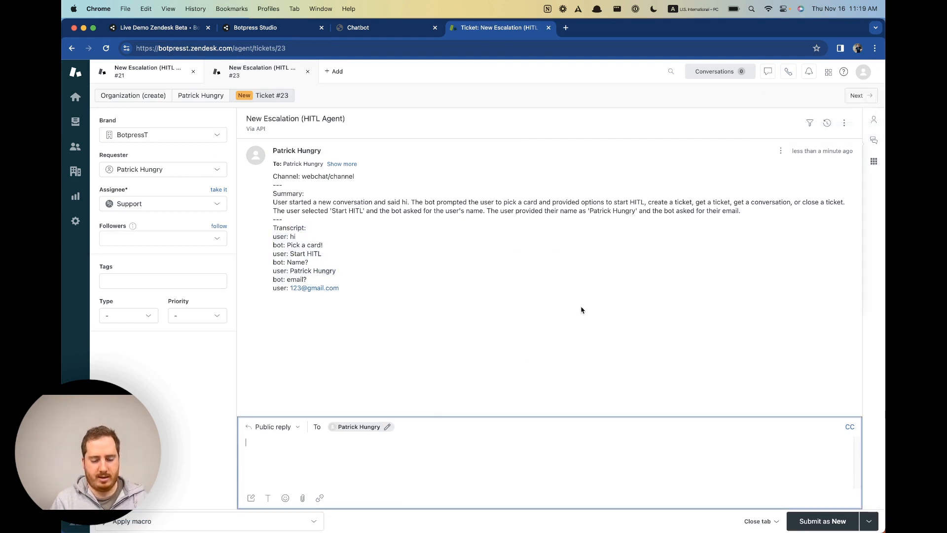
type("Yes y")
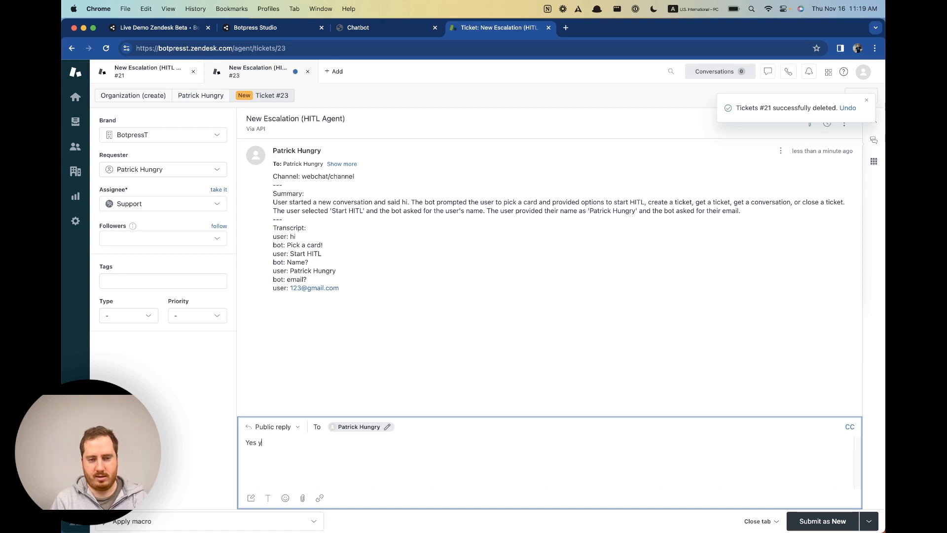
type("ou're hungr")
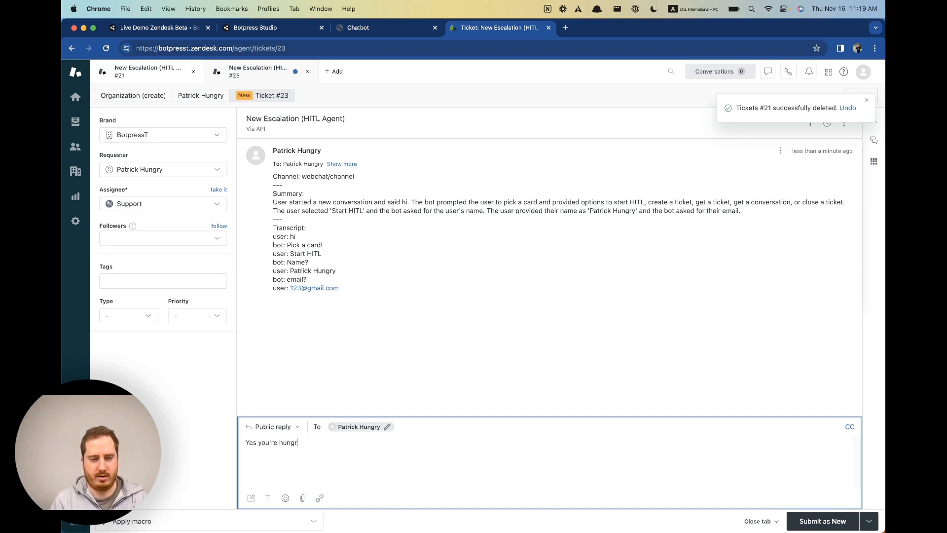
type("y!")
key("Return")
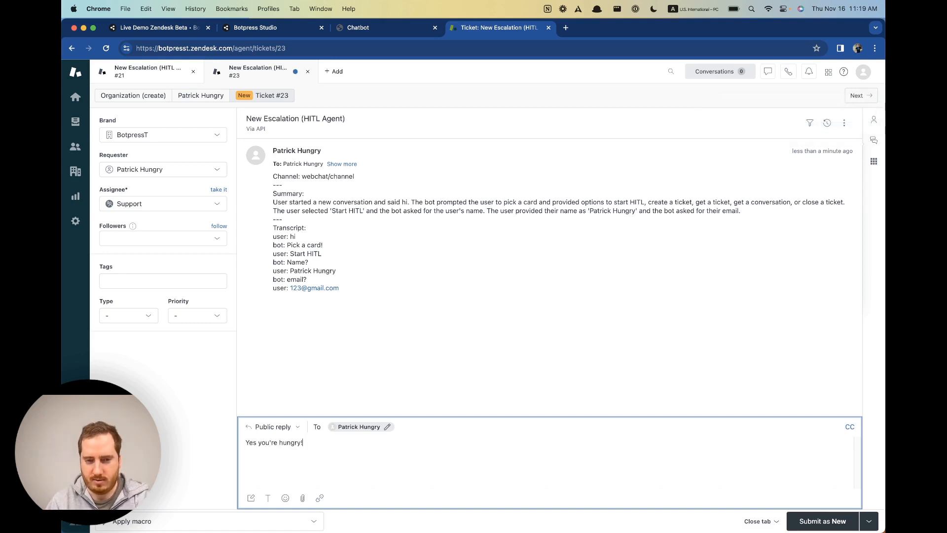
left_click(822, 521)
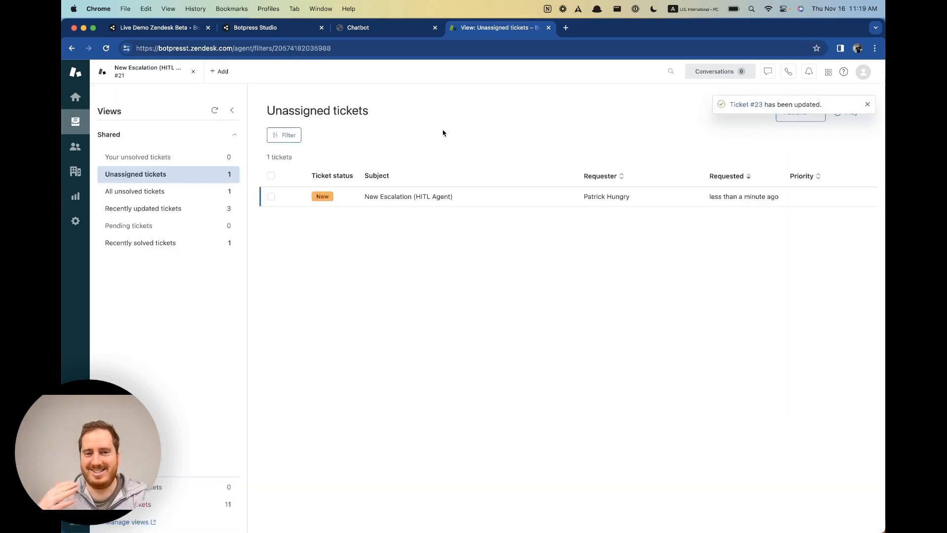
left_click(372, 32)
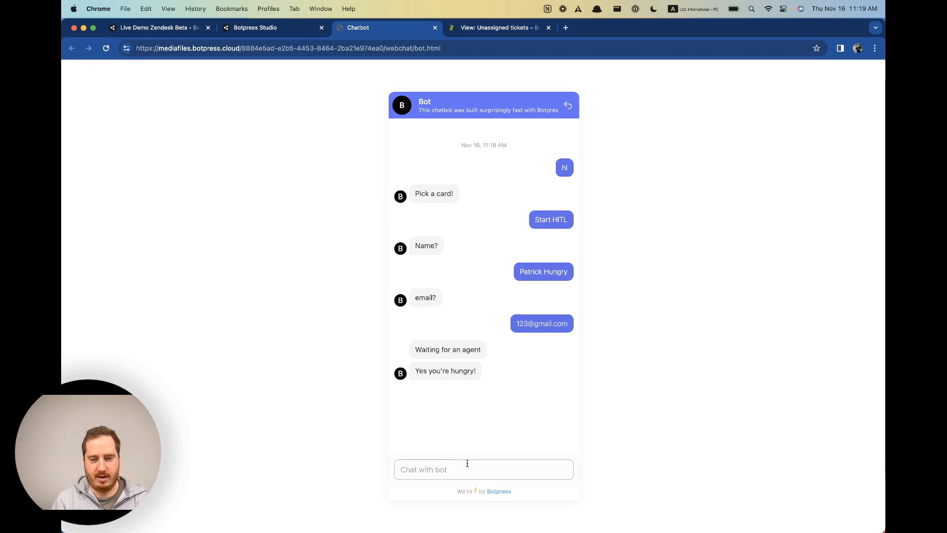
Send 'Indeed' to the agent and confirm it arrived on Zendesk ticket #23.
type("I")
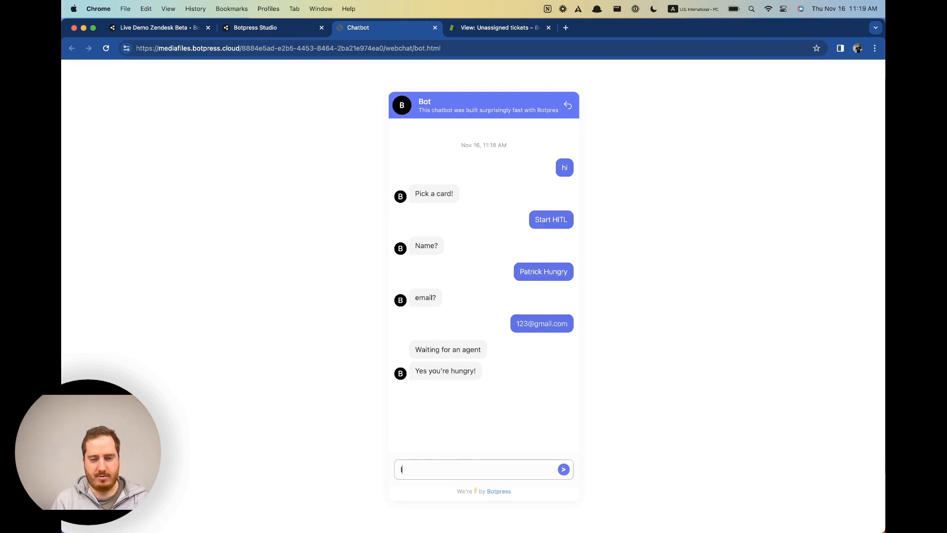
key("BackSpace")
type("Indeed")
key("Return")
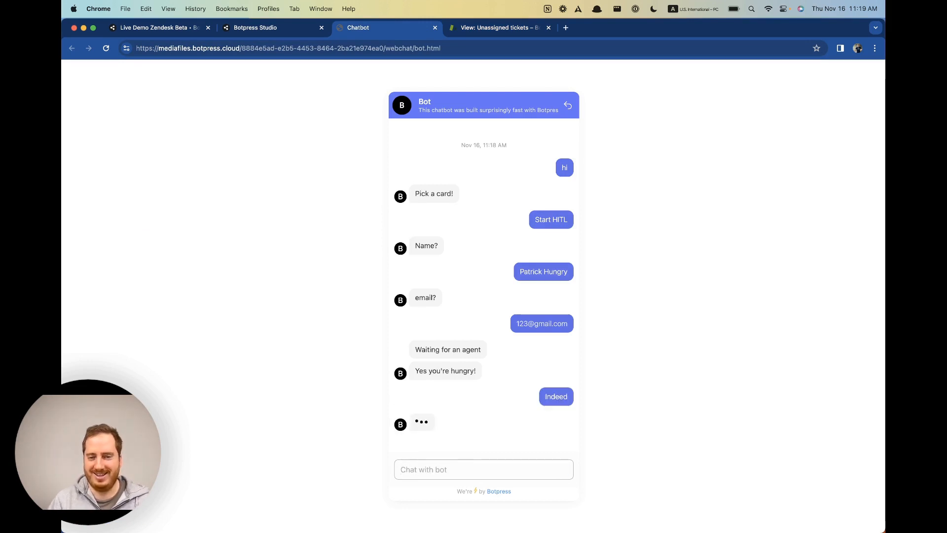
left_click(481, 30)
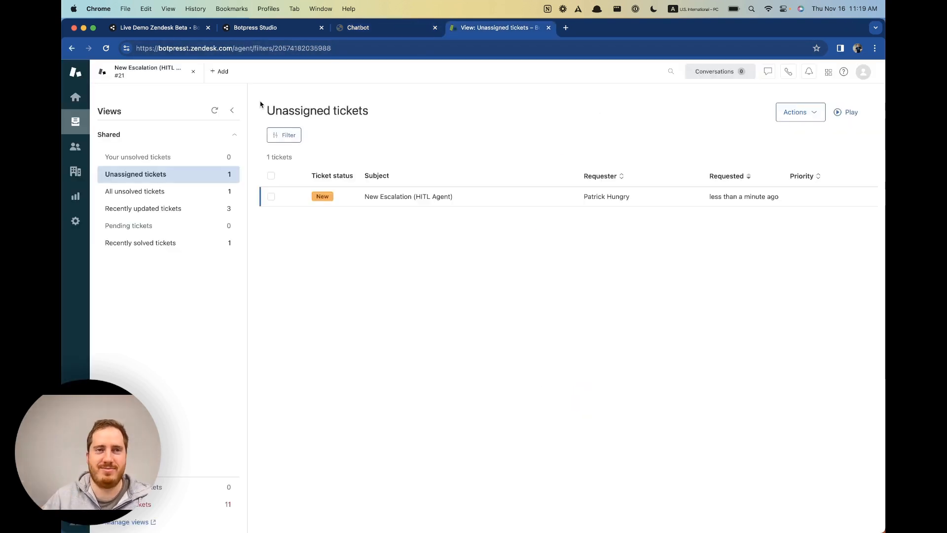
left_click(362, 30)
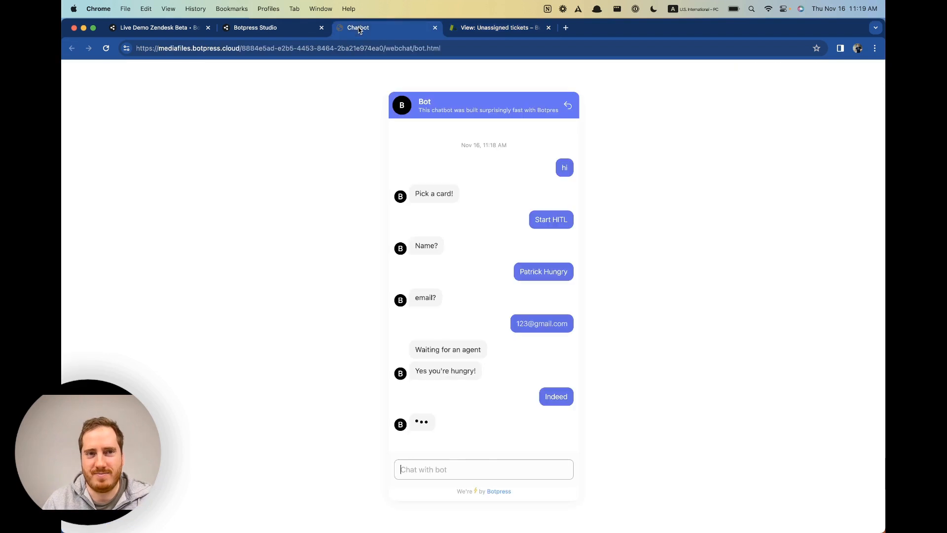
left_click(464, 29)
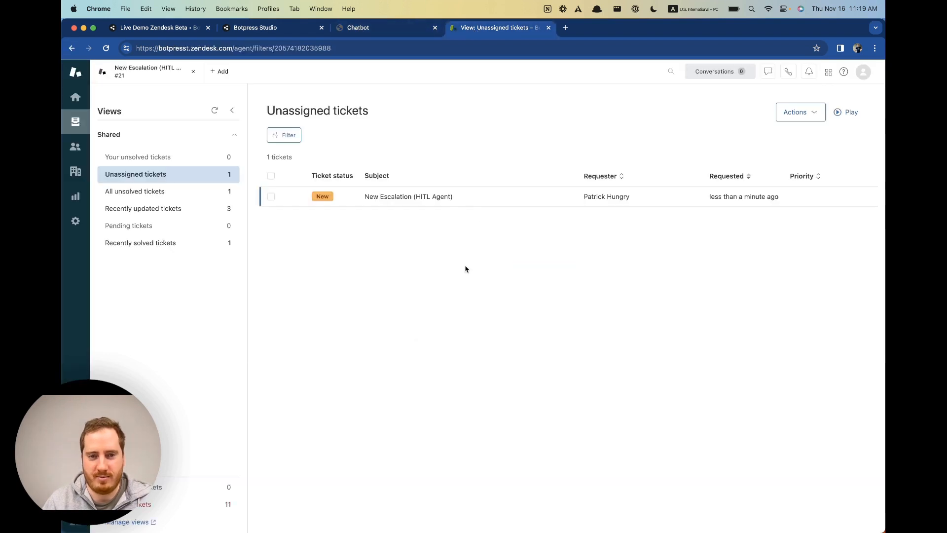
left_click(381, 197)
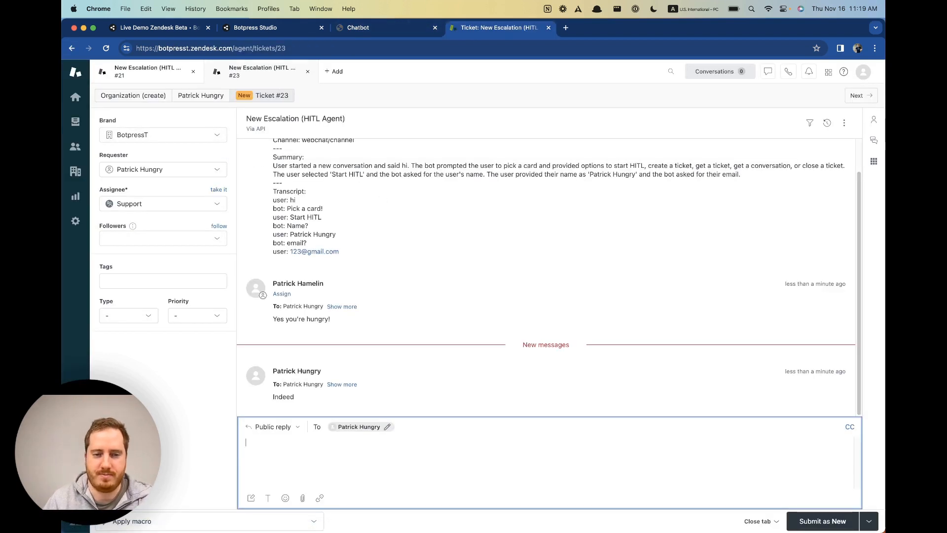
Back in the webchat, delete the conversation to start over.
left_click(389, 27)
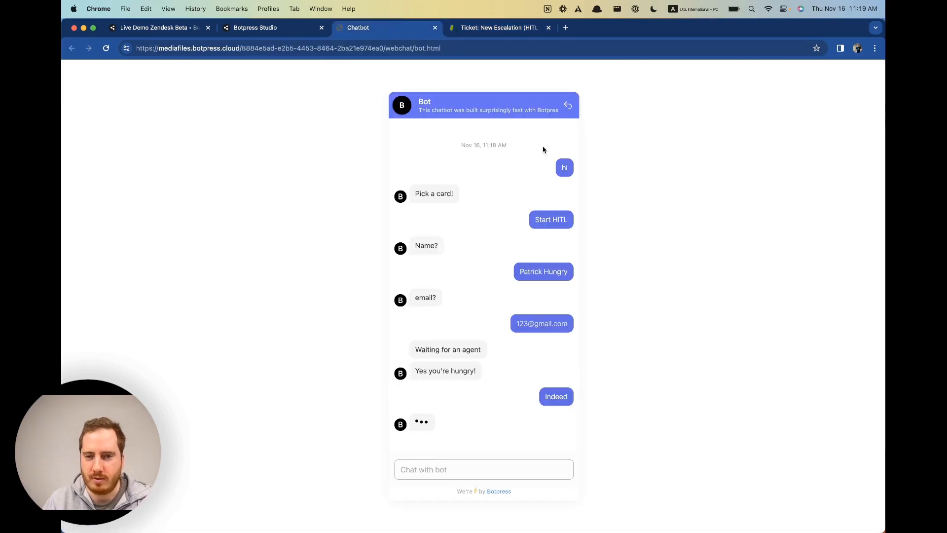
left_click(570, 109)
left_click(539, 314)
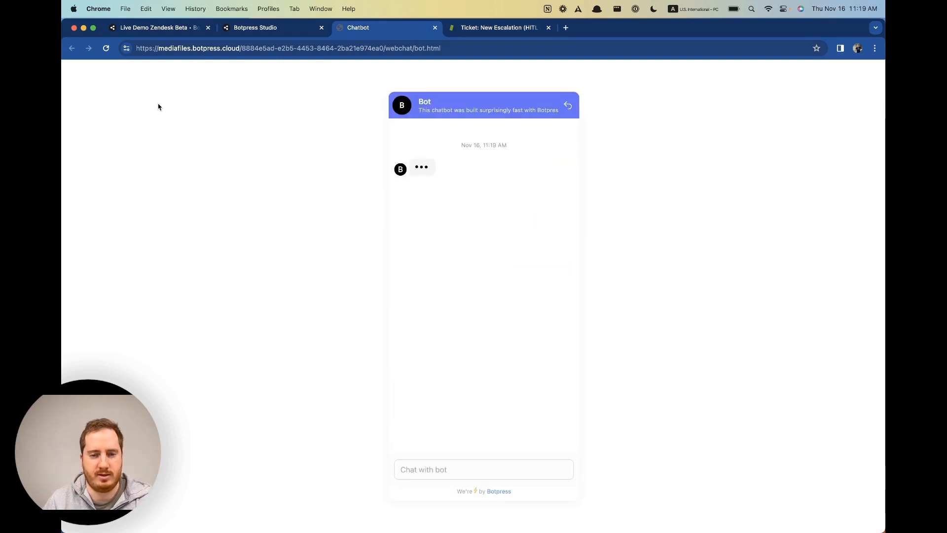
Greet the bot with 'hi' and glance at the Zendesk ticket tab.
left_click(106, 48)
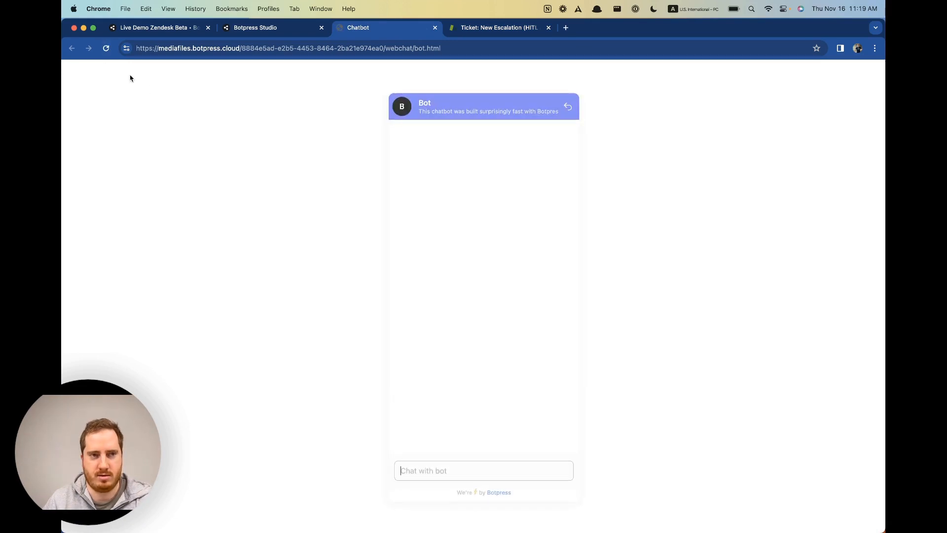
type("hi")
key("Return")
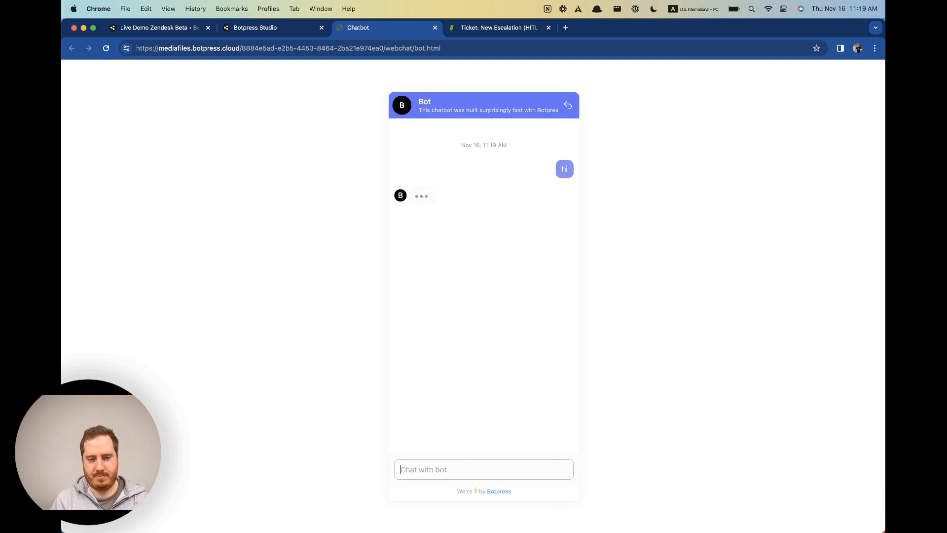
left_click(496, 27)
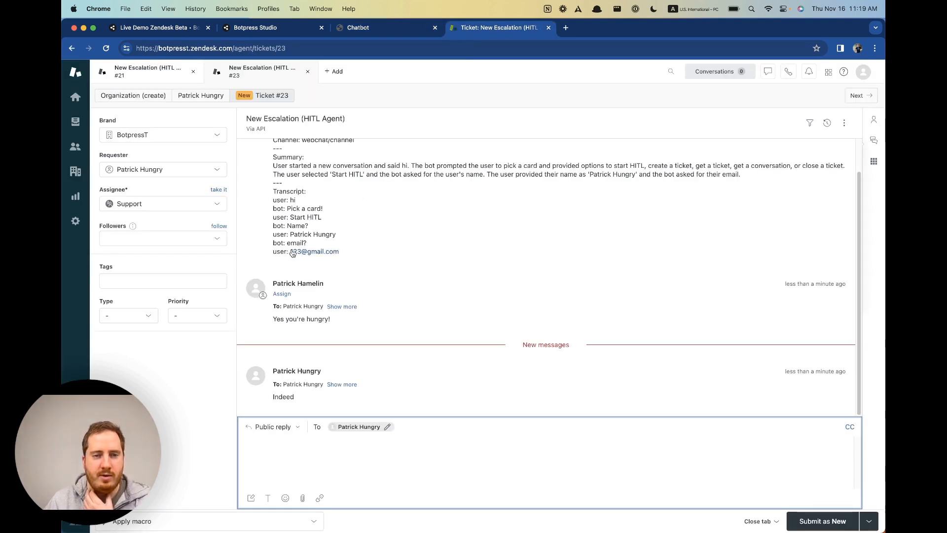
left_click(363, 26)
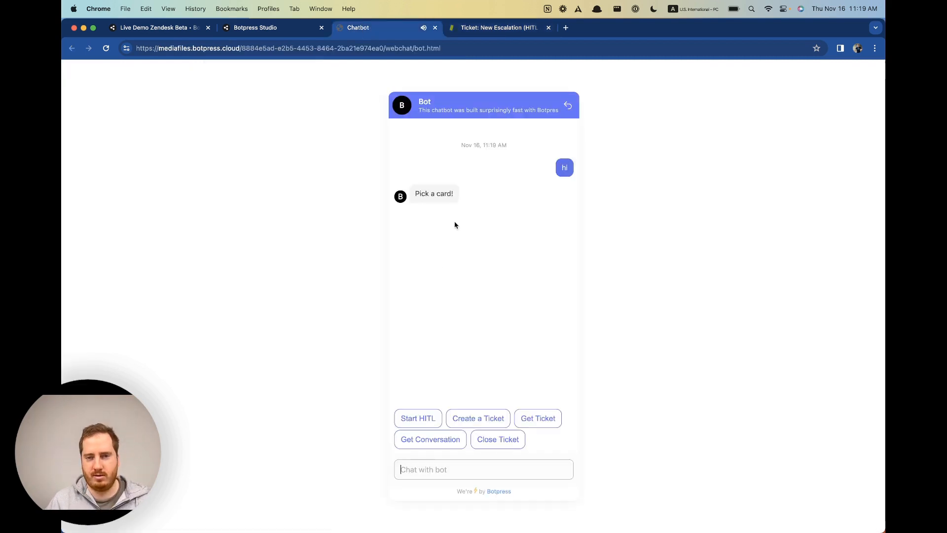
Start HITL, give the requester's full name and e-mail, then switch to the Zendesk ticket.
left_click(419, 427)
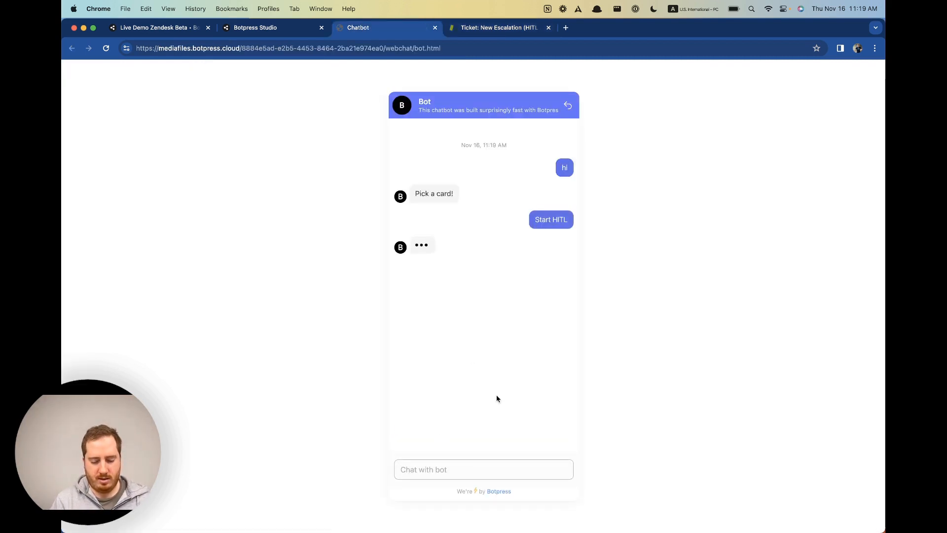
type("Patrick")
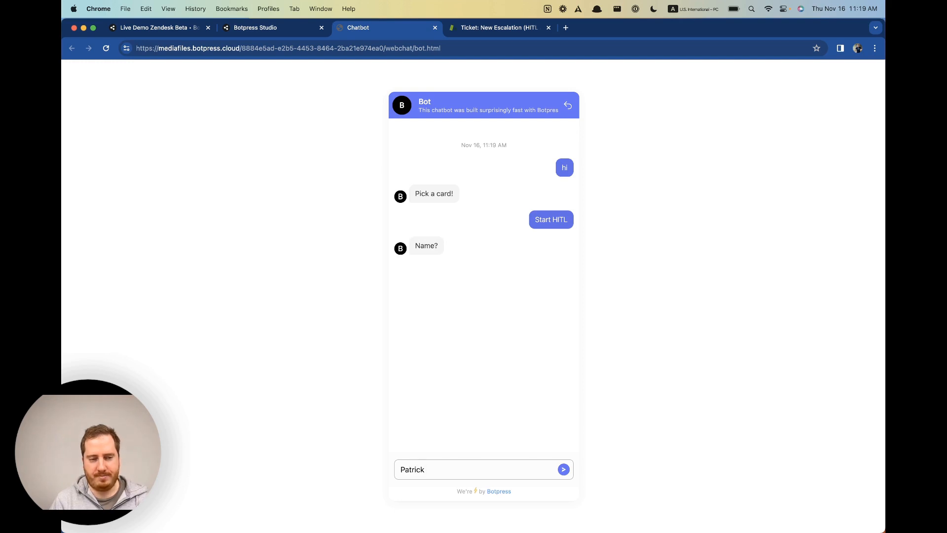
type(" Satiated")
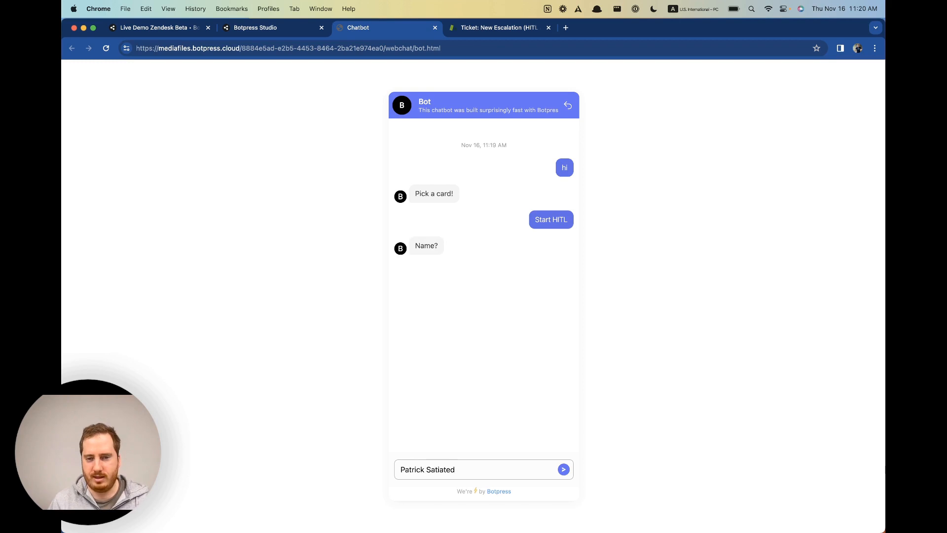
key("Return")
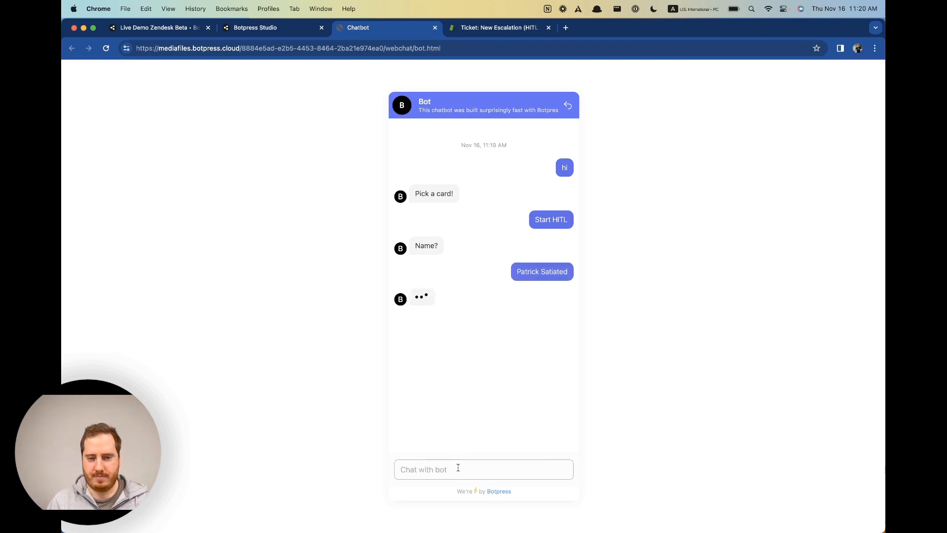
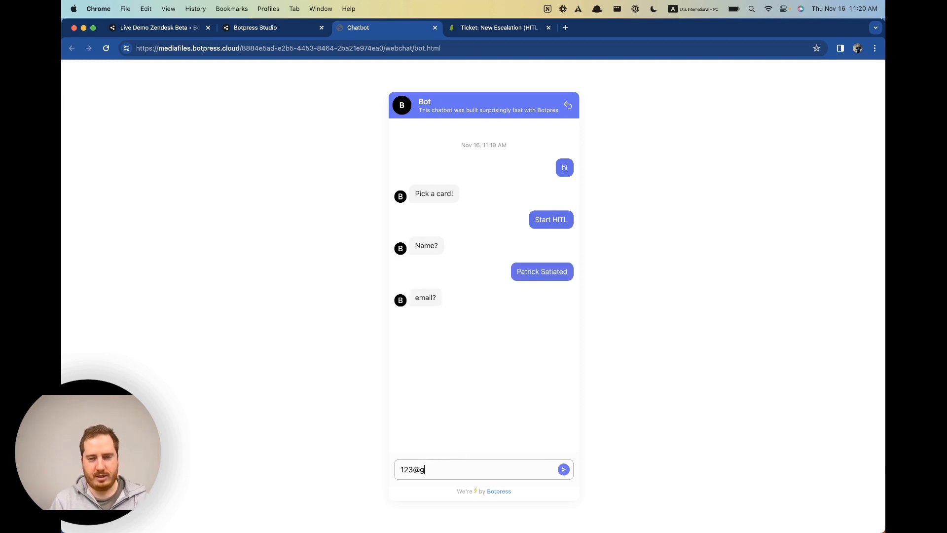
key("Return")
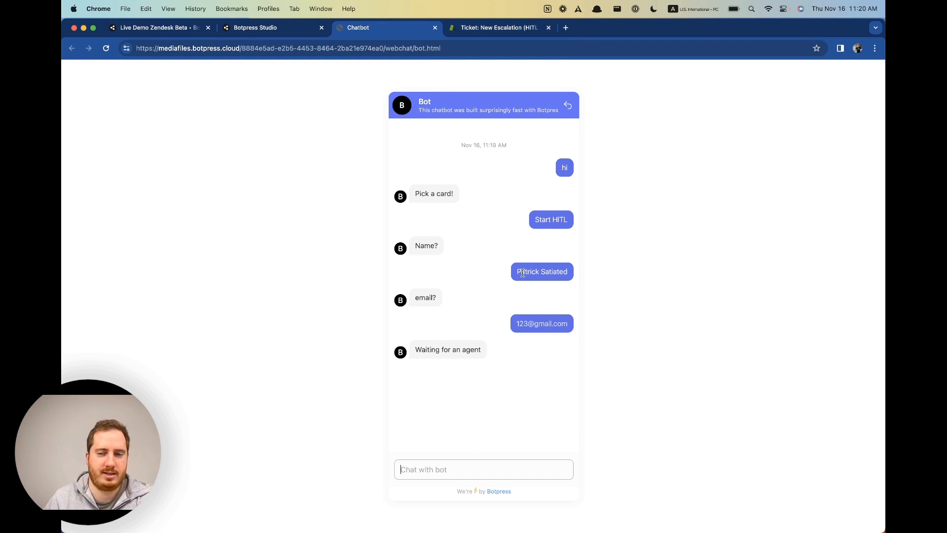
left_click_drag(518, 272, 548, 268)
left_click(548, 269)
left_click(498, 28)
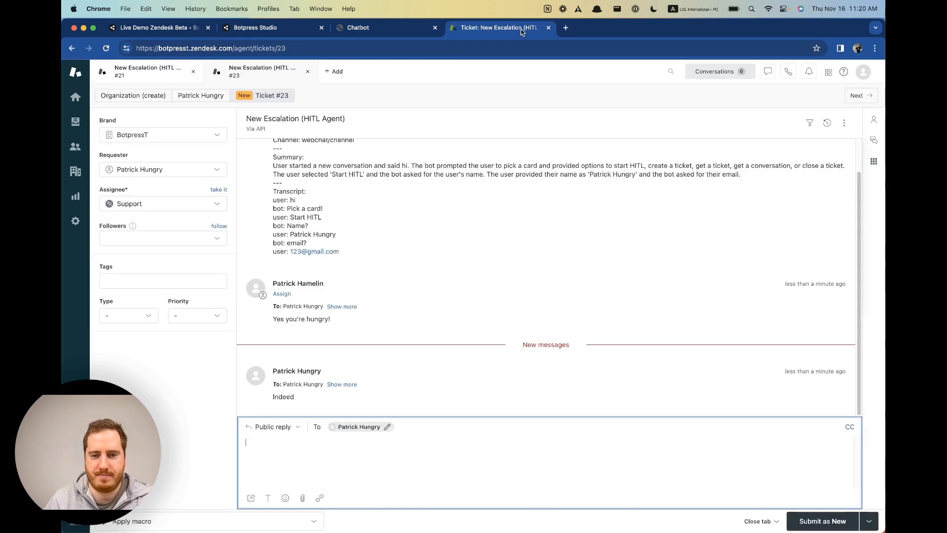
Open the newest customer's profile to see requested tickets #24 and #23, then return to the webchat.
left_click(76, 122)
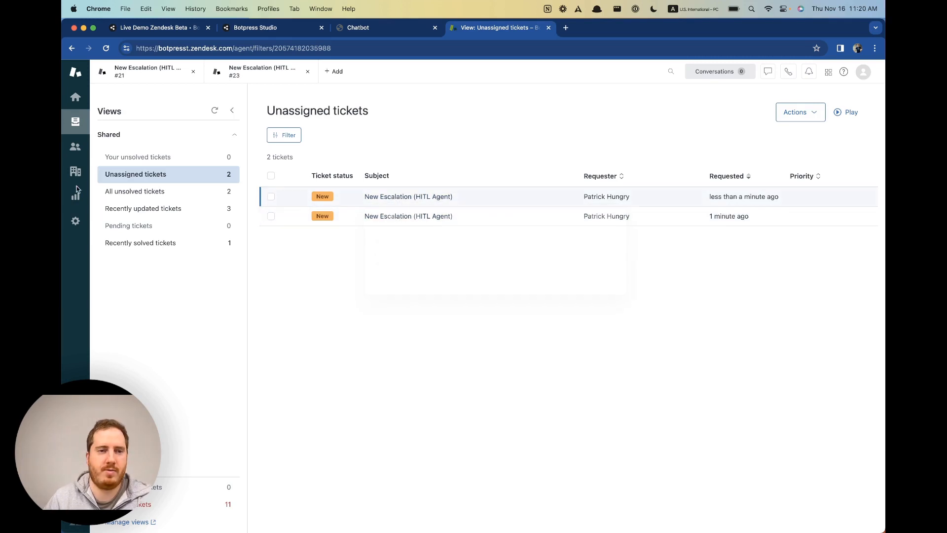
left_click(77, 149)
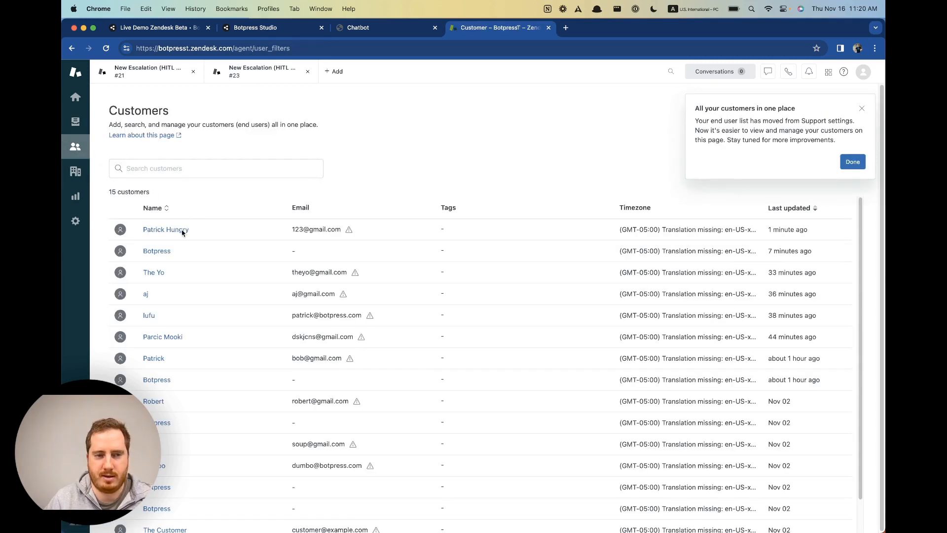
left_click(165, 230)
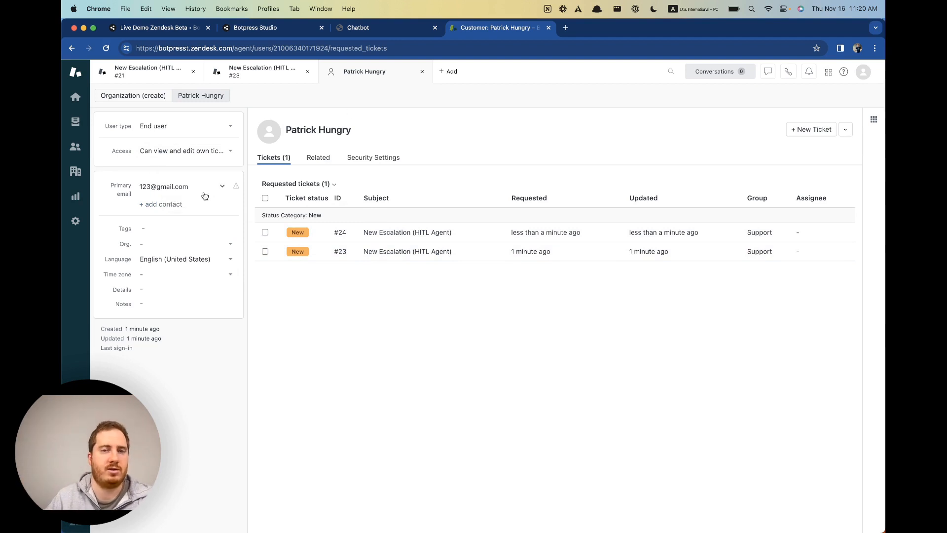
left_click(373, 30)
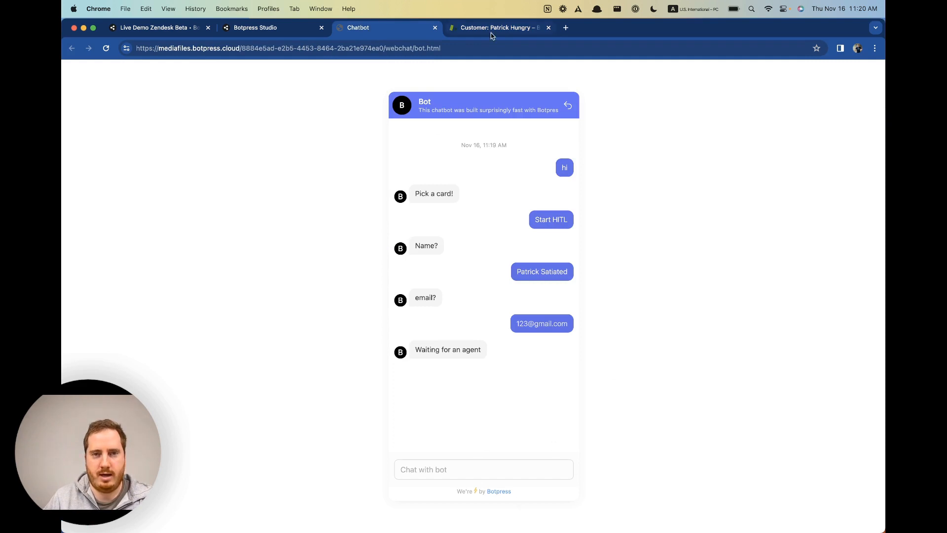
Reset the webchat conversation and greet the bot with 'hi'.
left_click(566, 108)
left_click(532, 309)
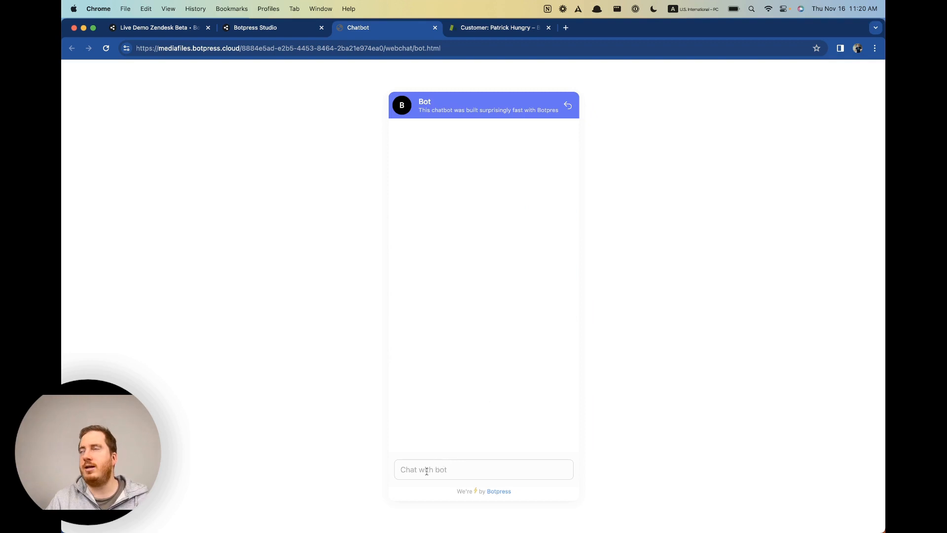
left_click(448, 471)
type("hi")
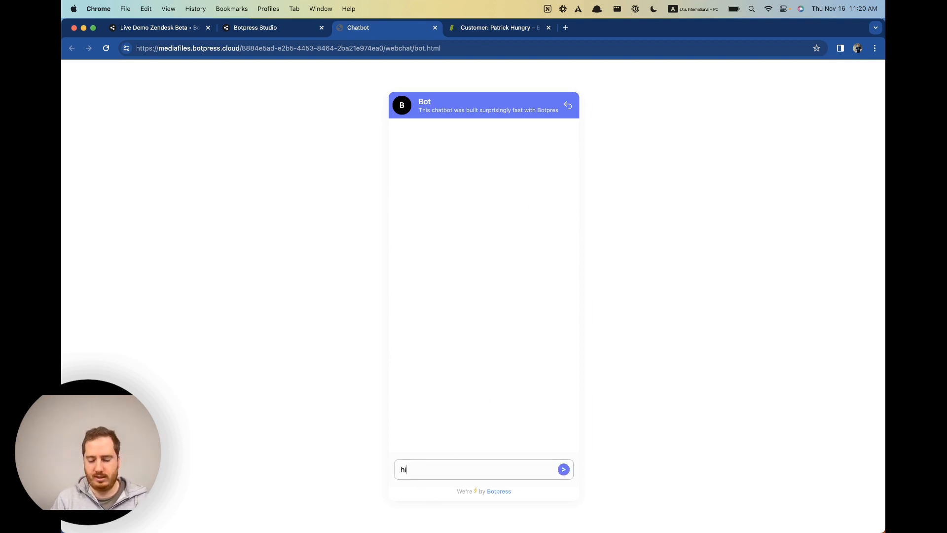
key("Return")
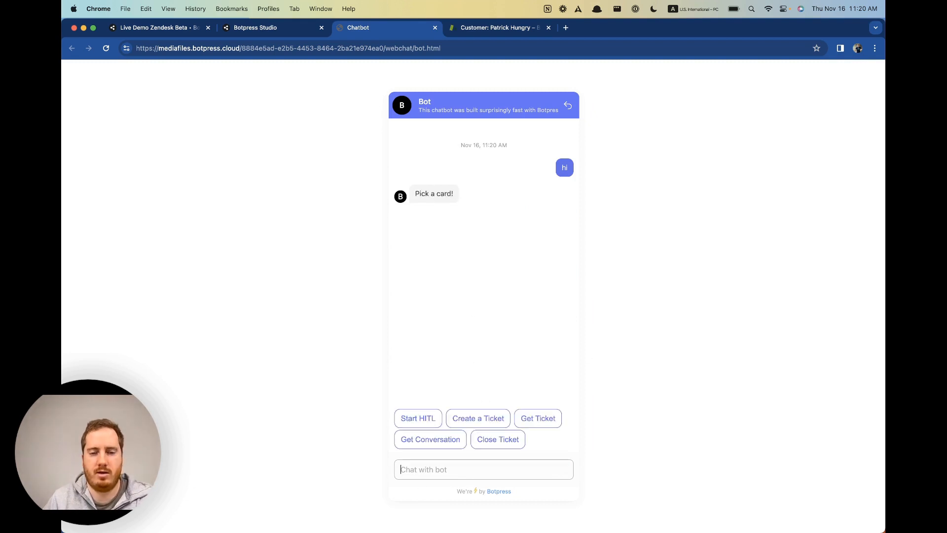
Create a ticket with subject 'hunger' and comment 'it's nearing noon!', yielding ticket #25.
left_click(486, 424)
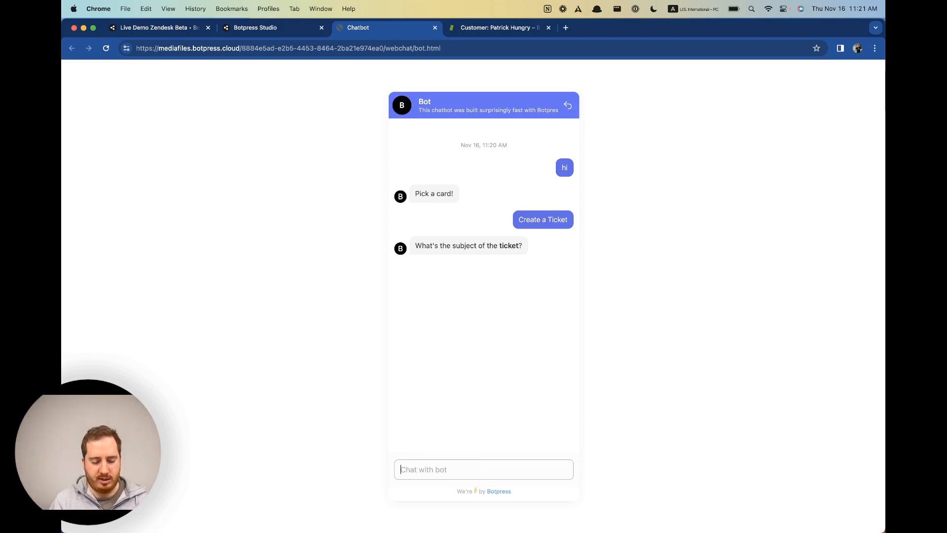
type("hunger")
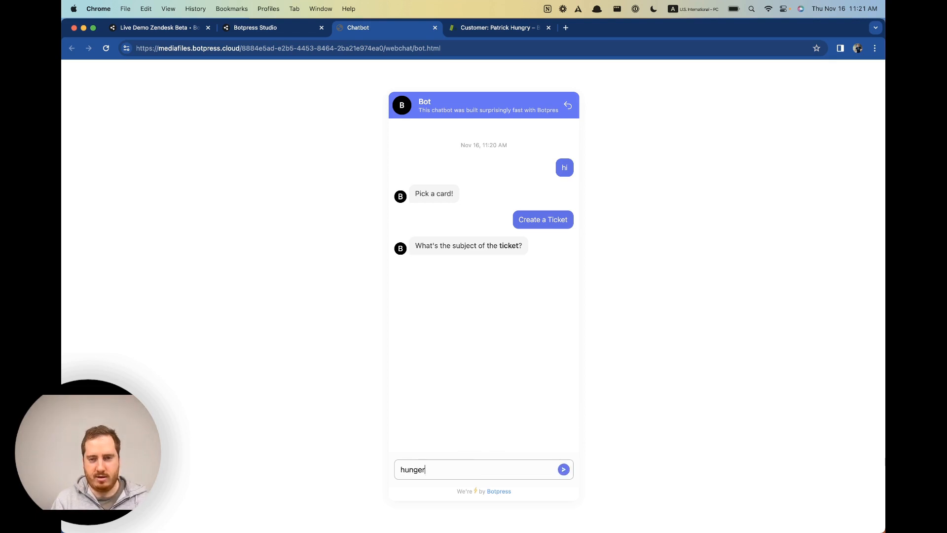
key("Return")
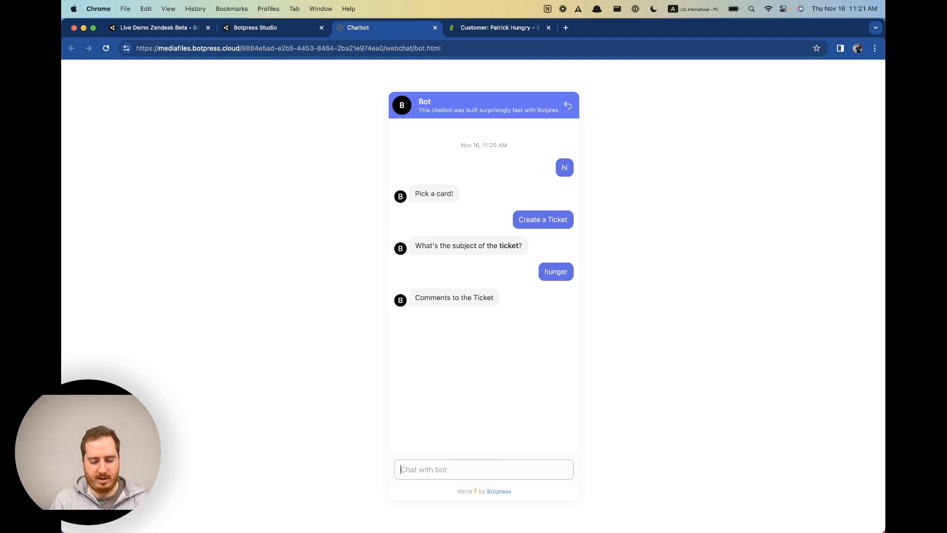
type("it's ne")
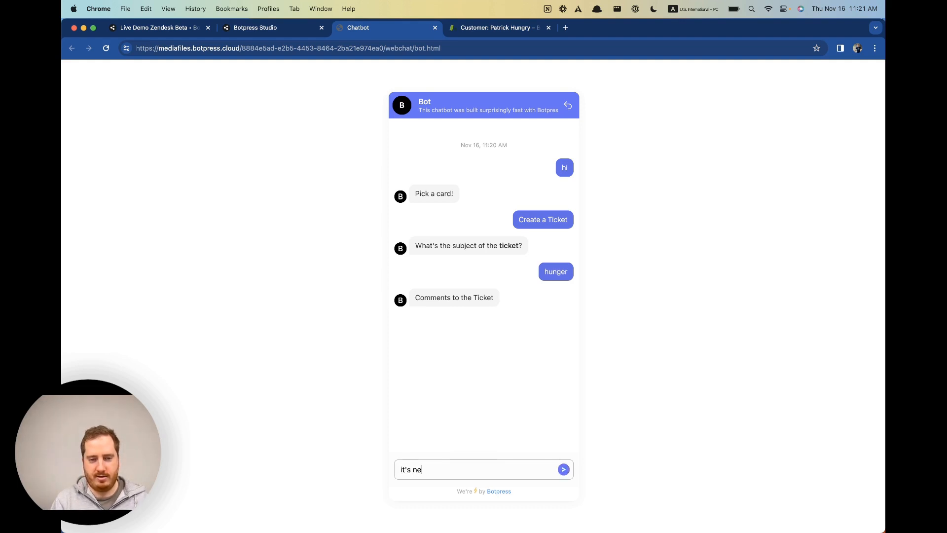
type("aring noon!")
key("Return")
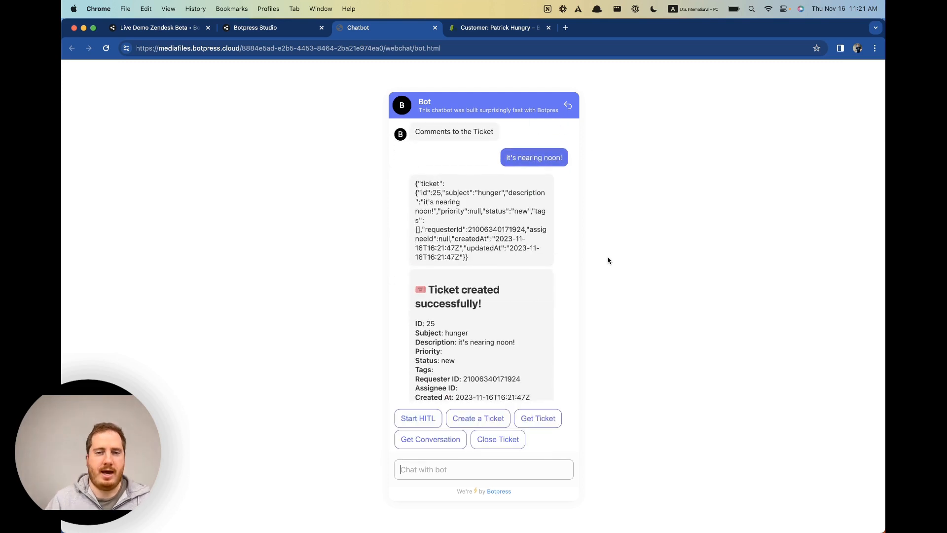
left_click_drag(413, 135, 501, 224)
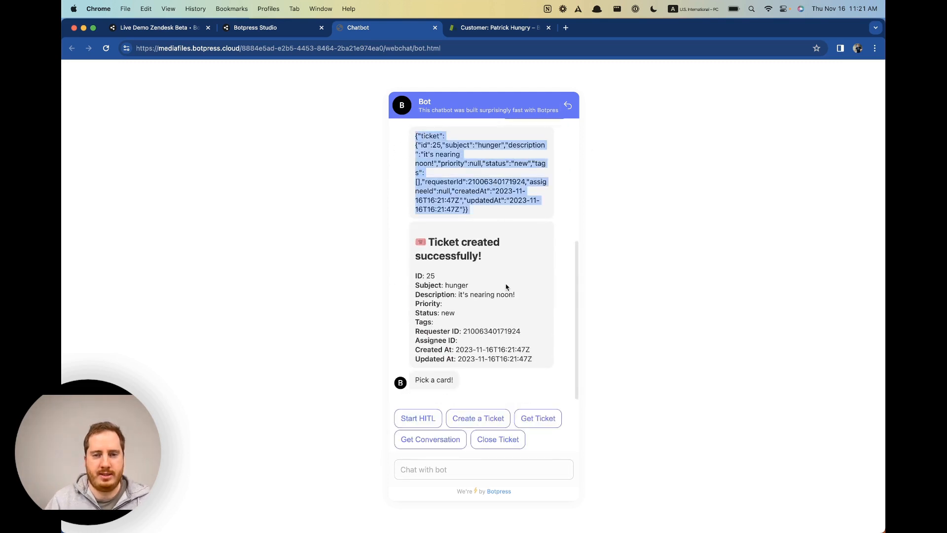
scroll(514, 191, "up", 1)
scroll(494, 203, "down", 1)
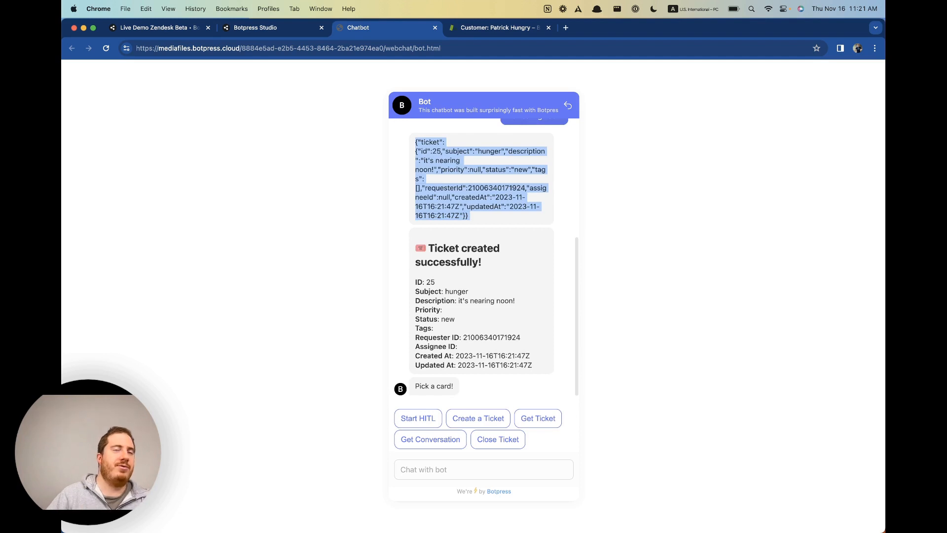
scroll(485, 197, "up", 1)
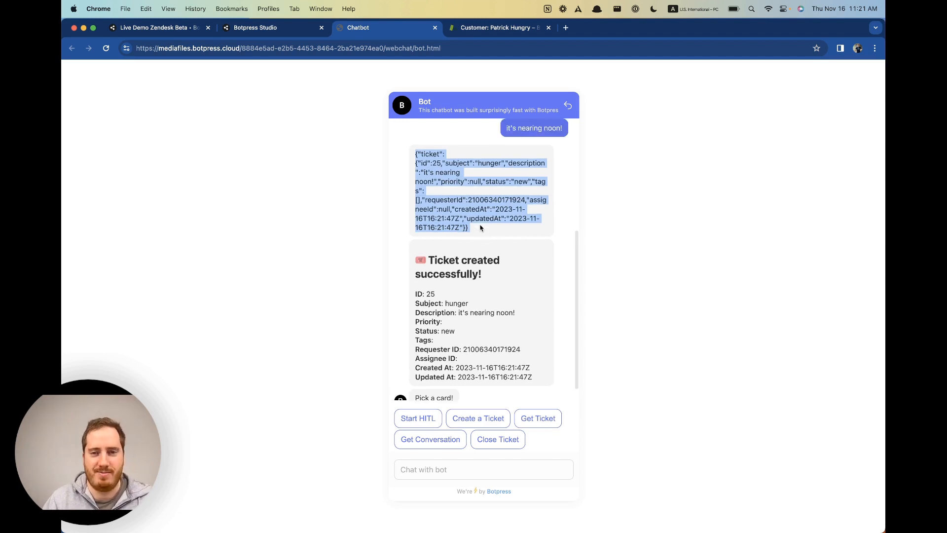
left_click(278, 34)
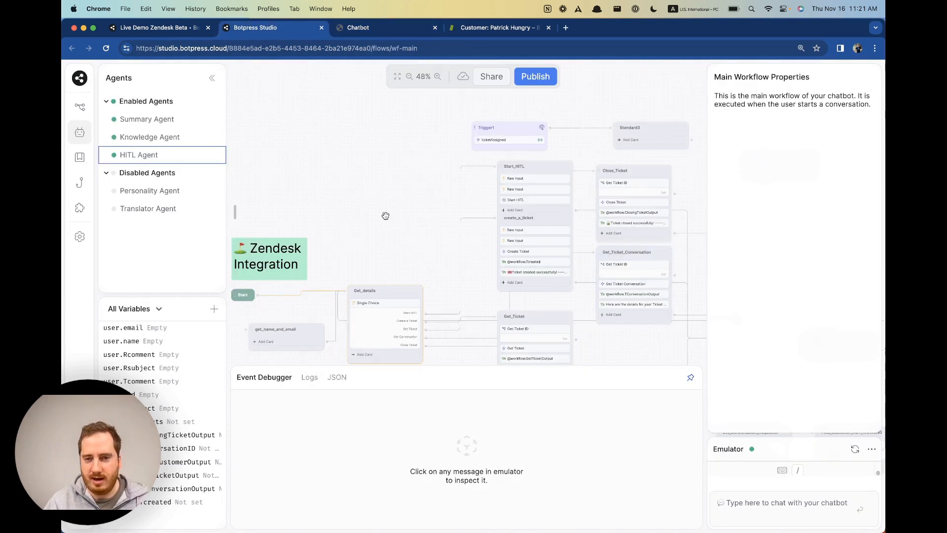
left_click_drag(385, 214, 306, 205)
left_click_drag(365, 247, 340, 226)
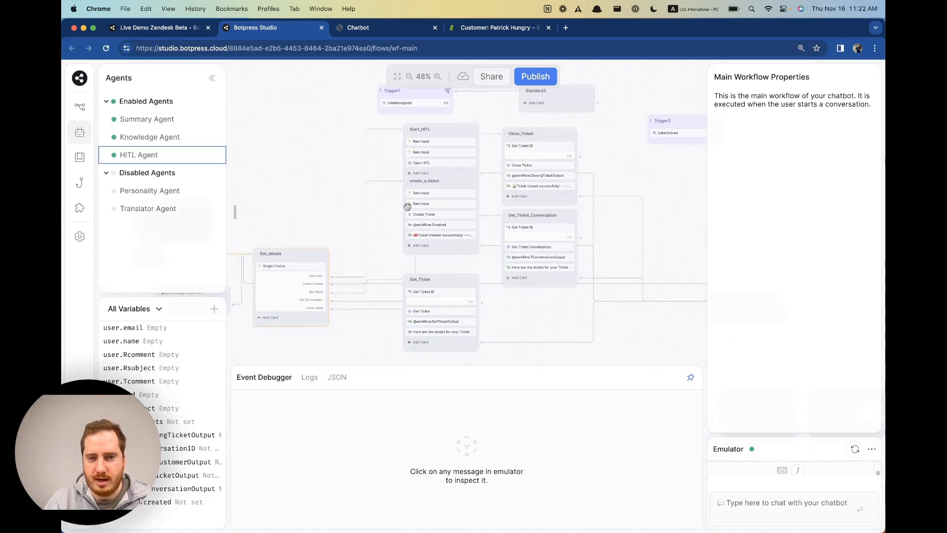
left_click(449, 186)
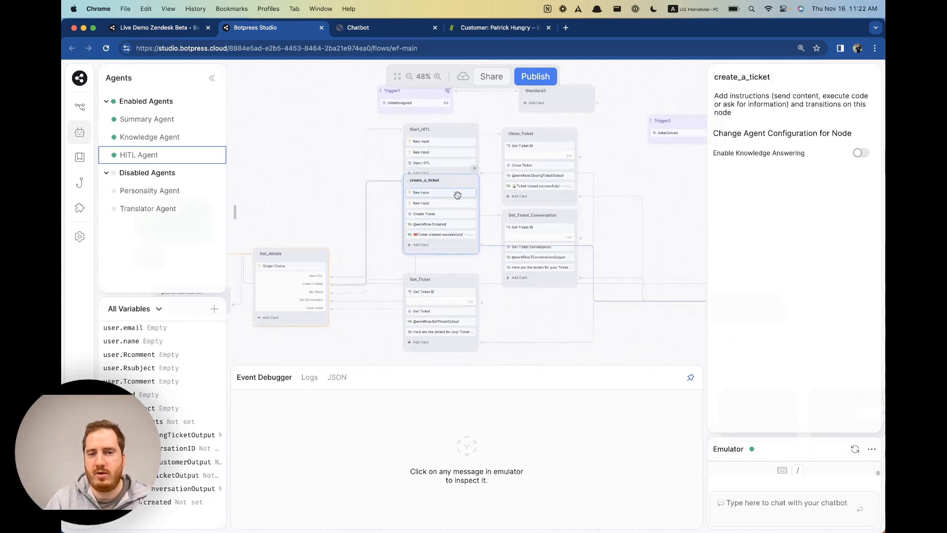
left_click(457, 215)
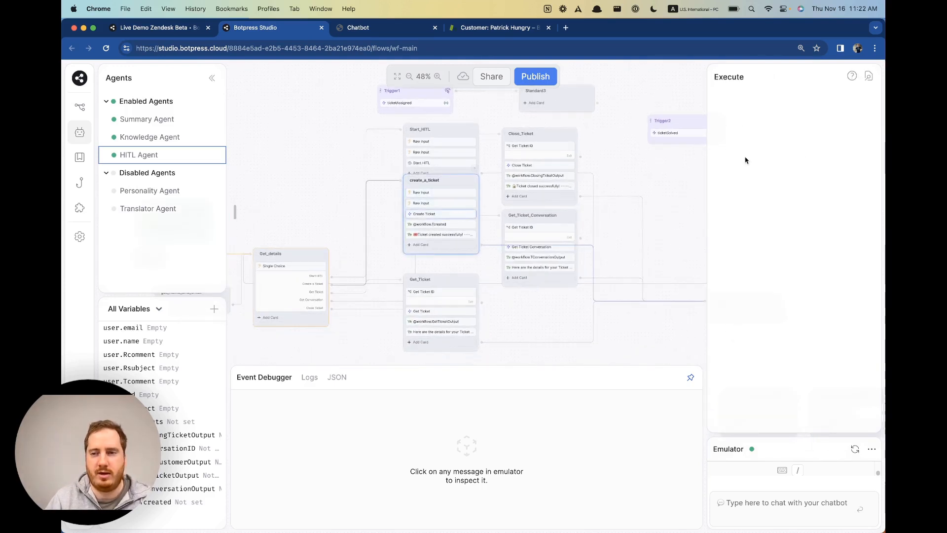
left_click(454, 203)
left_click(454, 215)
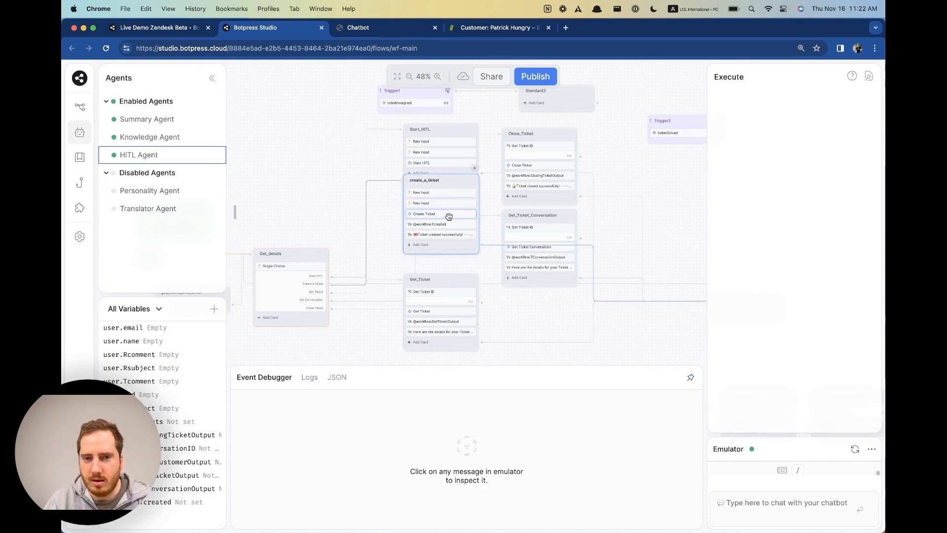
left_click(449, 225)
left_click(449, 215)
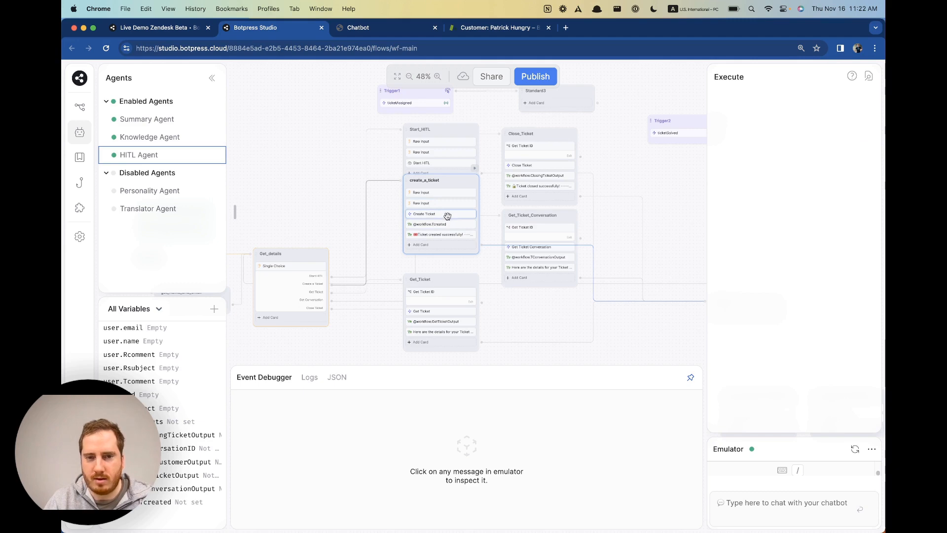
left_click(447, 203)
left_click(447, 213)
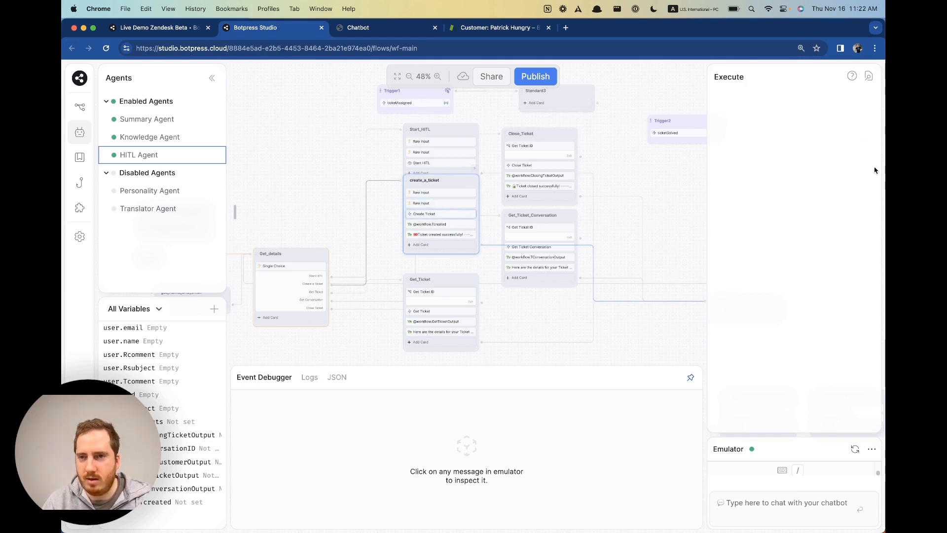
scroll(409, 249, "up", 5)
scroll(410, 244, "up", 5)
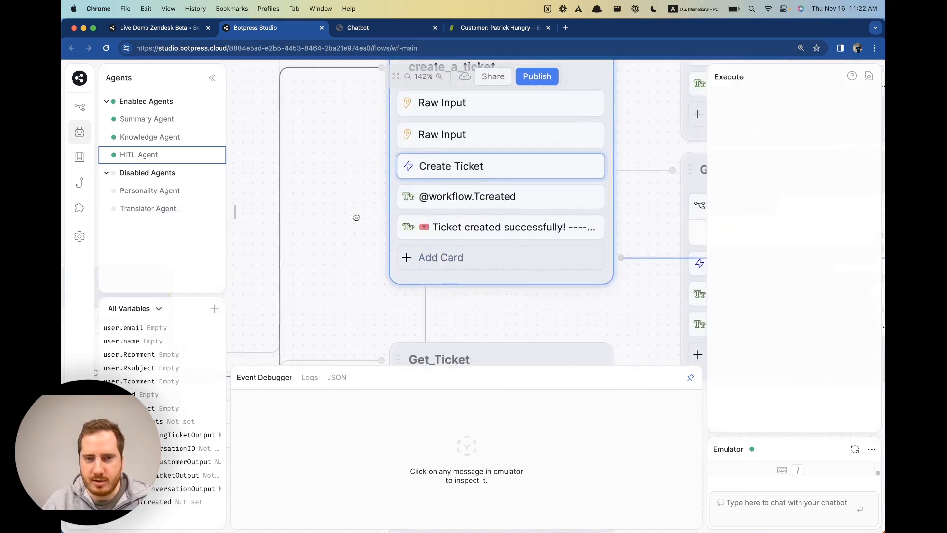
left_click(442, 247)
left_click(445, 216)
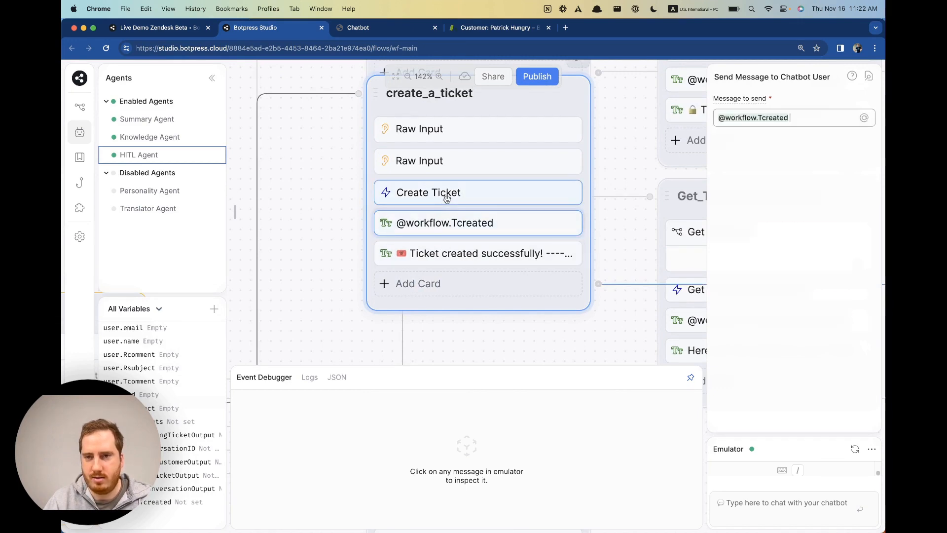
left_click(446, 199)
Add a Standard Node, Standard2, and place it left of create_a_ticket.
left_click_drag(287, 299, 361, 269)
right_click(362, 270)
left_click(366, 225)
scroll(366, 227, "down", 3)
scroll(366, 227, "down", 3)
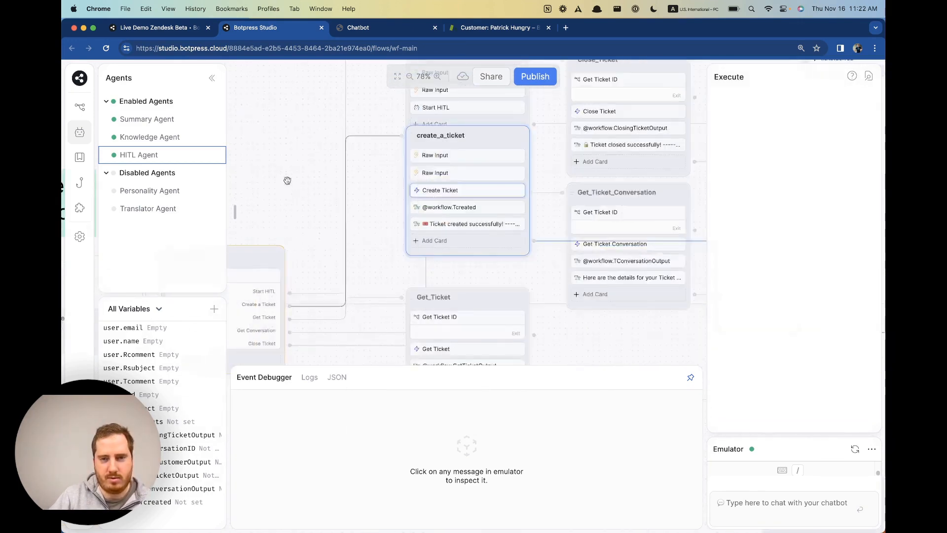
right_click(288, 184)
left_click(344, 195)
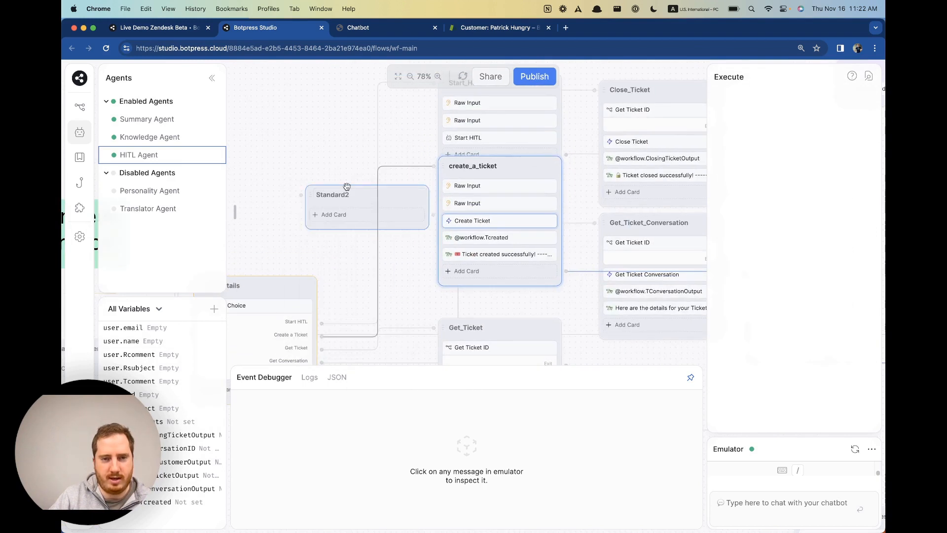
left_click_drag(344, 187, 281, 117)
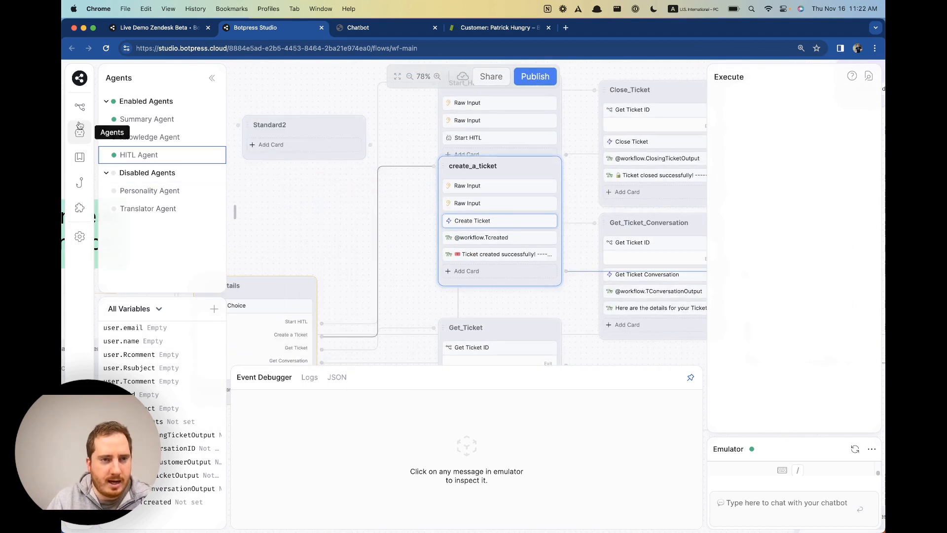
Reload Studio so Standard2's card library lists Zendesk actions like Create Ticket and Close Ticket.
left_click(80, 107)
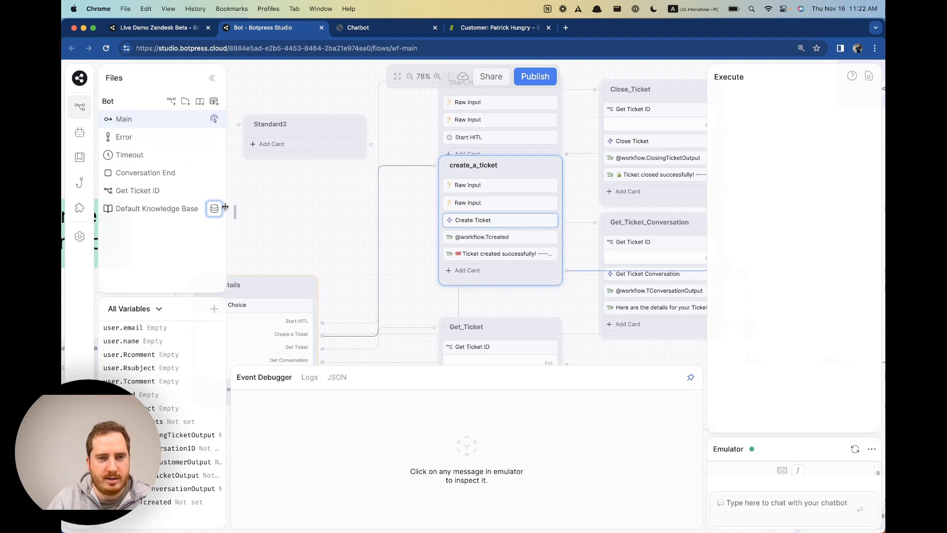
left_click(317, 144)
scroll(297, 201, "down", 4)
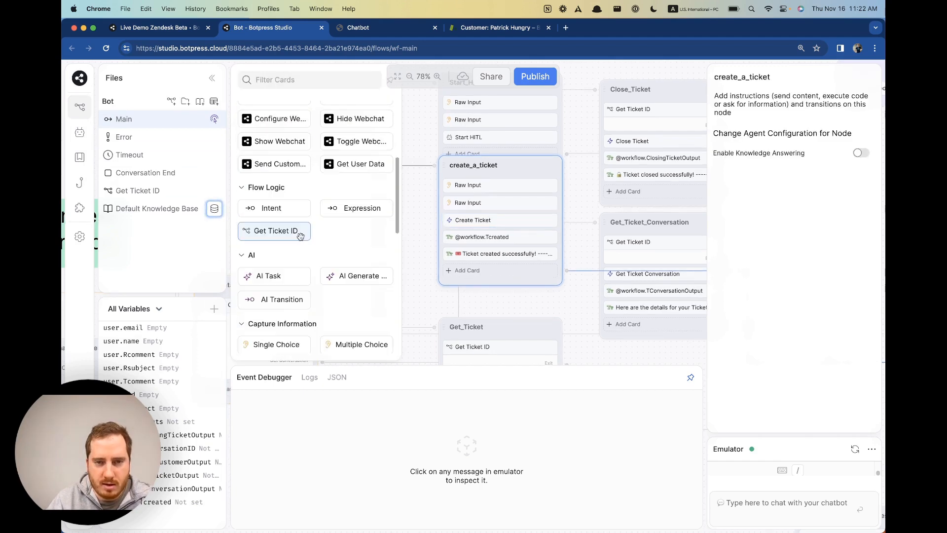
scroll(296, 231, "up", 3)
scroll(301, 239, "down", 10)
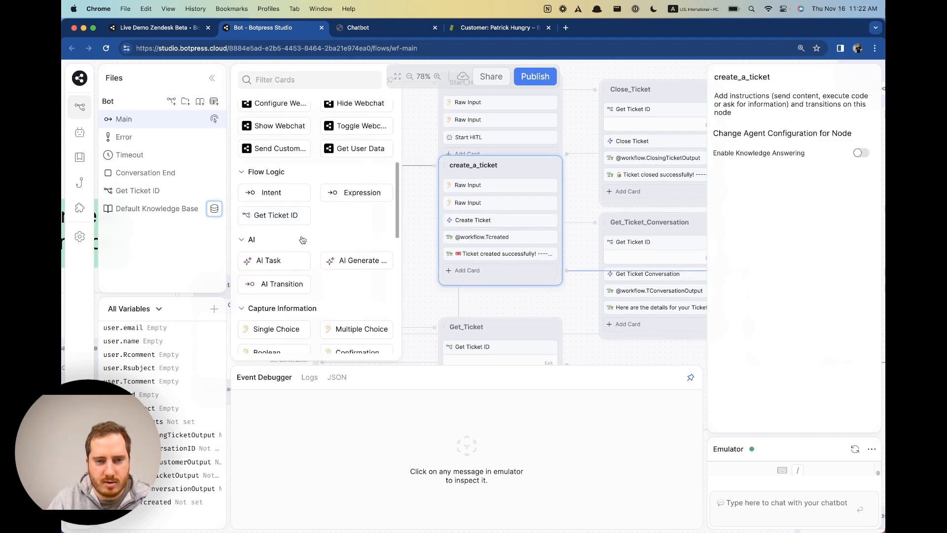
scroll(313, 267, "up", 10)
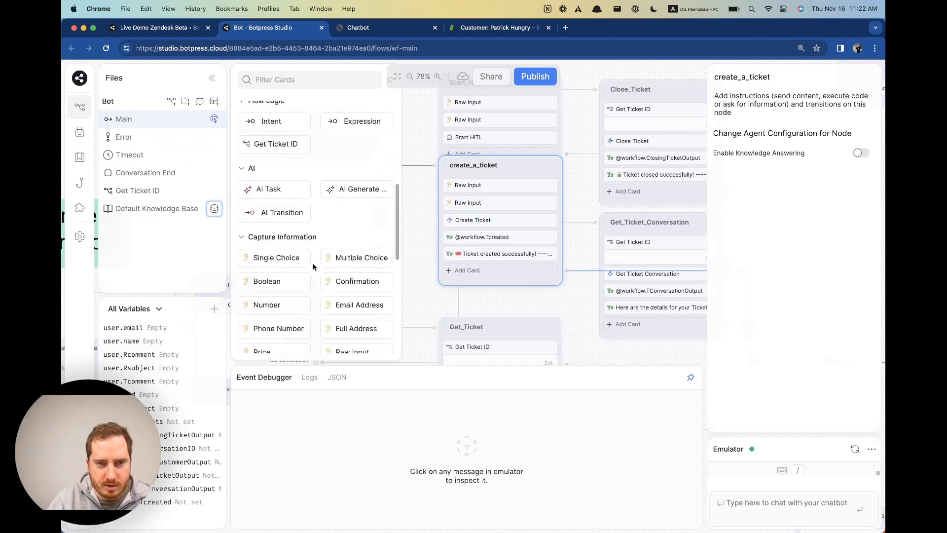
scroll(315, 266, "up", 2)
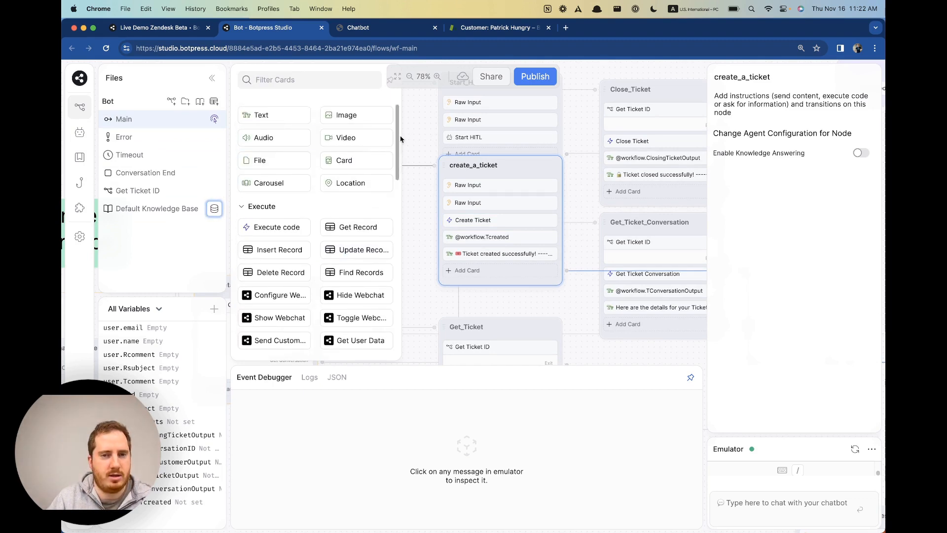
left_click(106, 48)
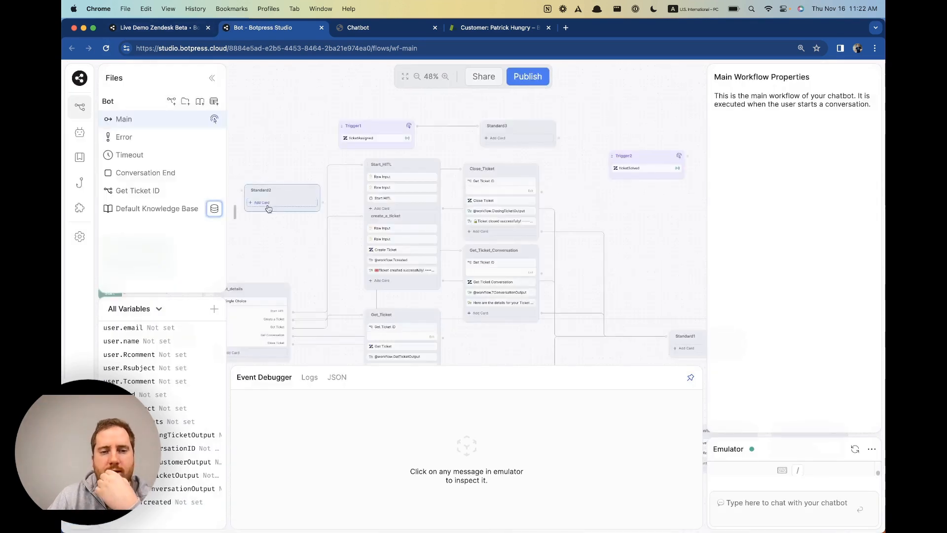
left_click(236, 209)
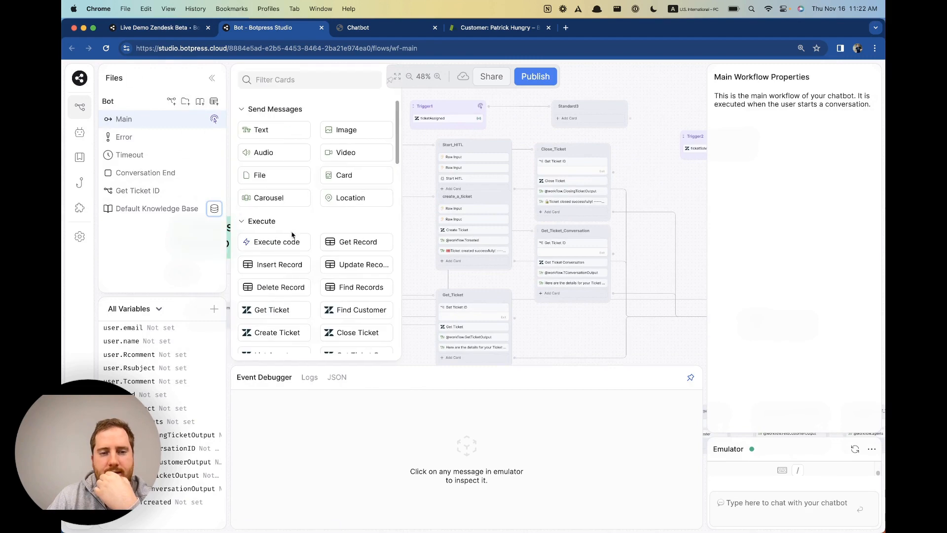
scroll(310, 250, "down", 5)
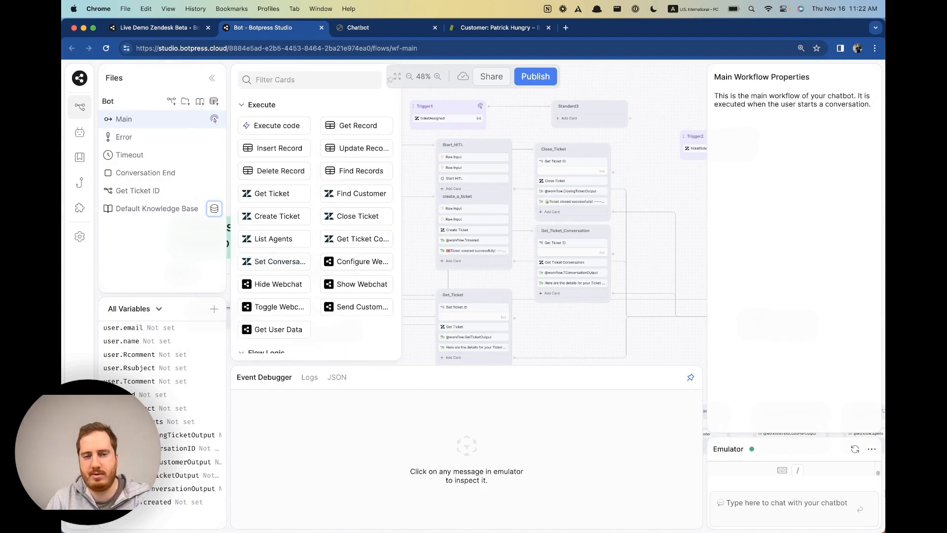
Check the Live Demo Zendesk Beta dashboard, then review the Create Ticket card settings.
left_click(175, 28)
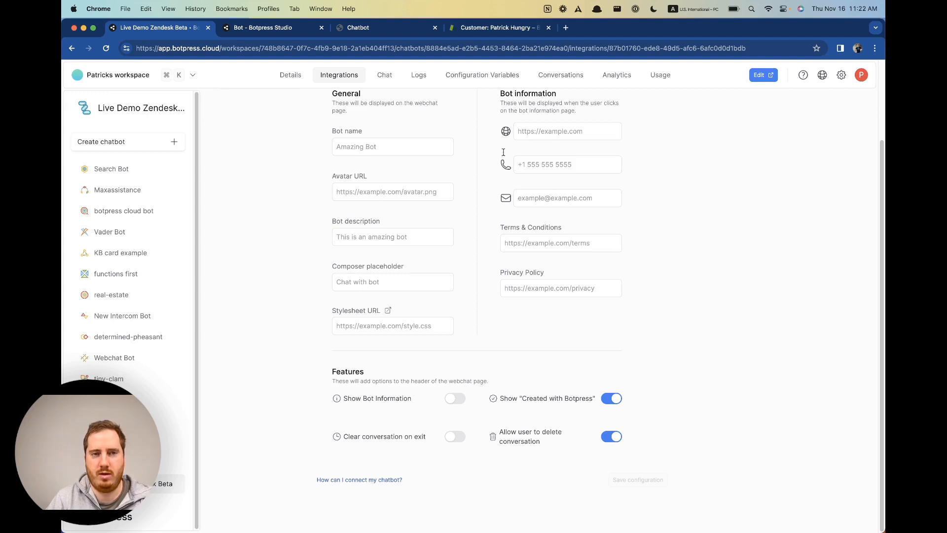
left_click(252, 28)
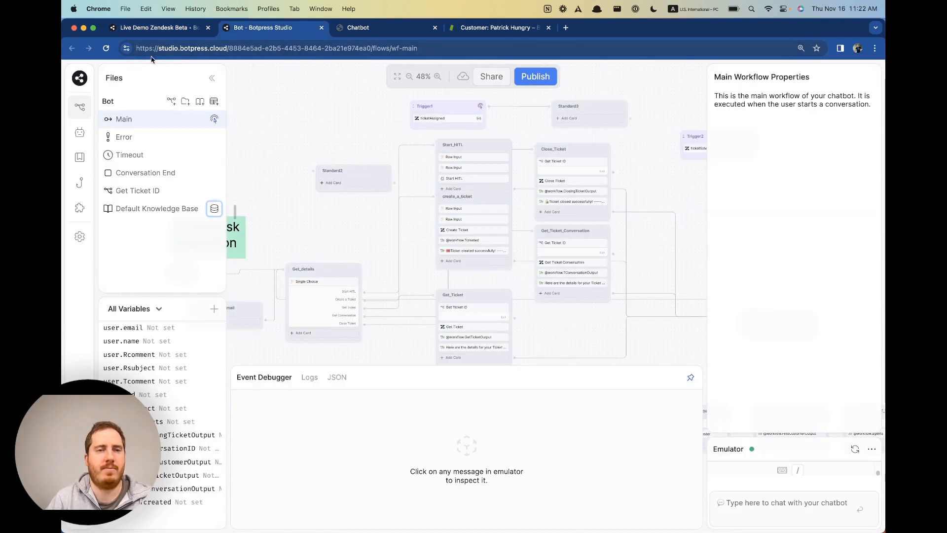
left_click(473, 230)
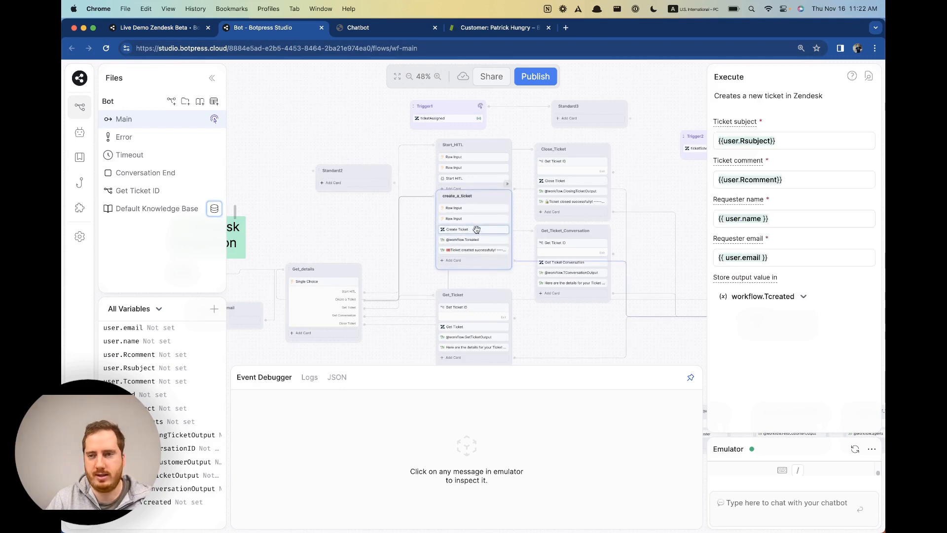
Delete the empty Standard2 node and return to the webchat showing ticket #25.
left_click(385, 169)
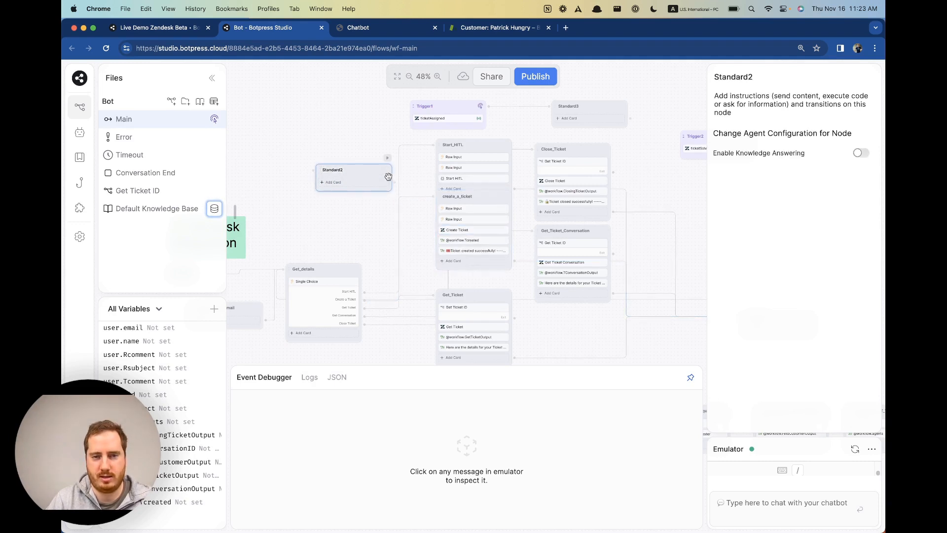
right_click(389, 177)
left_click(399, 231)
scroll(365, 182, "right", 3)
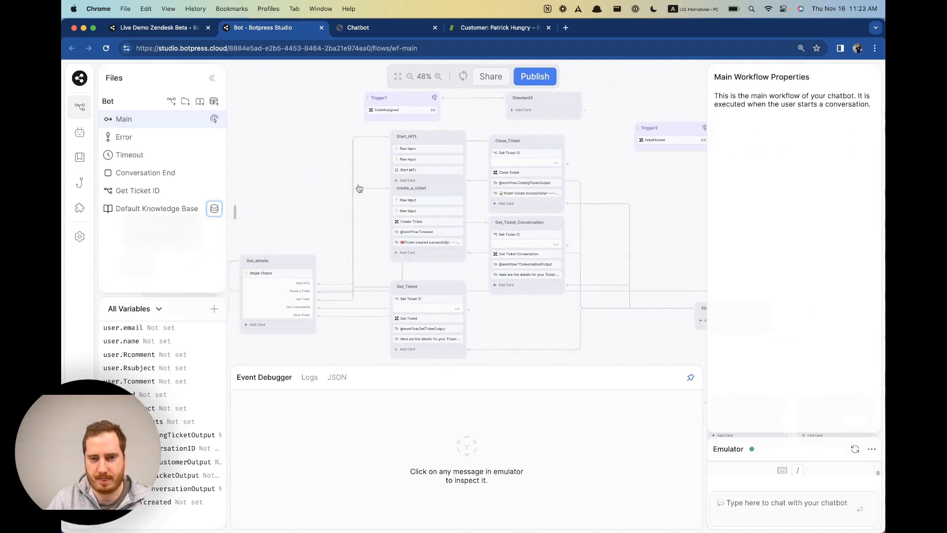
left_click(416, 223)
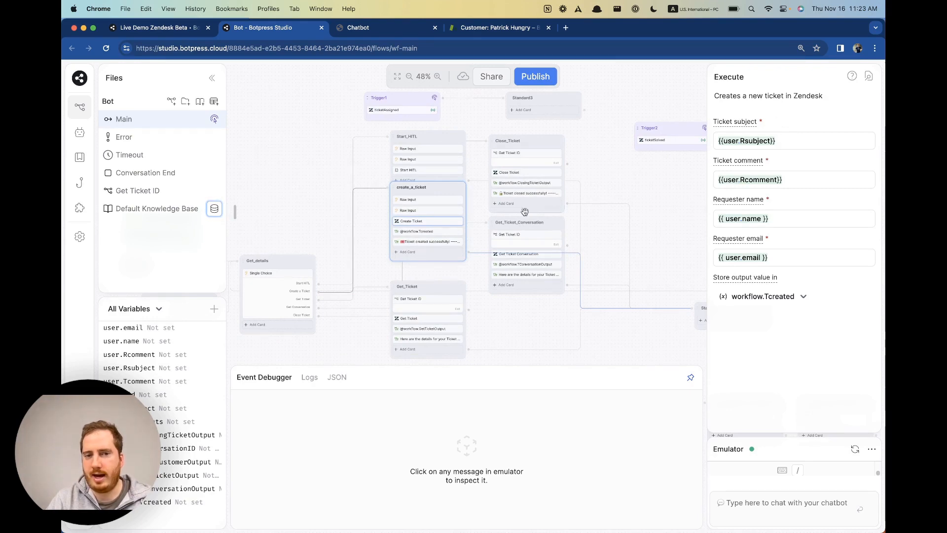
left_click(418, 28)
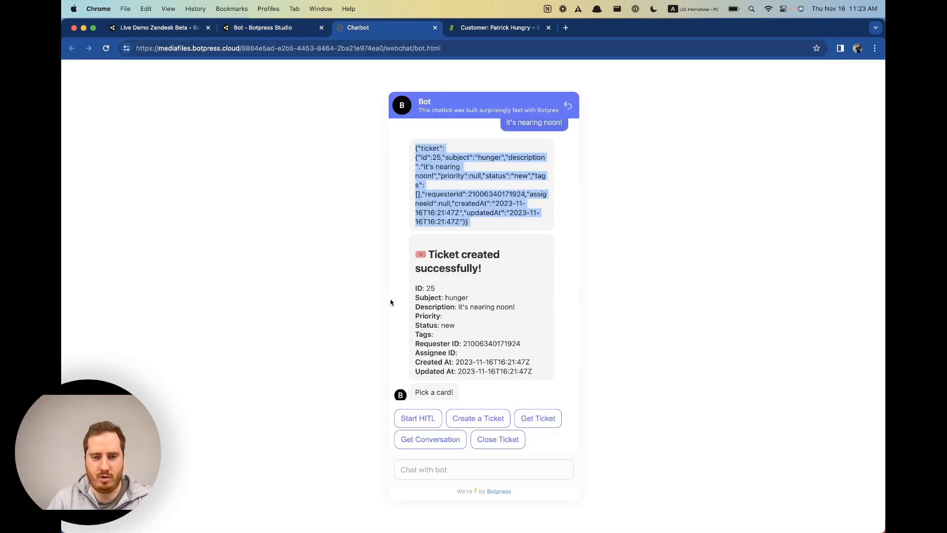
Review the create_a_ticket node's subject, comment, requester name and requester email fields.
scroll(410, 150, "up", 5)
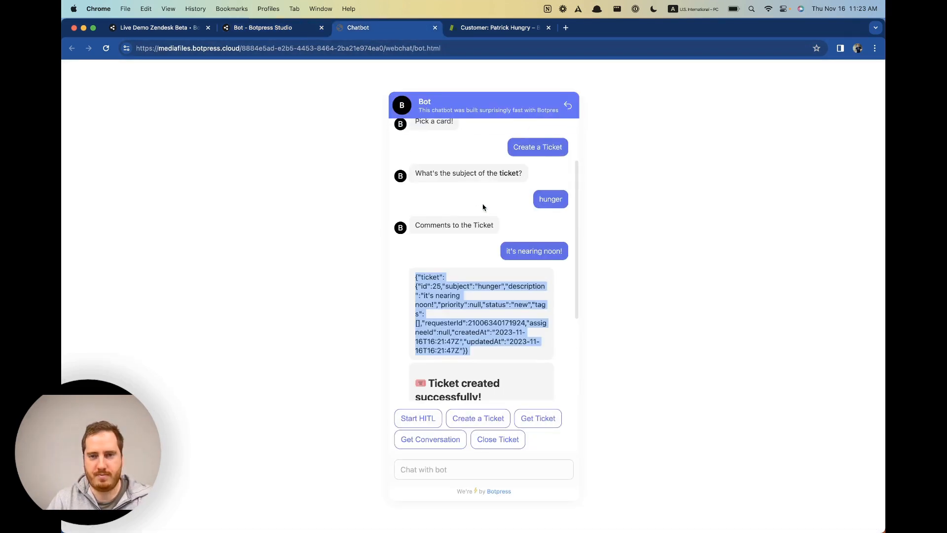
scroll(528, 268, "down", 2)
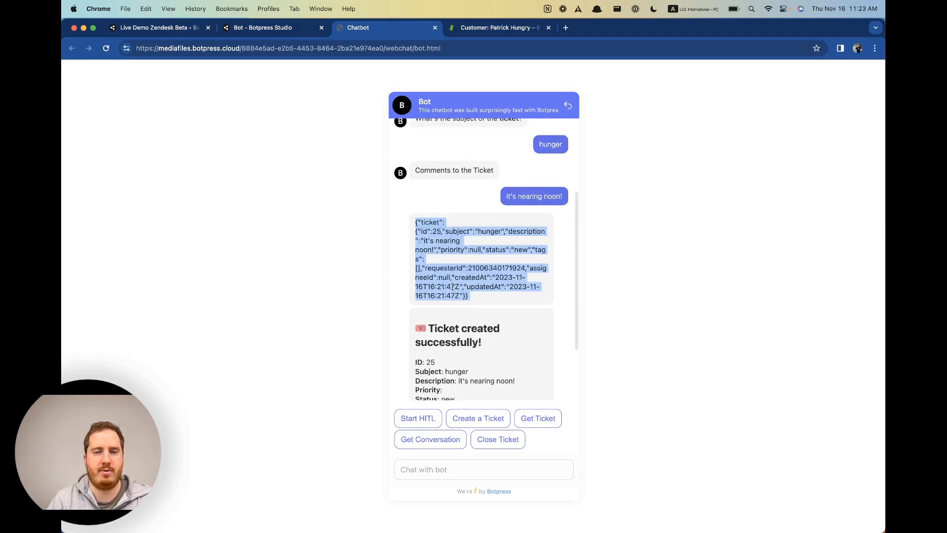
left_click(306, 28)
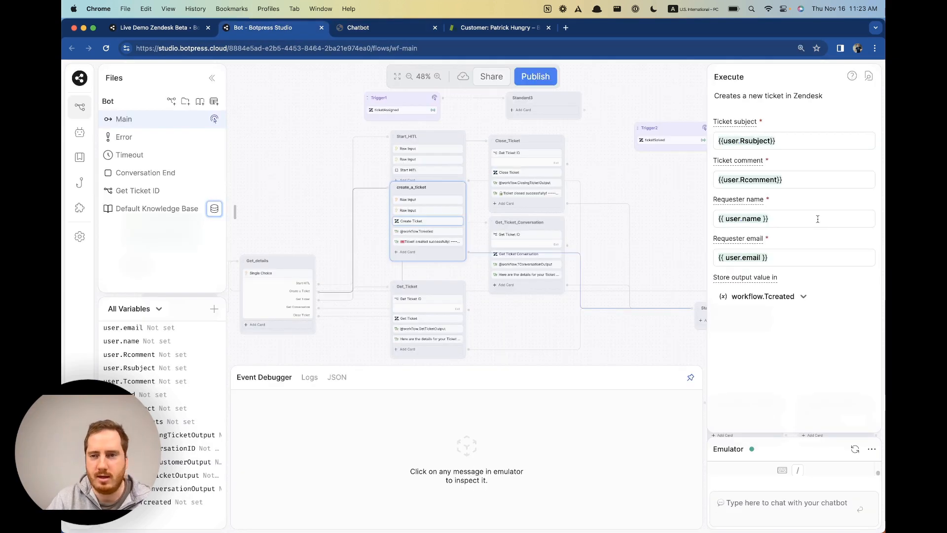
left_click(780, 142)
key("super+a")
key("Tab")
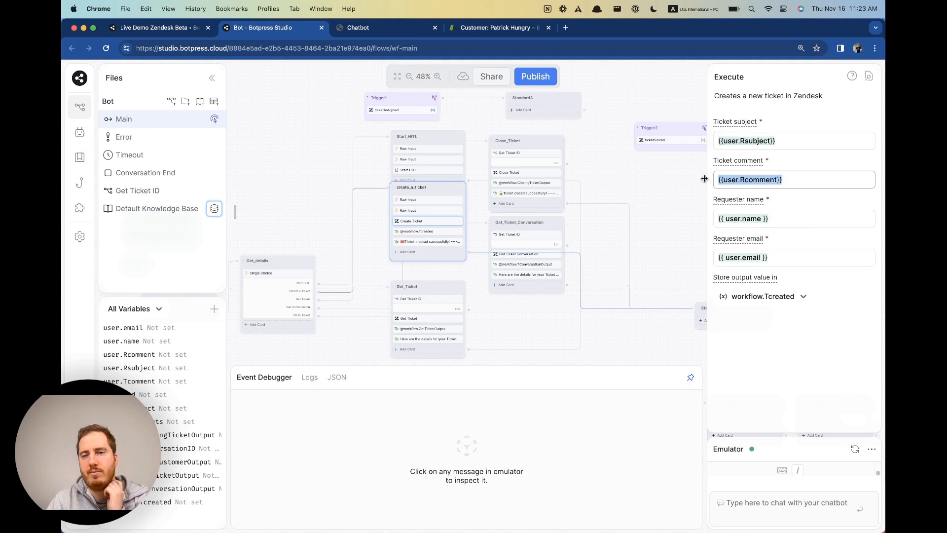
key("Tab")
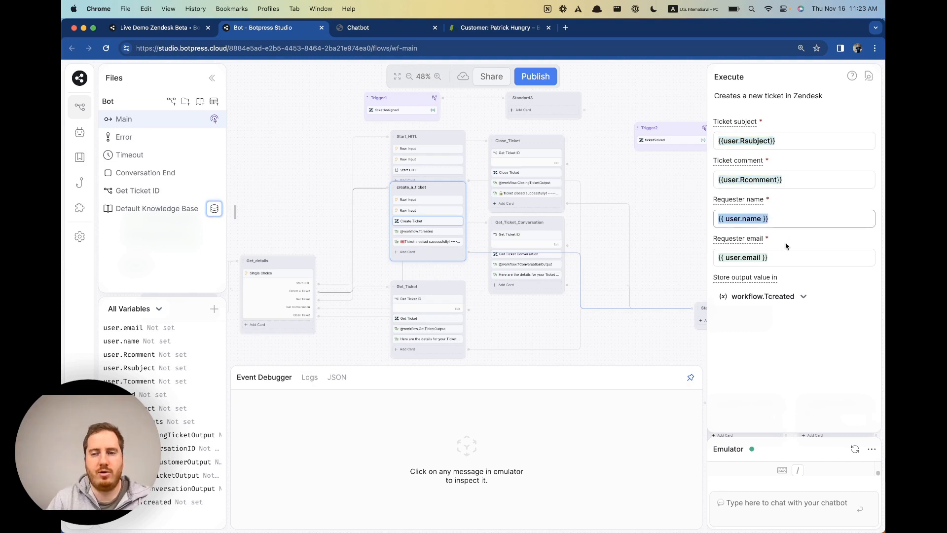
key("Tab")
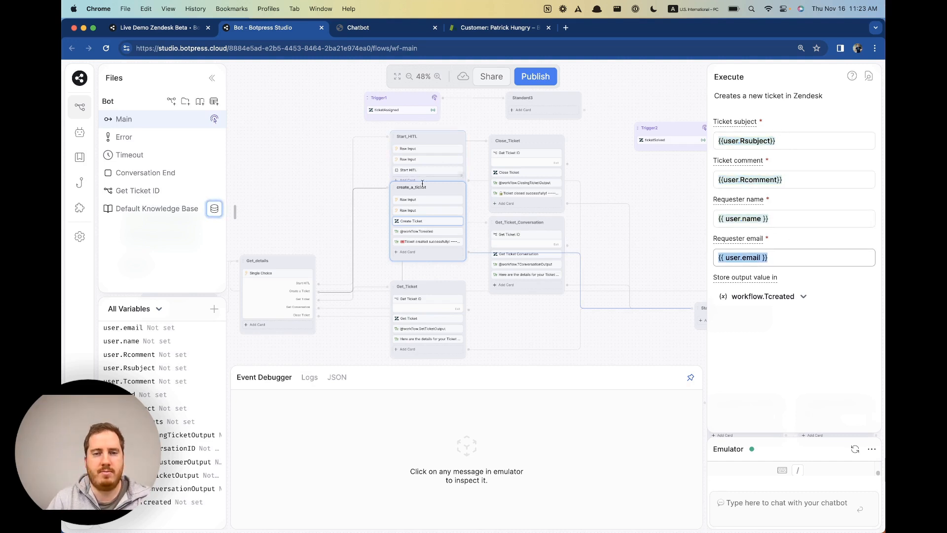
left_click_drag(333, 174, 331, 168)
scroll(331, 168, "down", 3)
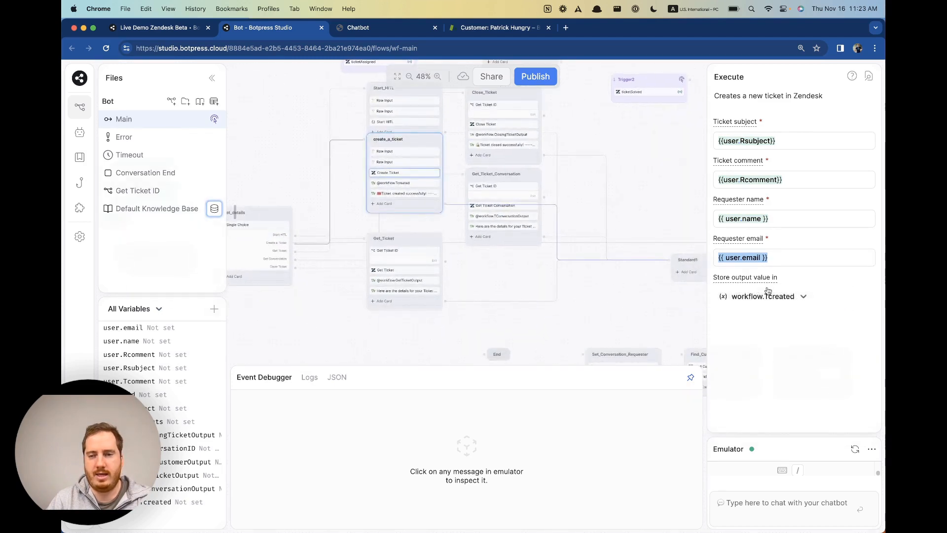
mouse_move(776, 281)
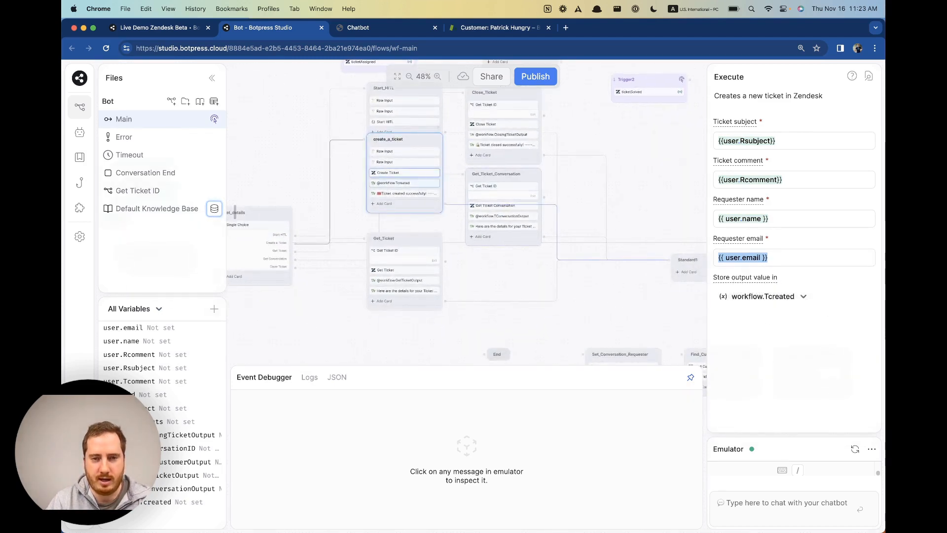
left_click(413, 183)
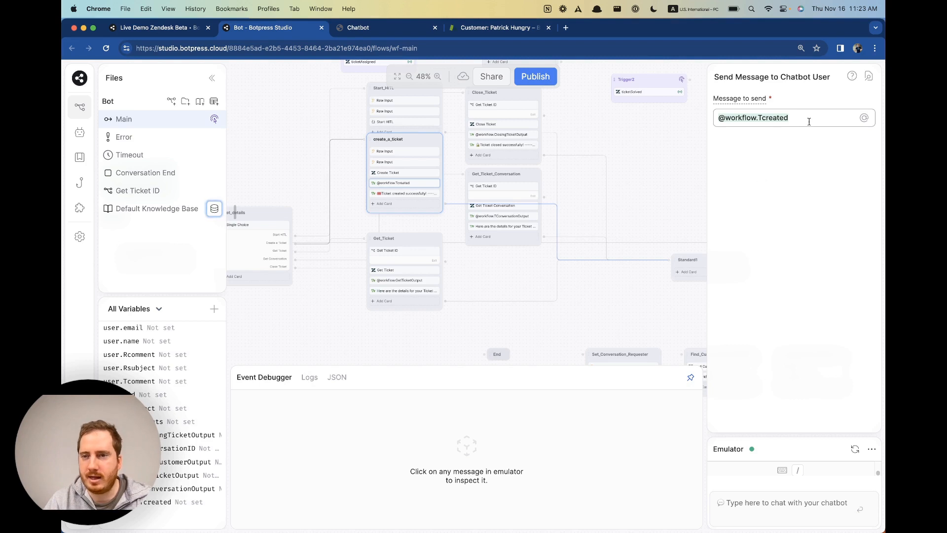
left_click_drag(809, 121, 657, 116)
left_click(371, 29)
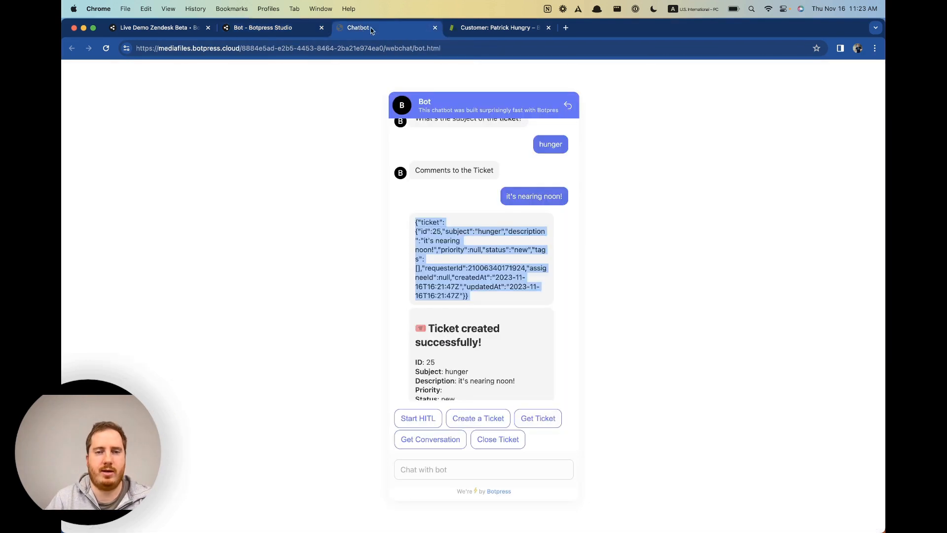
Select the ticket JSON reply in the webchat, then switch back to the Studio flow editor.
left_click(416, 223)
left_click_drag(416, 222, 484, 306)
left_click(486, 304)
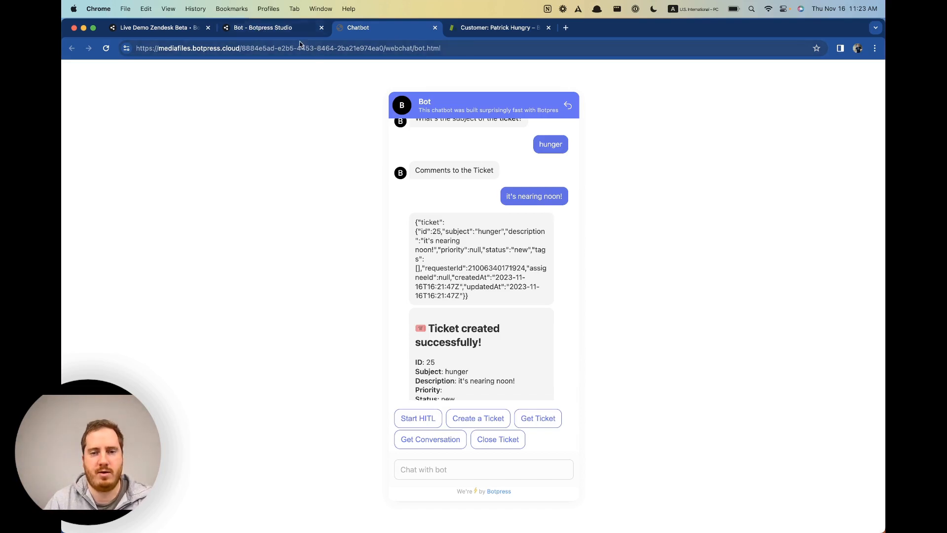
left_click(262, 28)
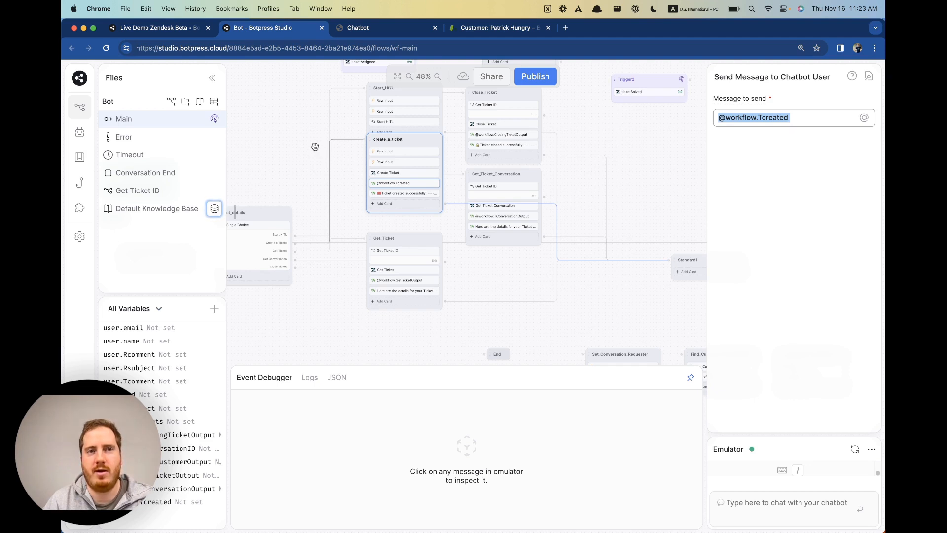
Check the customer's requested tickets in Zendesk, pan the Studio canvas, then return to the webchat.
left_click(477, 27)
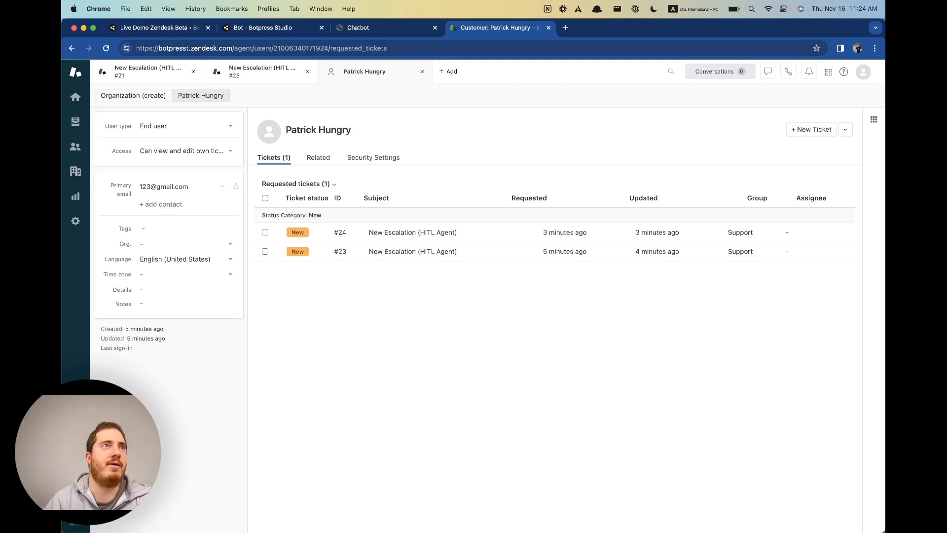
left_click(252, 29)
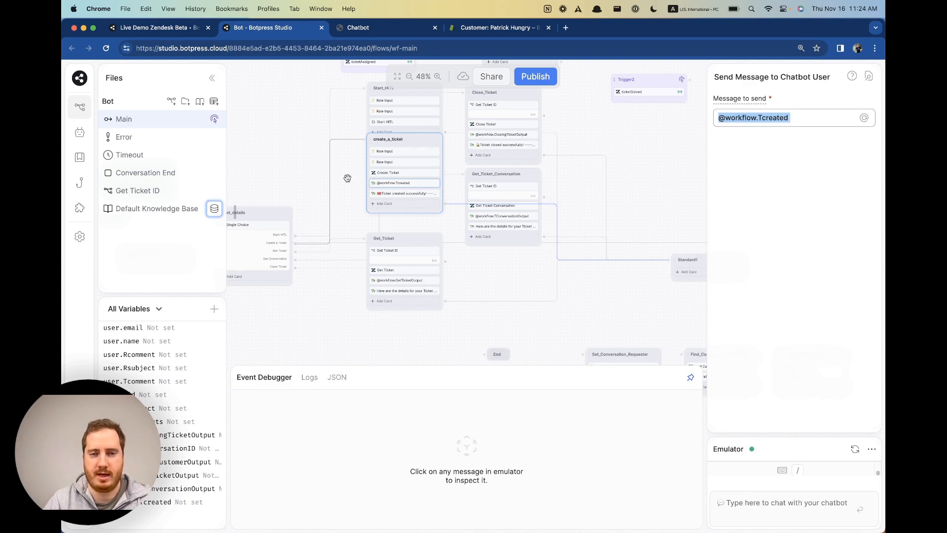
scroll(345, 180, "right", 5)
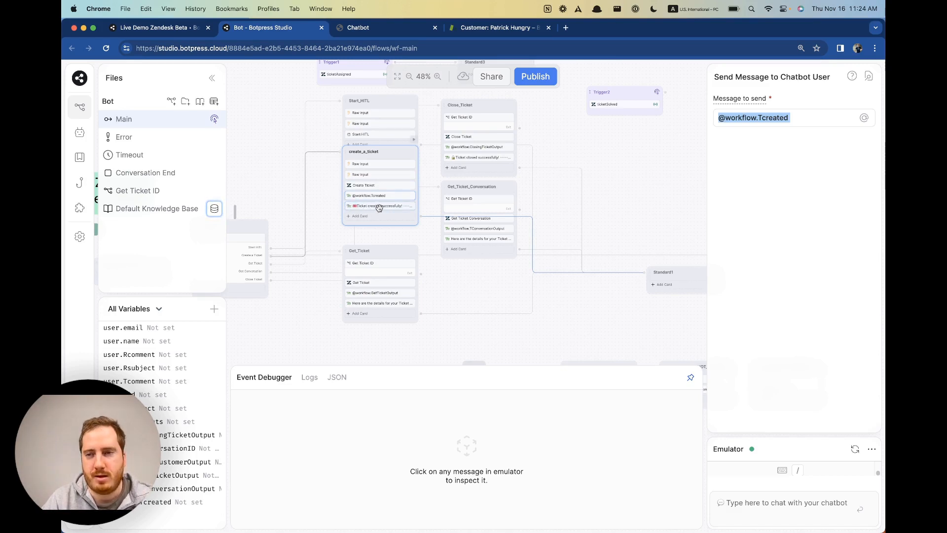
left_click(380, 28)
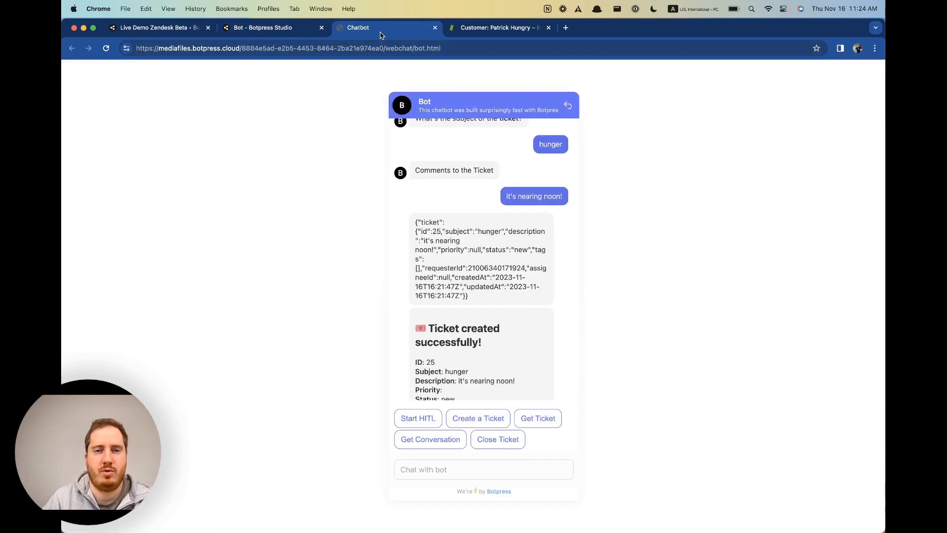
Pick out ticket id 25 and subject 'hunger' in the ticket JSON reply.
triple_click(423, 223)
double_click(436, 231)
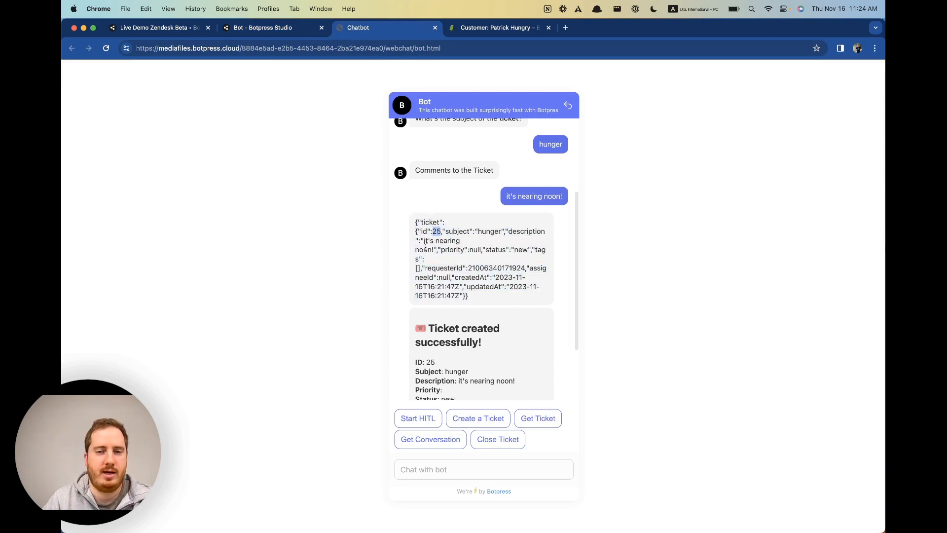
double_click(485, 231)
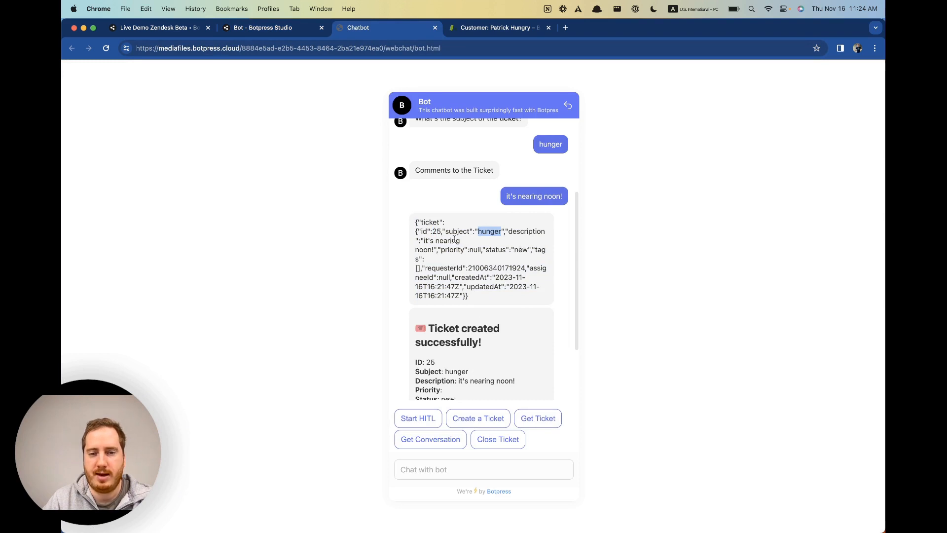
scroll(472, 275, "down", 2)
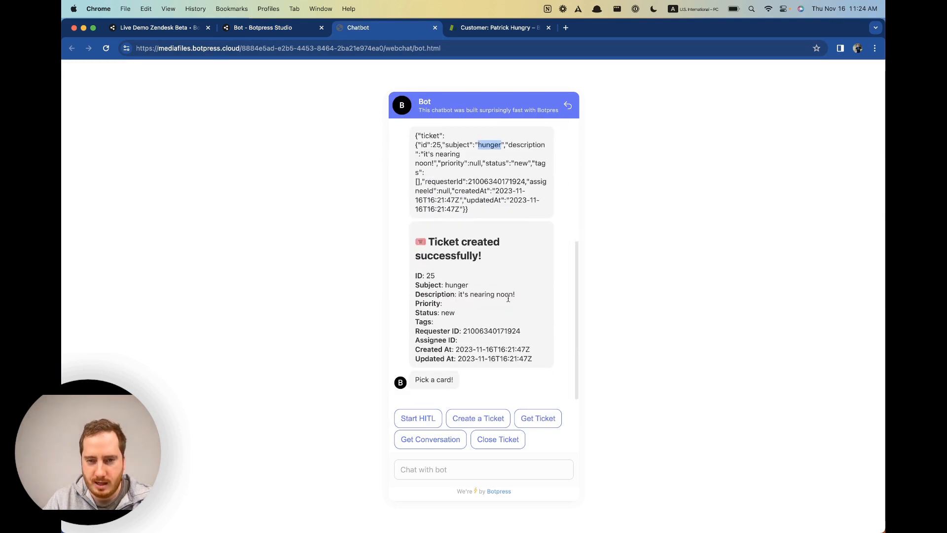
left_click_drag(414, 239, 562, 367)
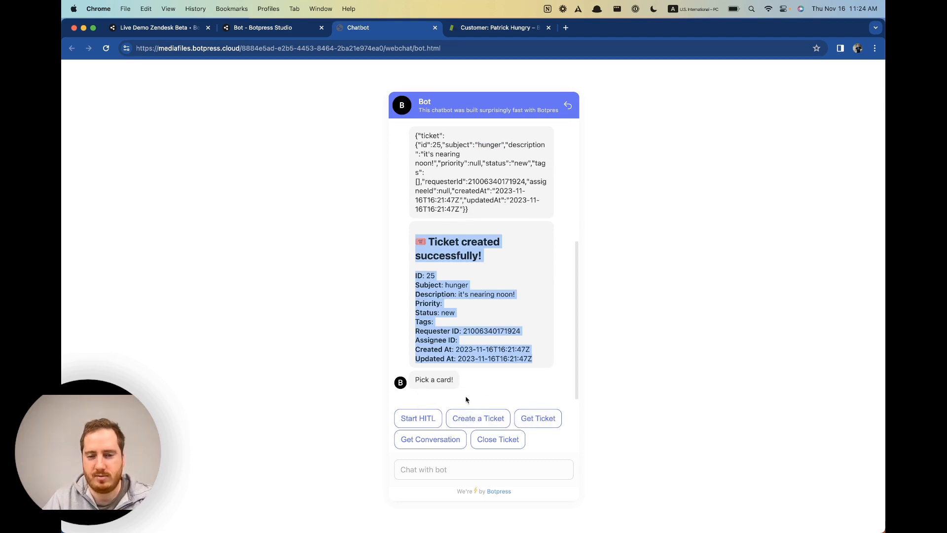
Fetch ticket 25 through the Get Ticket card and view its returned details.
left_click(538, 418)
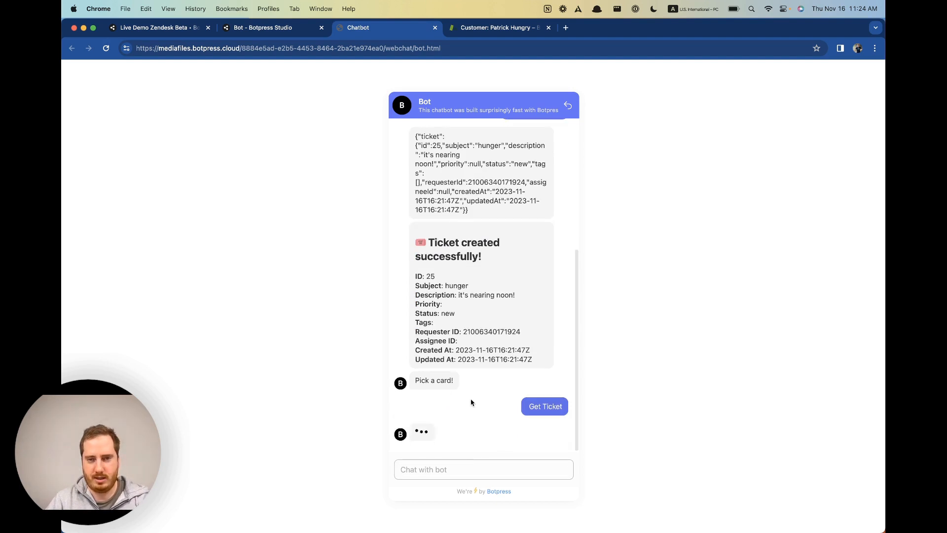
left_click(448, 467)
type("25")
key("Return")
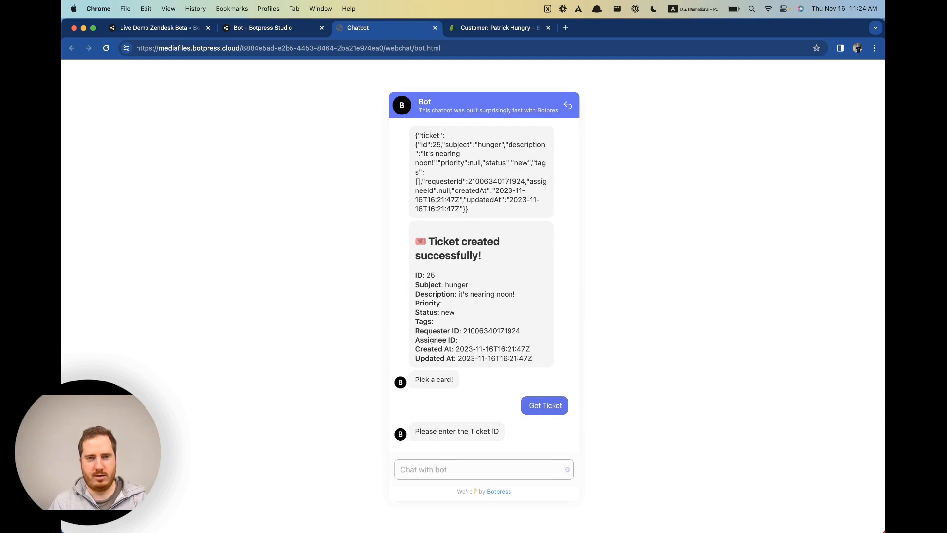
scroll(427, 213, "up", 5)
scroll(528, 312, "down", 5)
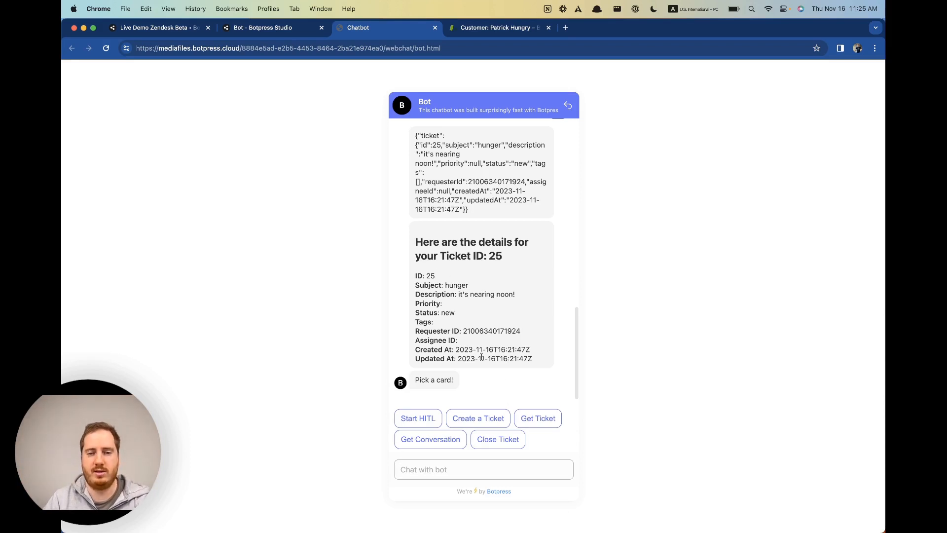
Request the conversation linked to ticket 25 via the Get Conversation card.
left_click(447, 442)
type("2")
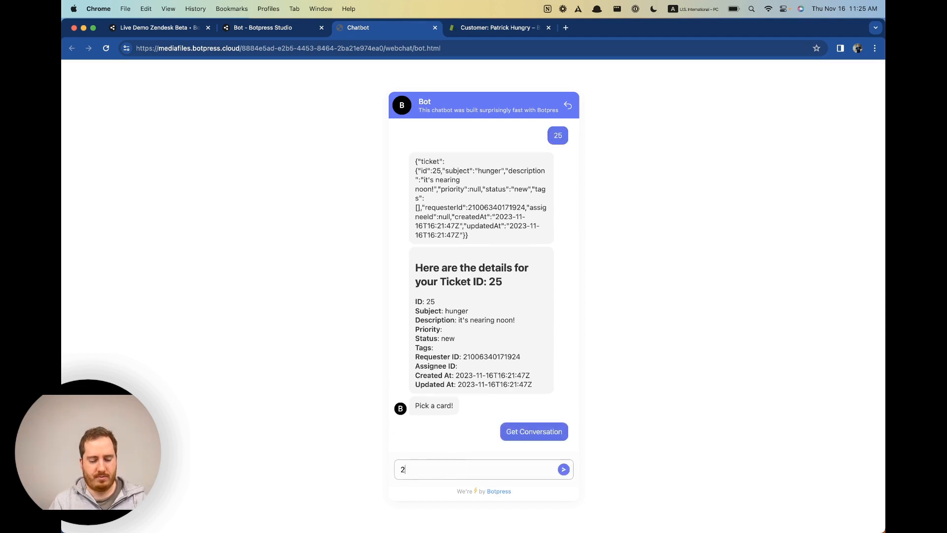
type("5")
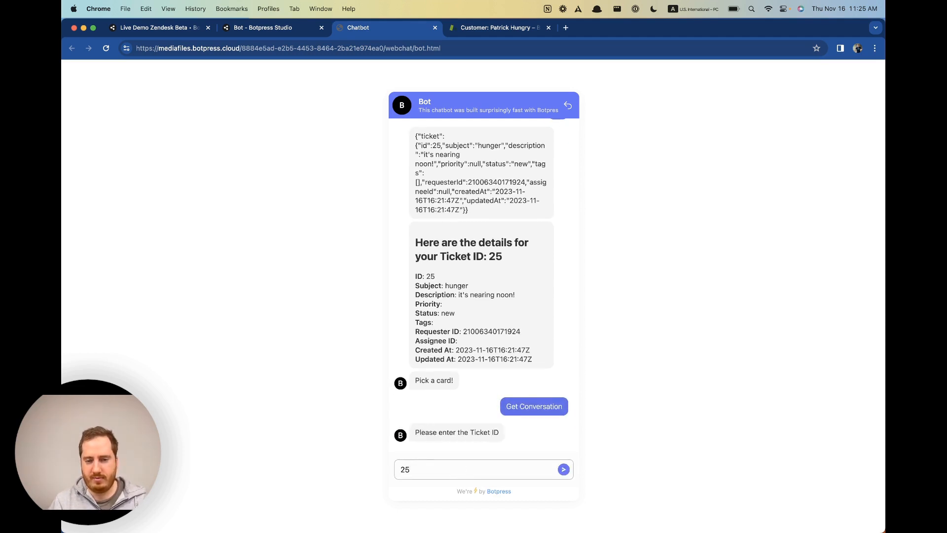
key("Return")
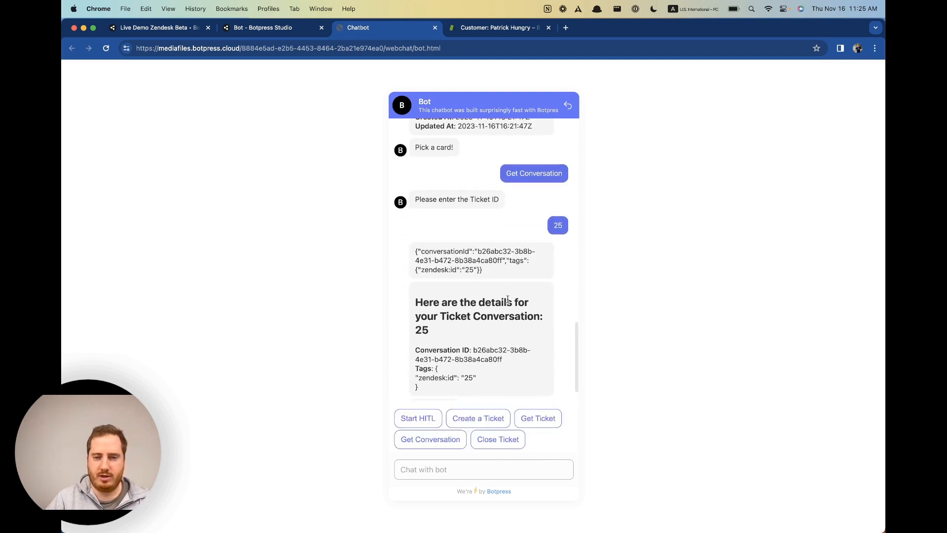
Review the returned conversation ID and zendesk tag, highlighting the 'Status: new' line.
scroll(487, 274, "up", 2)
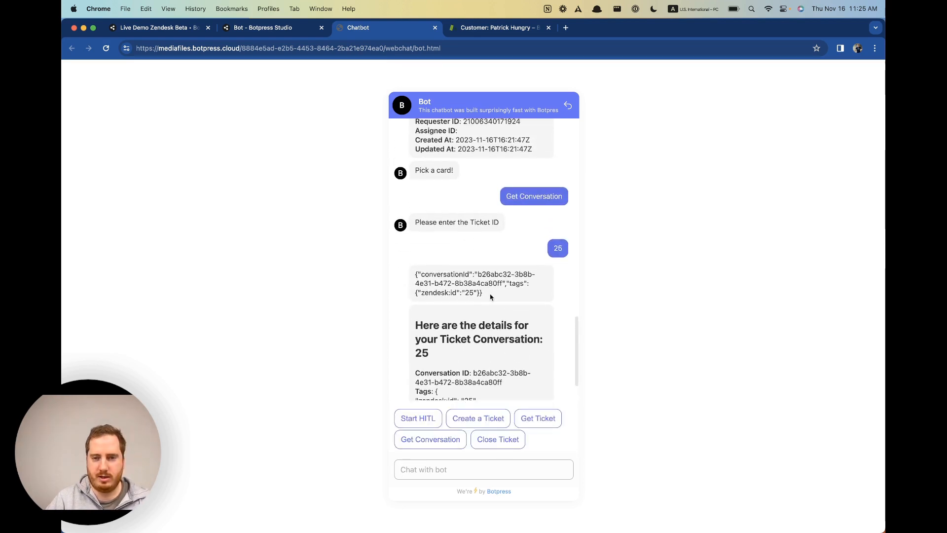
left_click_drag(489, 305, 385, 283)
scroll(501, 308, "down", 3)
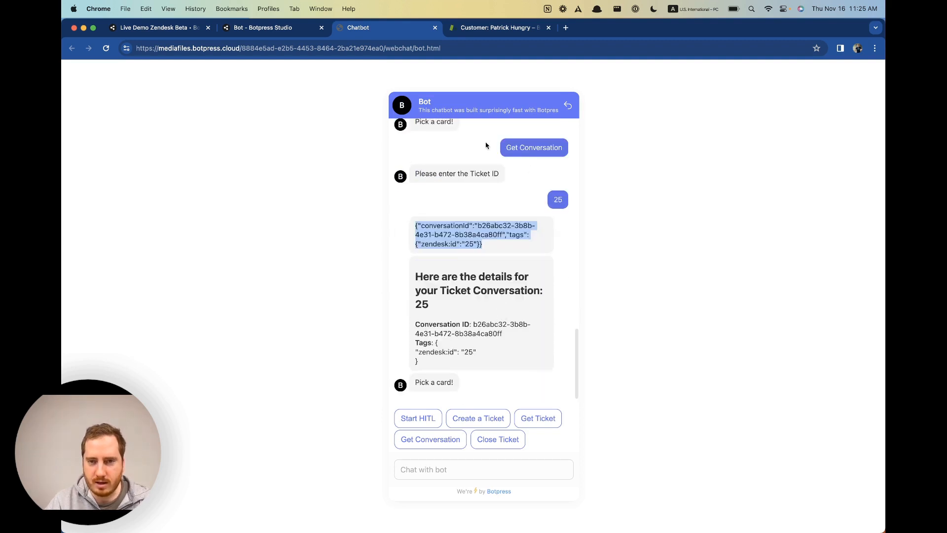
scroll(458, 318, "up", 1)
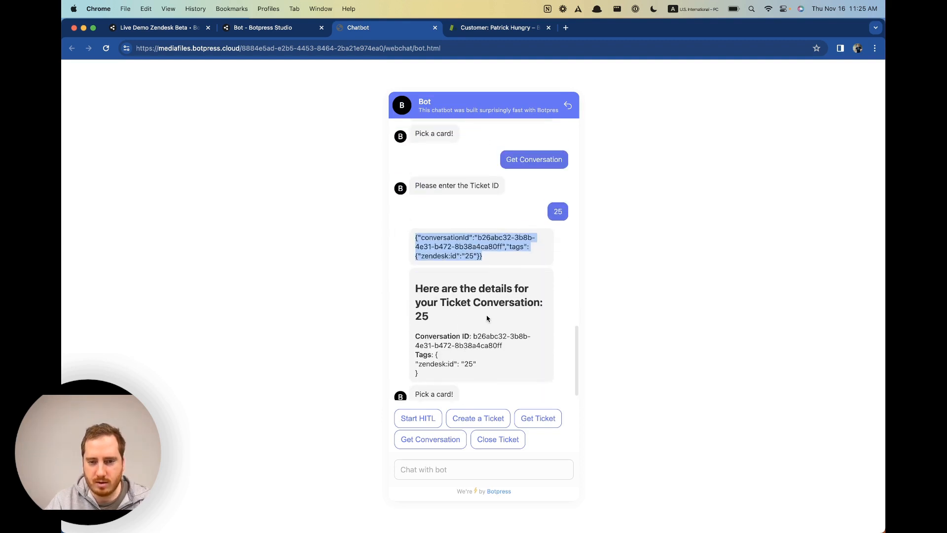
scroll(488, 318, "down", 1)
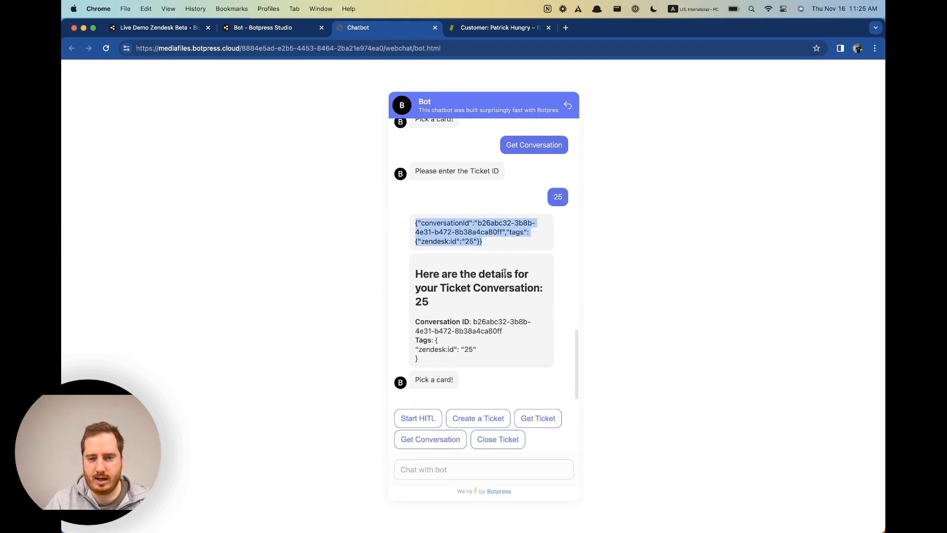
scroll(504, 273, "up", 5)
scroll(508, 296, "up", 8)
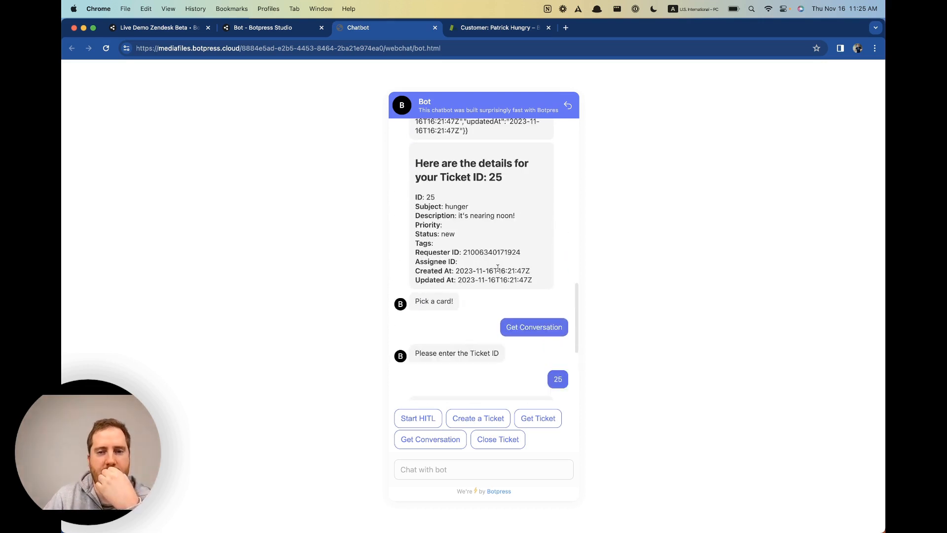
scroll(465, 238, "down", 10)
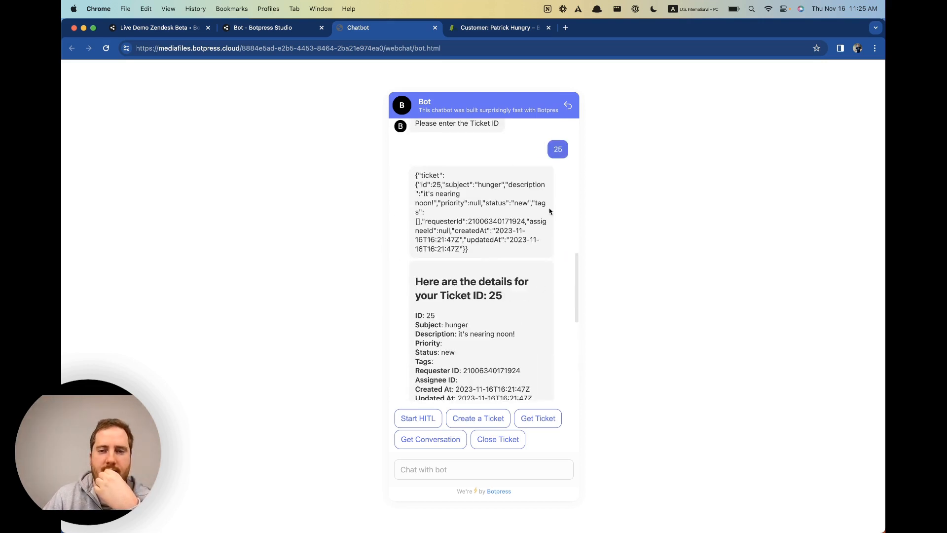
scroll(427, 294, "down", 3)
left_click_drag(428, 294, 459, 290)
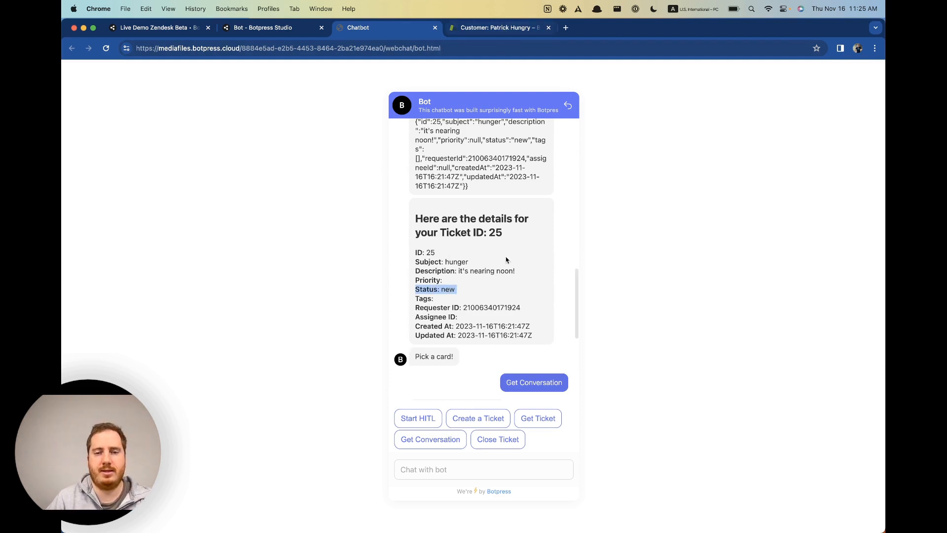
scroll(507, 284, "down", 3)
scroll(508, 283, "down", 5)
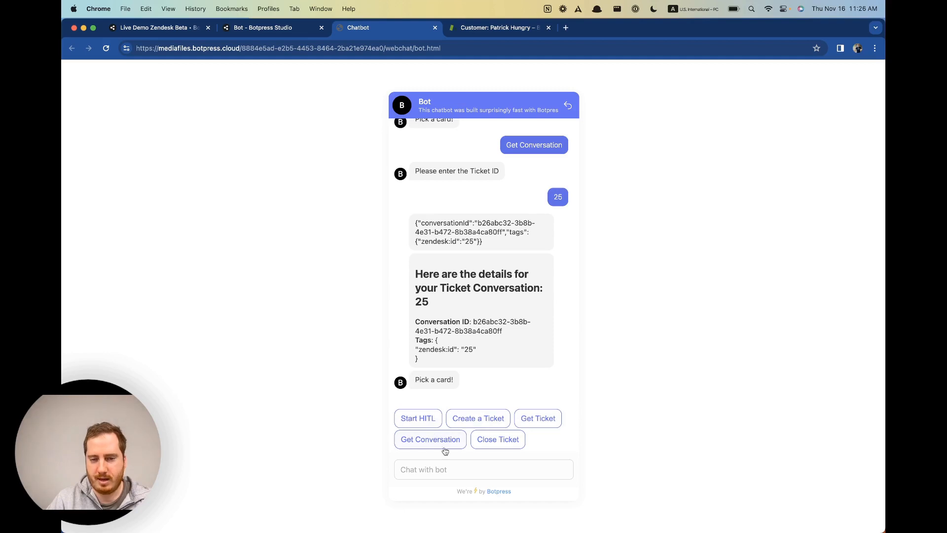
Send ticket ID 25 to Close Ticket, then bring up the customer's Zendesk requested tickets.
left_click(491, 447)
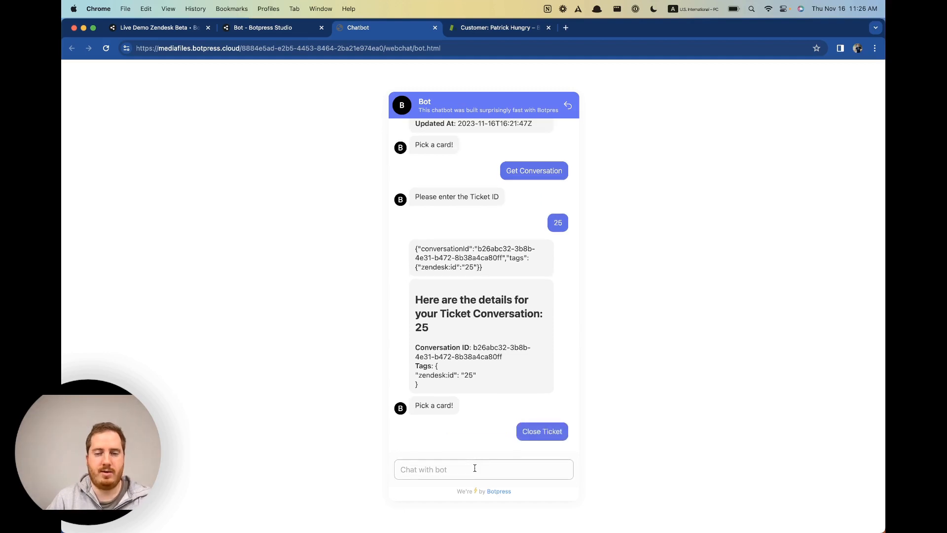
type("25")
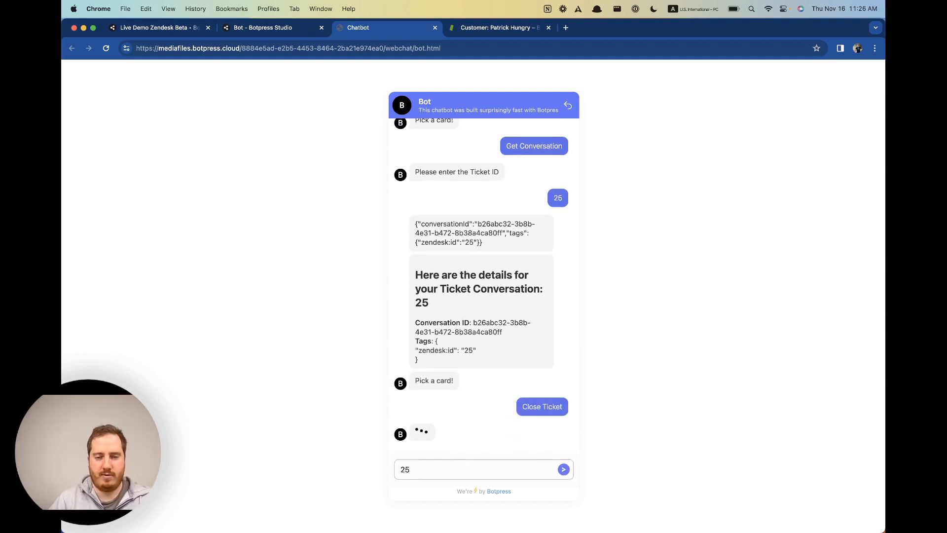
key("Return")
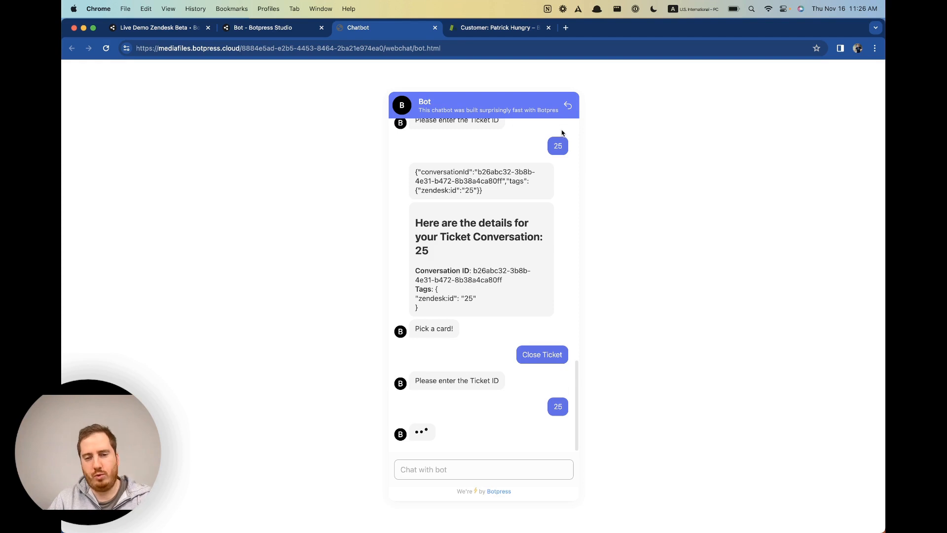
left_click(499, 29)
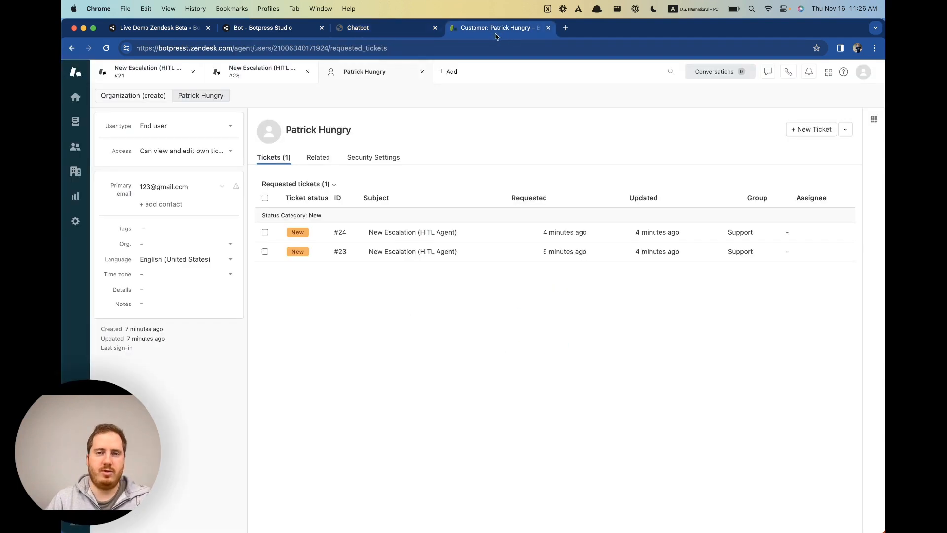
Open ticket #24 from the customer's requested tickets in Zendesk.
left_click(388, 28)
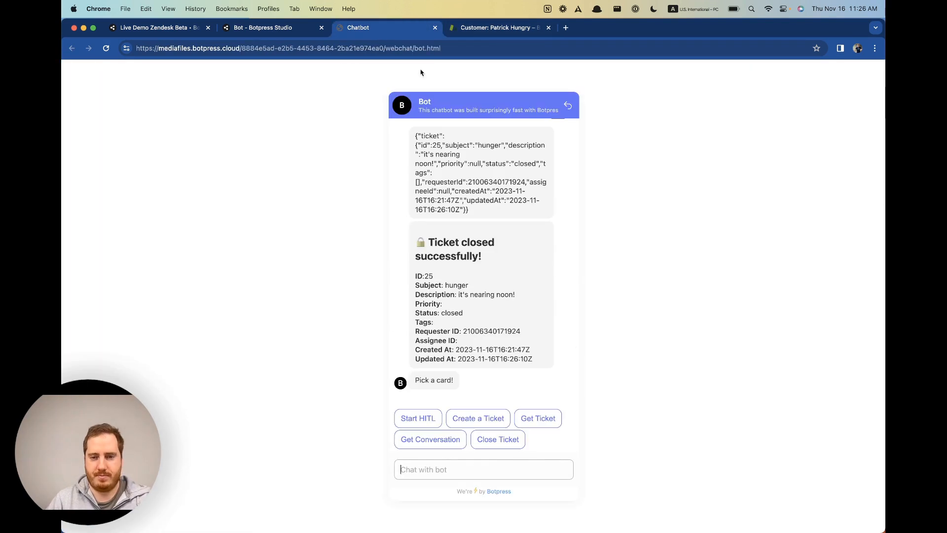
left_click(471, 29)
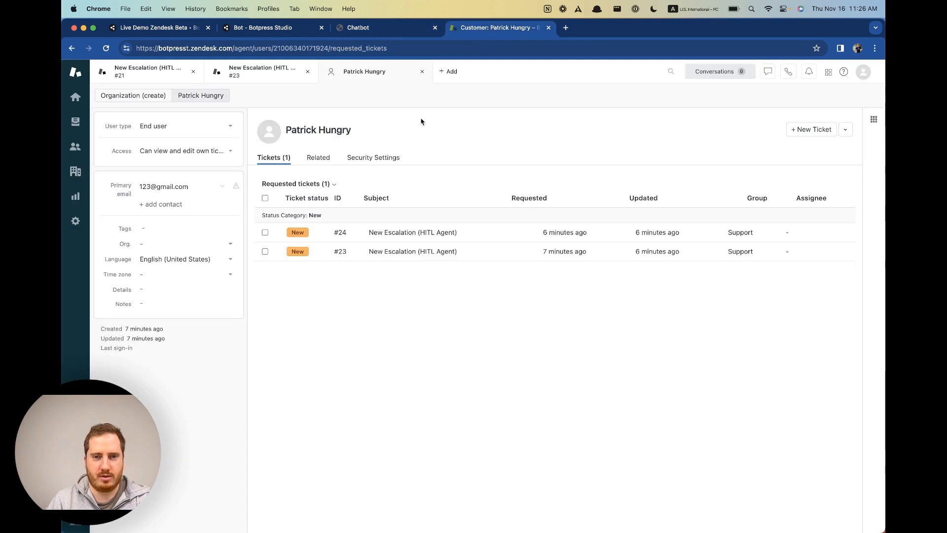
left_click(364, 232)
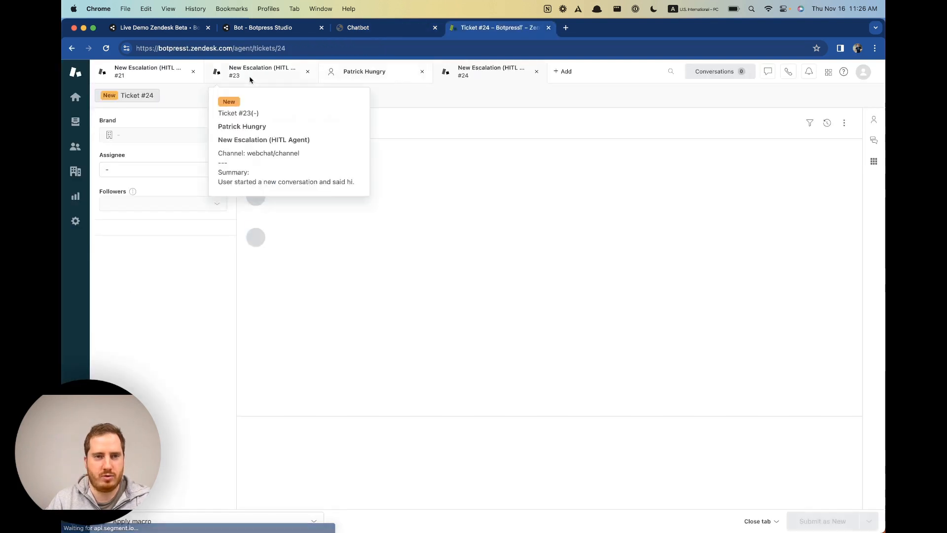
Load ticket #25 by its URL, confirm it's Solved with the 'Closing Ticket: 25' comment.
left_click(294, 46)
key("Right")
key("BackSpace")
type("5")
key("Return")
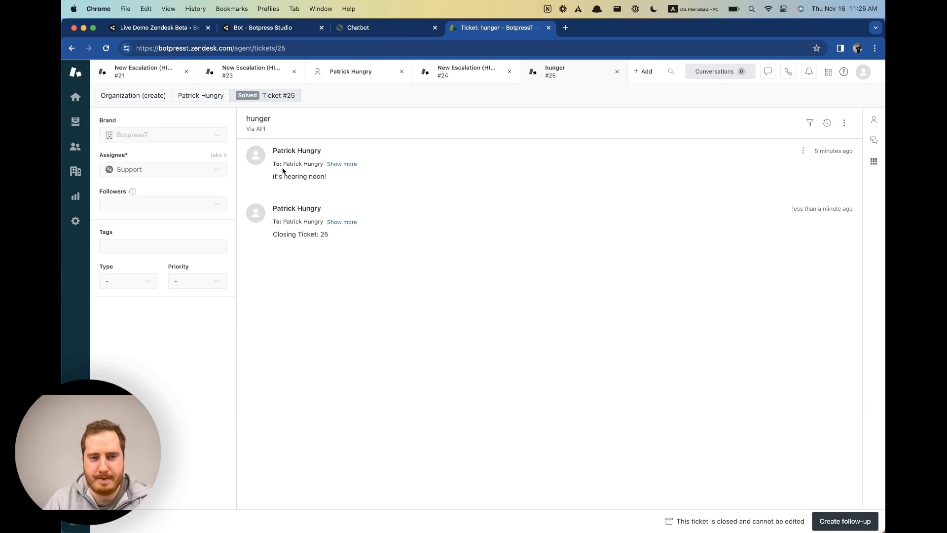
left_click_drag(276, 234, 343, 241)
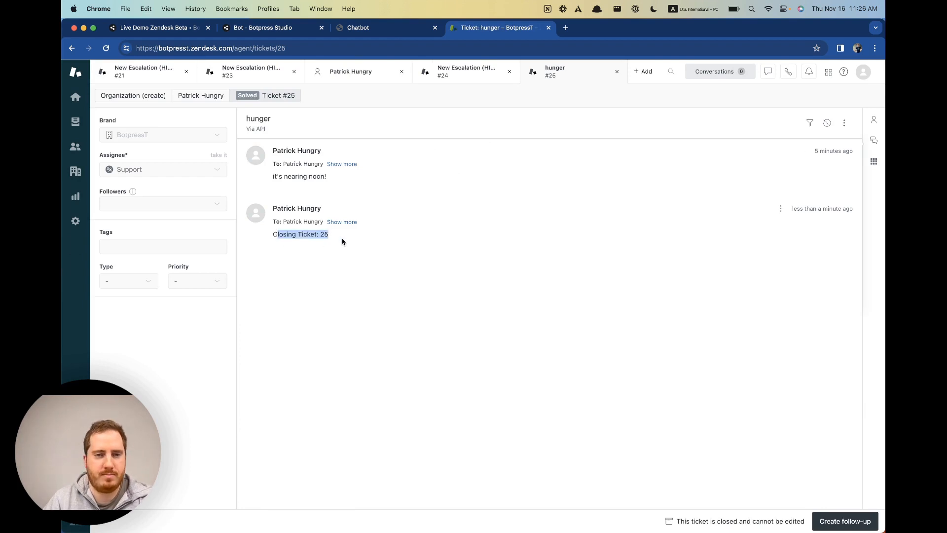
left_click(363, 28)
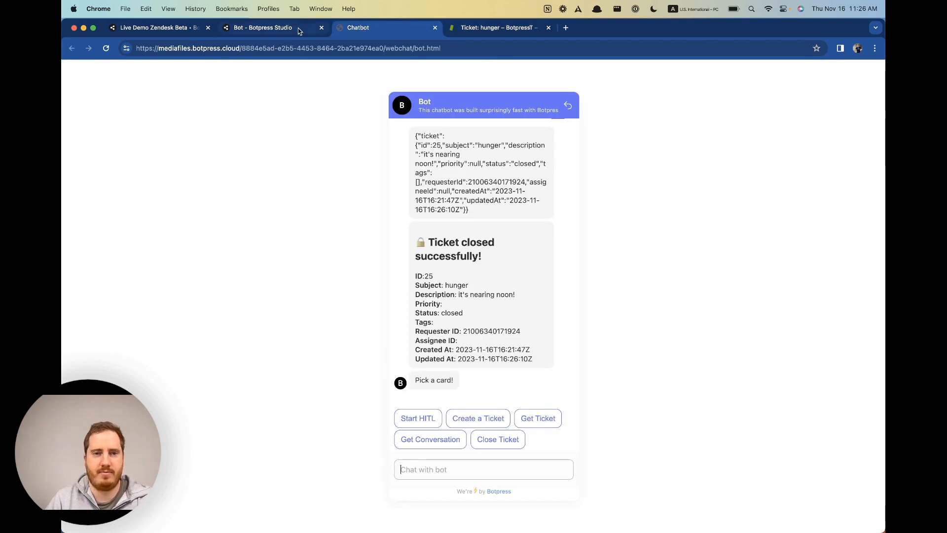
Delete the entire webchat conversation, then return to the Studio flow editor.
left_click(568, 106)
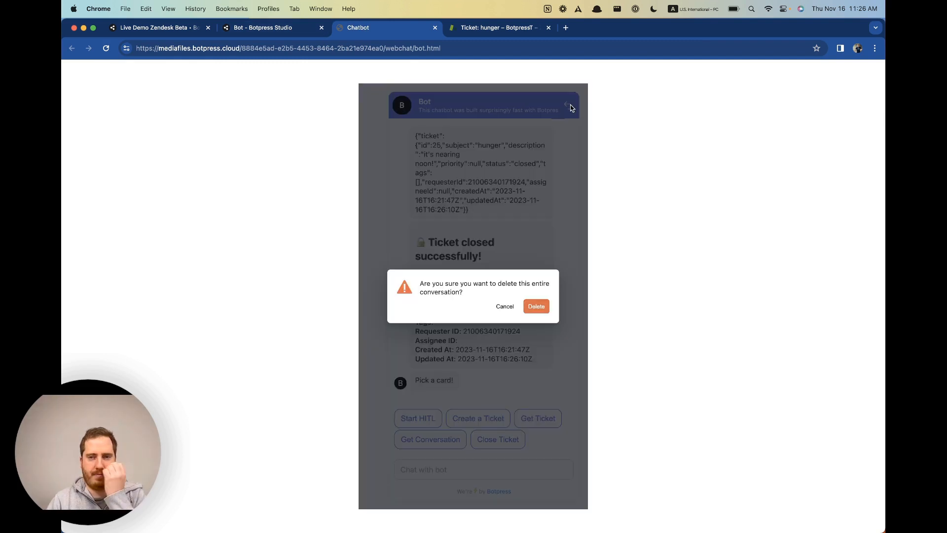
left_click(537, 307)
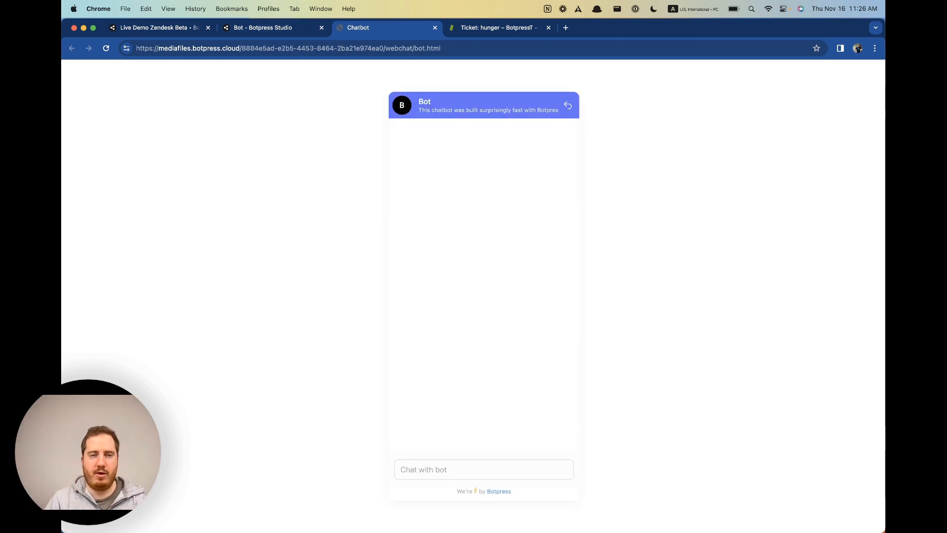
left_click(287, 29)
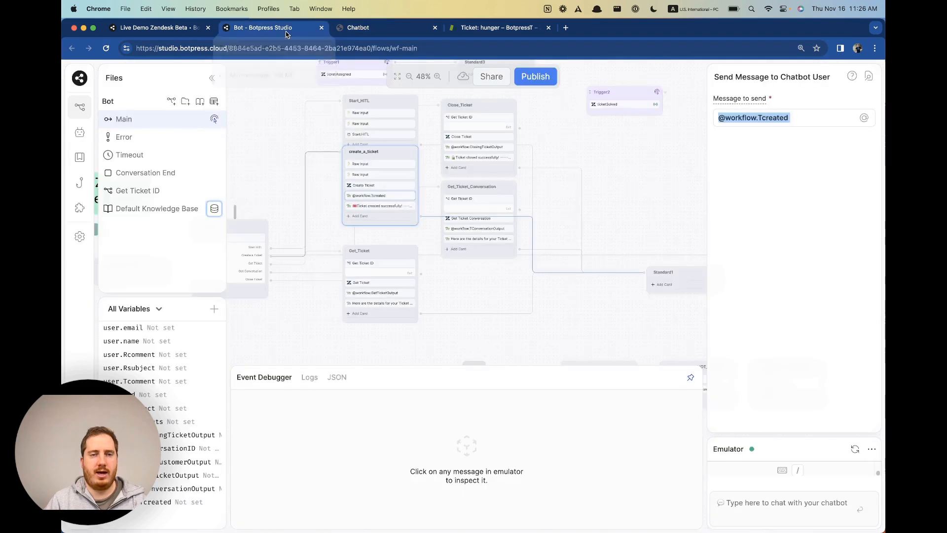
left_click(385, 30)
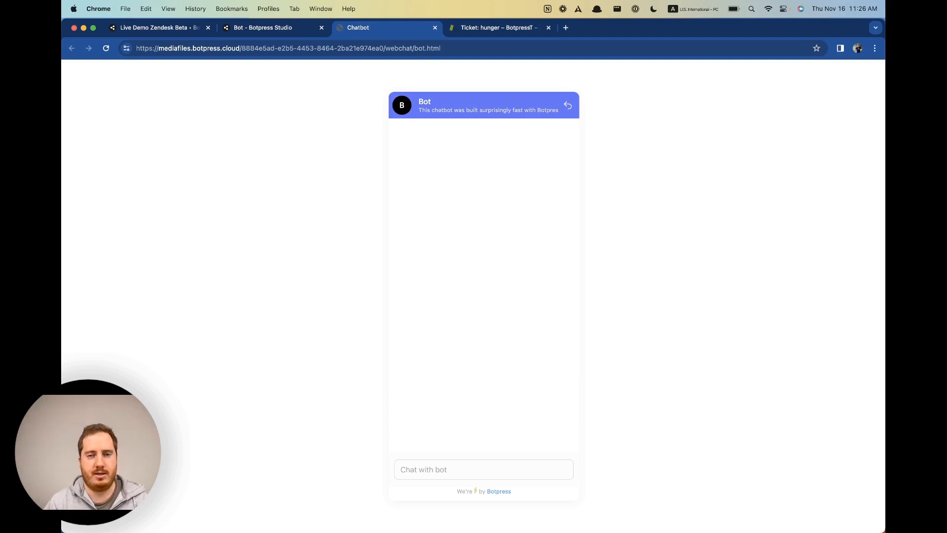
left_click(278, 30)
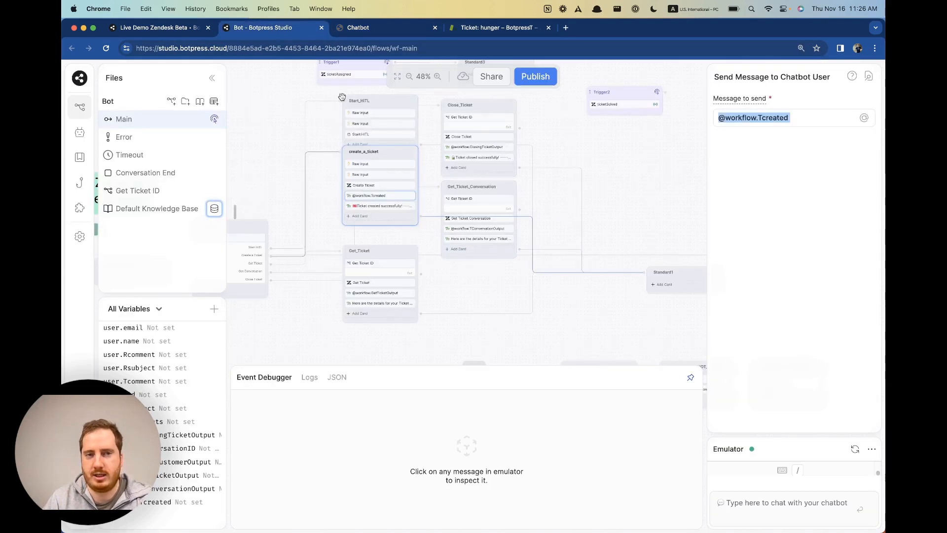
Open the HITL Agent configuration and check that Zendesk is the escalation integration.
left_click(87, 137)
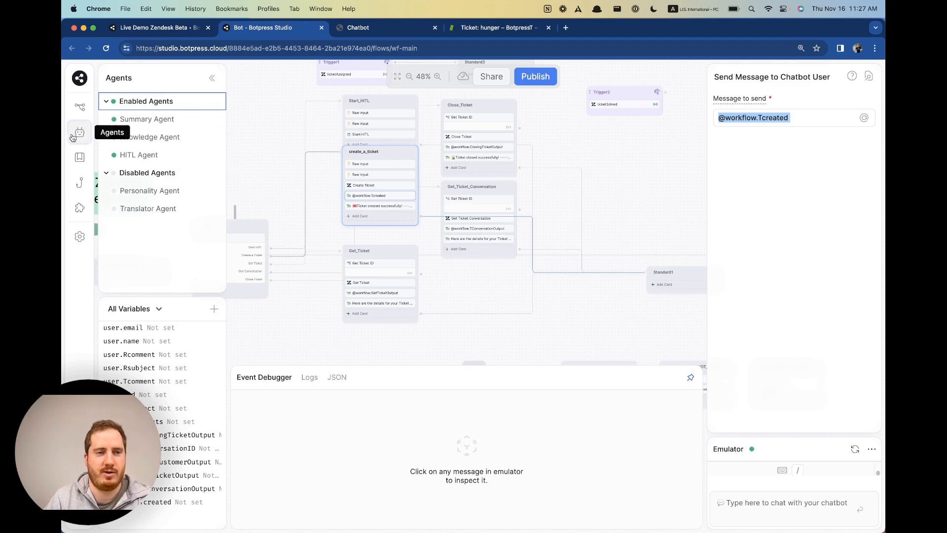
left_click(143, 156)
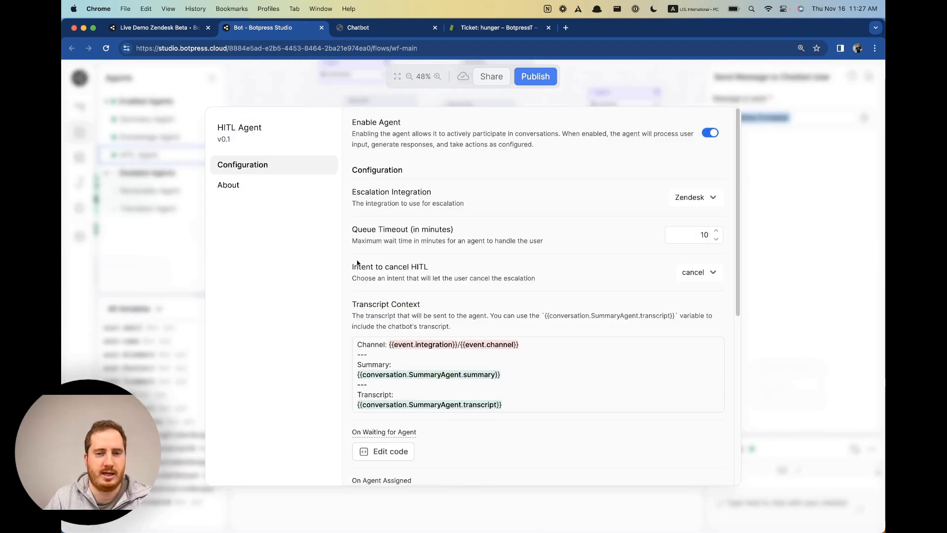
scroll(515, 303, "down", 3)
scroll(517, 303, "up", 3)
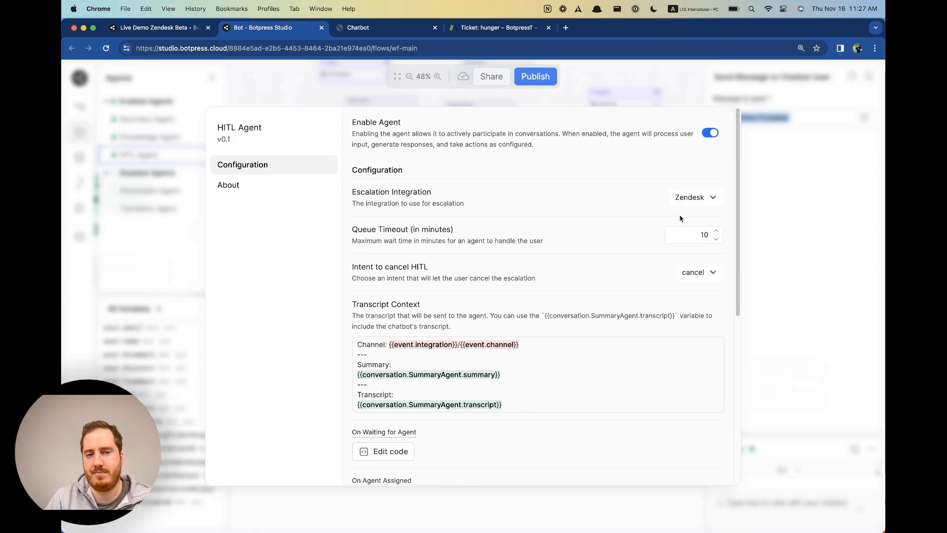
left_click(710, 198)
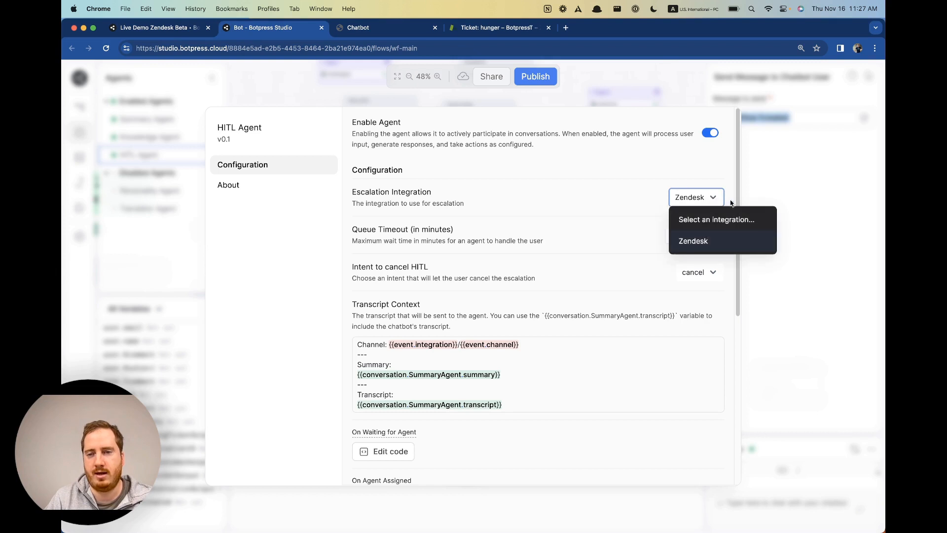
left_click(687, 176)
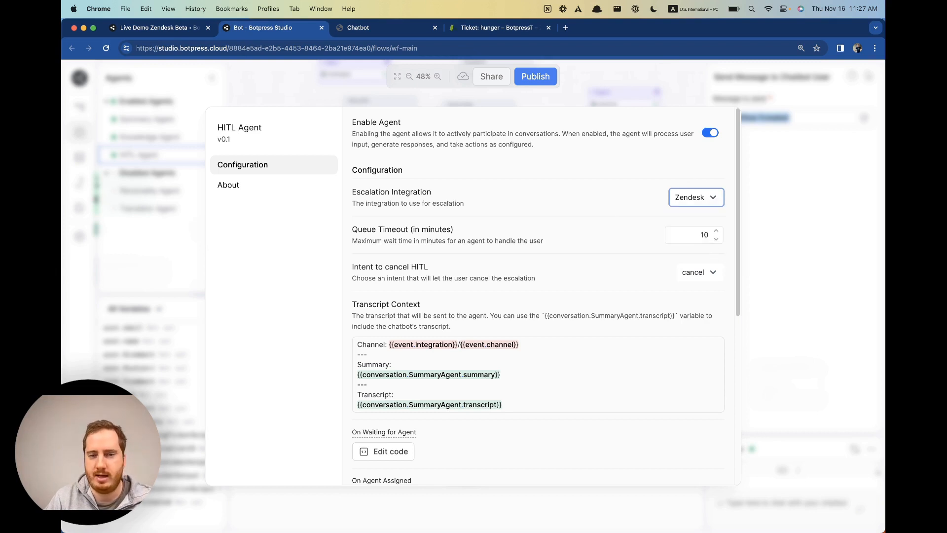
Change the Queue Timeout from 10 to 1 minute.
left_click(716, 239)
left_click(716, 240)
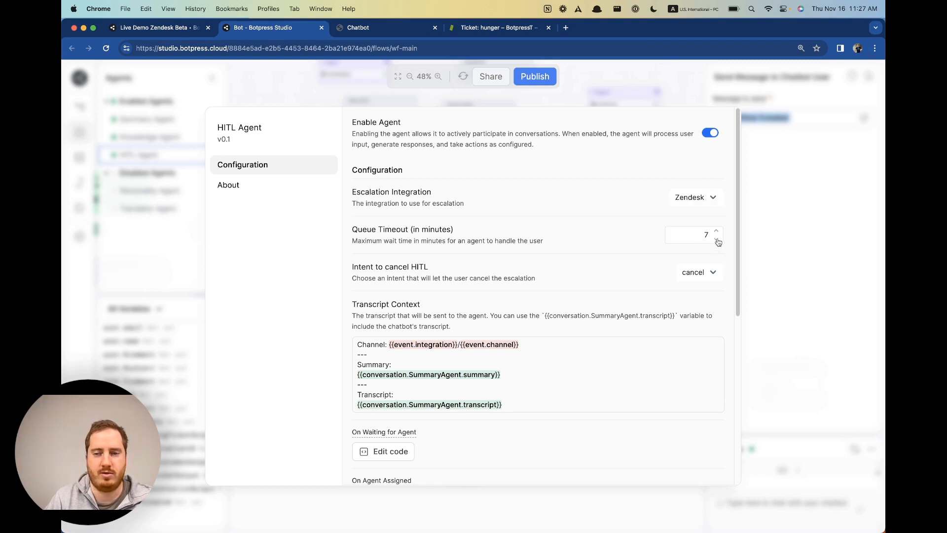
left_click(717, 240)
left_click(717, 240)
left_click(718, 240)
left_click(719, 240)
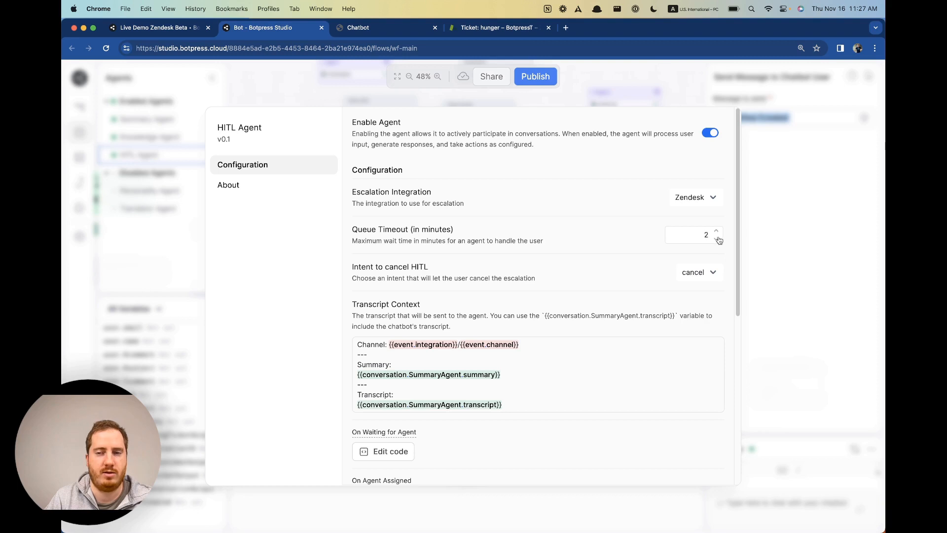
left_click(719, 239)
left_click(718, 232)
left_click(706, 235)
key("BackSpace")
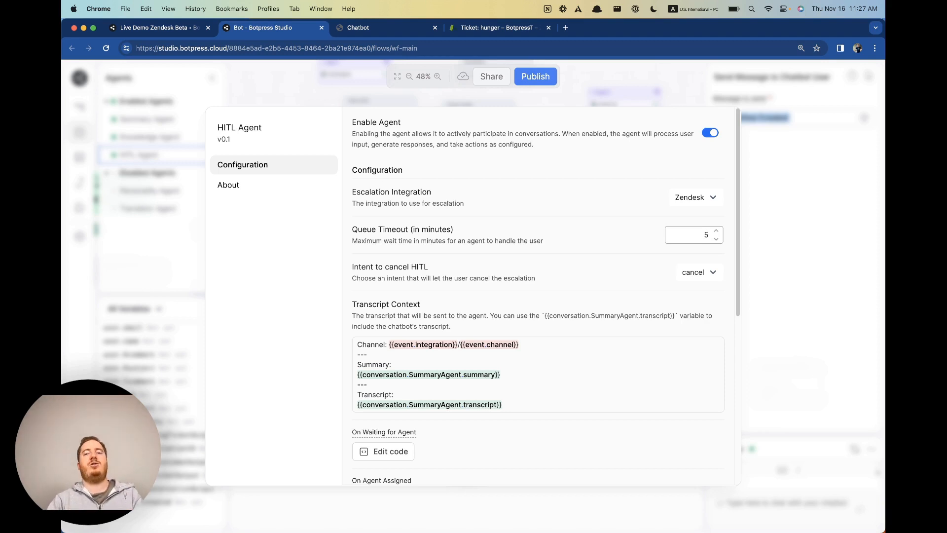
double_click(706, 235)
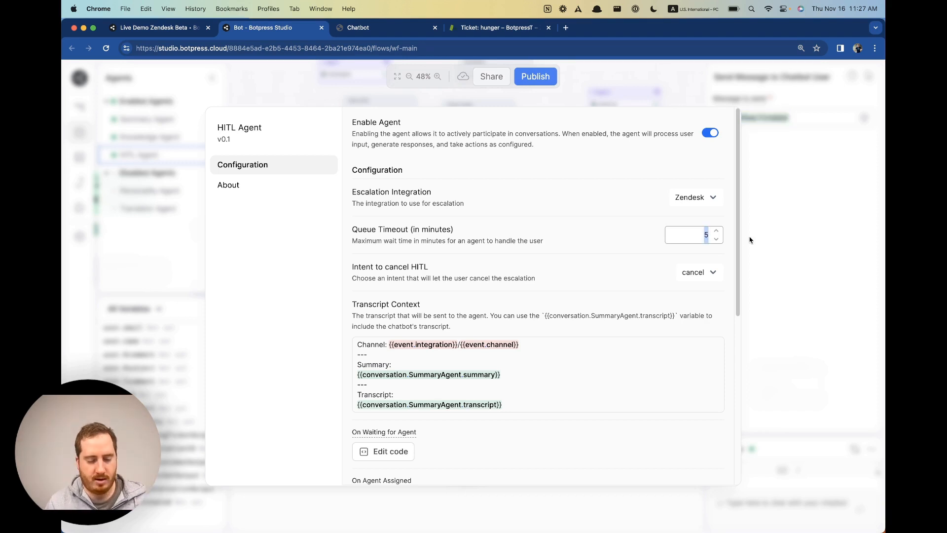
type("1")
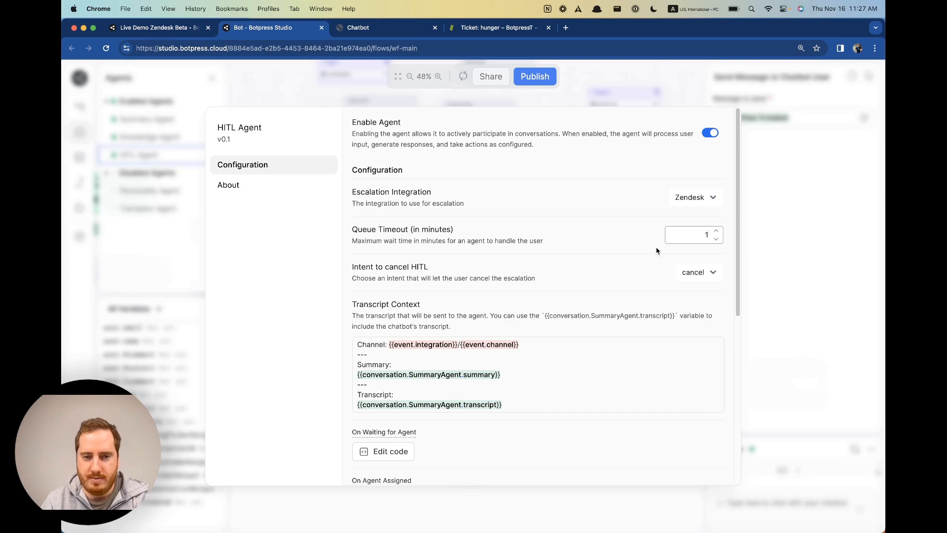
left_click(463, 242)
Open the Edit code for On Timed Out Waiting for Agent.
scroll(493, 296, "down", 1)
scroll(492, 296, "down", 6)
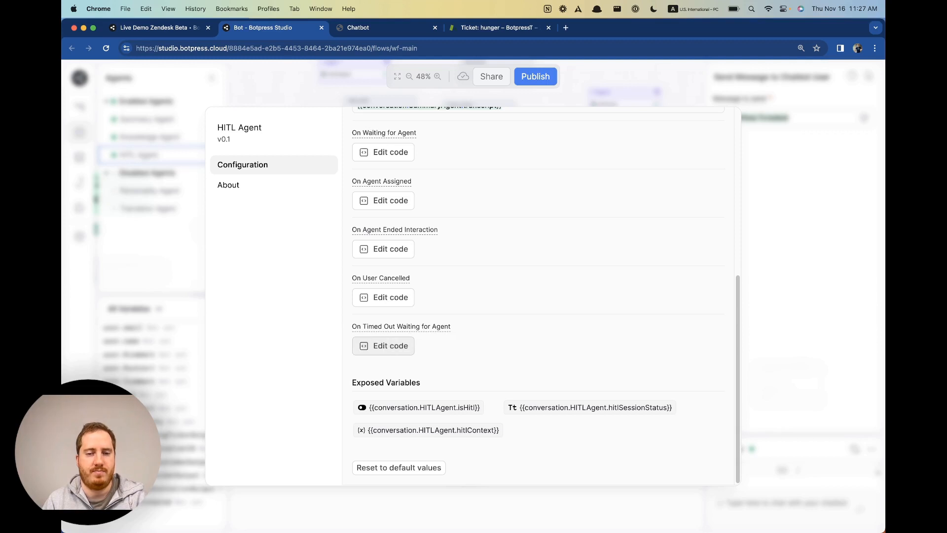
left_click(383, 346)
Replace the timeout sendMessage text with "You're all alone, no agent wants you.".
left_click(247, 245)
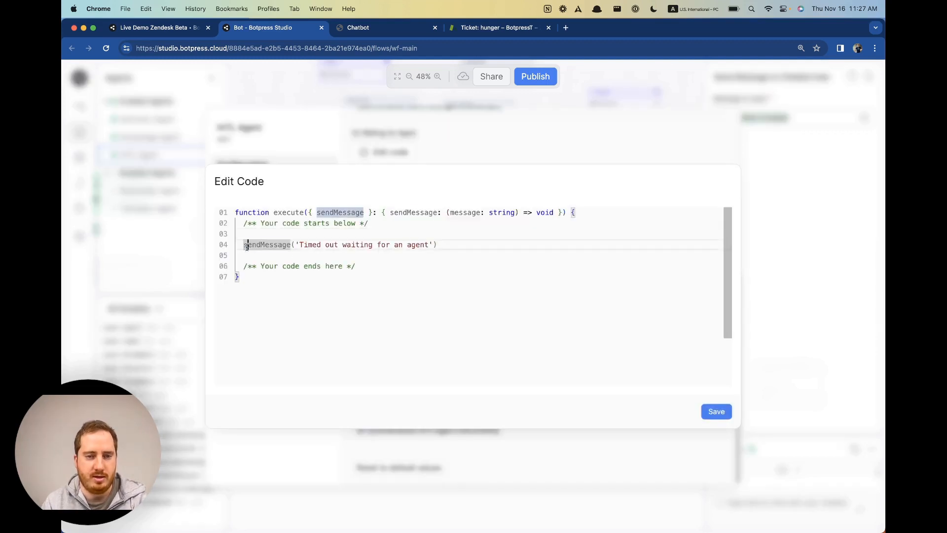
triple_click(247, 245)
left_click(327, 245)
left_click_drag(304, 246, 415, 244)
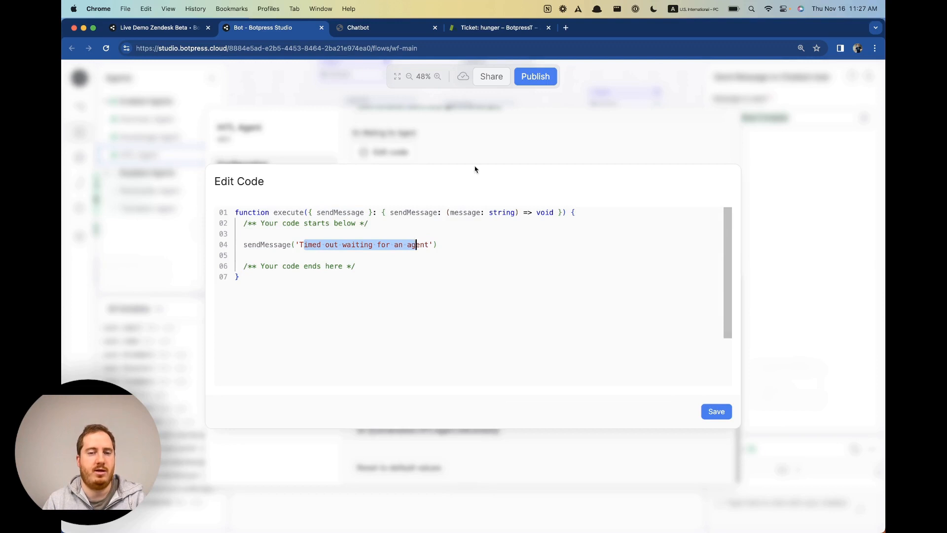
left_click(304, 246)
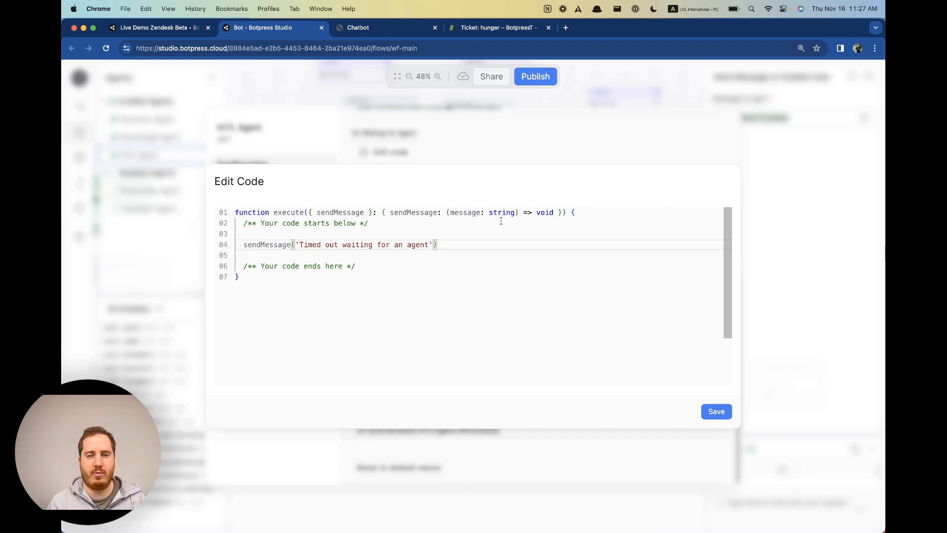
left_click_drag(429, 244, 299, 244)
type("You're")
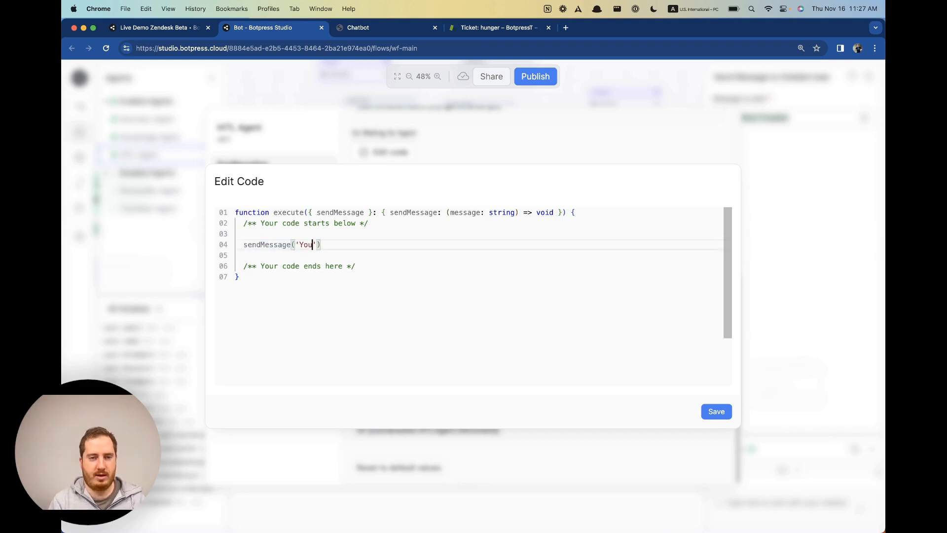
key("BackSpace")
key("BackSpace")
key("BackSpace")
key("BackSpace")
key("BackSpace")
key("BackSpace")
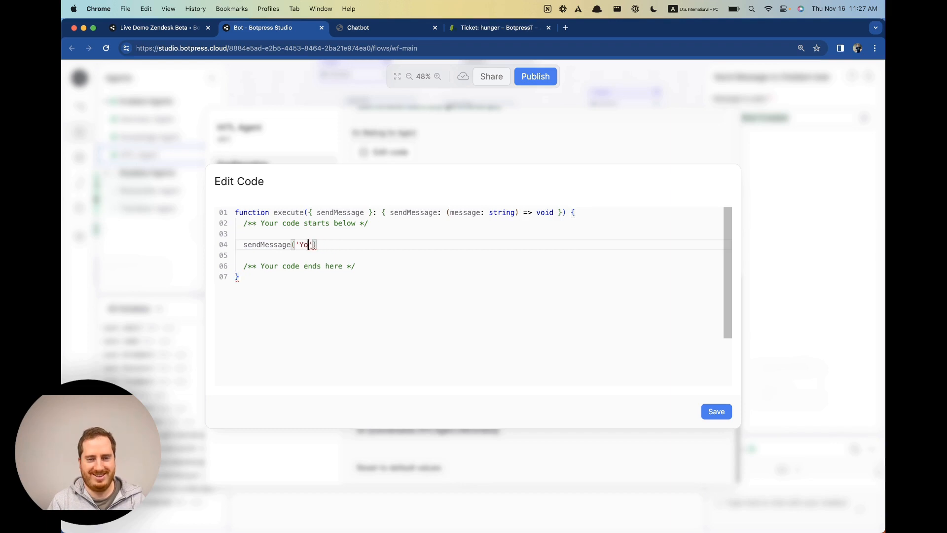
key("BackSpace")
key("BackSpace")
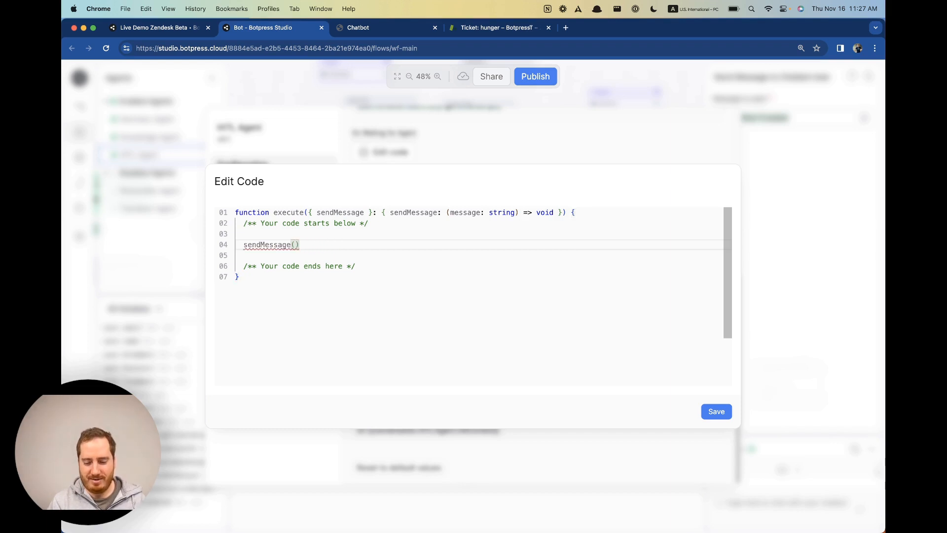
type("\"Yo")
type("u're all al")
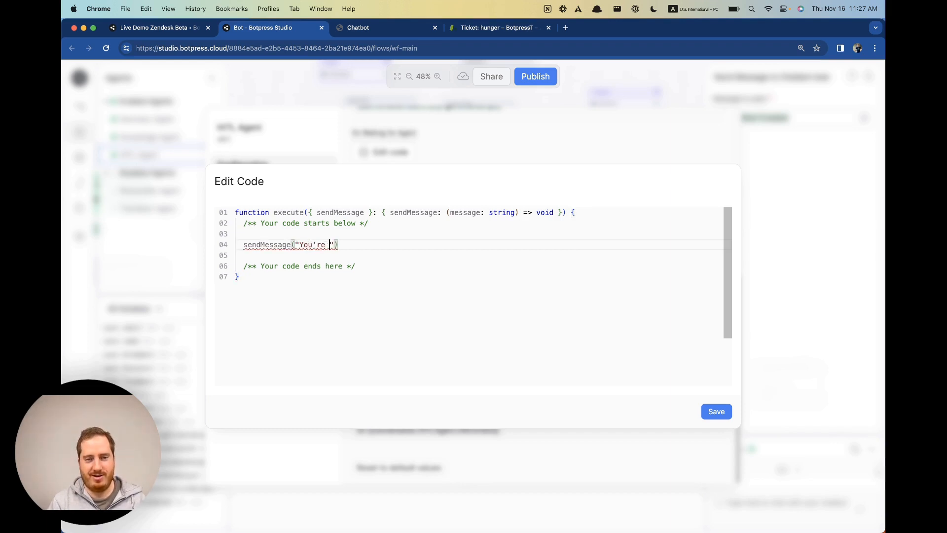
type("one, no agen")
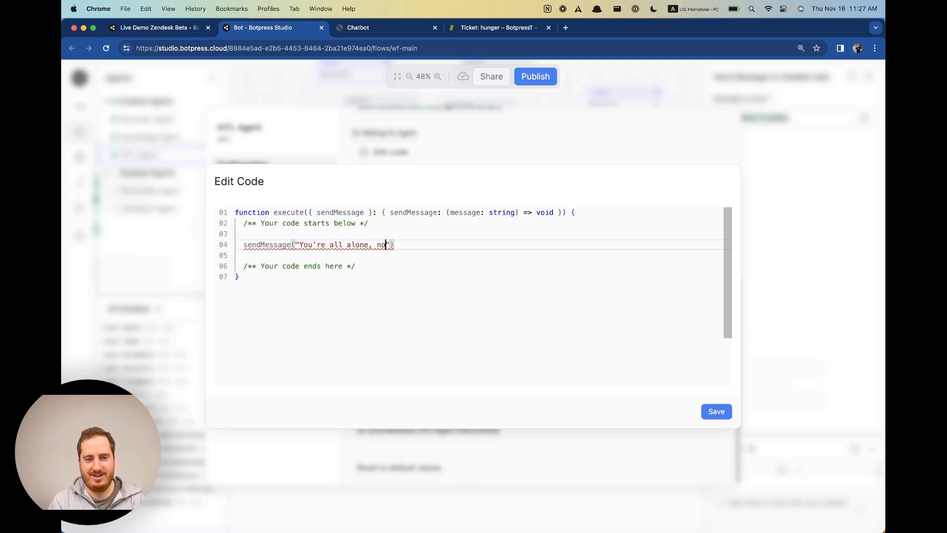
type("t wants you")
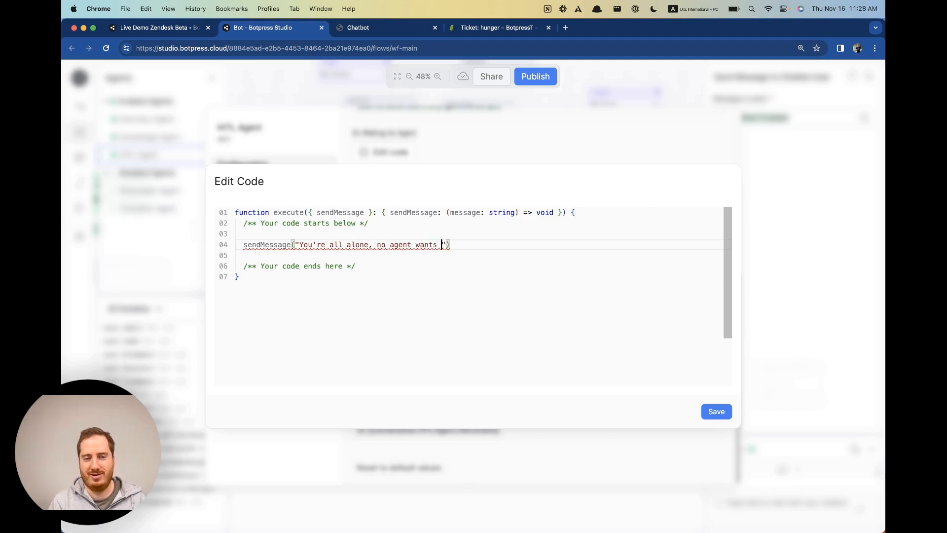
type(".")
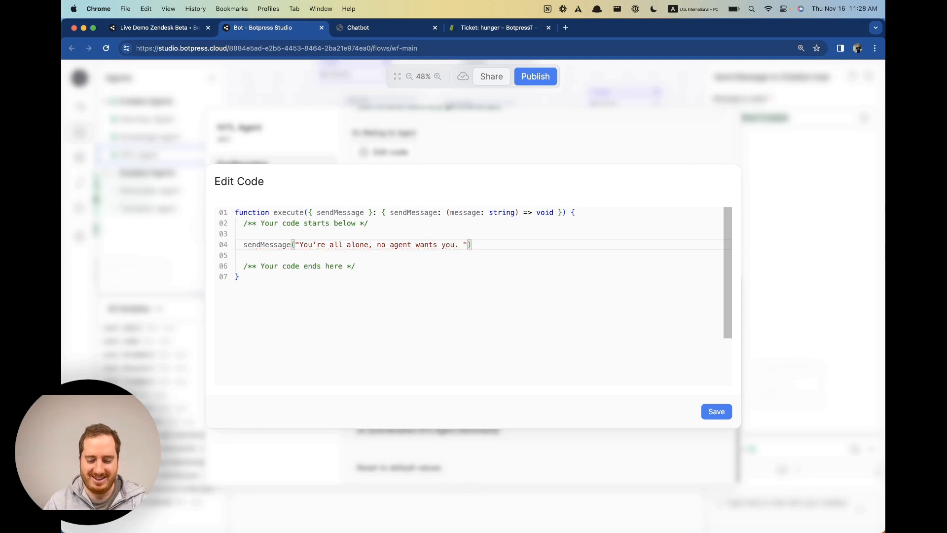
Save the timeout code, close the HITL Agent settings and publish the bot.
left_click(717, 413)
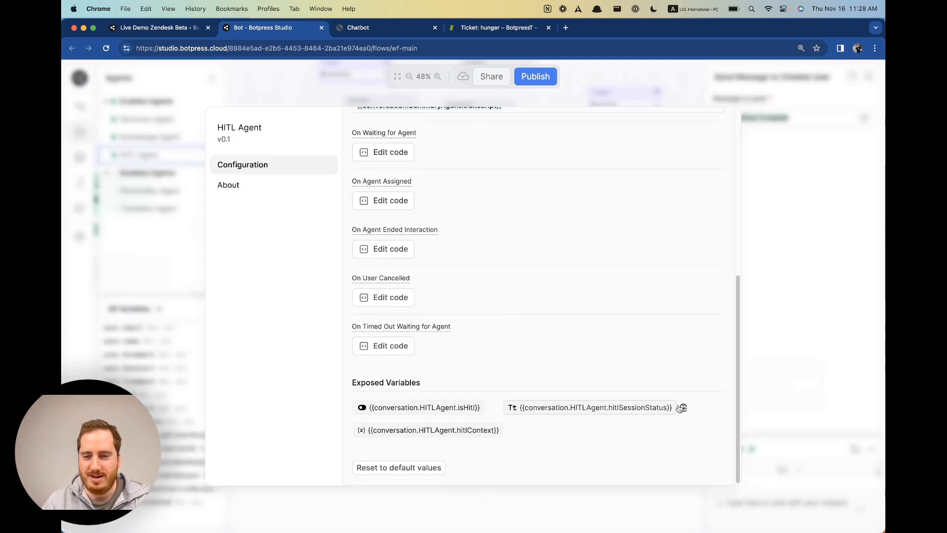
left_click(792, 406)
left_click(535, 76)
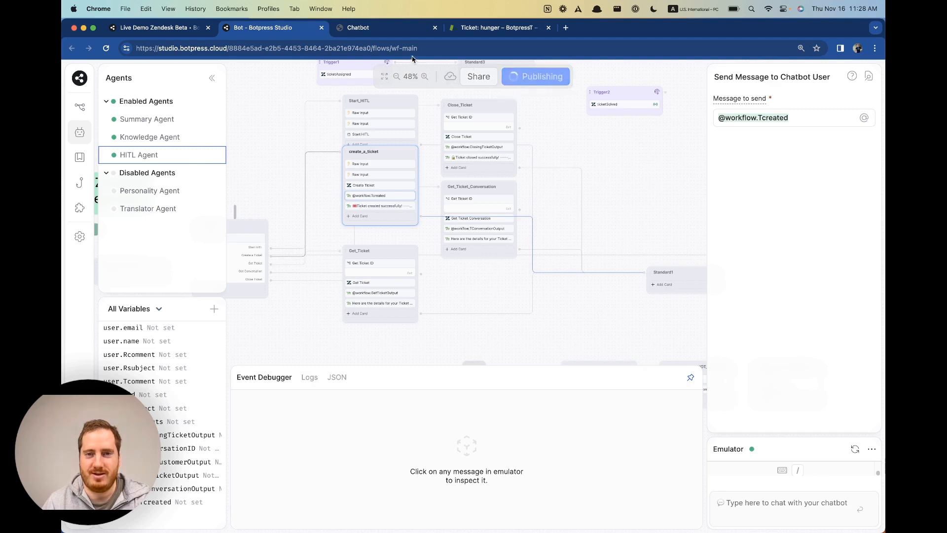
Reload the webchat test page to pick up the newly published bot version.
left_click(368, 28)
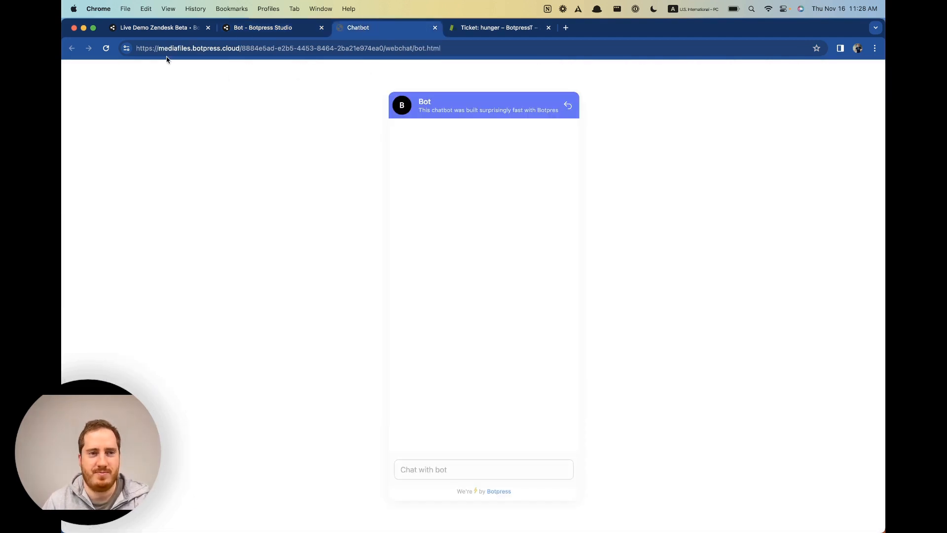
left_click(106, 48)
left_click(270, 28)
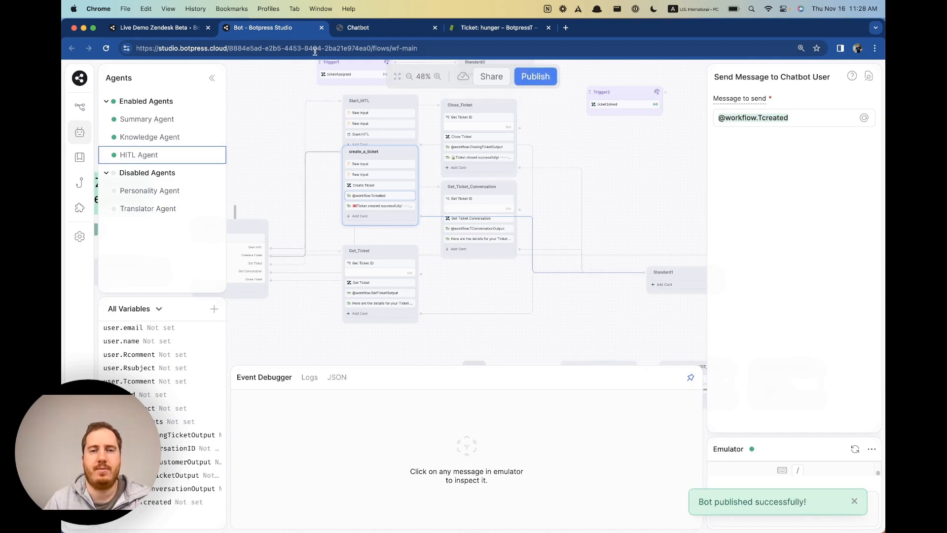
left_click(353, 30)
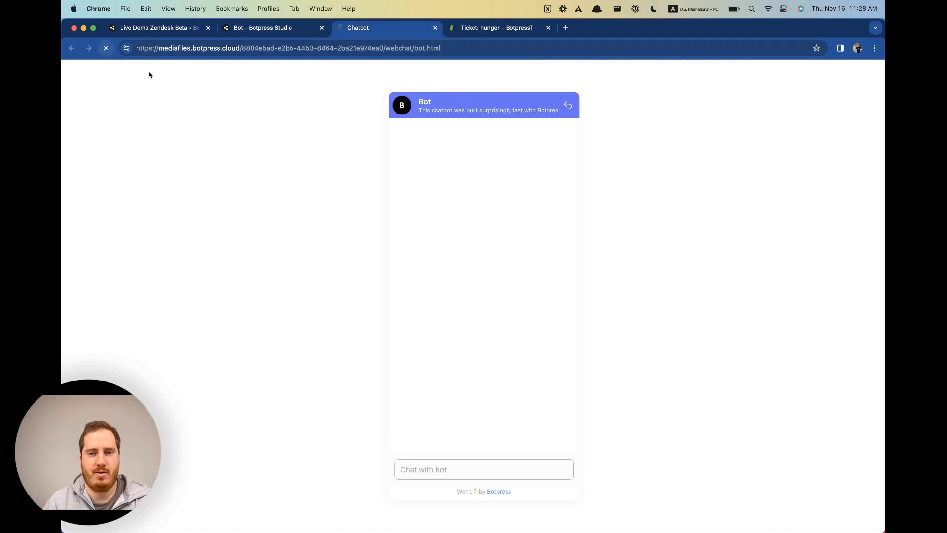
Send 'hi', choose Start HITL, and answer the bot's name and email questions.
left_click(498, 473)
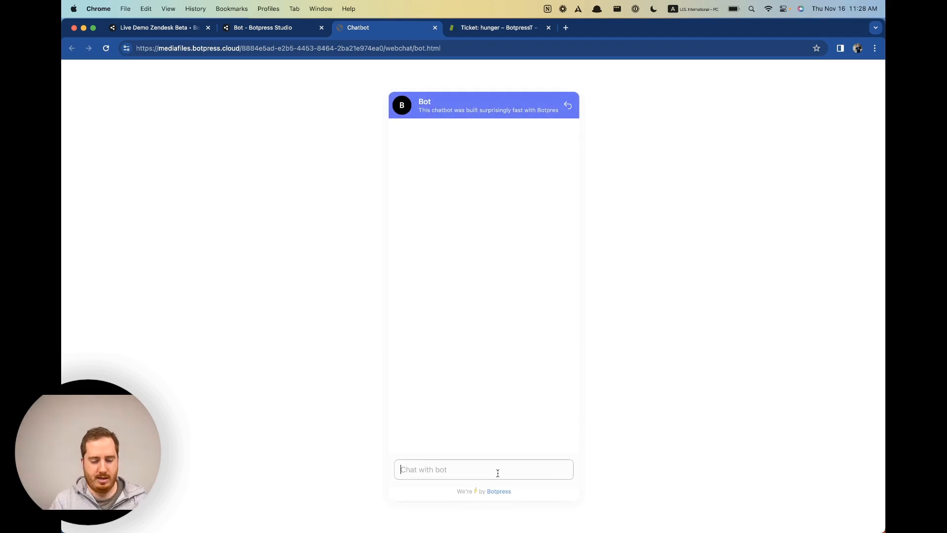
type("hi")
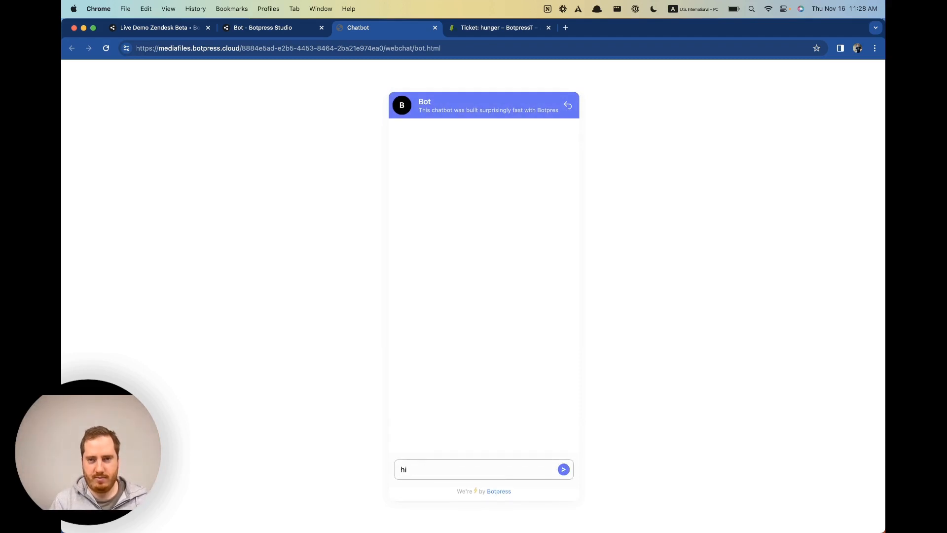
key("Return")
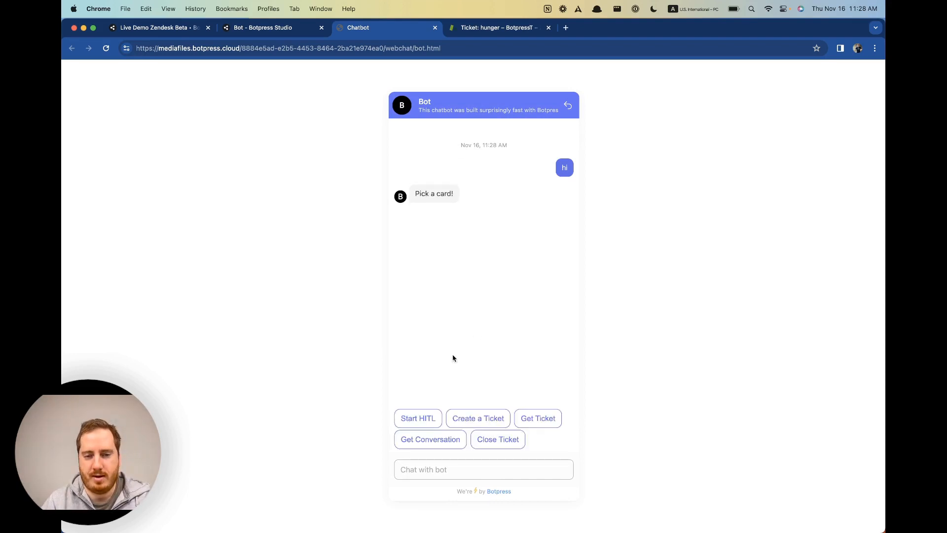
left_click(407, 418)
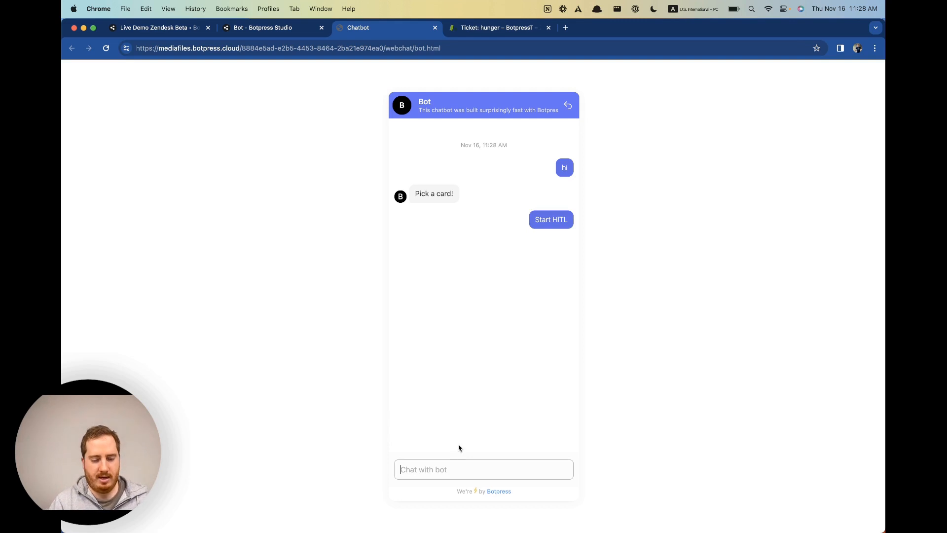
type("Patrick")
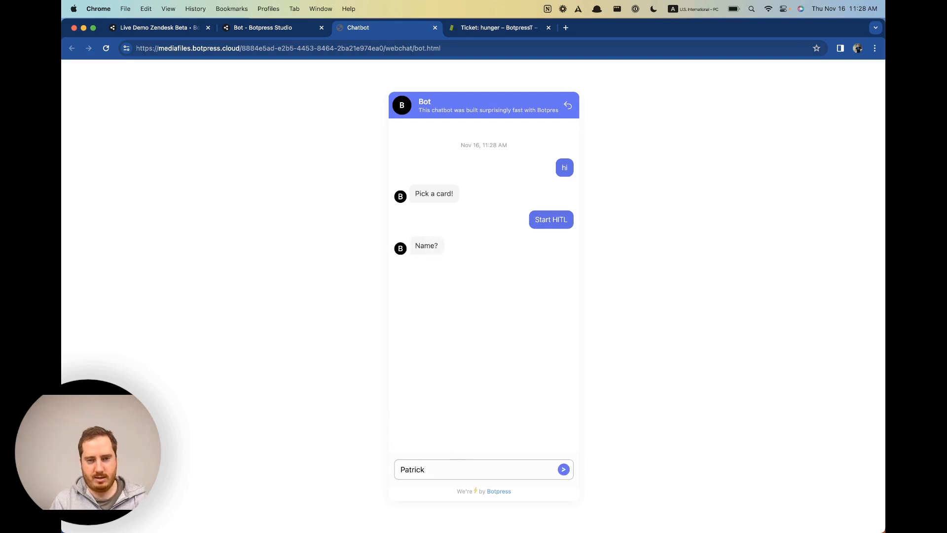
key("Return")
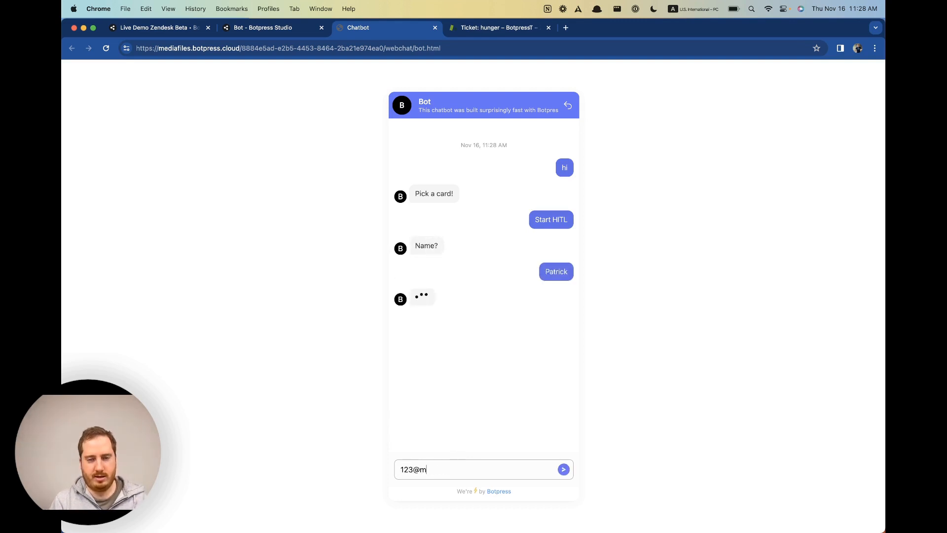
key("Return")
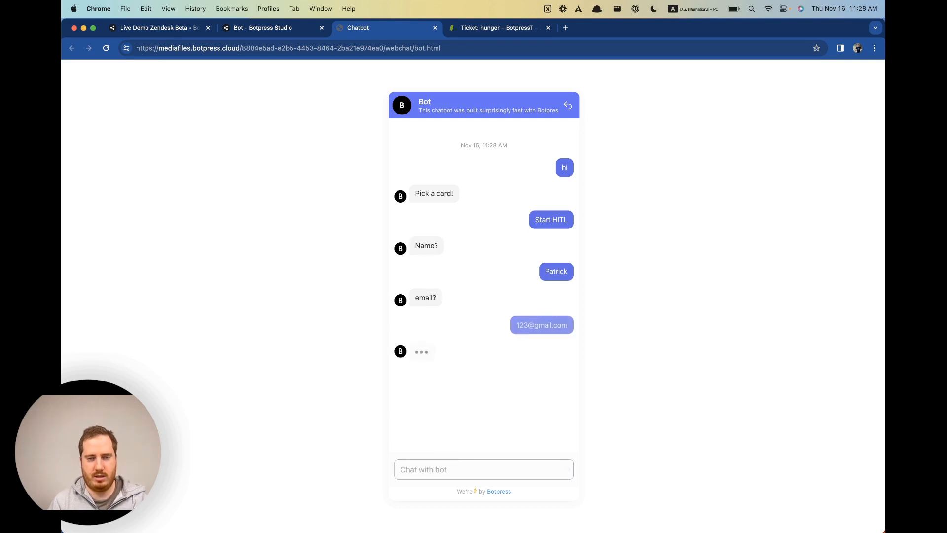
Check the Zendesk ticket page, then return to the Botpress Studio editor.
left_click(474, 30)
left_click(385, 29)
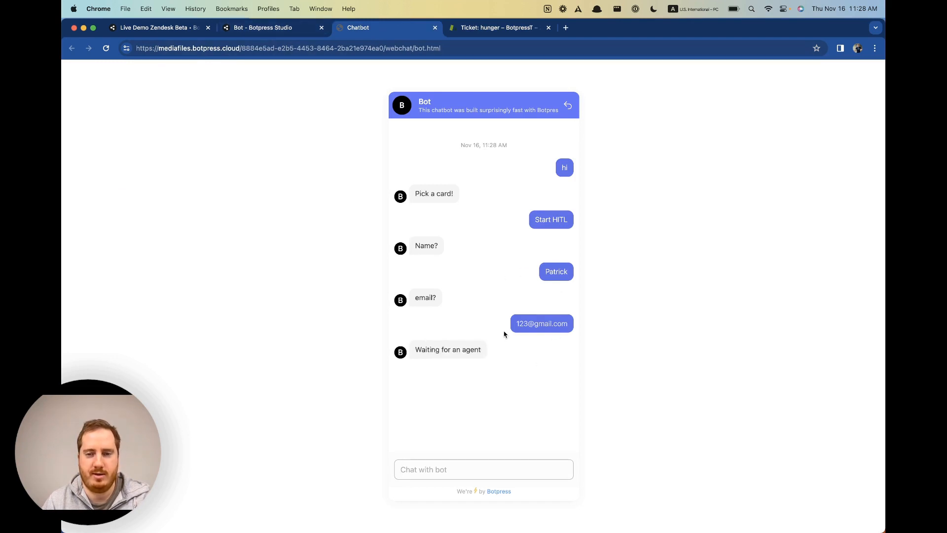
left_click(278, 28)
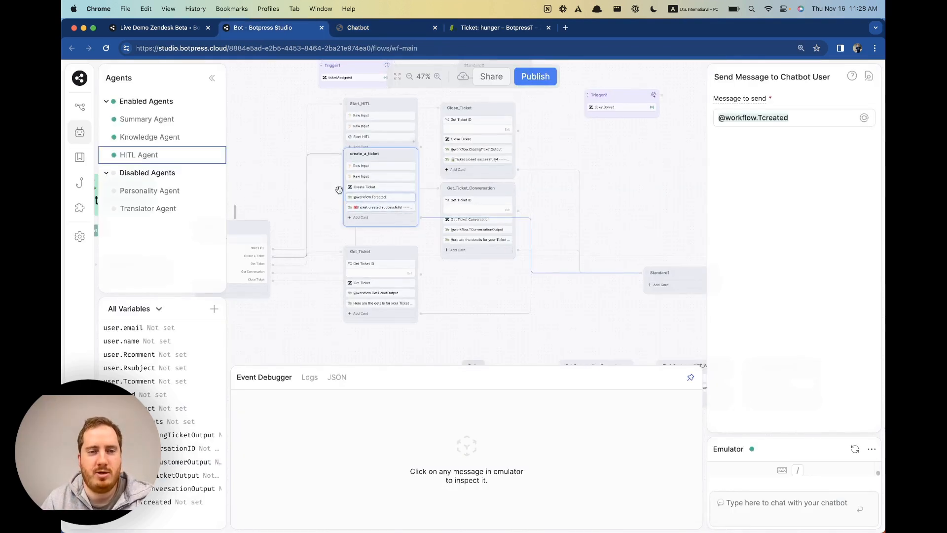
left_click(171, 156)
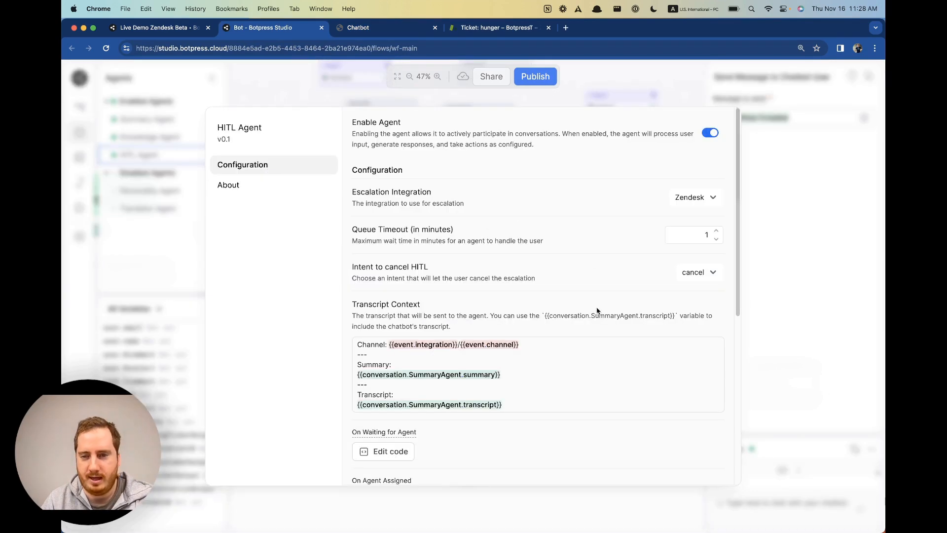
left_click(399, 35)
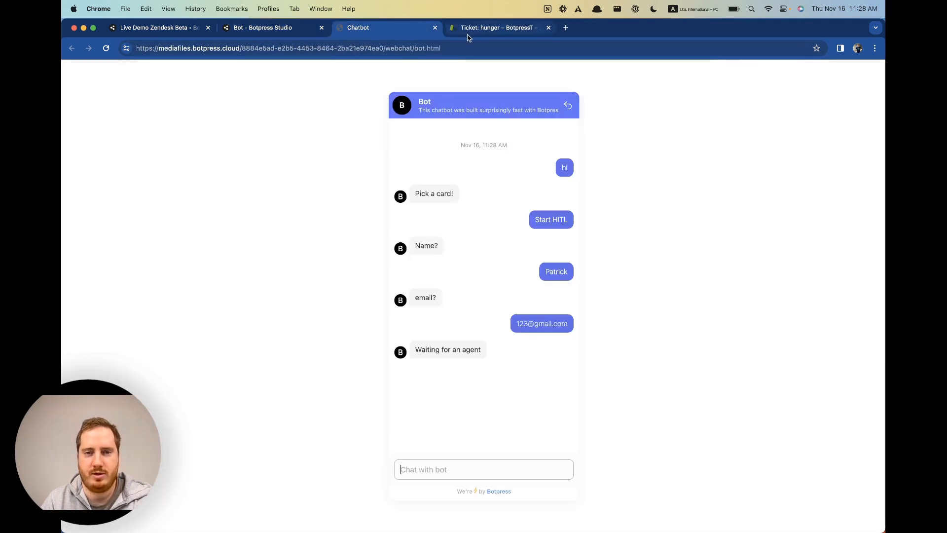
left_click(279, 31)
scroll(632, 323, "down", 3)
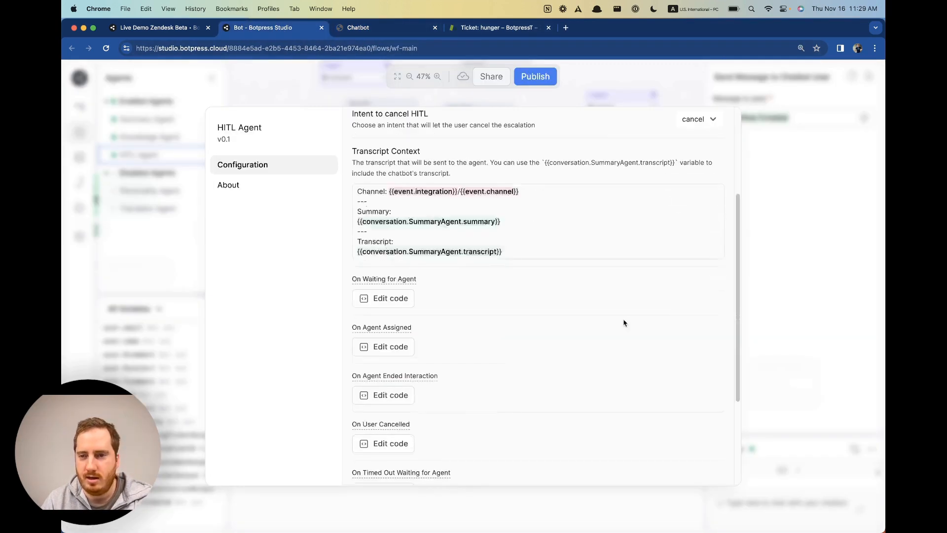
scroll(623, 323, "down", 5)
left_click(389, 344)
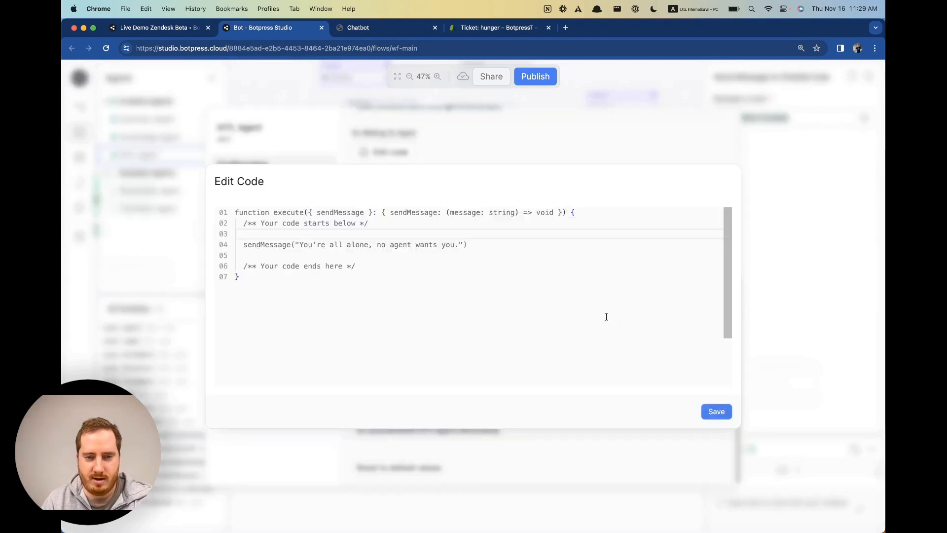
left_click(717, 412)
scroll(496, 344, "up", 5)
scroll(496, 343, "up", 2)
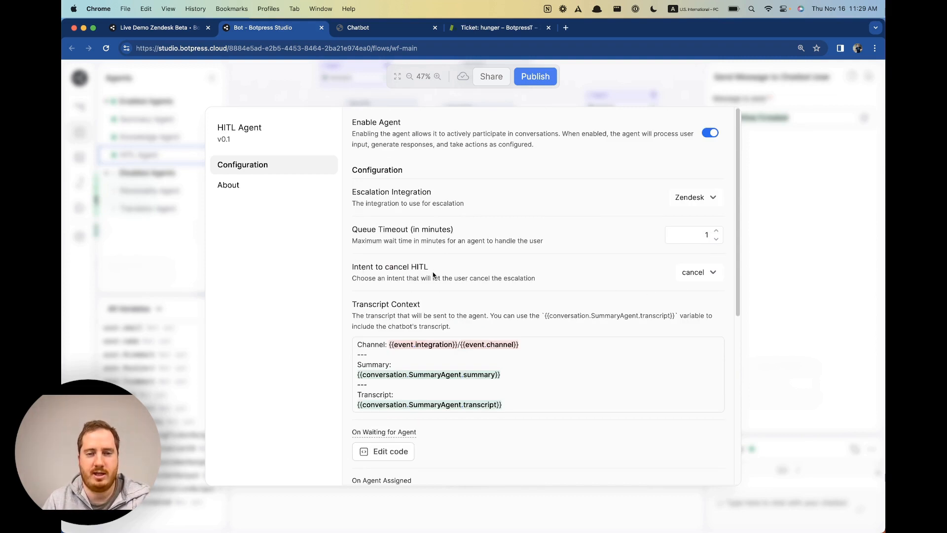
left_click(713, 274)
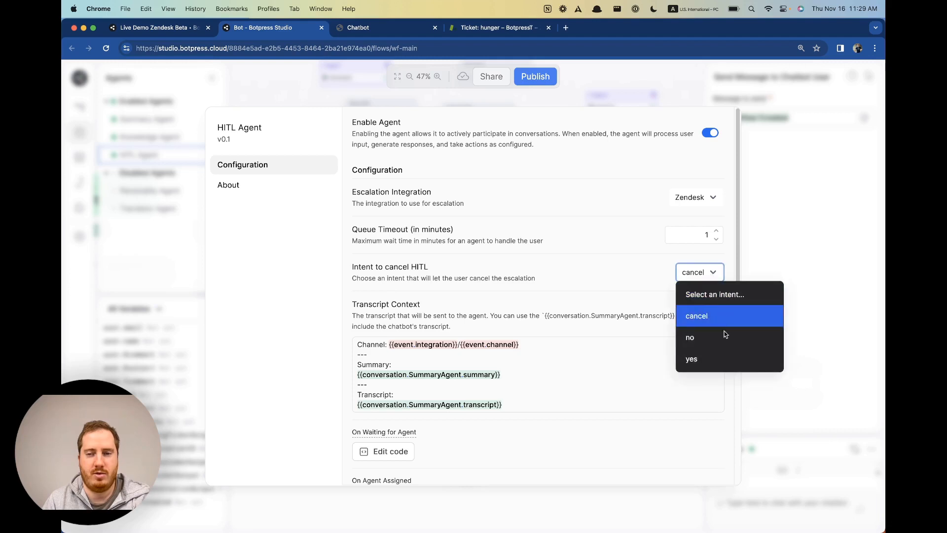
left_click(577, 281)
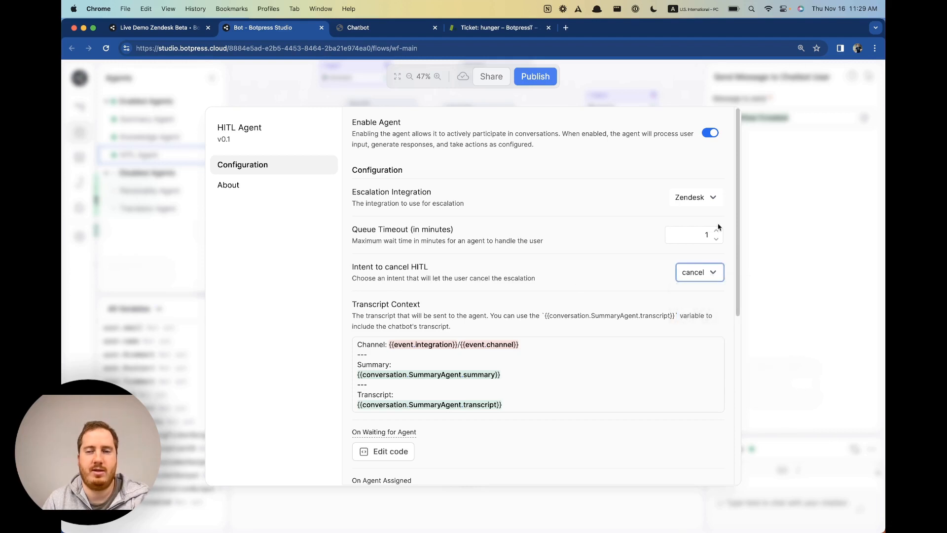
left_click(779, 436)
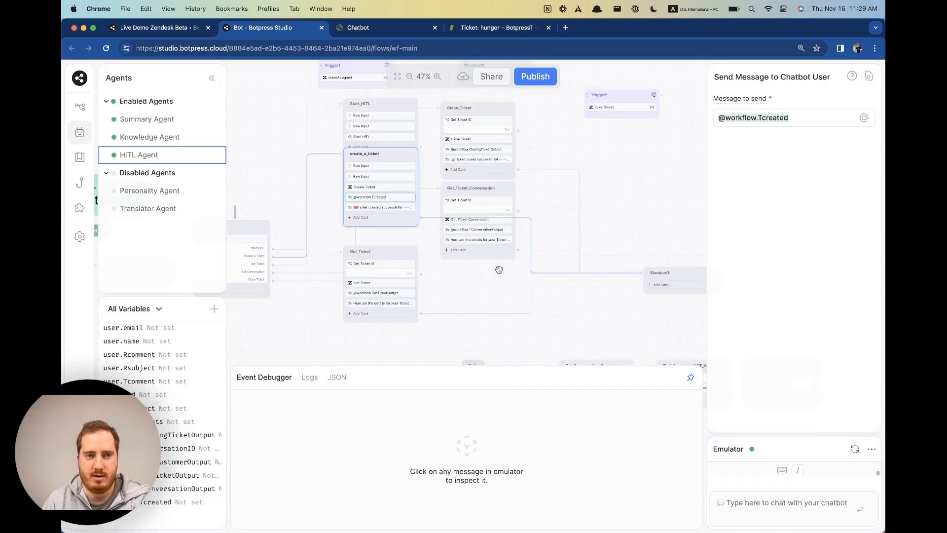
left_click(83, 163)
Open the cancel intent and select its ten utterances, such as abort, quit and forget it.
left_click(148, 128)
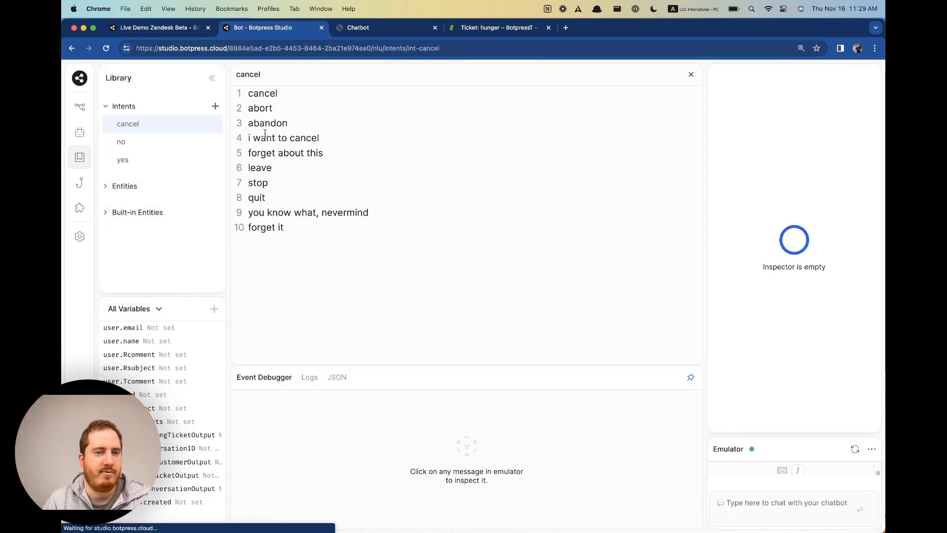
left_click_drag(247, 93, 352, 240)
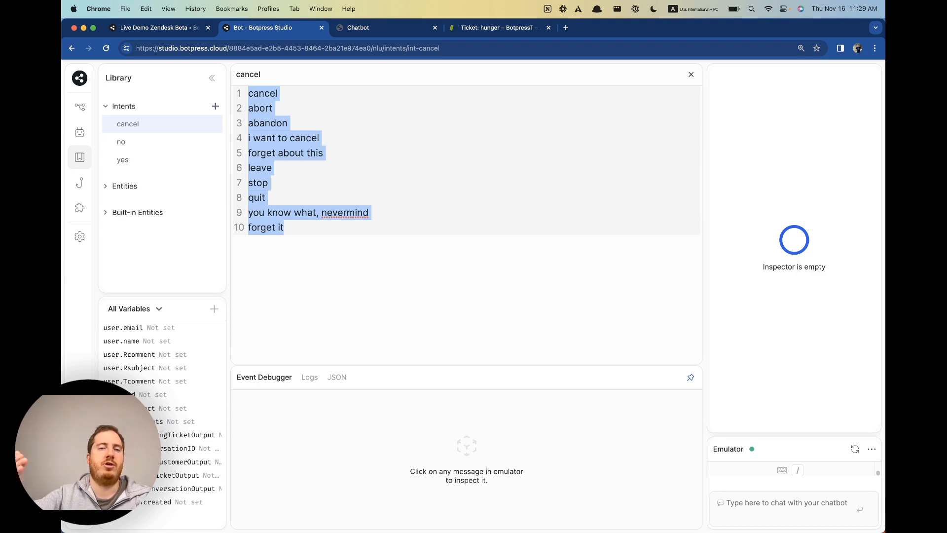
left_click(387, 28)
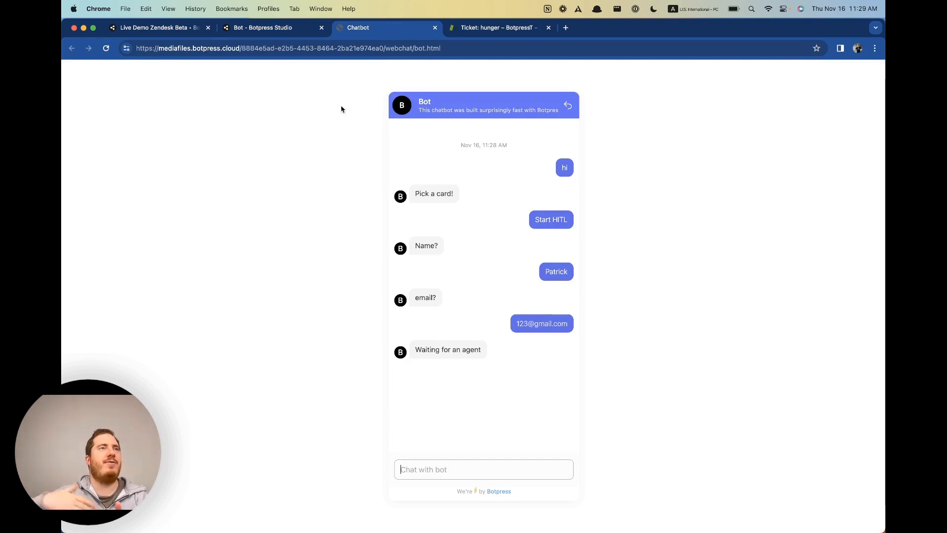
left_click(251, 27)
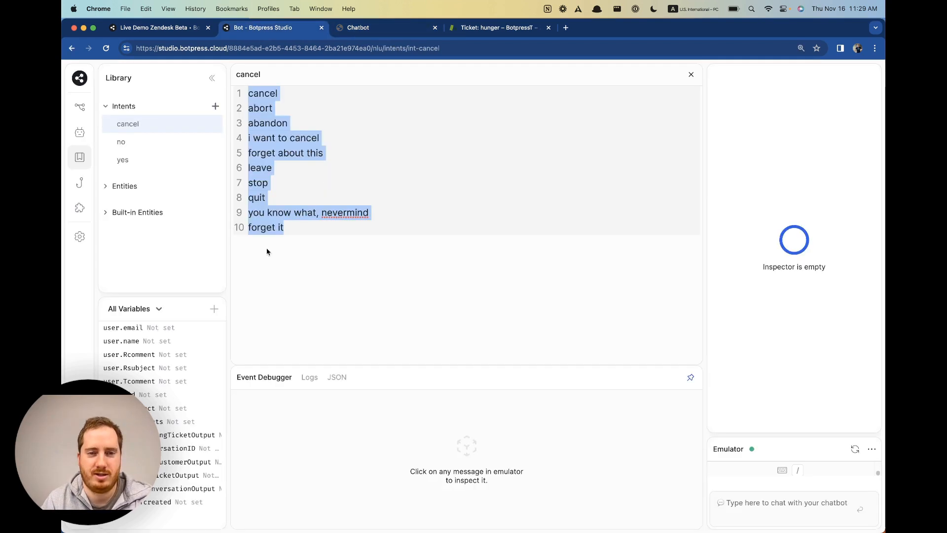
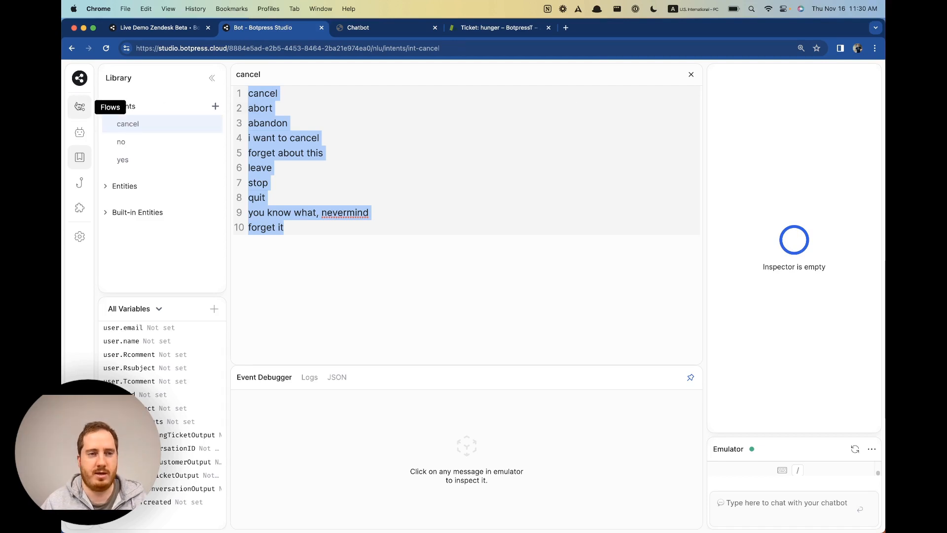
Open the Agents list and check the webchat timeout reply 'You're all alone, no agent wants you.'.
left_click(79, 132)
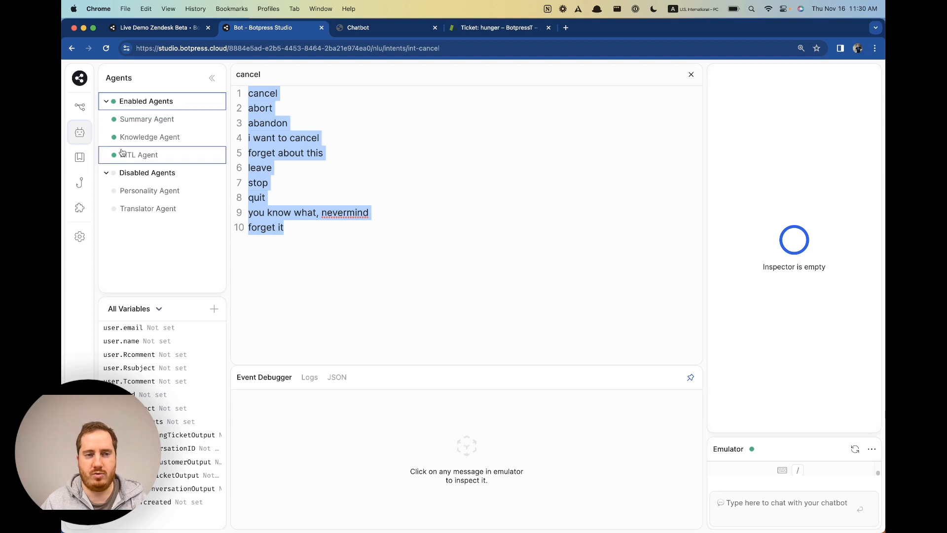
left_click(373, 33)
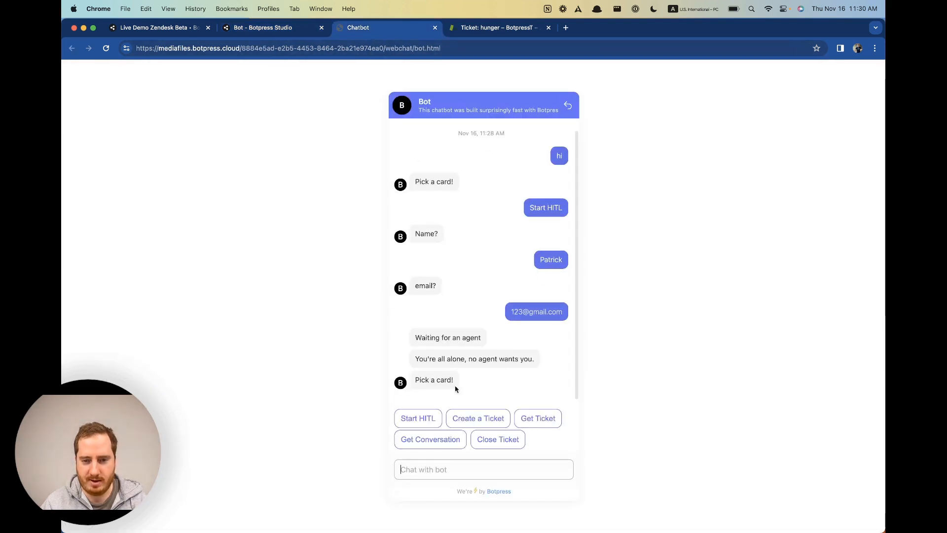
left_click_drag(420, 360, 538, 358)
left_click(549, 357)
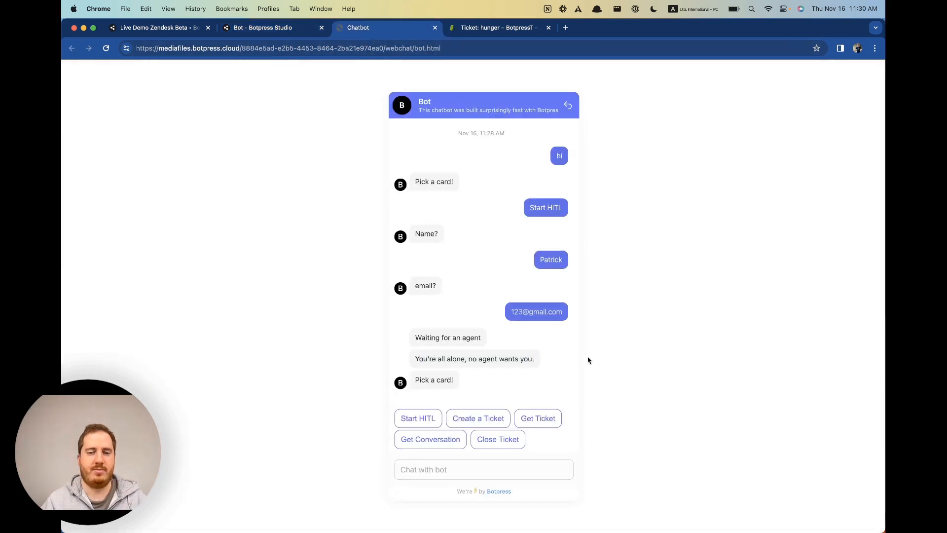
Close the cancel intent editor, open the HITL Agent settings, then return to the webchat.
left_click(285, 27)
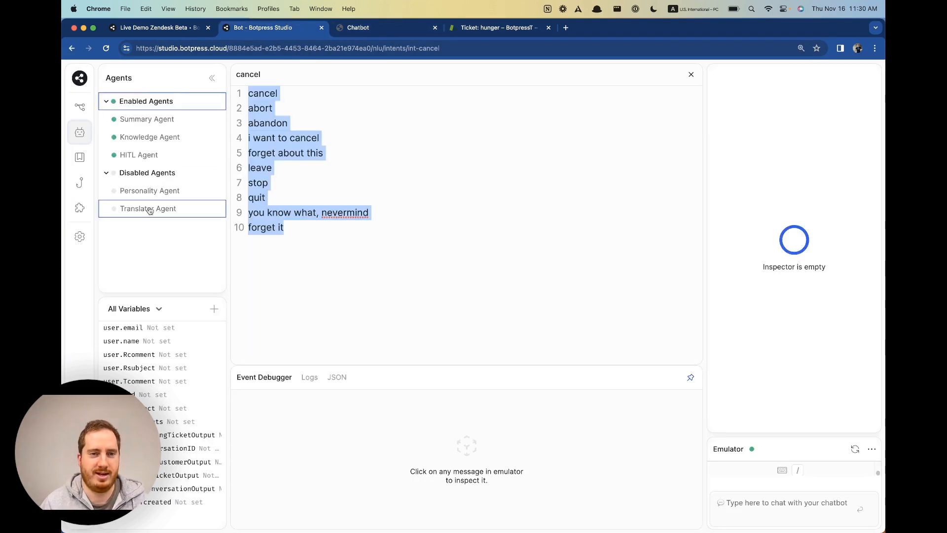
left_click(692, 74)
left_click(143, 155)
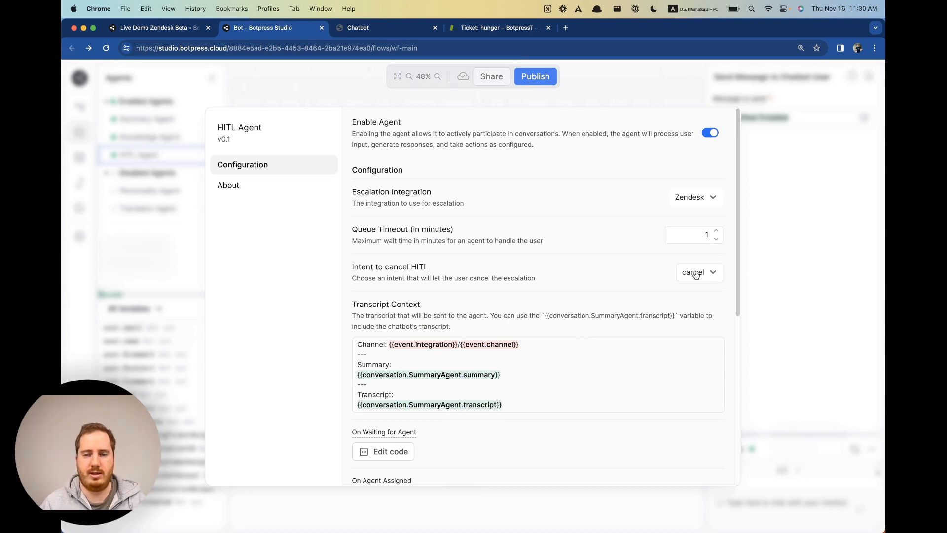
left_click(359, 28)
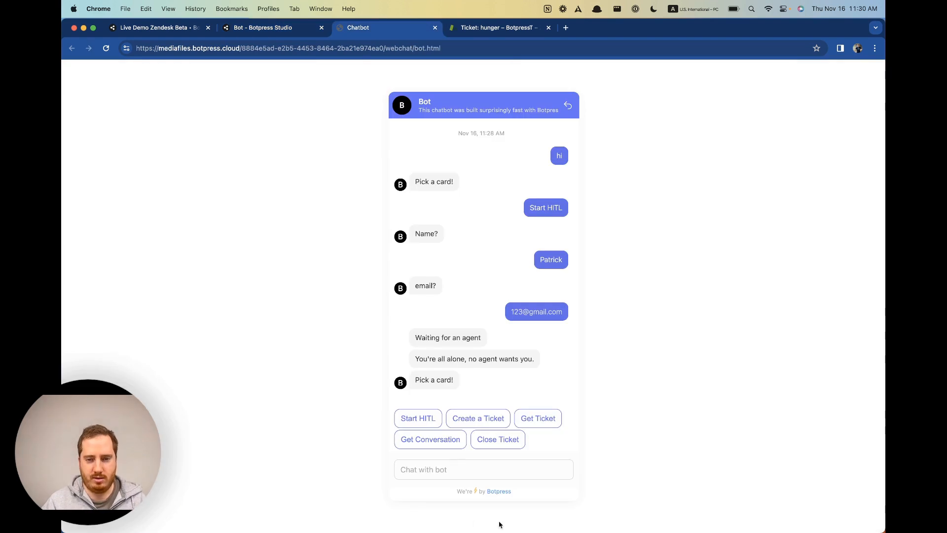
Start a new HITL escalation and answer the bot's name and email questions.
left_click(422, 423)
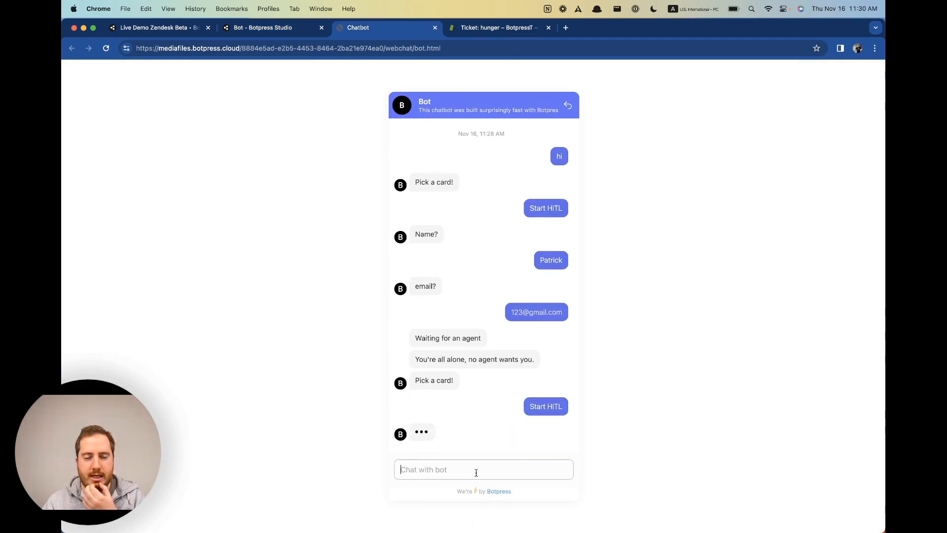
left_click(476, 473)
type("P")
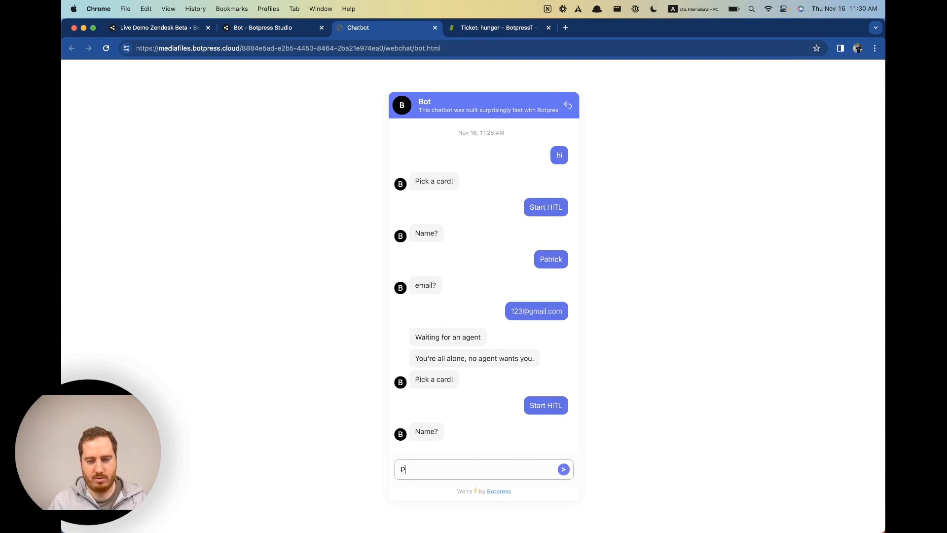
key("Return")
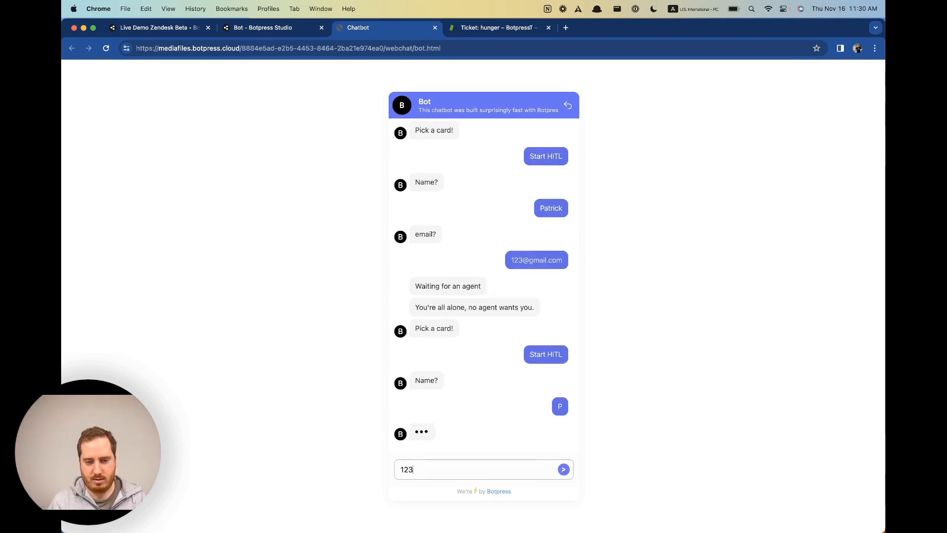
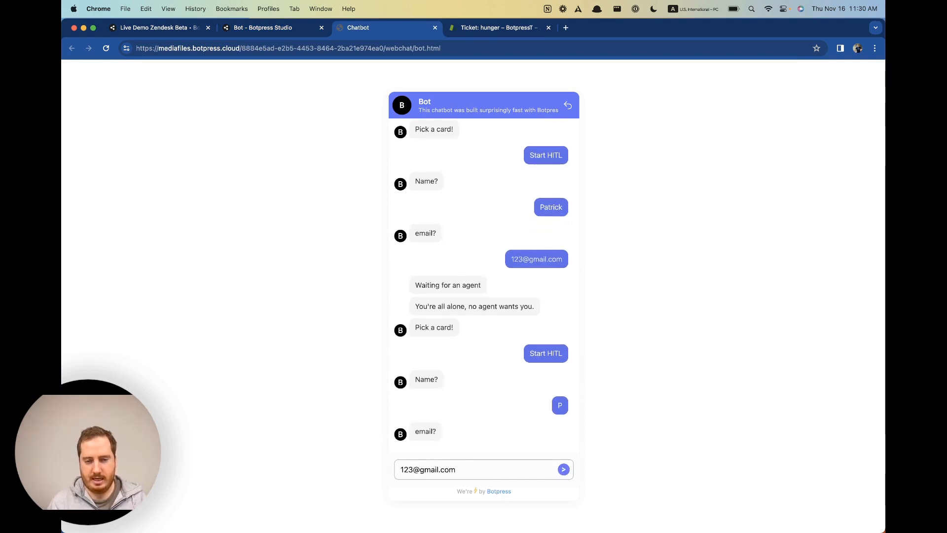
key("Return")
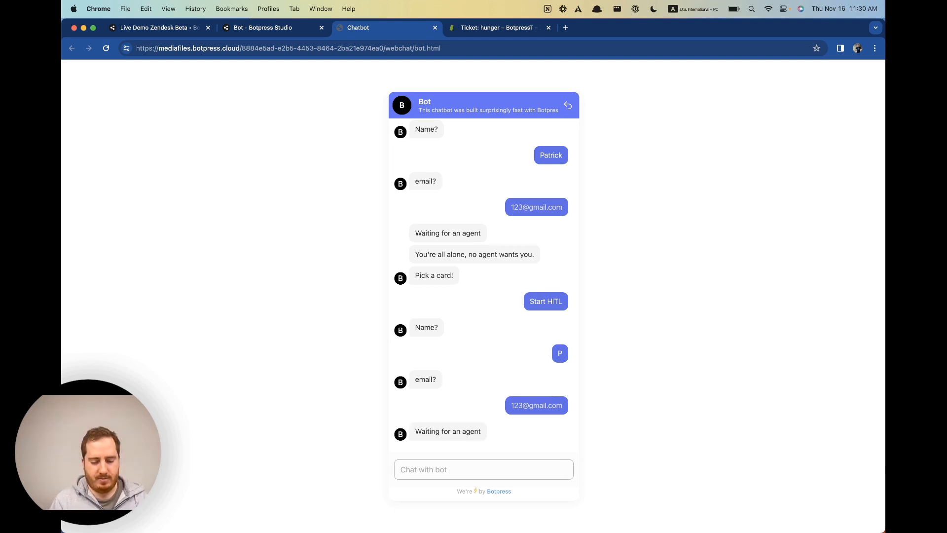
Send 'I will cancel now' and confirm the bot replies 'You have cancelled the escalation'.
type("canc")
key("super+a")
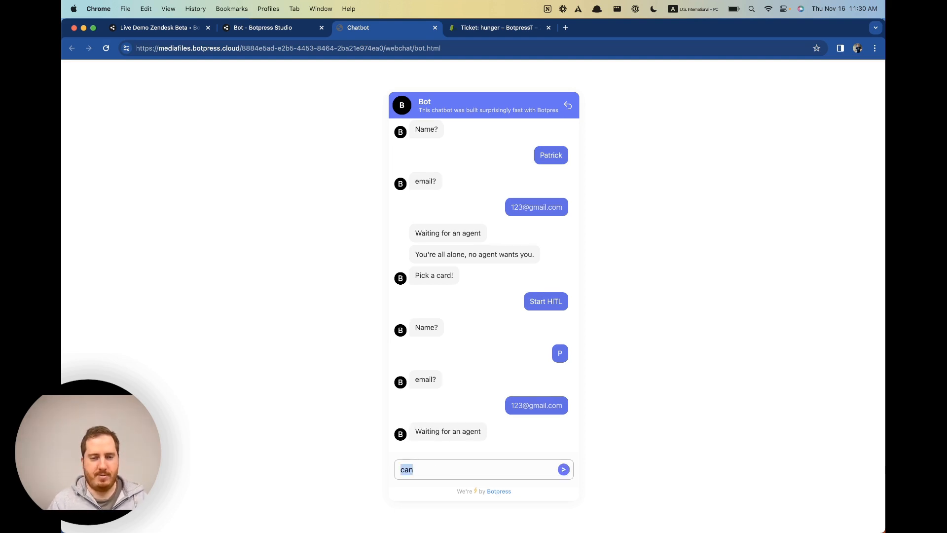
key("BackSpace")
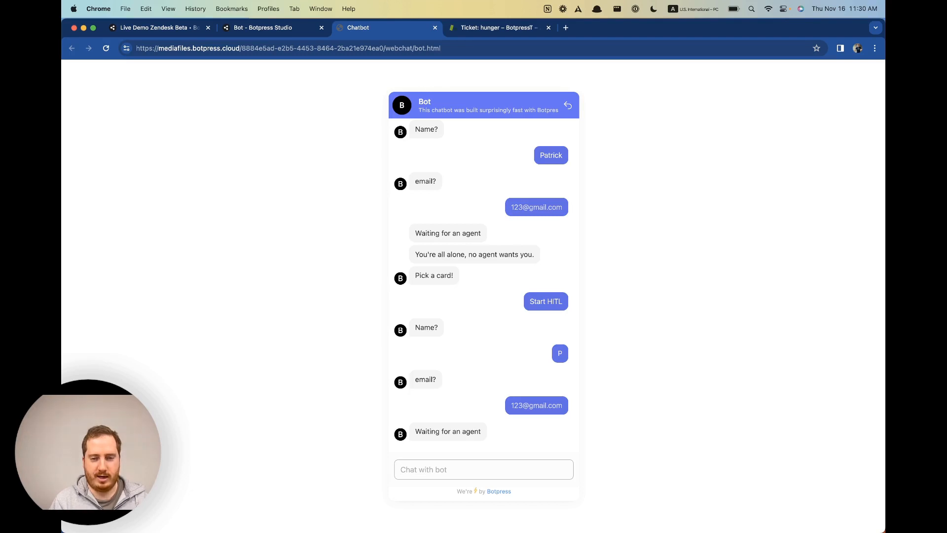
type("I will")
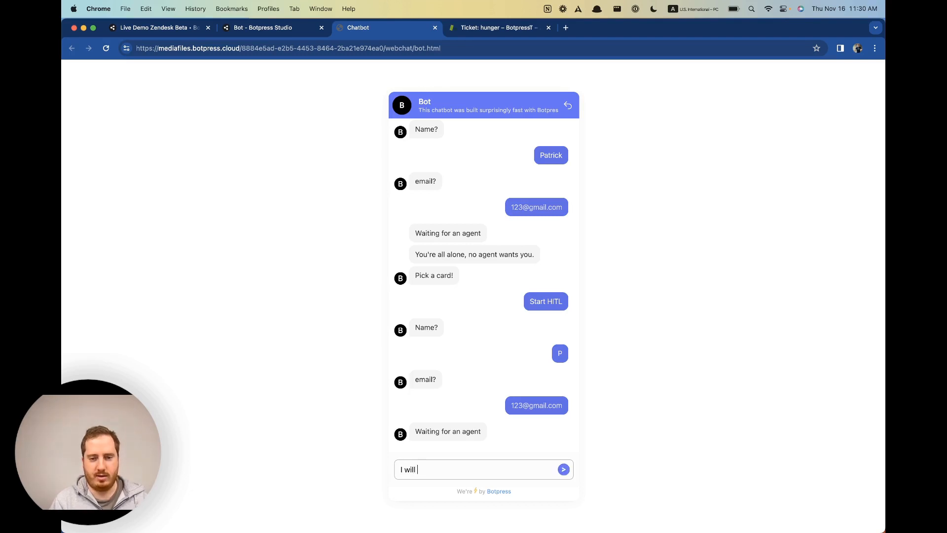
type(" cancel now")
key("Return")
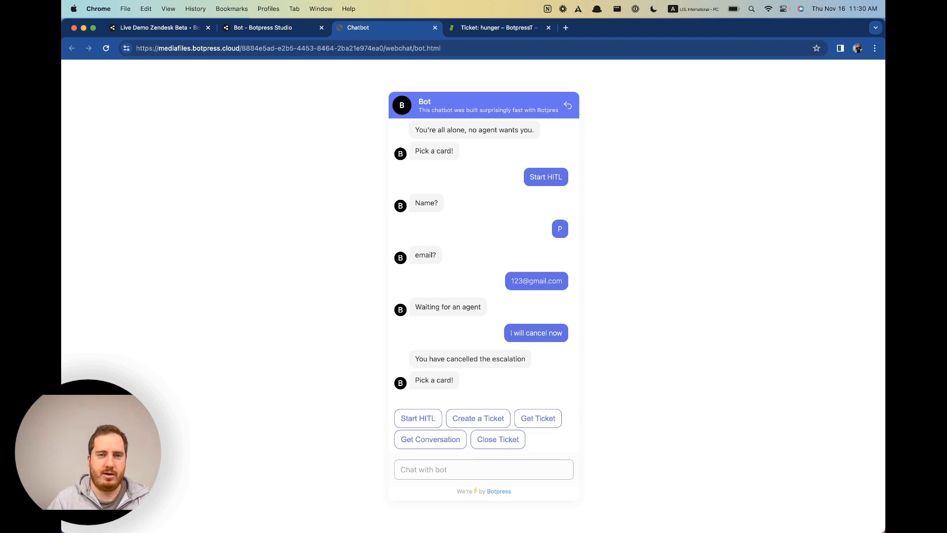
triple_click(471, 358)
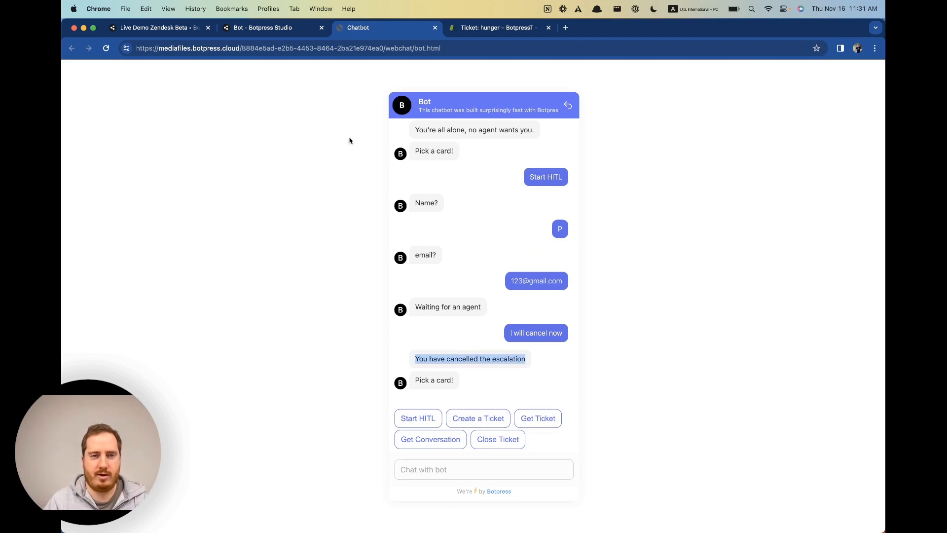
left_click(309, 31)
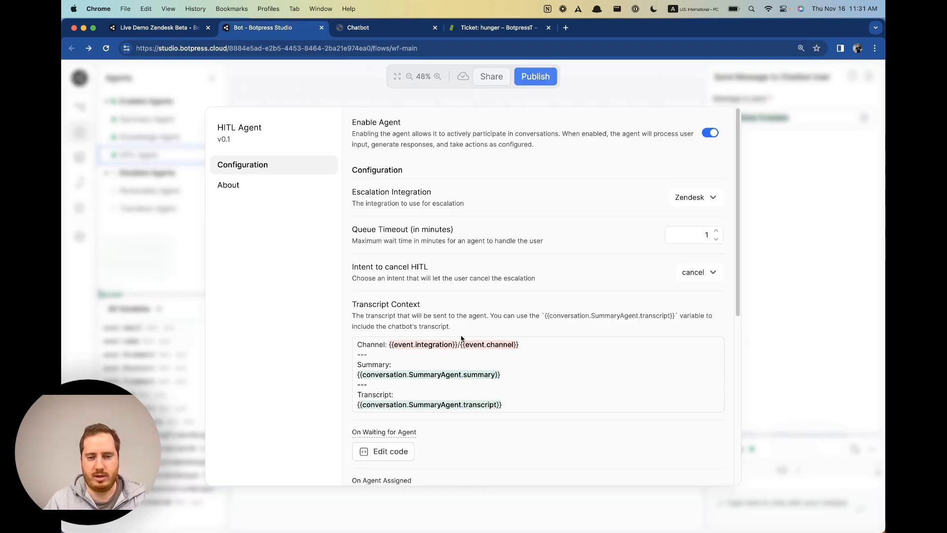
Review the cancellation message in the On User Cancelled hook code.
scroll(532, 315, "down", 5)
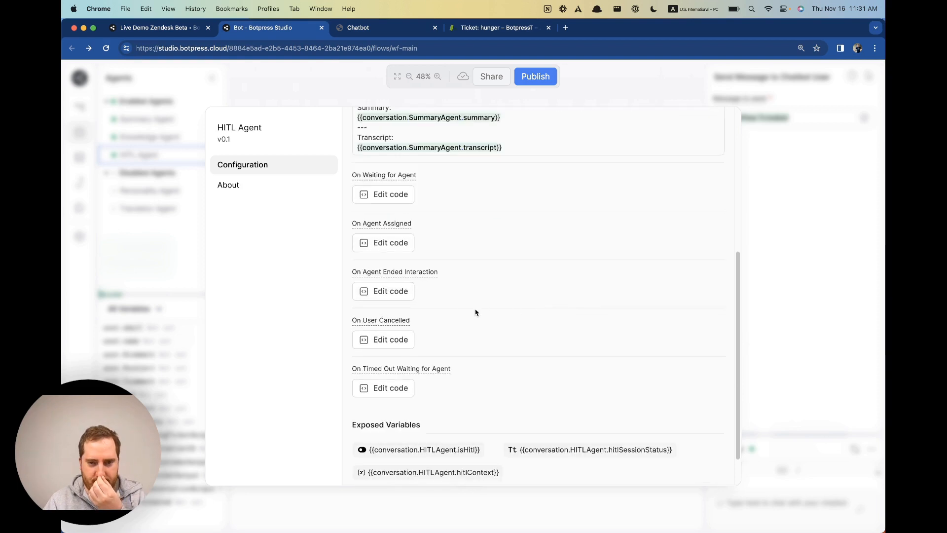
left_click(388, 339)
left_click_drag(309, 245, 450, 245)
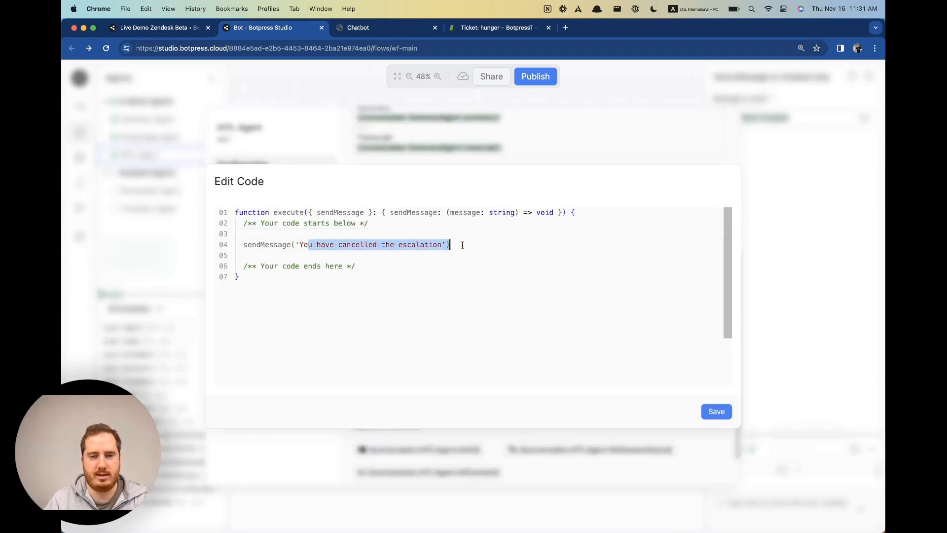
left_click(758, 193)
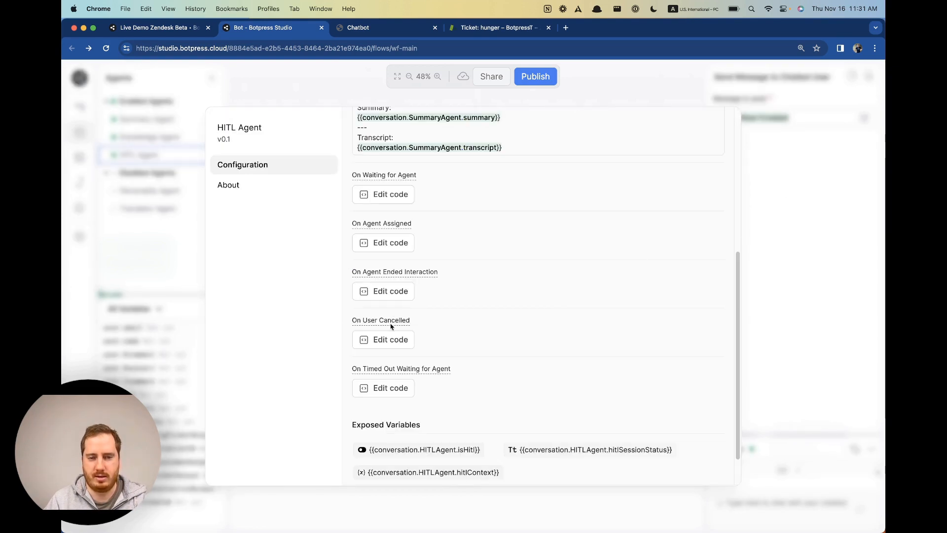
Open Zendesk ticket #25 'hunger' to see it solved with 'Closing Ticket: 25'.
scroll(430, 287, "up", 2)
scroll(444, 296, "up", 2)
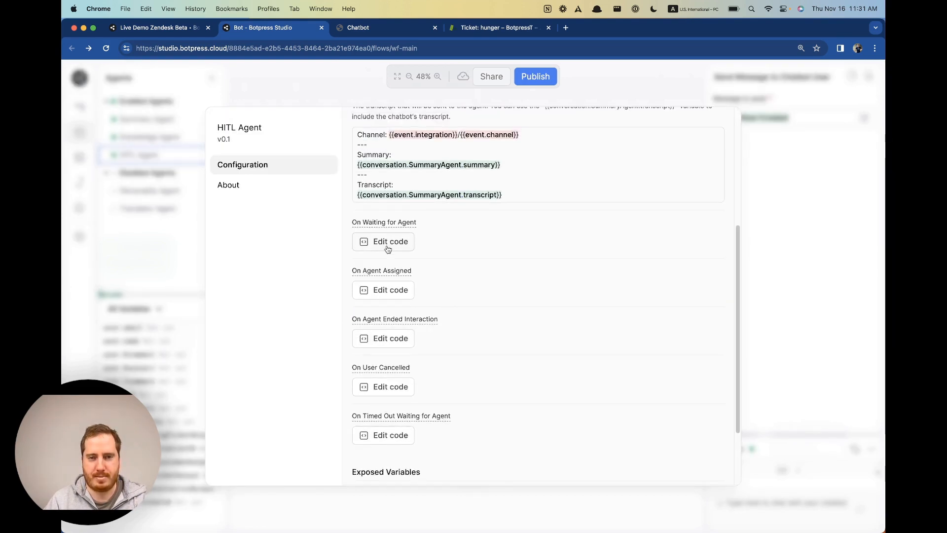
scroll(387, 245, "up", 5)
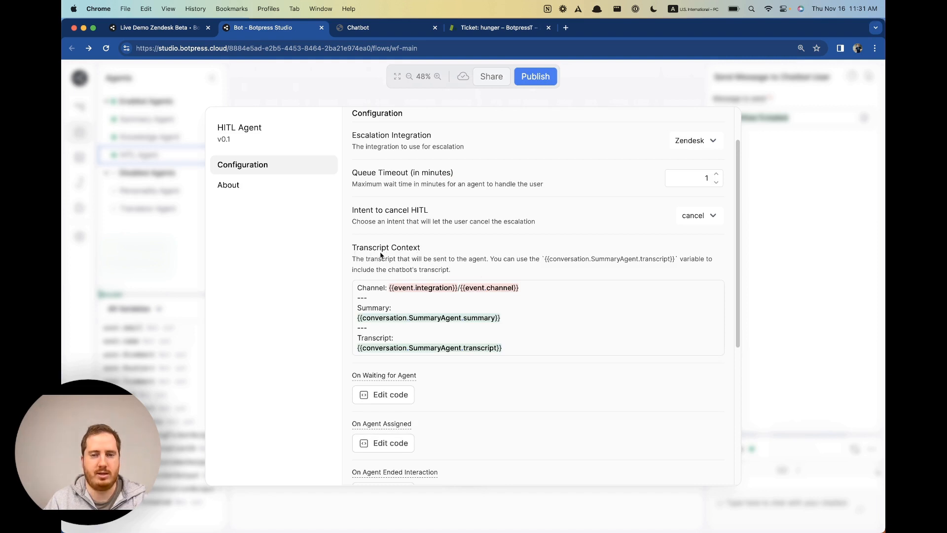
left_click(459, 30)
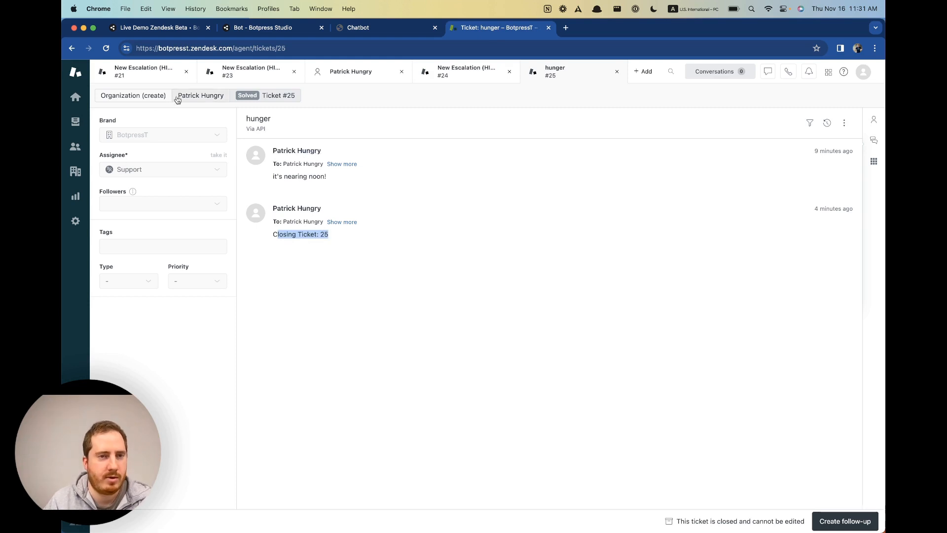
Read ticket #24's 'Timed out waiting for an agent' transcript, then return to the HITL Agent settings.
left_click(464, 71)
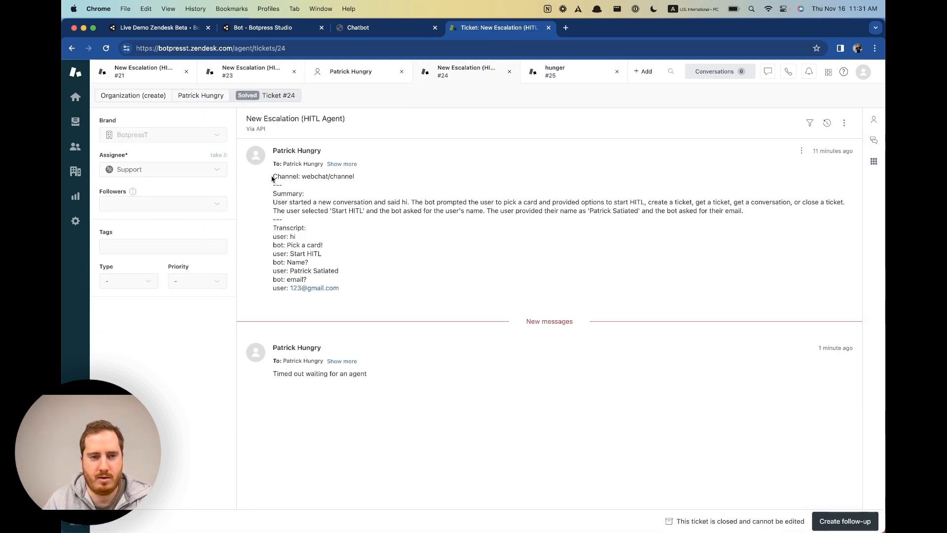
left_click_drag(272, 178, 415, 297)
left_click(372, 31)
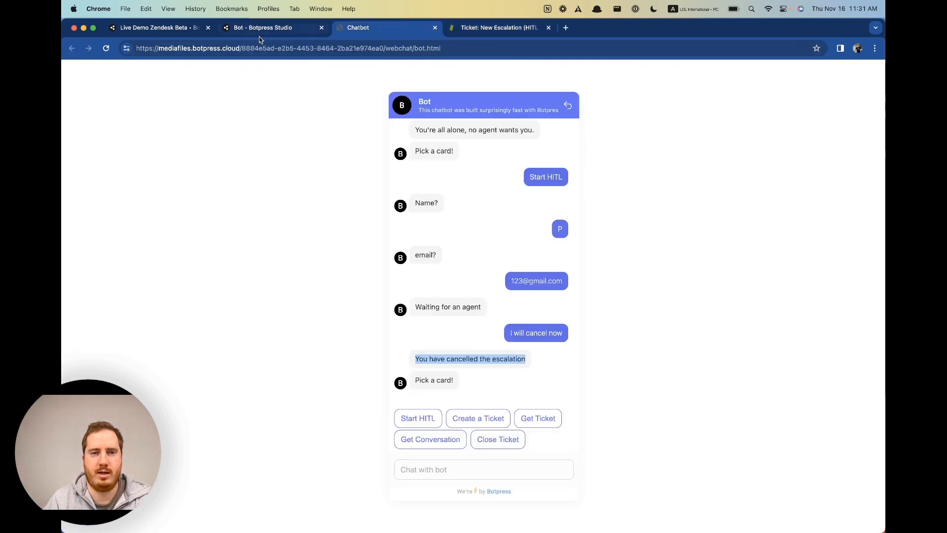
left_click(260, 38)
scroll(551, 353, "down", 2)
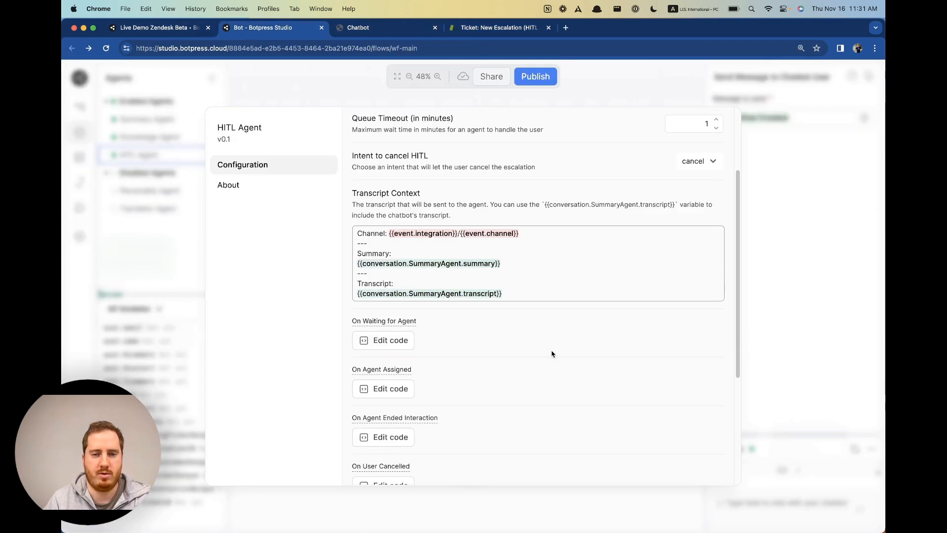
Add the line 'Remember, be nice to the user, they user pays for your meals. :)' to Transcript Context.
left_click(576, 287)
key("Return")
key("Return")
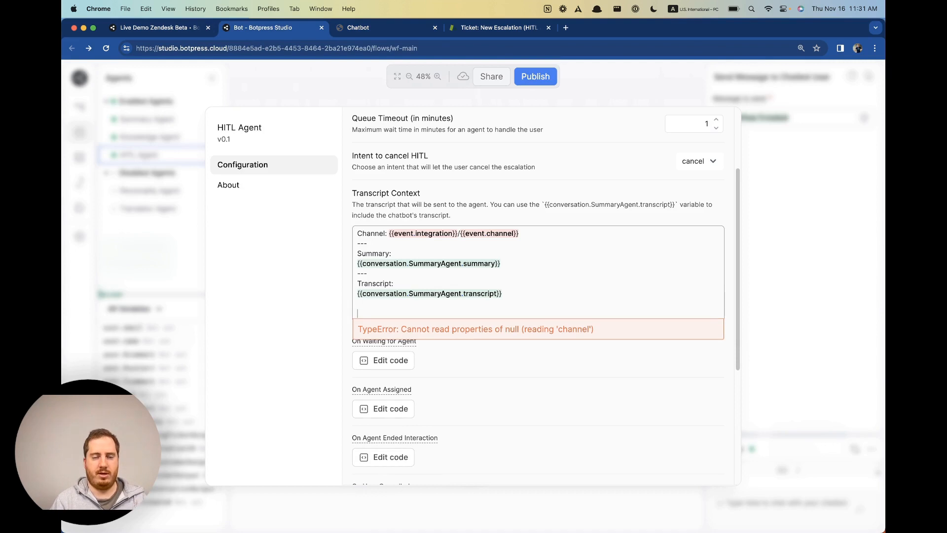
type("Rememb")
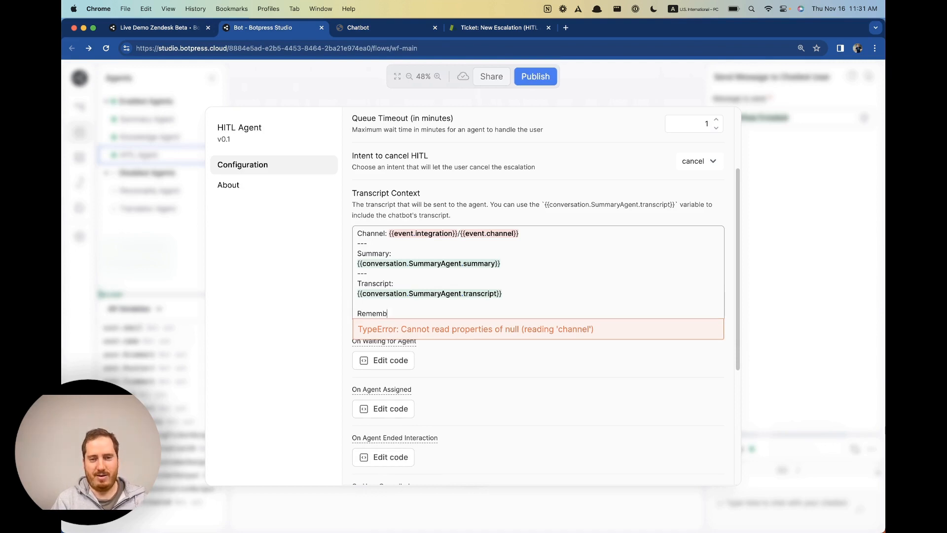
type("er, be nice to the user, they ")
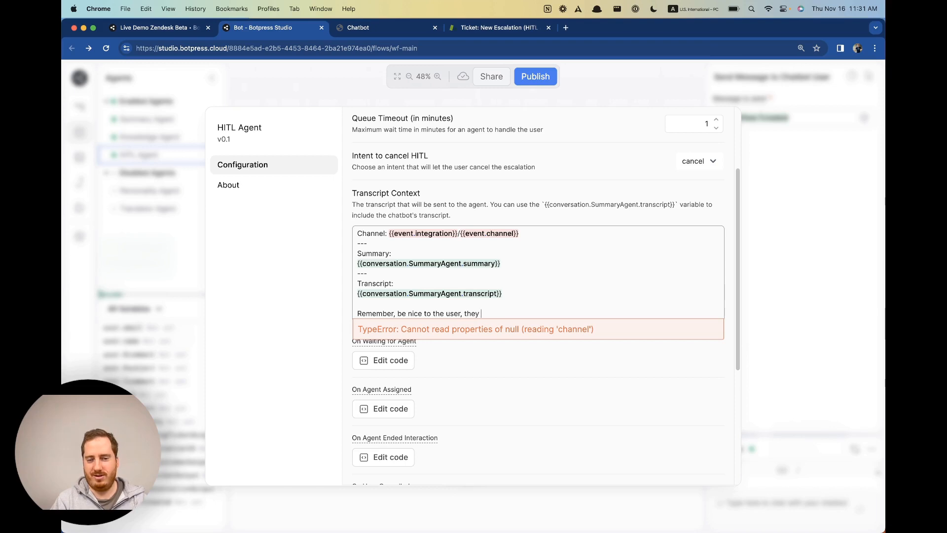
key("BackSpace")
key("BackSpace")
type(" user pays for your meals")
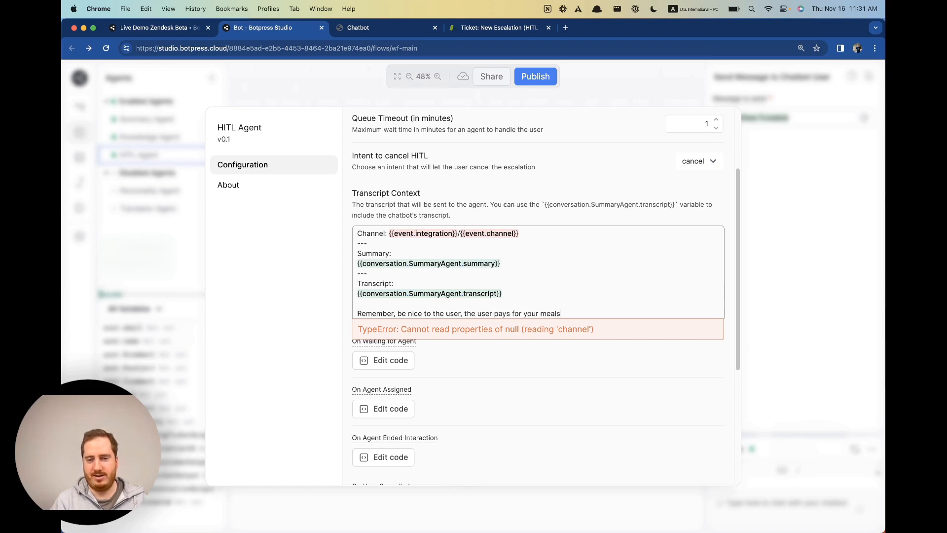
type(".")
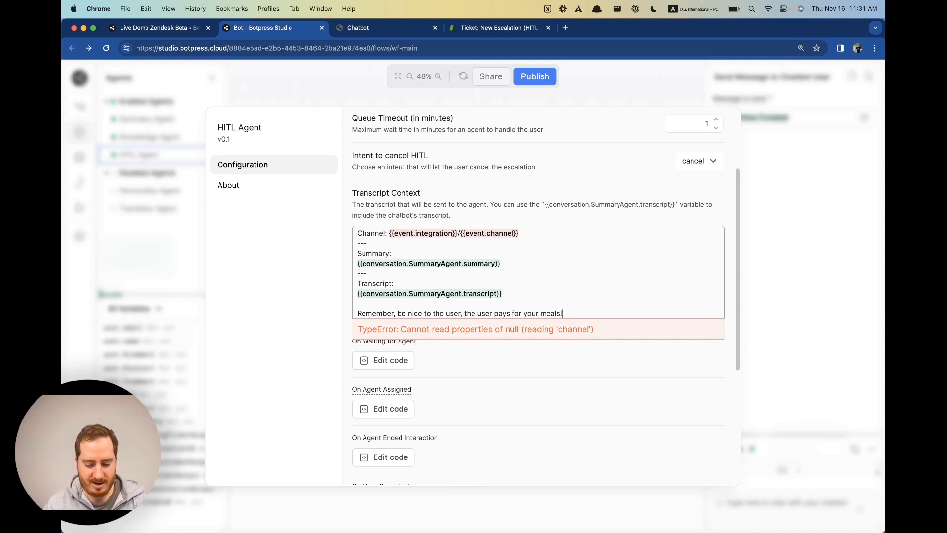
type(" :)")
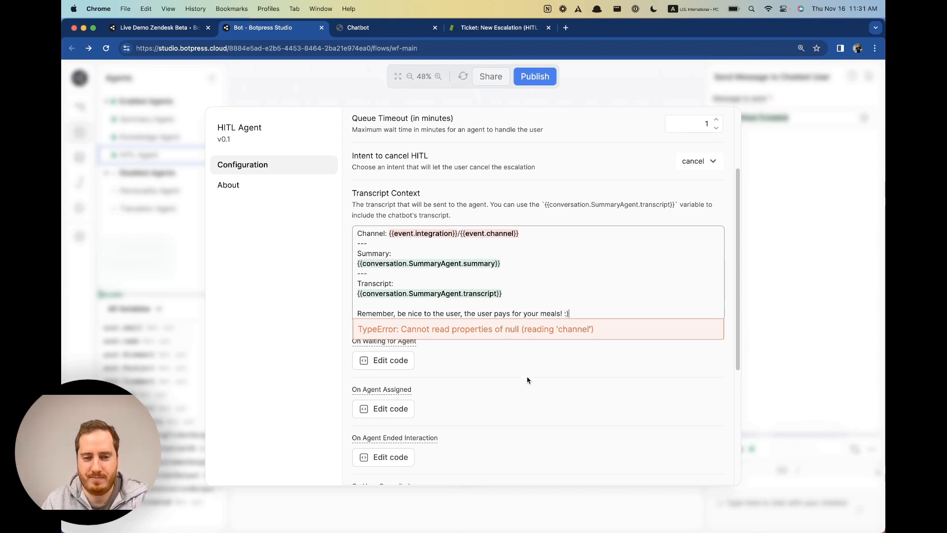
left_click(528, 380)
Try a {{workflow}} placeholder at the end of the transcript note, then remove it.
left_click(359, 28)
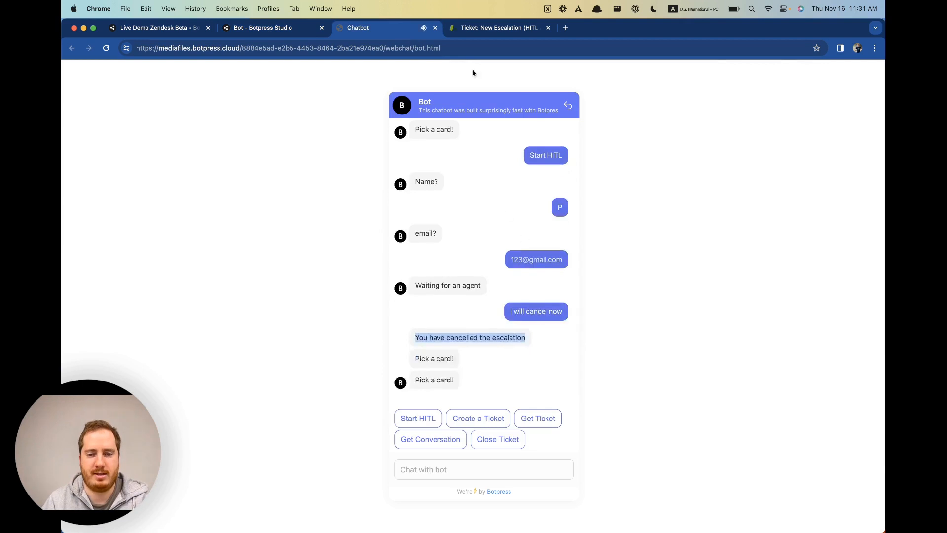
left_click(490, 29)
left_click(270, 28)
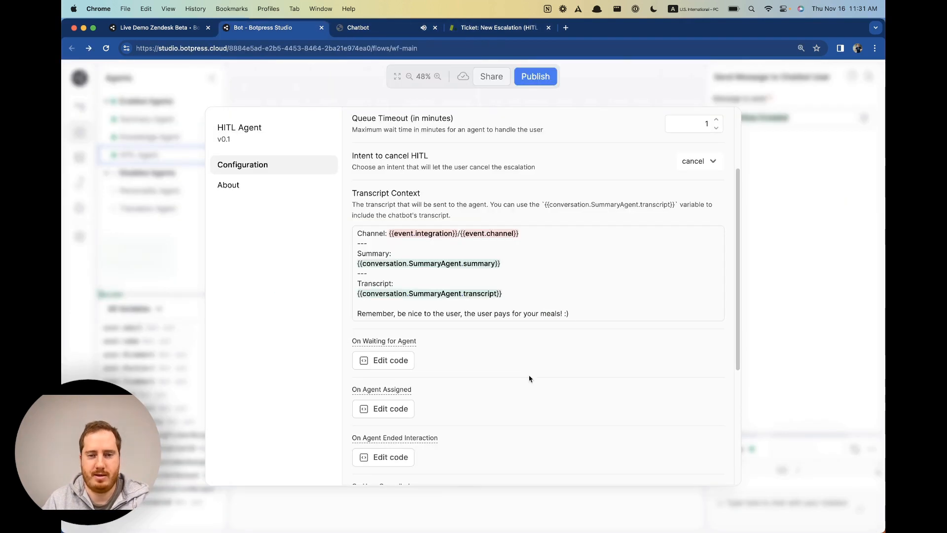
left_click(617, 314)
type("@us")
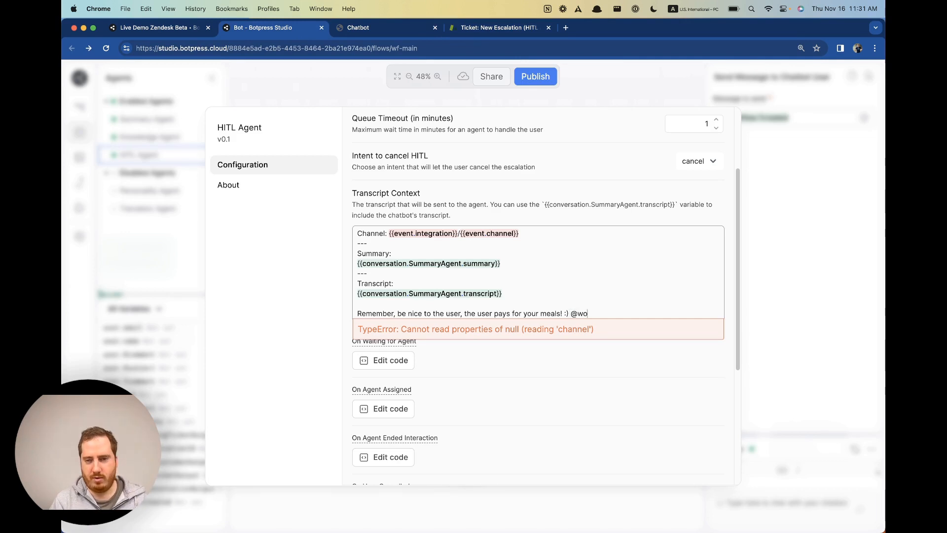
key("BackSpace")
key("BackSpace")
key("BackSpace")
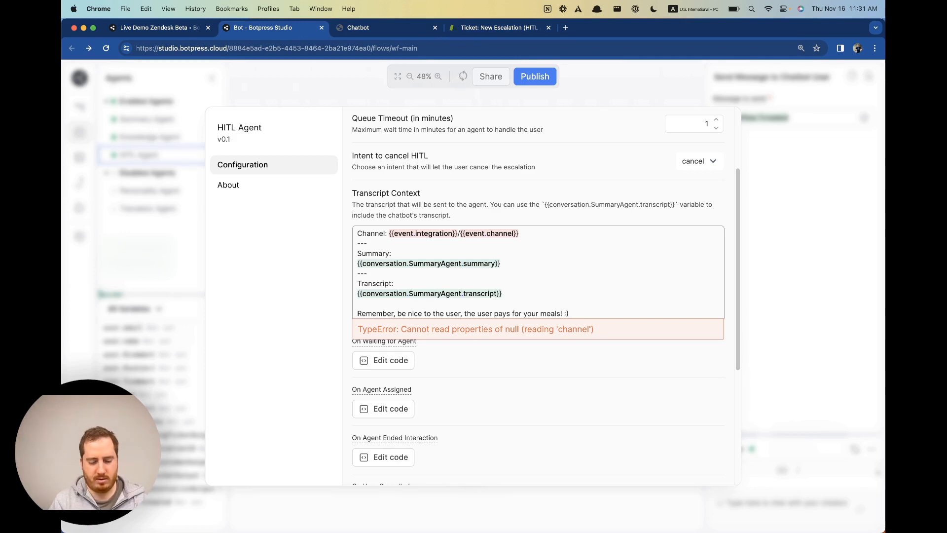
type("{{workflow")
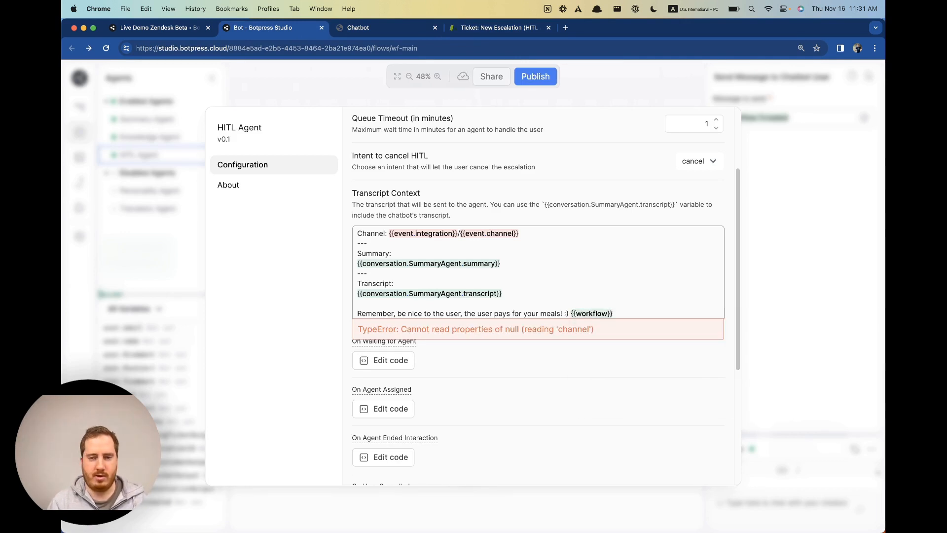
left_click_drag(572, 313, 637, 312)
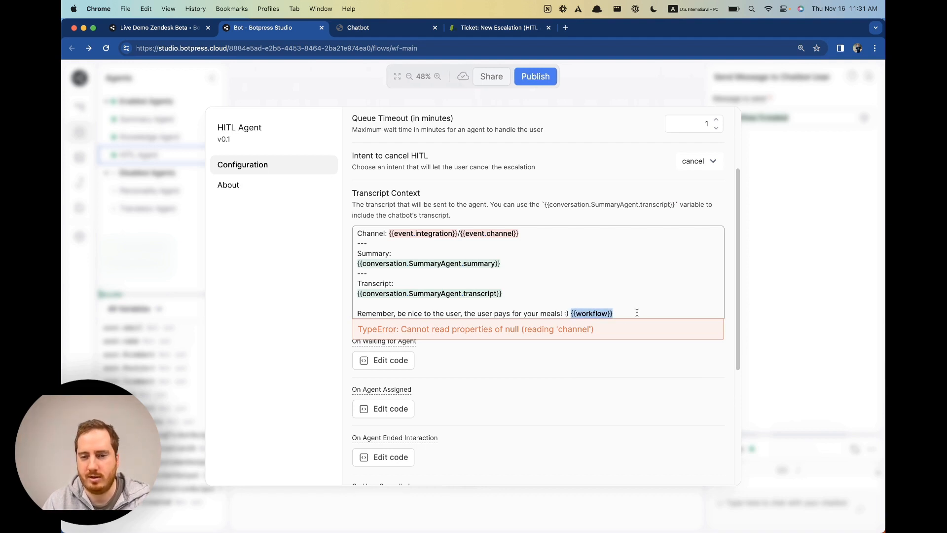
key("BackSpace")
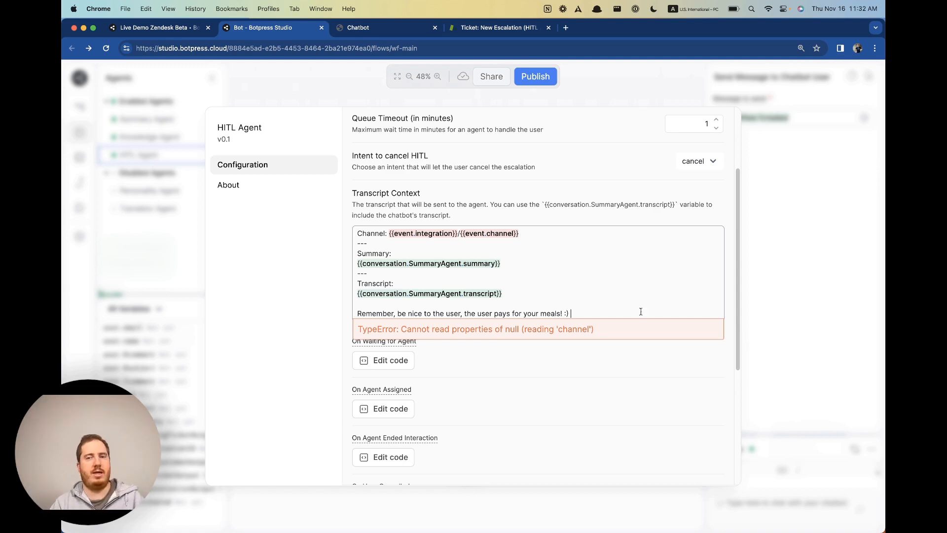
Check Zendesk ticket #24, remove a test {{}} placeholder, and close the HITL Agent settings.
left_click(459, 27)
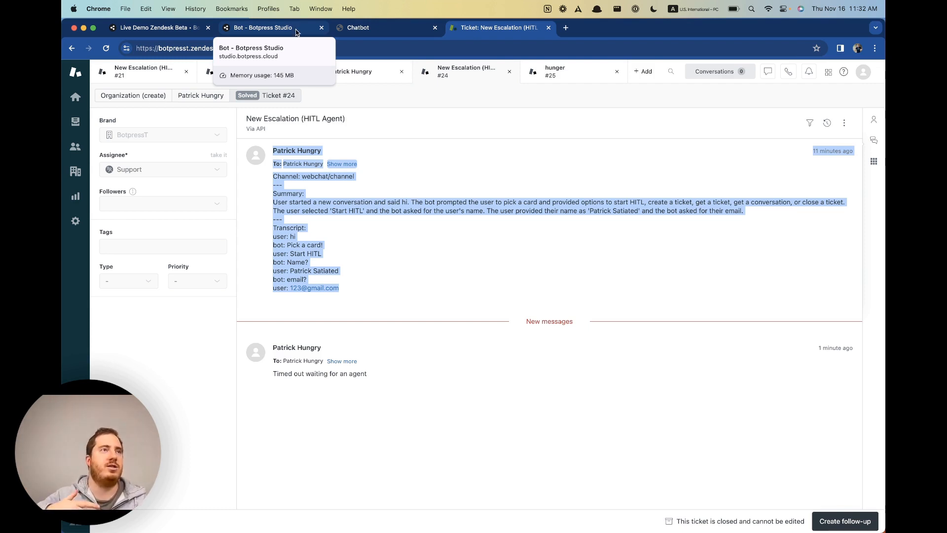
left_click(260, 25)
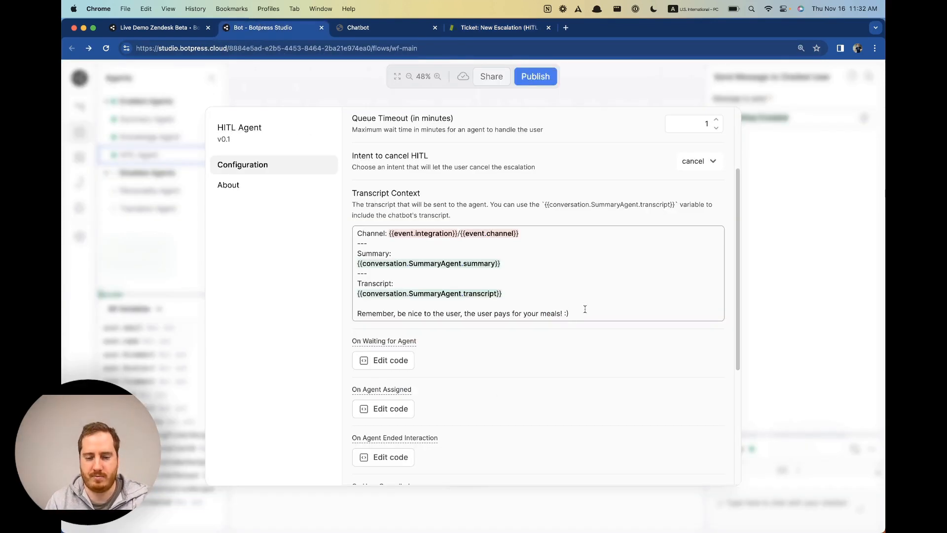
key("Return")
key("Return")
type("{{")
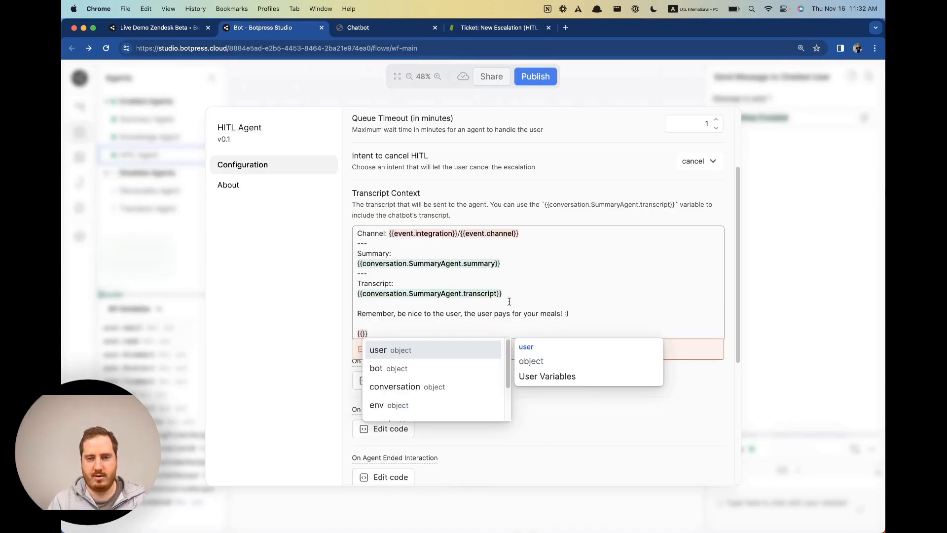
left_click(468, 324)
left_click_drag(356, 333, 378, 333)
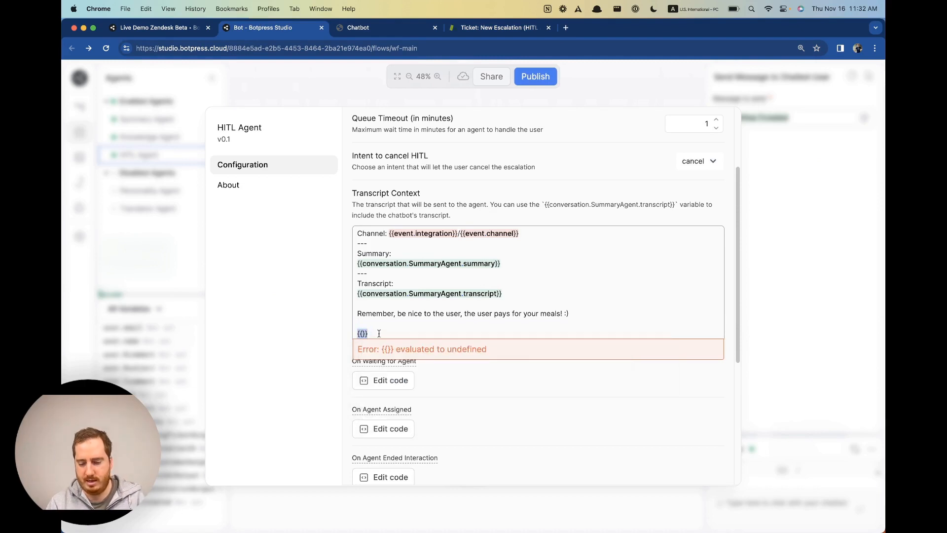
key("BackSpace")
key("Escape")
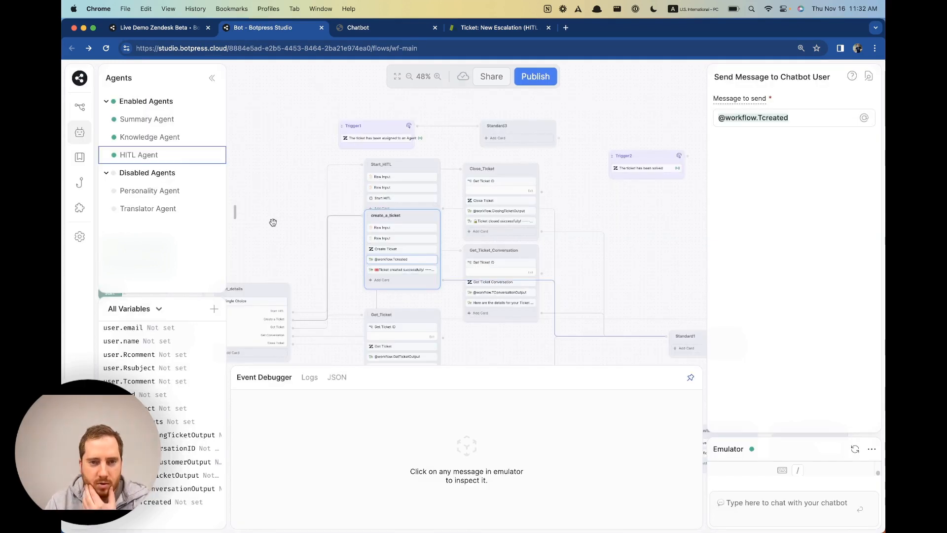
Create a workflow String variable named productName.
left_click_drag(273, 222, 416, 239)
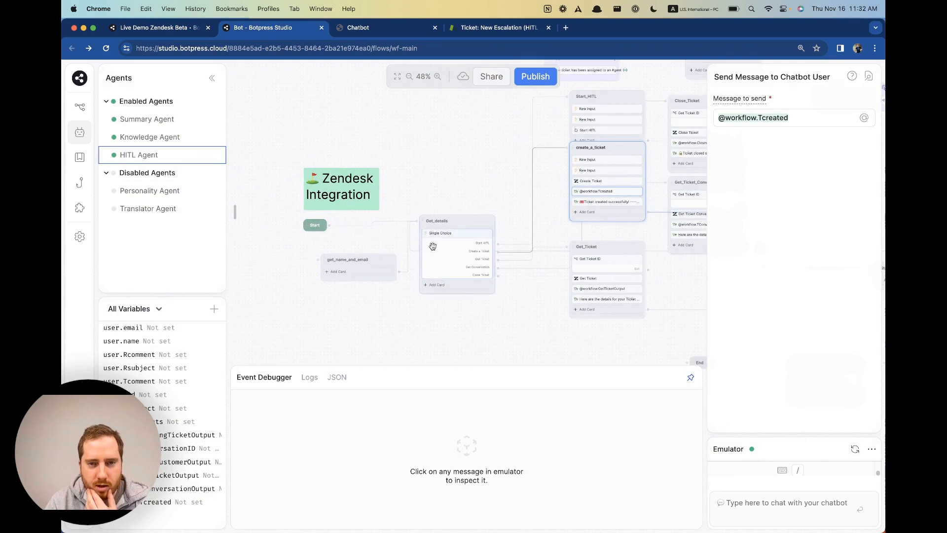
left_click(459, 286)
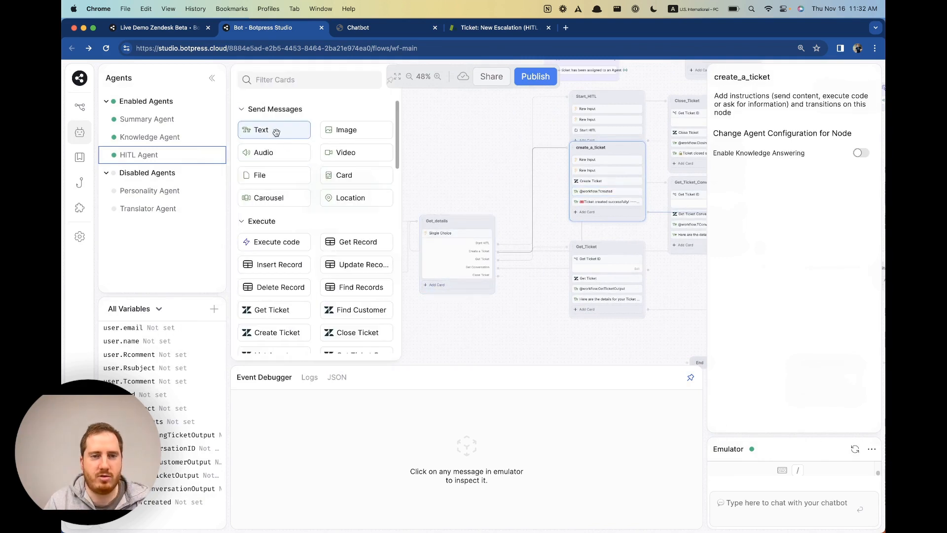
left_click(467, 170)
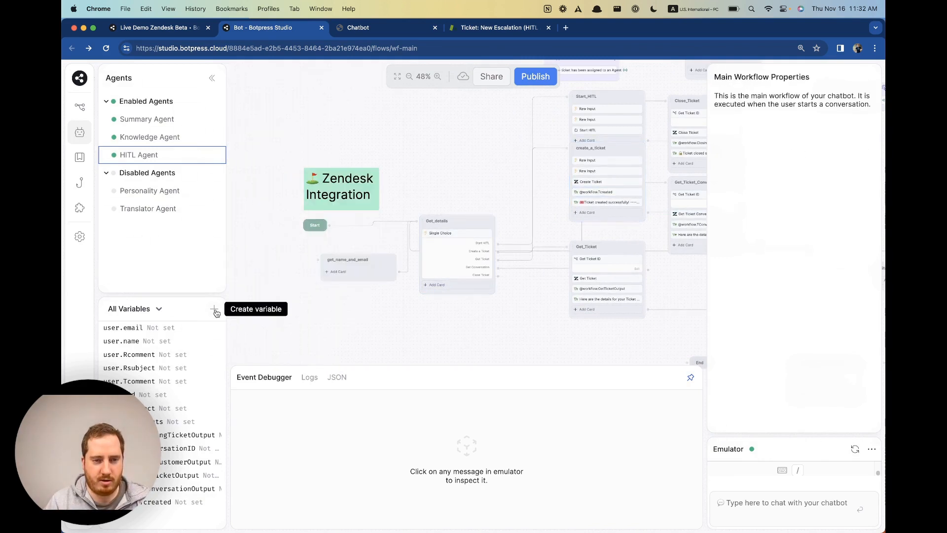
left_click(214, 309)
type("product")
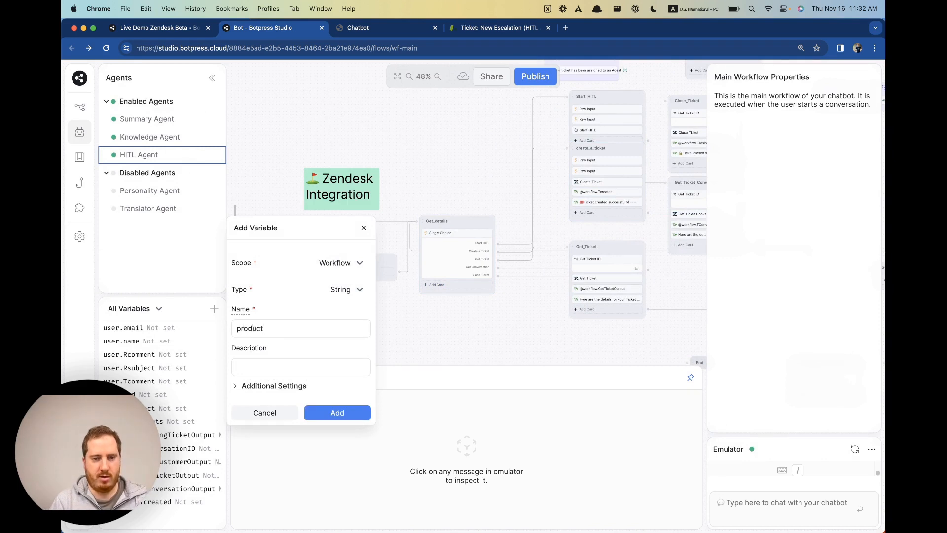
type("Name")
left_click(366, 405)
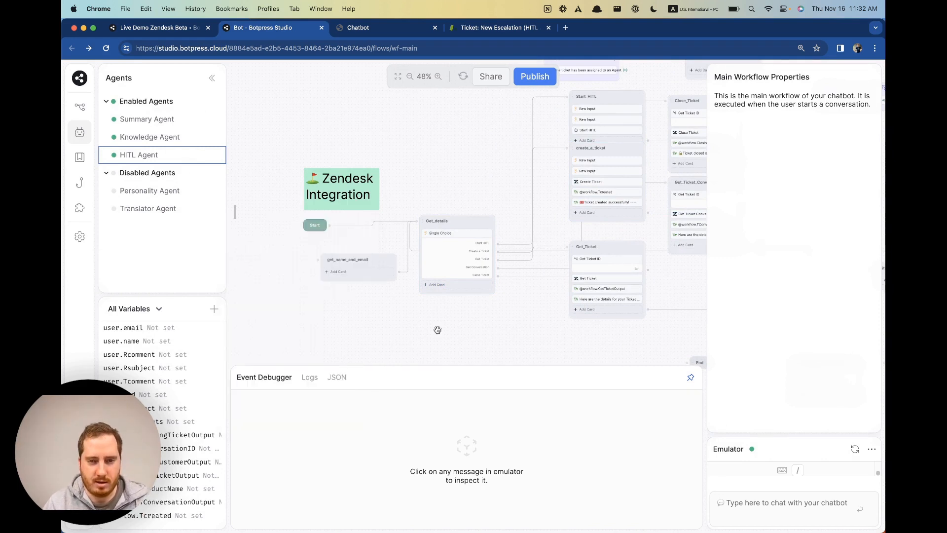
Add a Text card to the Get_details node and reopen its card list.
left_click(436, 285)
left_click_drag(285, 122, 454, 285)
right_click(437, 285)
left_click(463, 323)
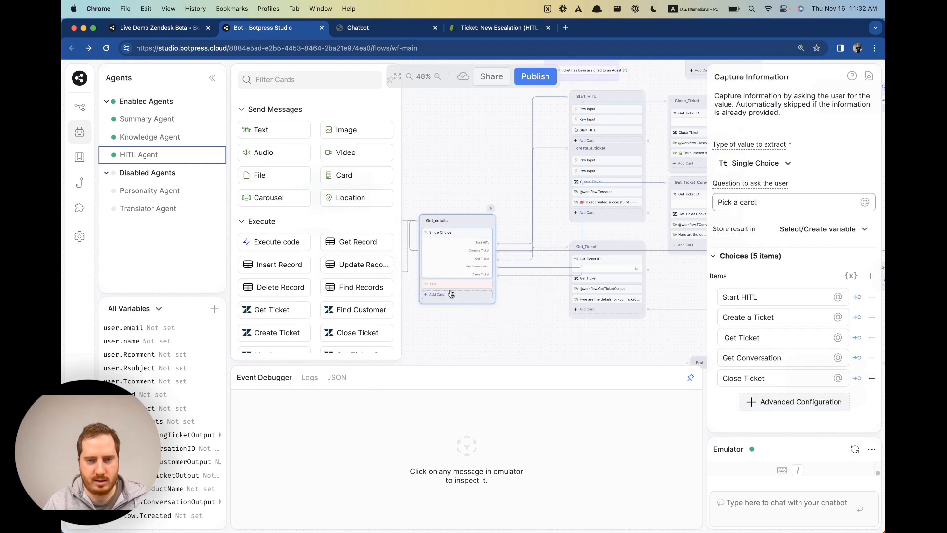
left_click(450, 295)
scroll(338, 274, "down", 2)
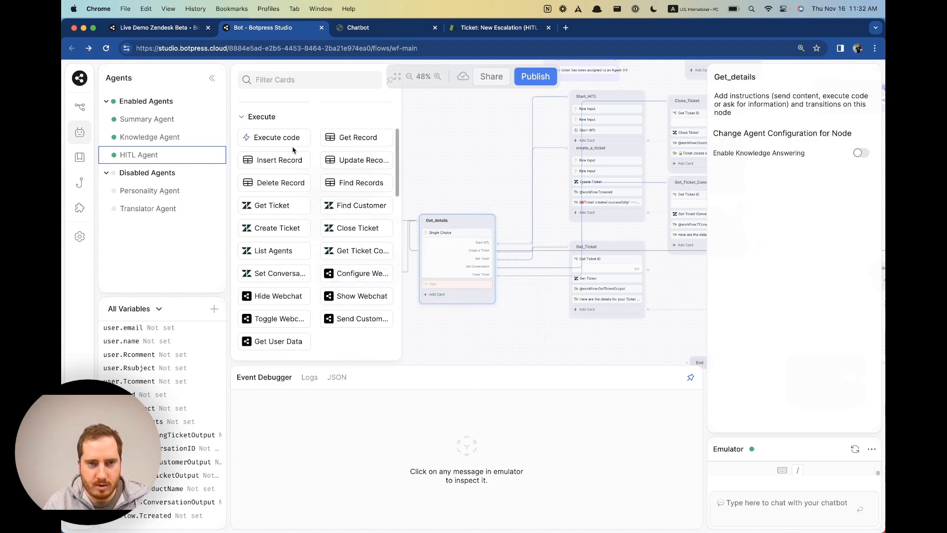
Add an Execute code card to Get_details setting workflow.productName to 'Keyboard with loud keystrokes'.
left_click(267, 133)
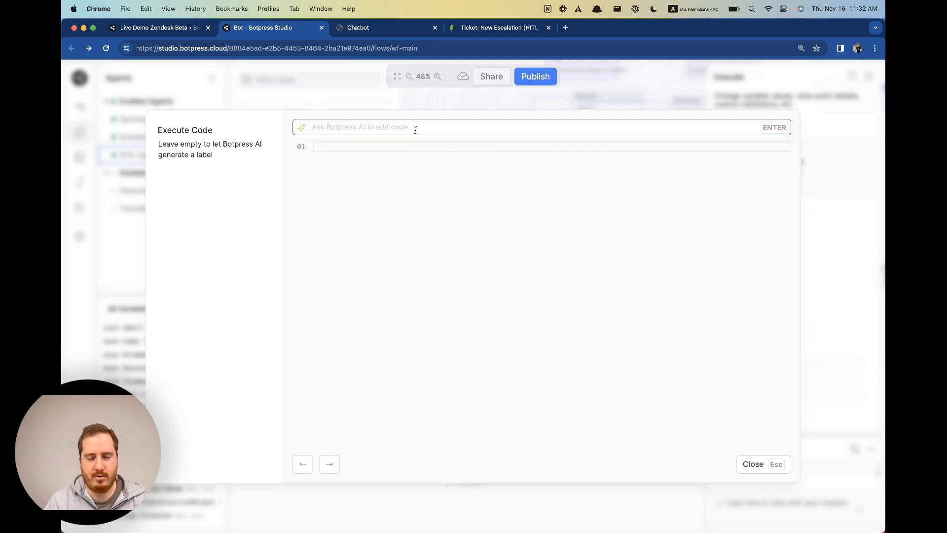
type("set the produc")
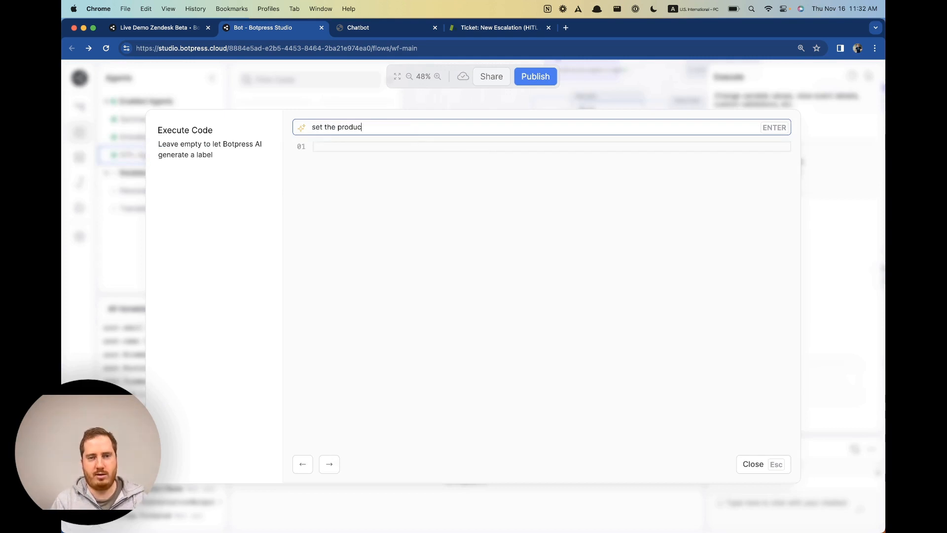
type("t name to \"")
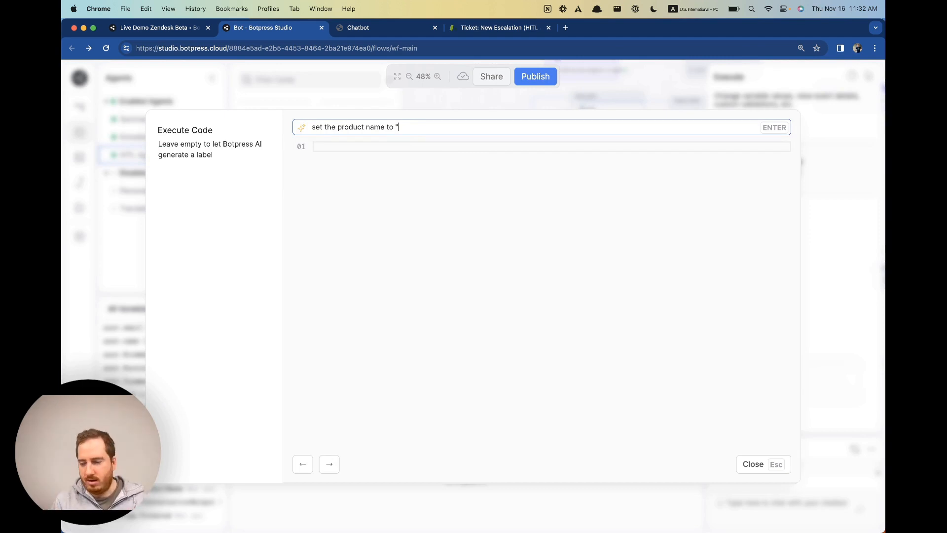
type("Key")
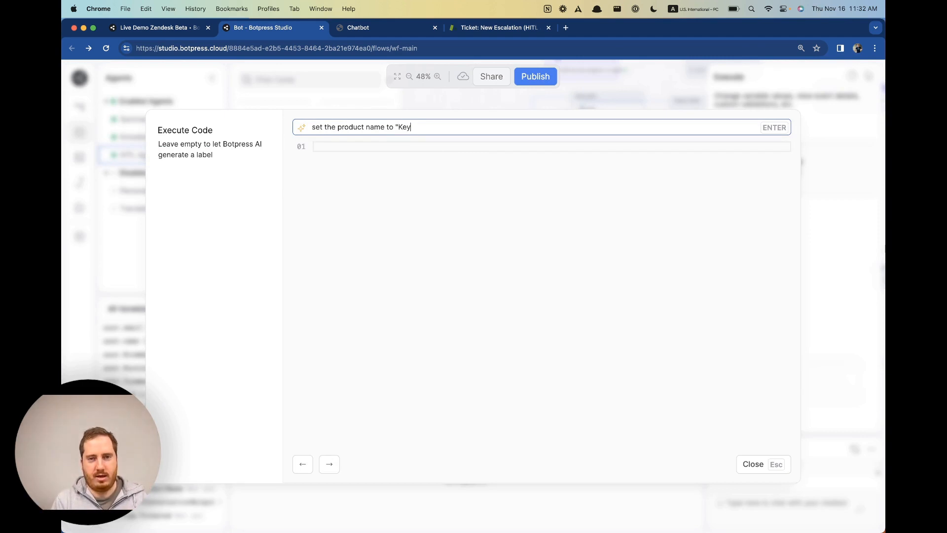
type("board w")
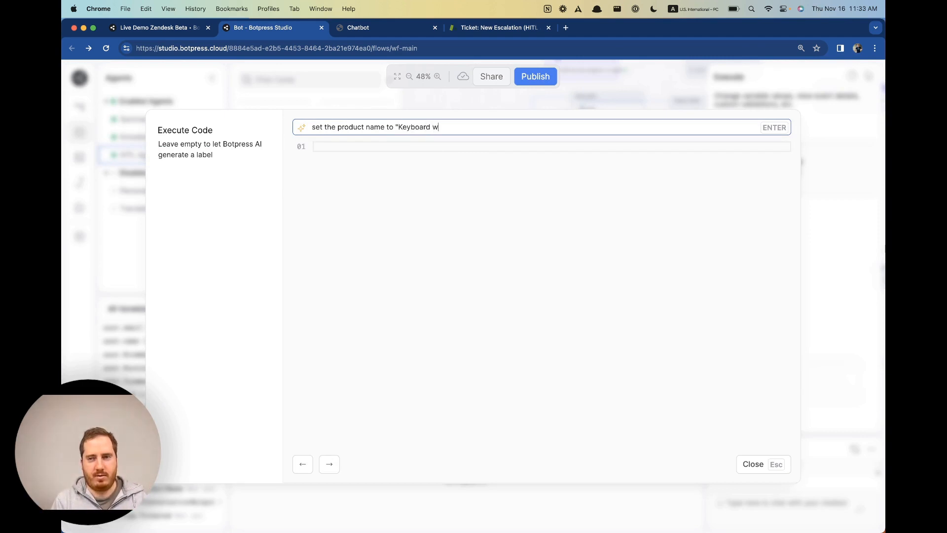
type("ith loud ke")
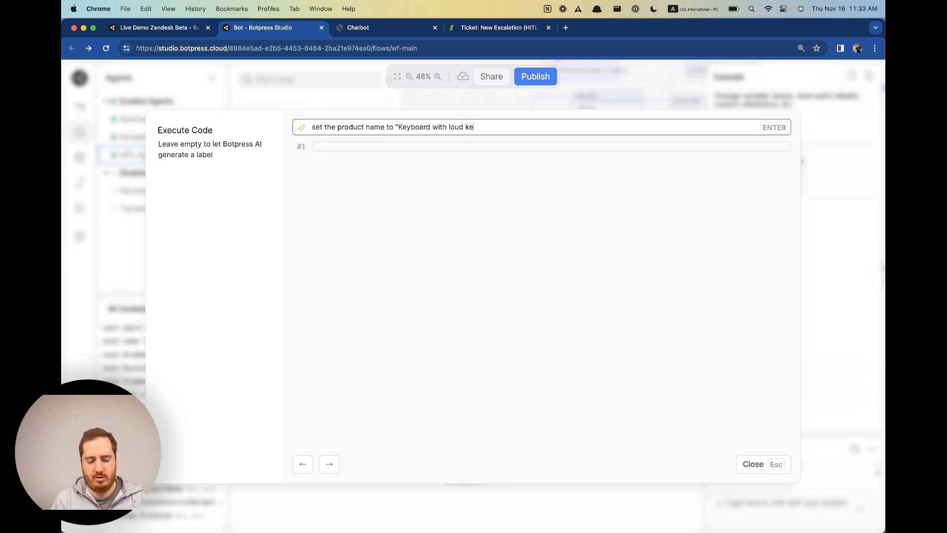
type("yst")
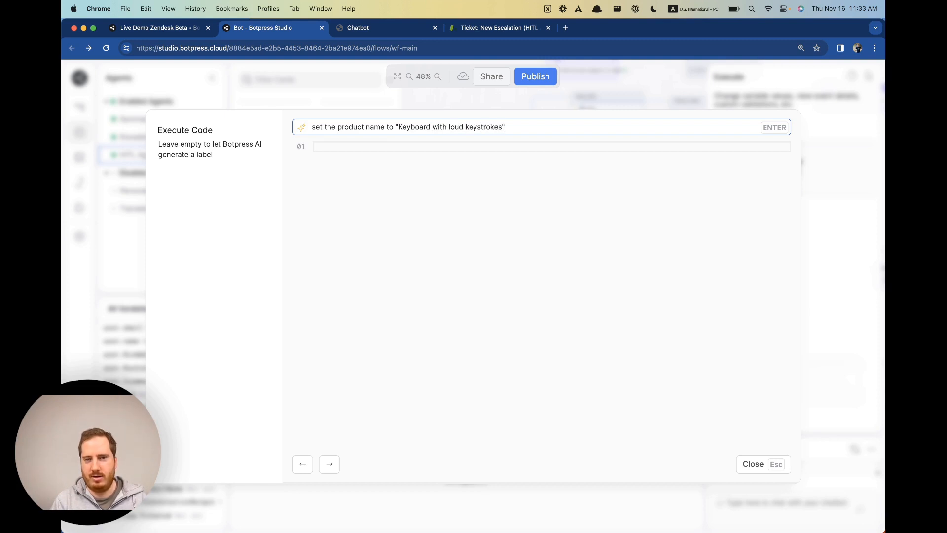
type("rokes\"")
key("Return")
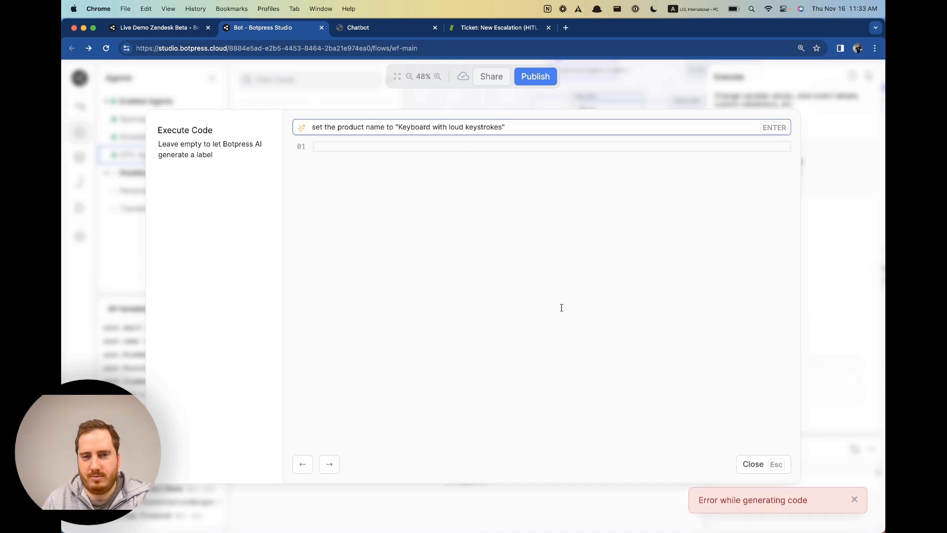
triple_click(403, 125)
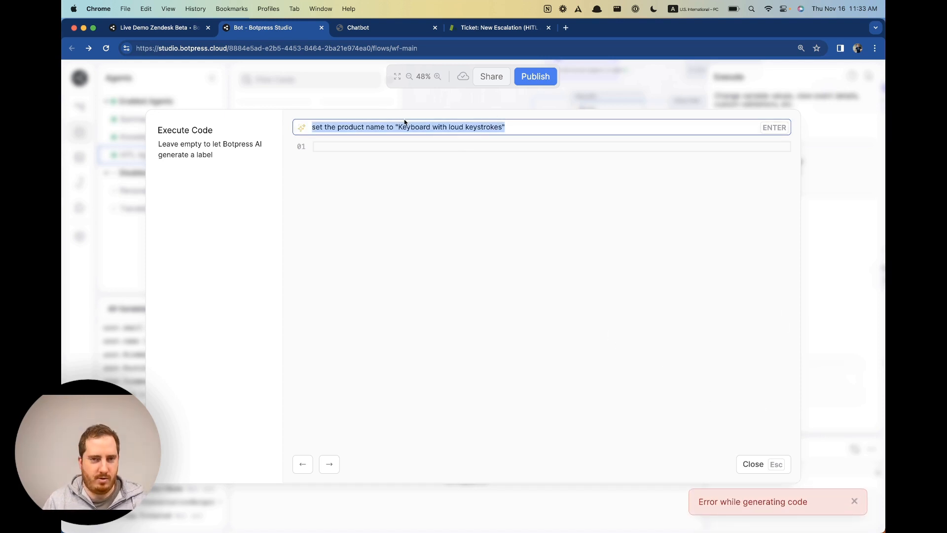
left_click(402, 125)
mouse_move(397, 126)
left_mouse_down()
mouse_move(522, 133)
mouse_move(387, 127)
mouse_move(397, 126)
left_mouse_up()
key("super+c")
key("Escape")
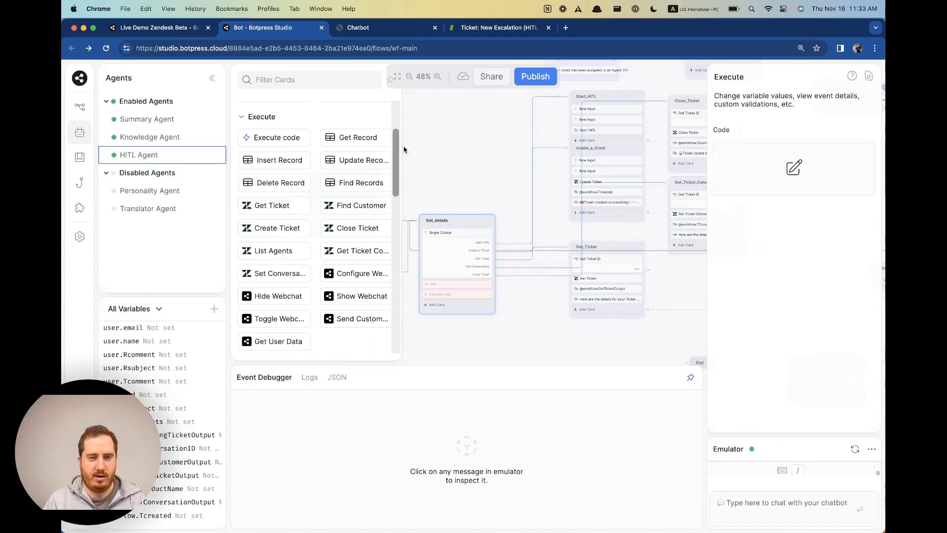
left_click(794, 167)
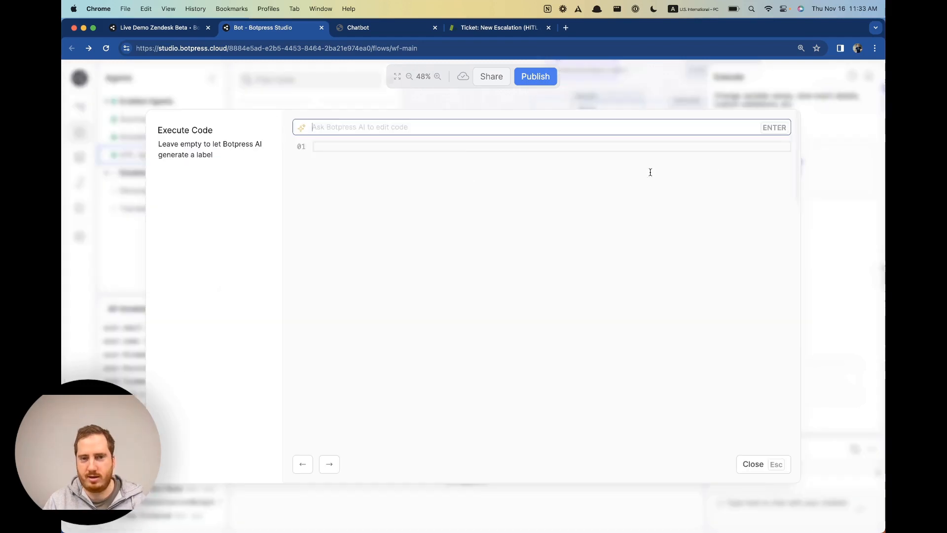
type("workflow")
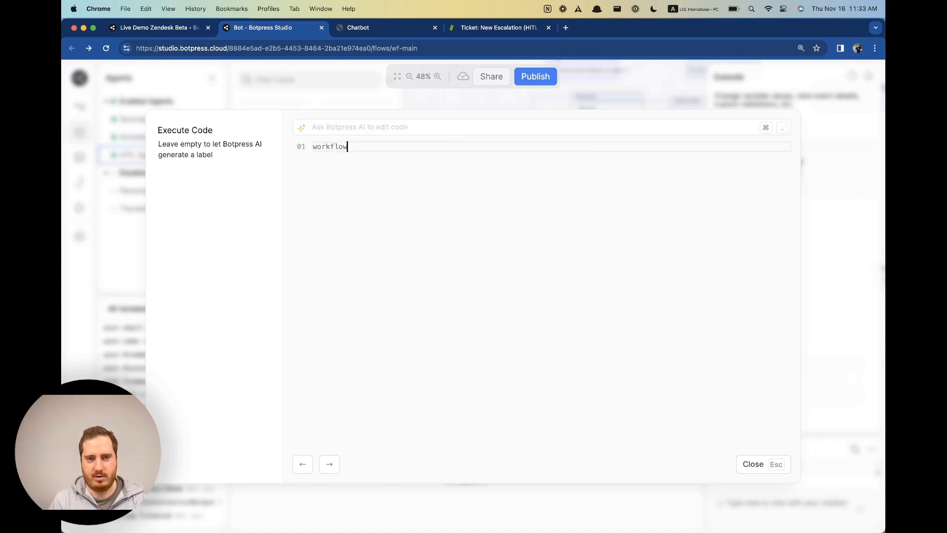
type(".productName")
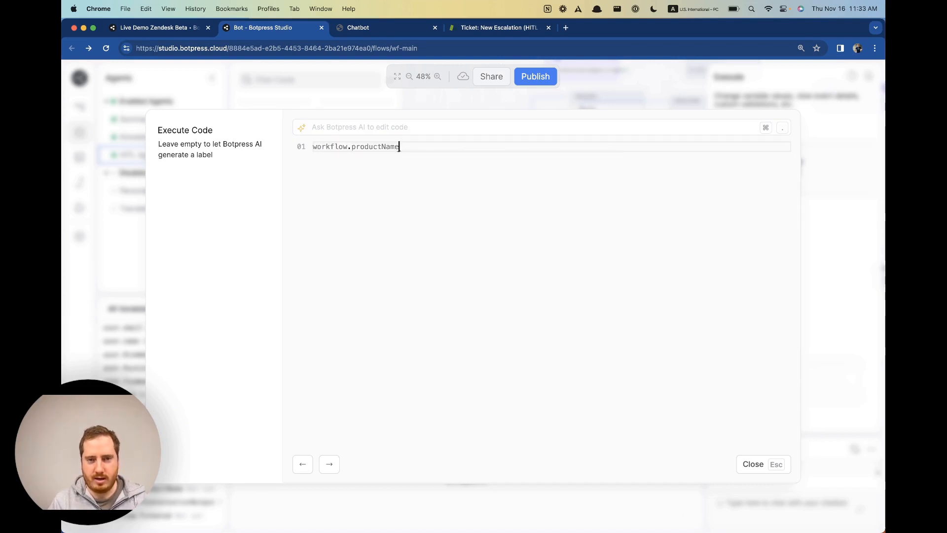
type(" = \"Keyboard with Cool keystrokes\"")
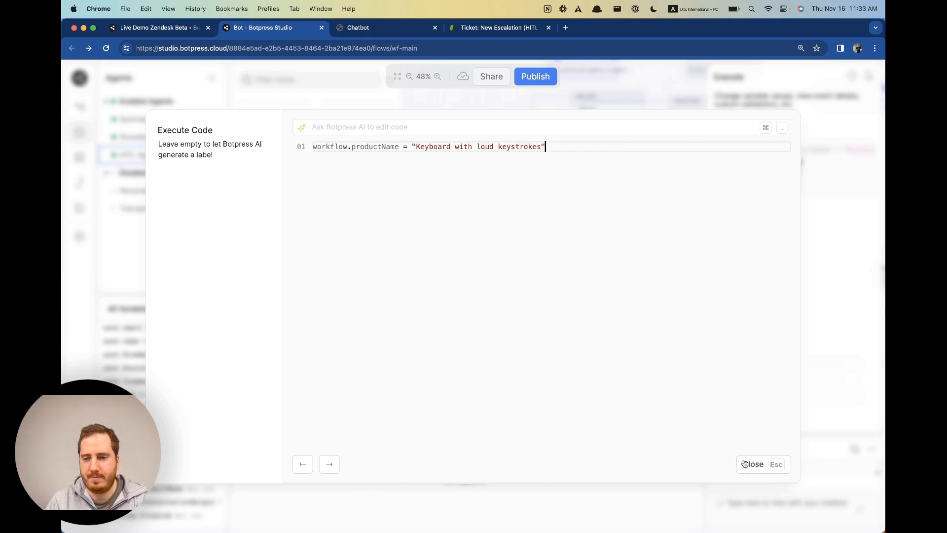
key("Escape")
Delete the Text card and move the Execute code card above Single Choice.
right_click(458, 285)
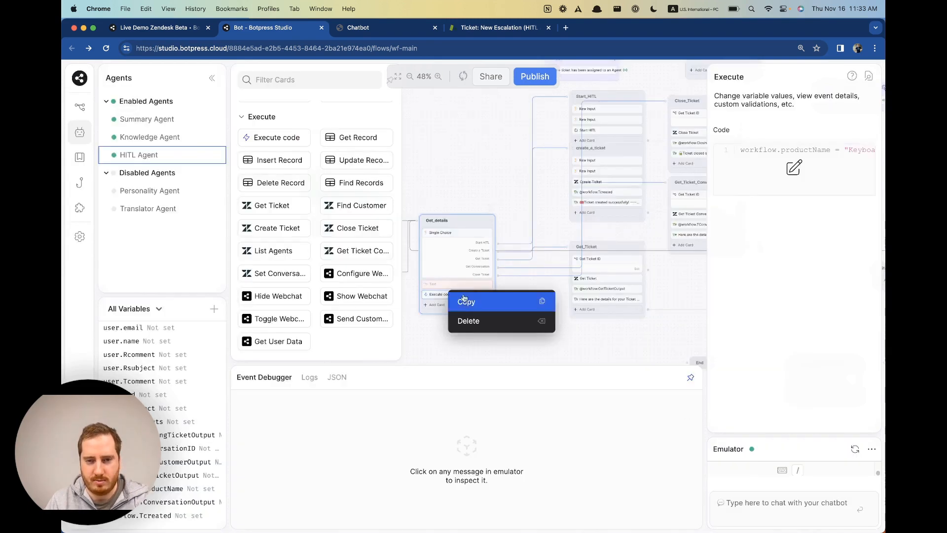
left_click(469, 320)
left_click_drag(446, 284, 441, 229)
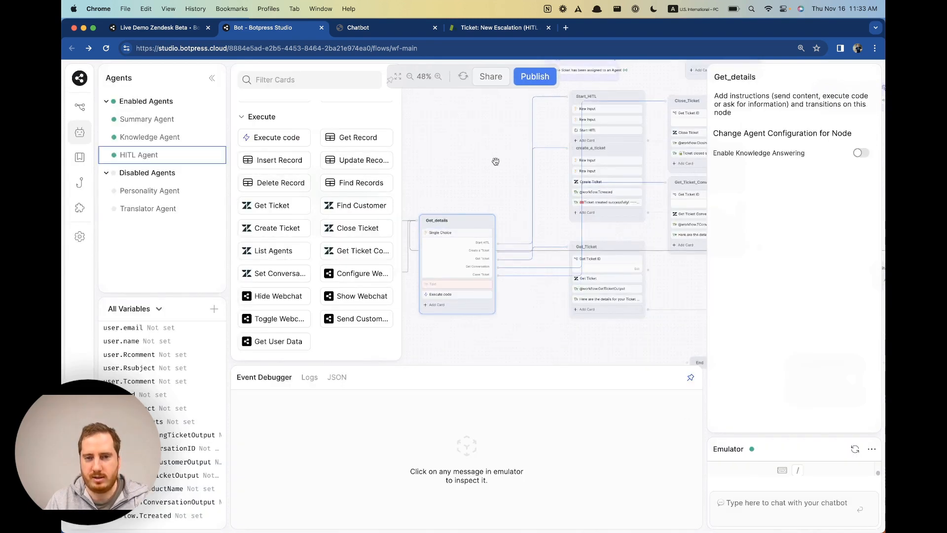
left_click(495, 161)
right_click(458, 286)
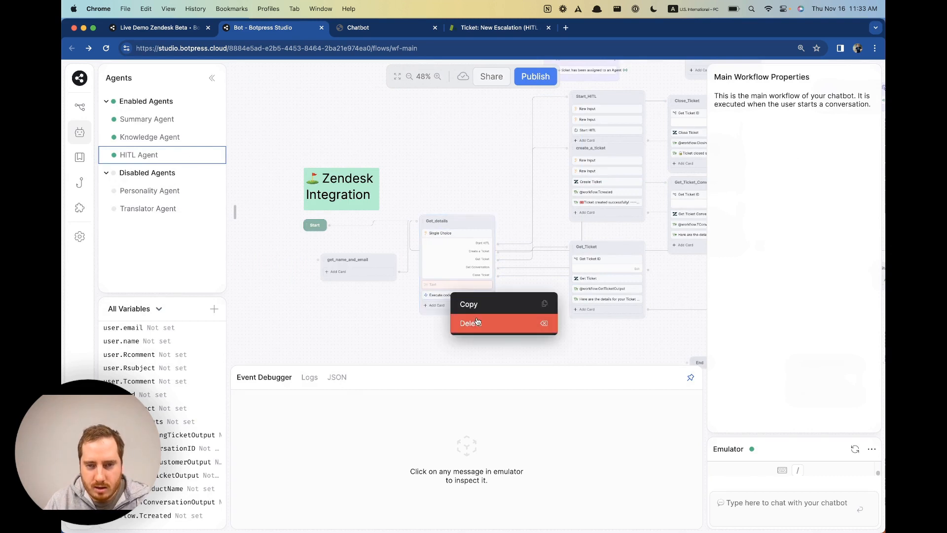
left_click(469, 321)
left_click_drag(459, 284, 458, 228)
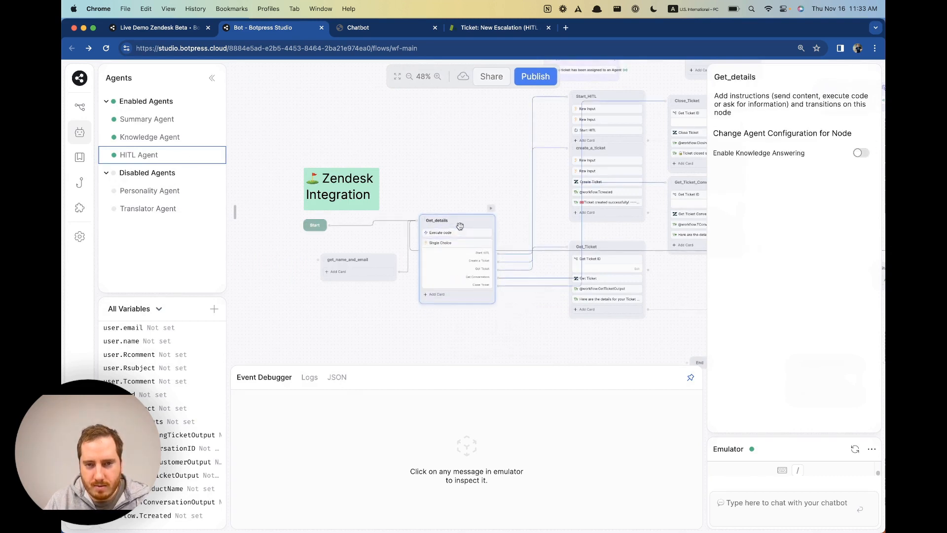
left_click(452, 184)
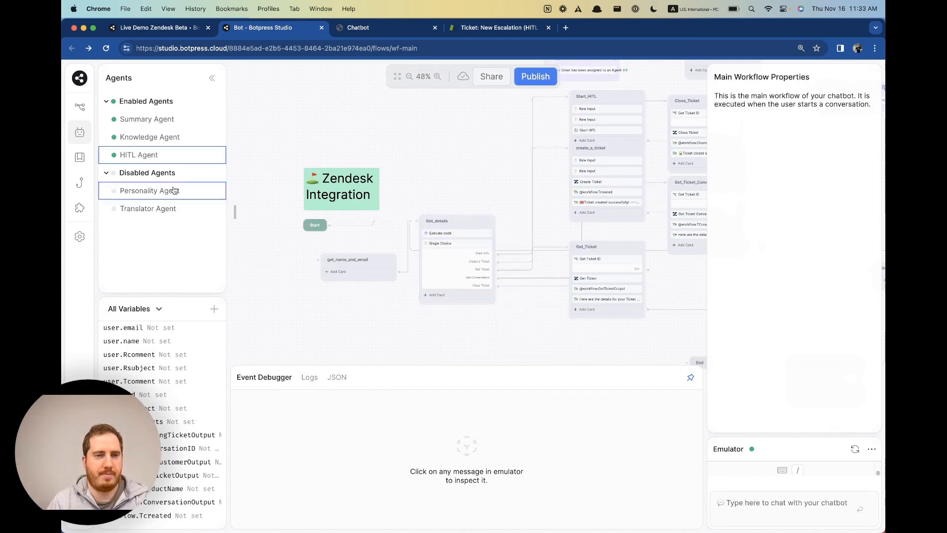
Append 'Product name : {{workflow.productName}}' as a new line in the HITL Agent's Transcript Context.
left_click(146, 155)
scroll(524, 436, "down", 2)
left_click(598, 388)
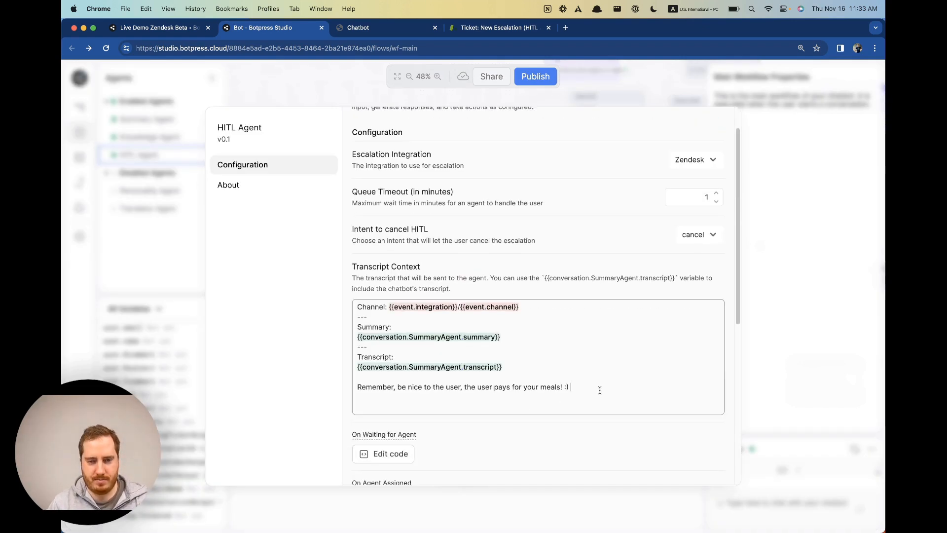
key("Return")
key("Return")
type("Product")
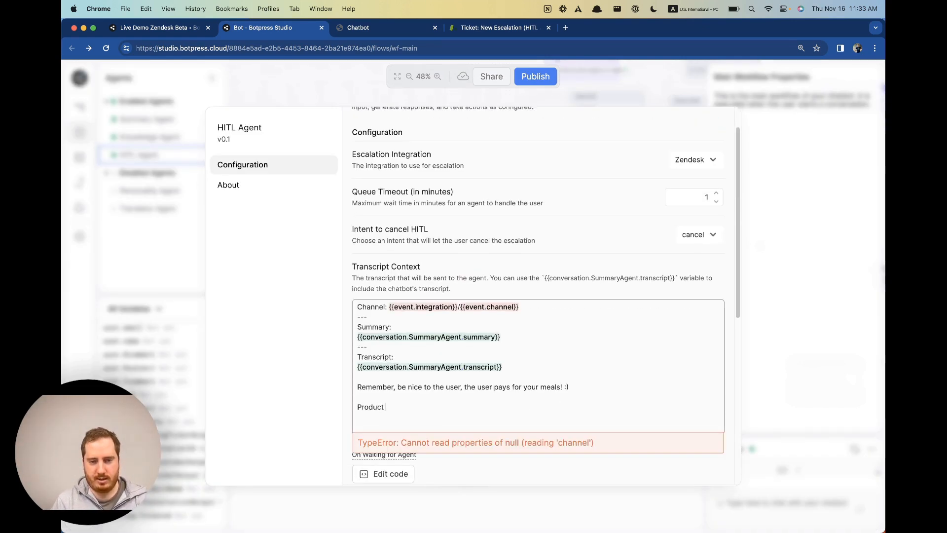
type(" name : ")
type("{{wokr")
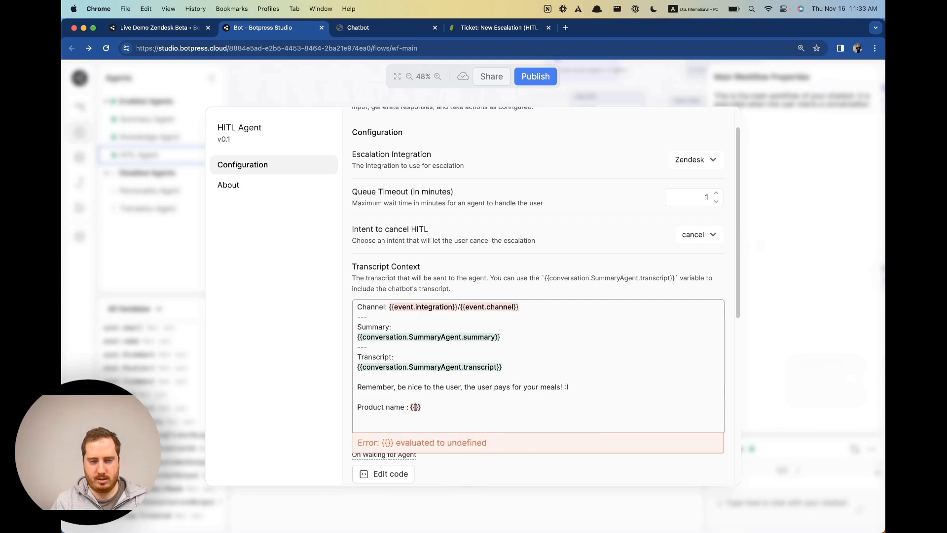
key("Return")
key("BackSpace")
key("BackSpace")
key("BackSpace")
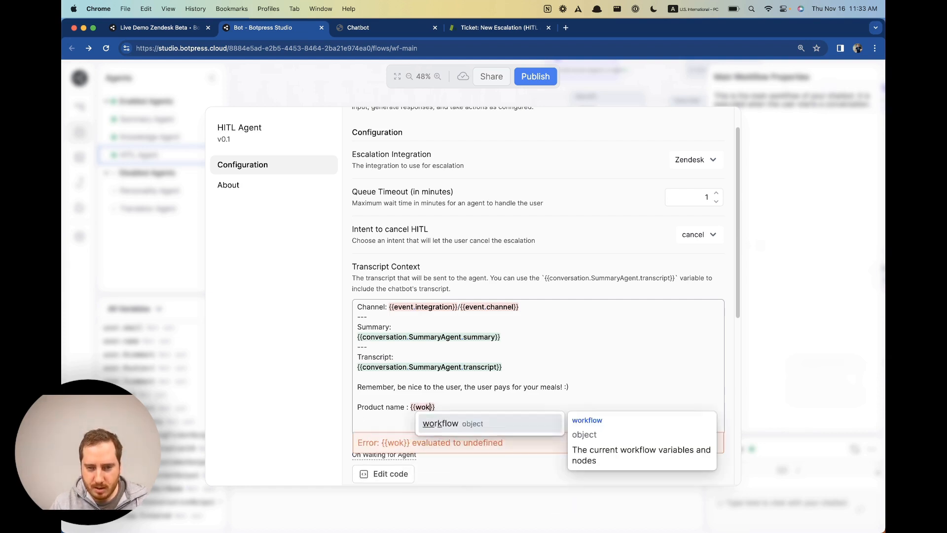
key("Return")
type(".productN")
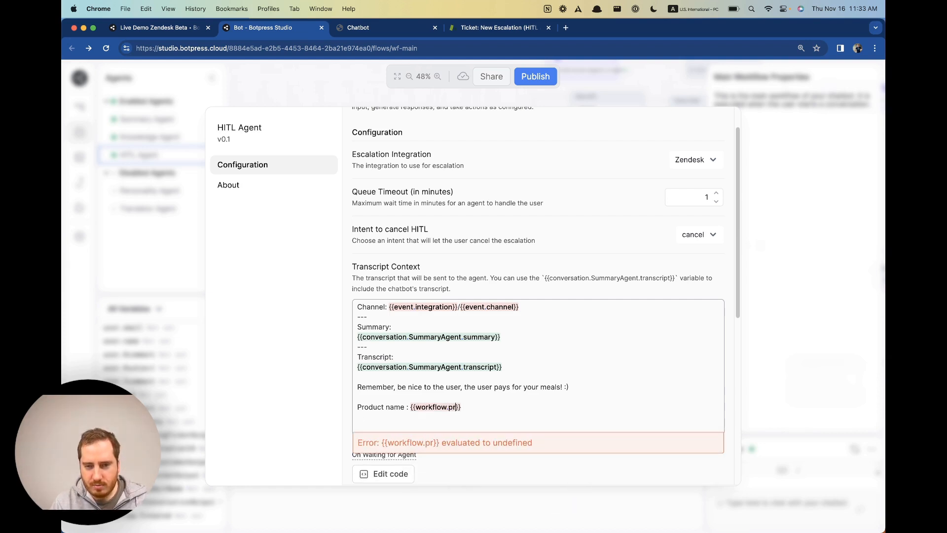
type("ame")
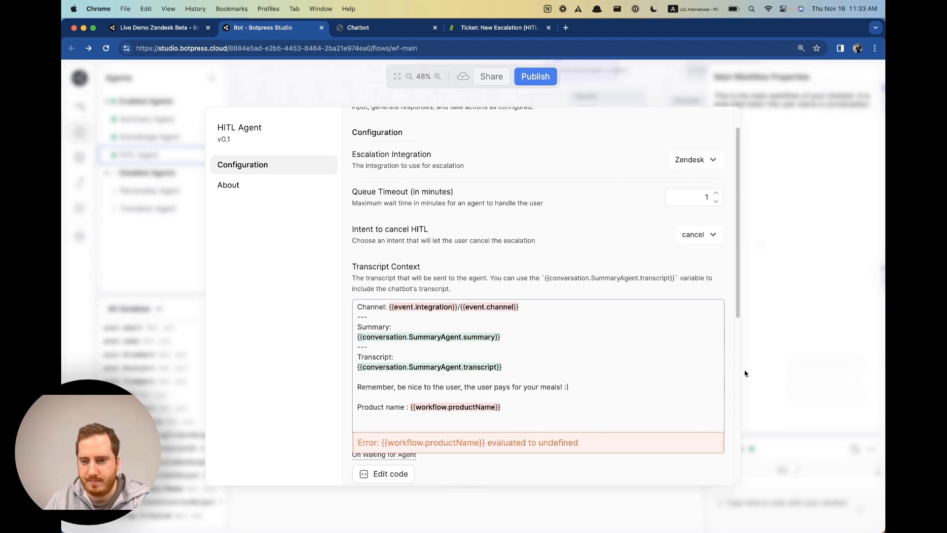
key("Return")
scroll(592, 421, "down", 5)
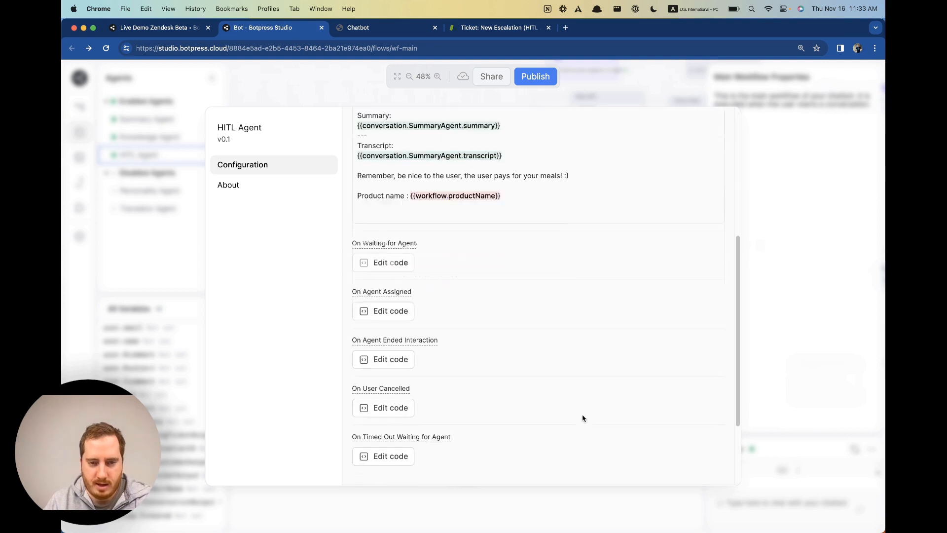
Review the On Waiting for Agent and On Agent Assigned hook code, including agentName usage.
left_click(393, 263)
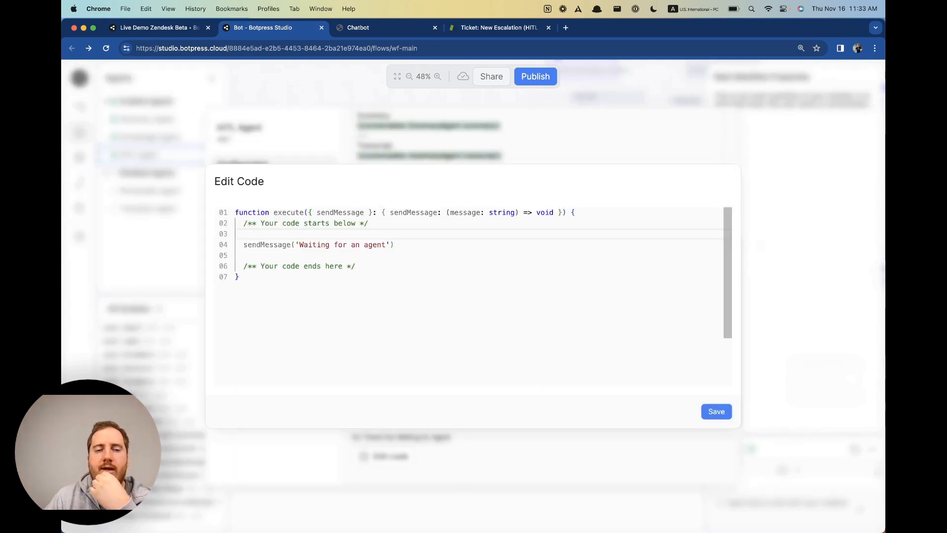
left_click(303, 244)
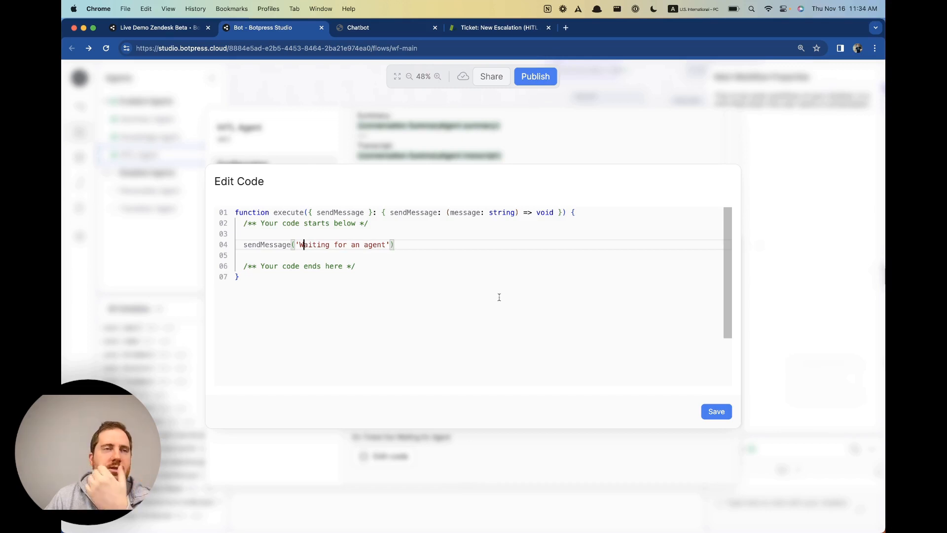
left_click(716, 412)
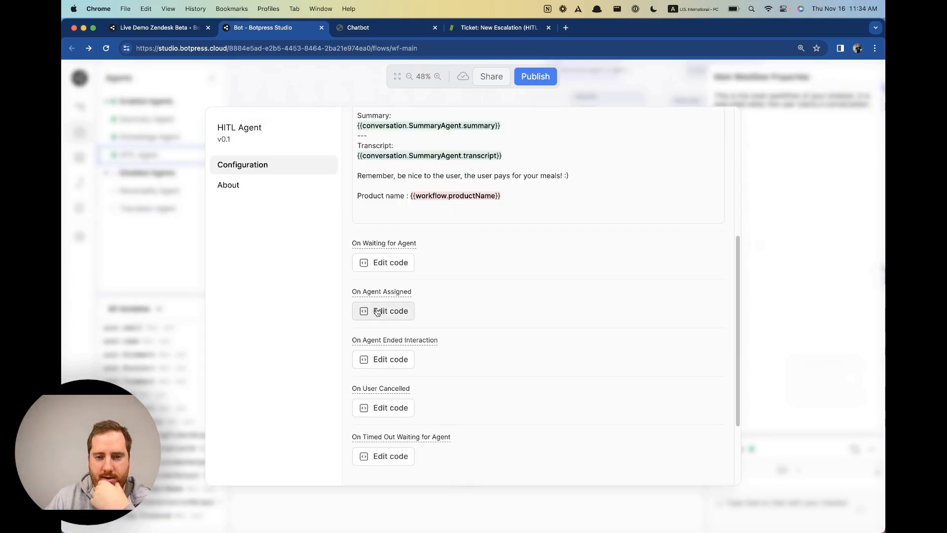
left_click(378, 312)
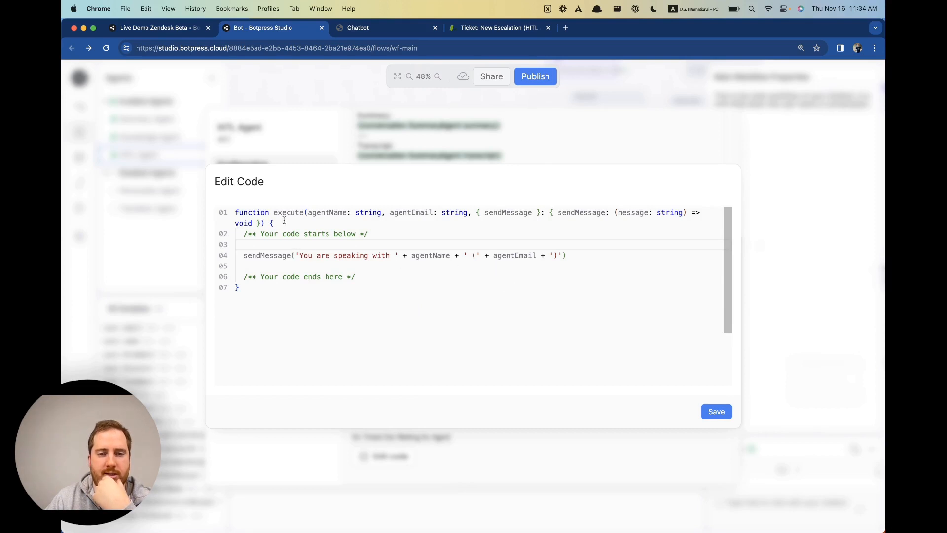
left_click(802, 282)
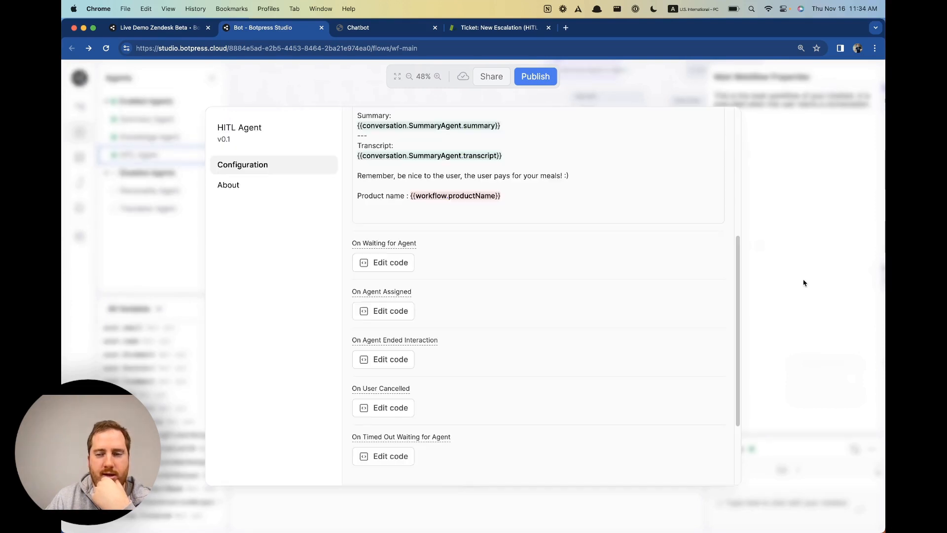
left_click(387, 312)
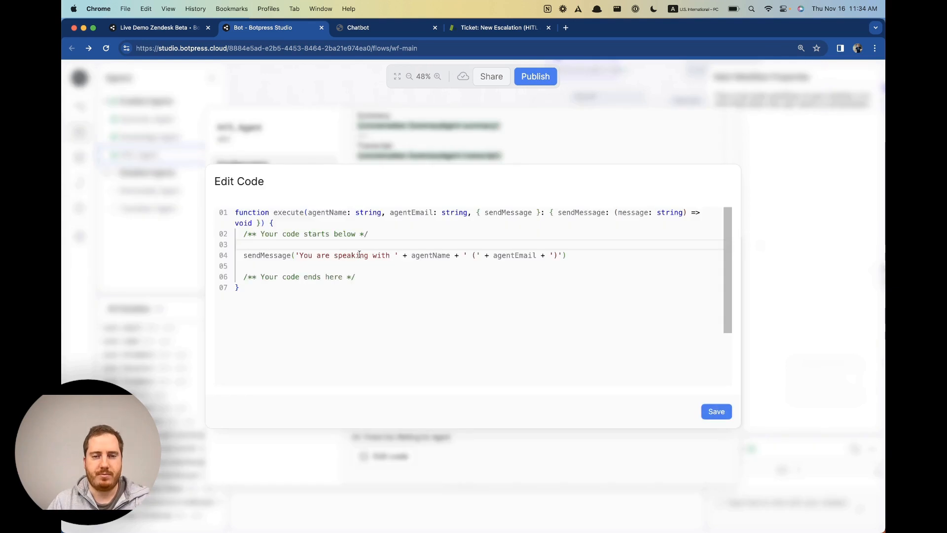
double_click(422, 256)
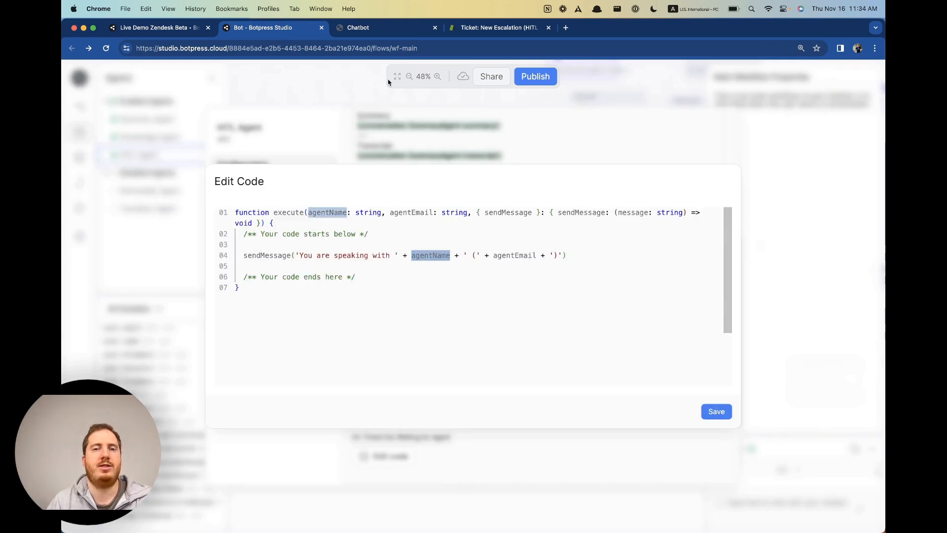
Check Zendesk ticket #24 and its views, then return to the webchat.
left_click(494, 28)
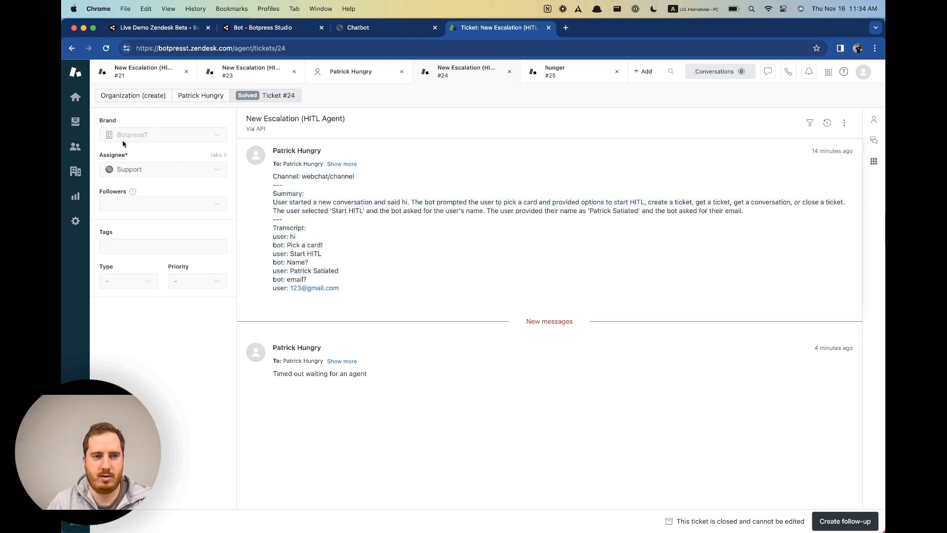
left_click(81, 121)
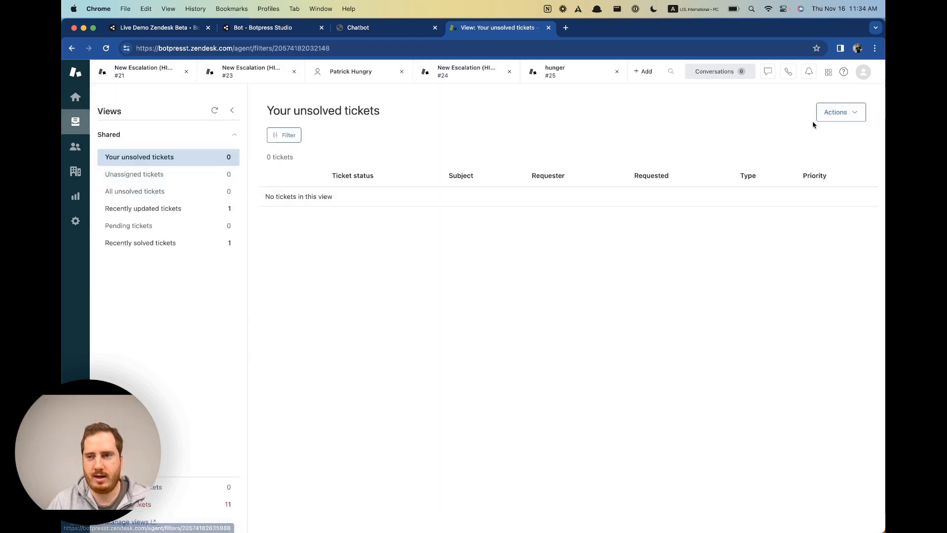
left_click(376, 25)
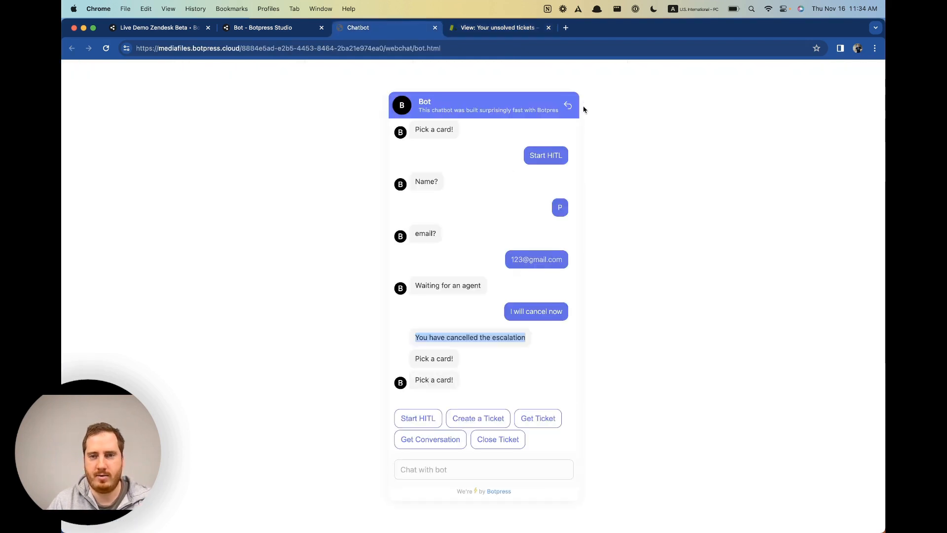
Delete the old webchat conversation and send 'hi' to start fresh.
left_click(567, 105)
left_click(529, 306)
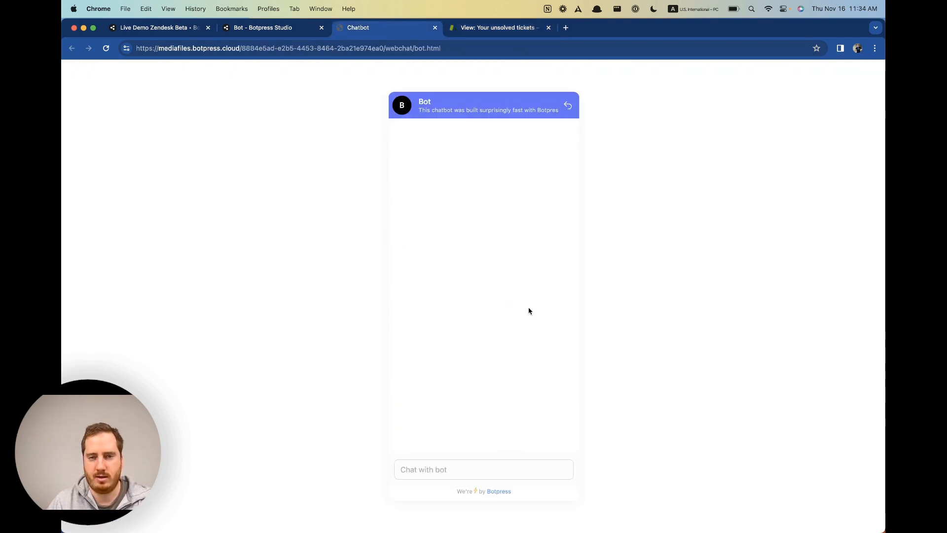
left_click(426, 472)
type("hi")
key("Return")
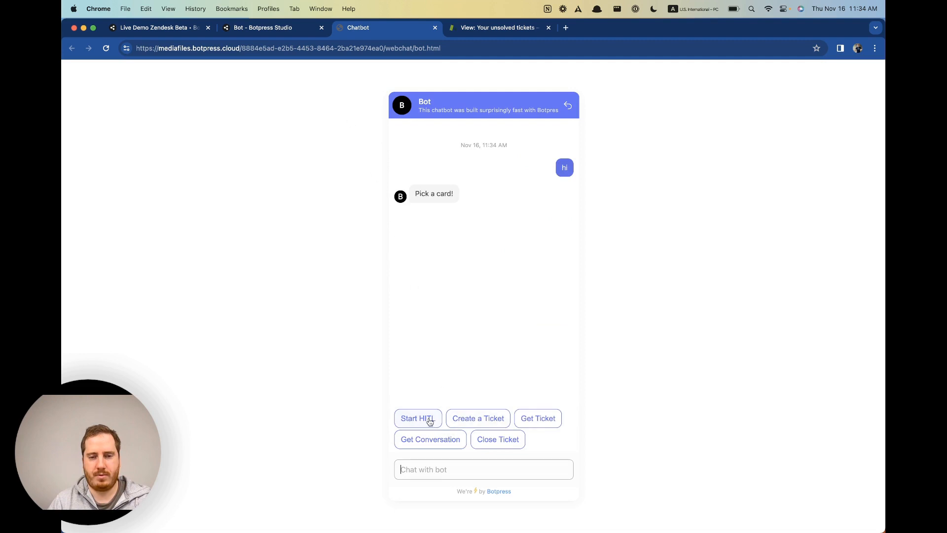
Start a HITL escalation, answer the name and email prompts, and return to Studio.
left_click(430, 422)
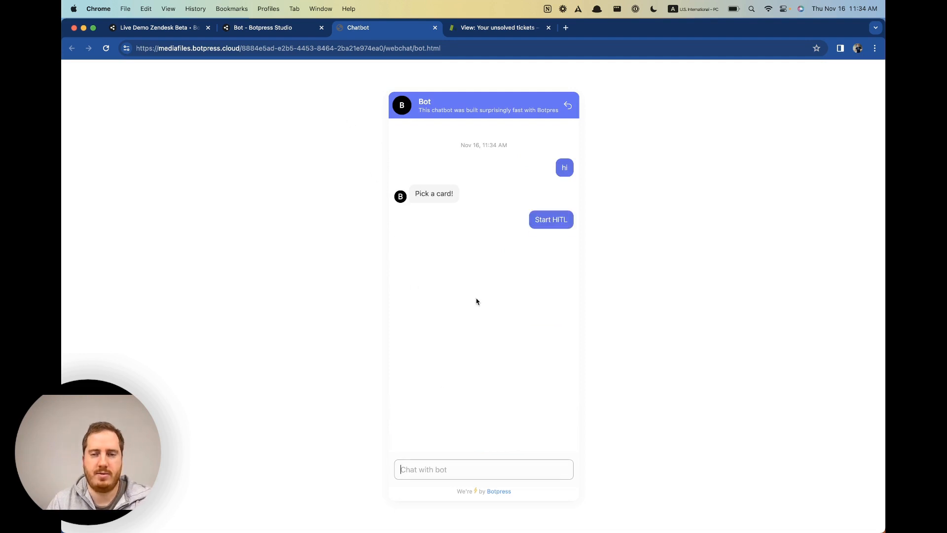
type("patrick")
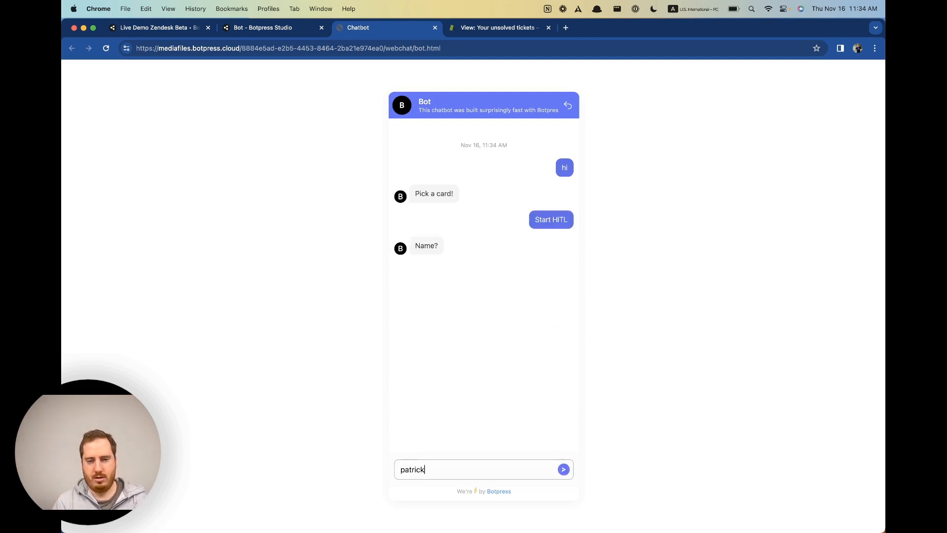
key("Return")
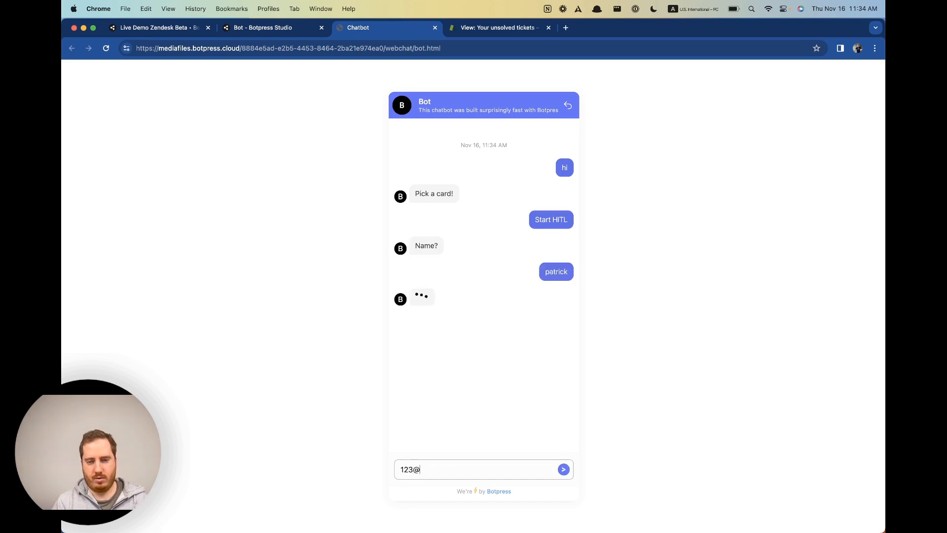
key("Return")
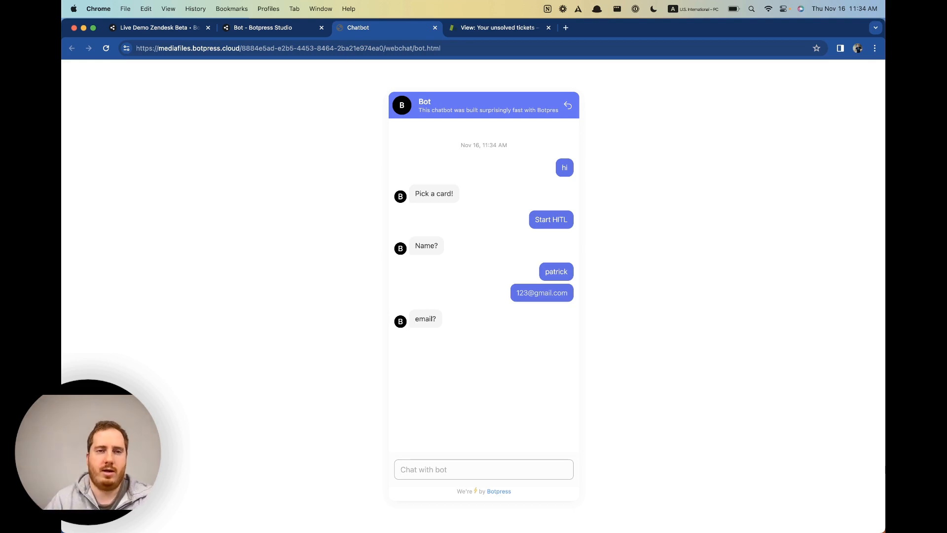
left_click(270, 28)
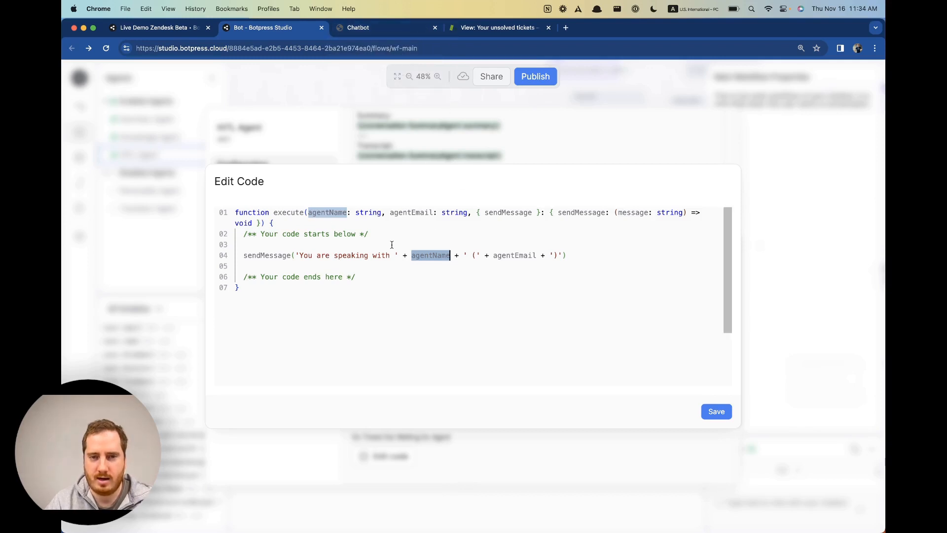
Open the On User Cancelled handler code and add a new line after its sendMessage call.
left_click(789, 372)
scroll(453, 363, "down", 1)
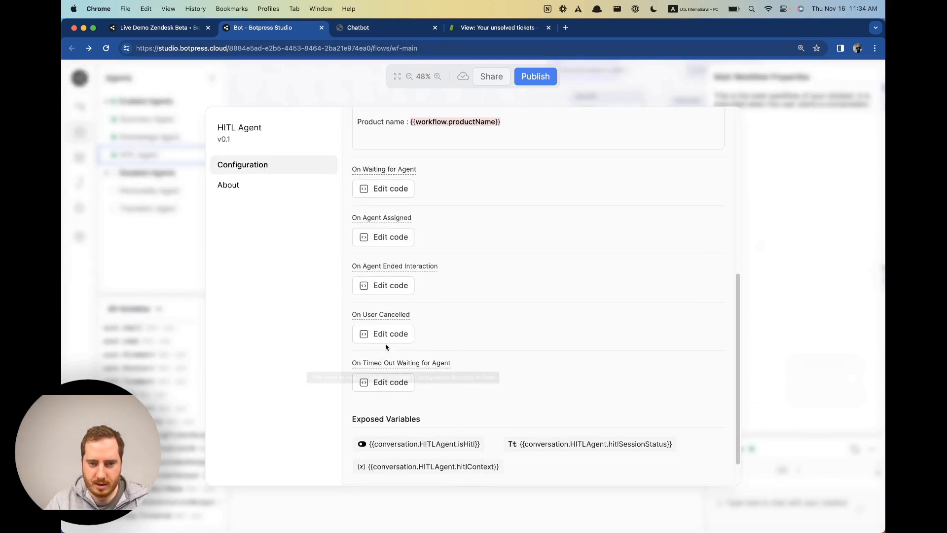
left_click(391, 334)
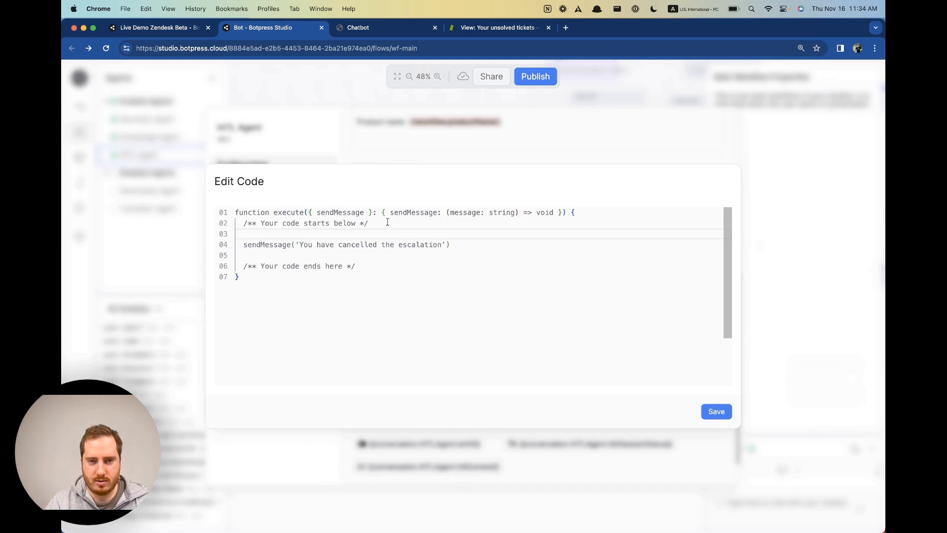
left_click(467, 246)
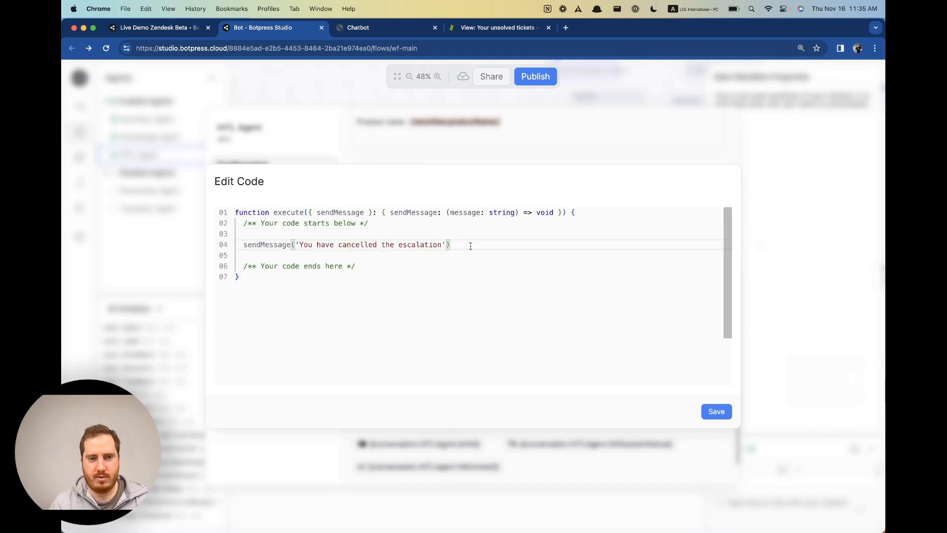
type("e")
key("BackSpace")
key("BackSpace")
key("Return")
Write 'workflow.cancelled = true' on line 05 and save the cancellation handler.
type("ev")
key("BackSpace")
key("BackSpace")
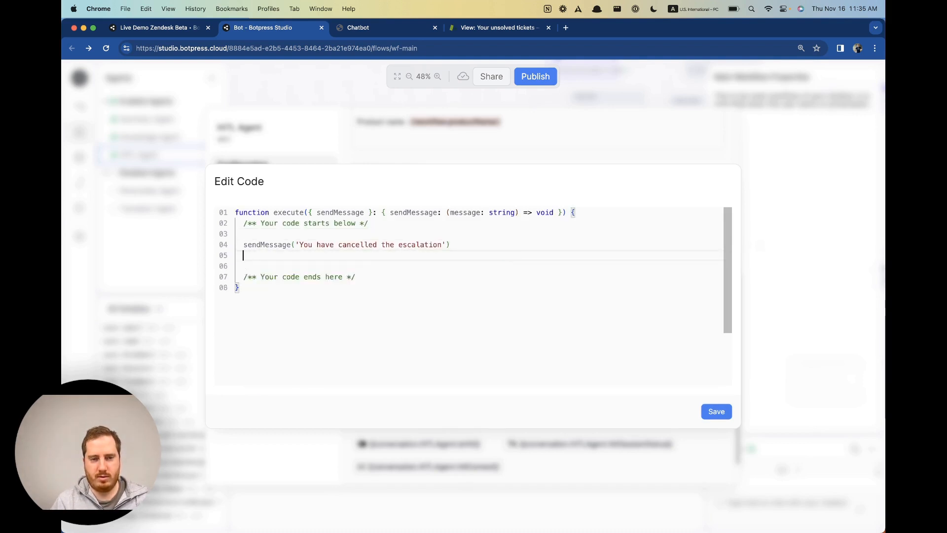
type("work")
key("BackSpace")
key("BackSpace")
key("BackSpace")
key("BackSpace")
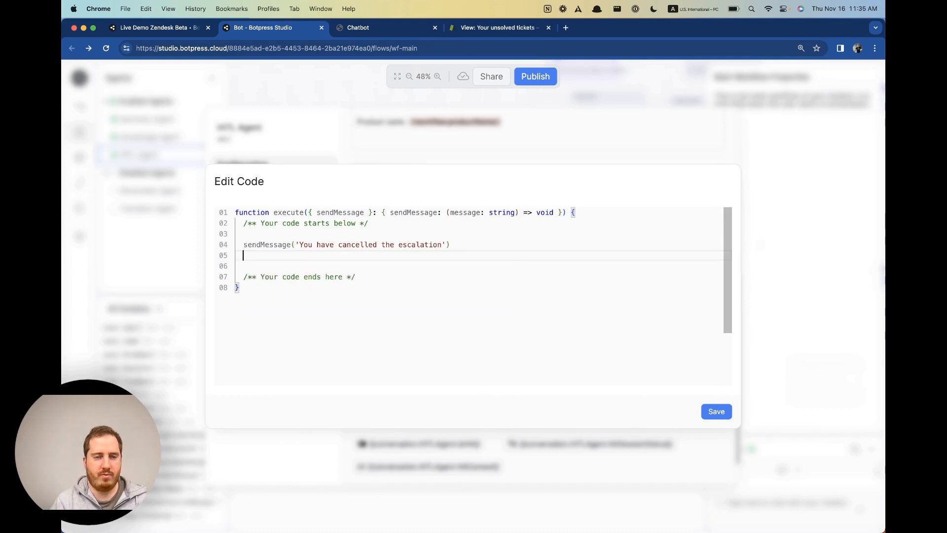
type("work")
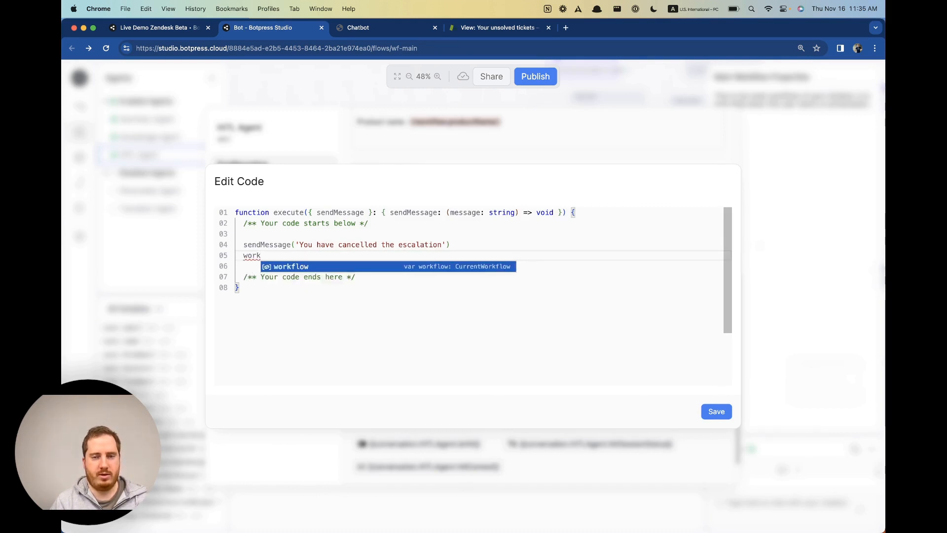
type("flow")
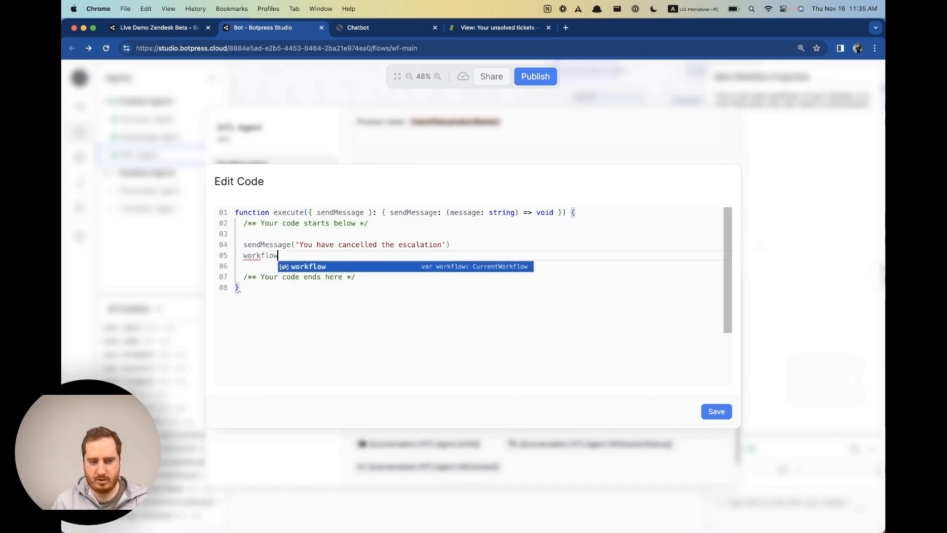
type(".cacn")
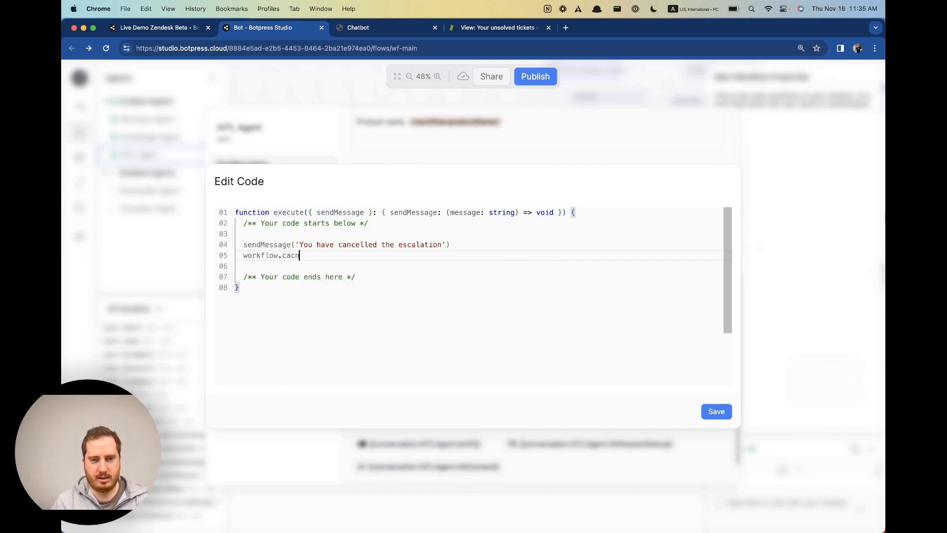
key("BackSpace")
key("BackSpace")
type("ncelled = true")
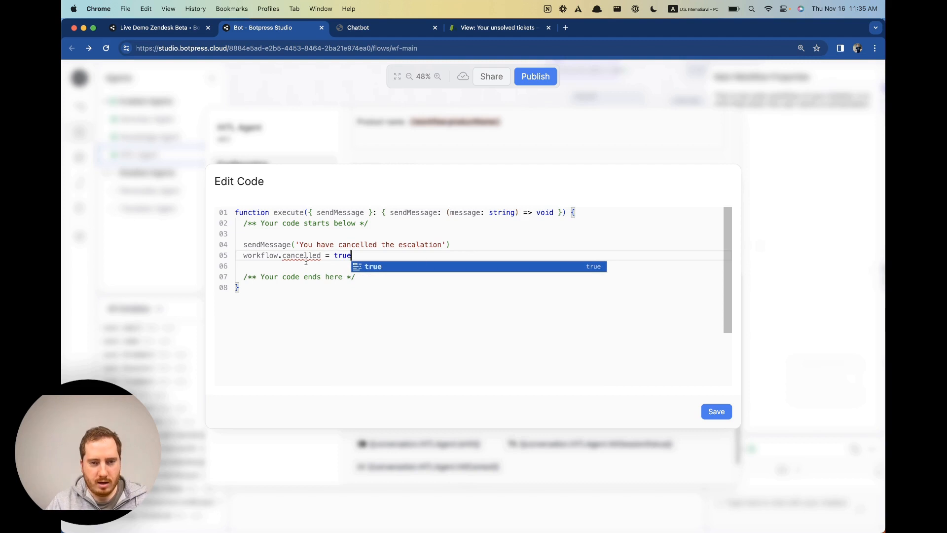
left_click(707, 414)
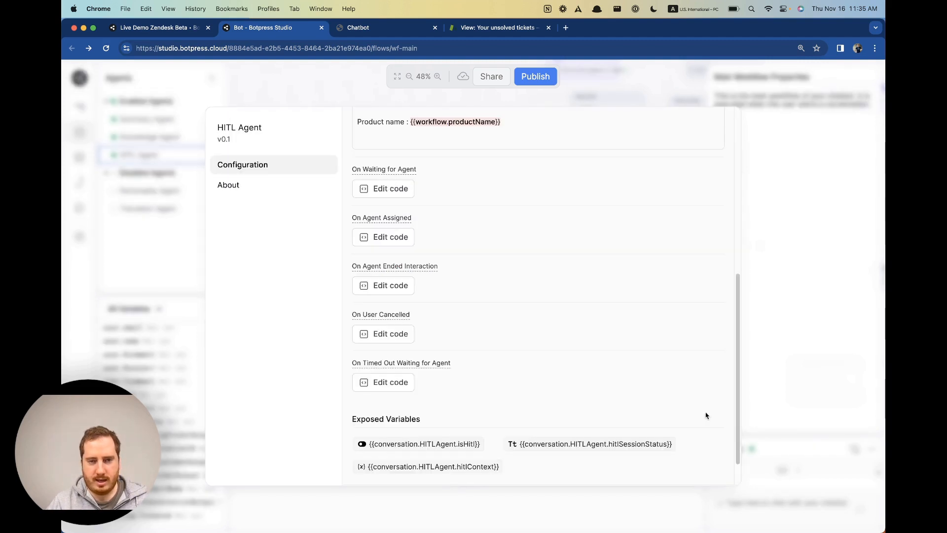
left_click(788, 427)
Add a workflow variable named 'cancelled' of type Boolean.
left_click(214, 309)
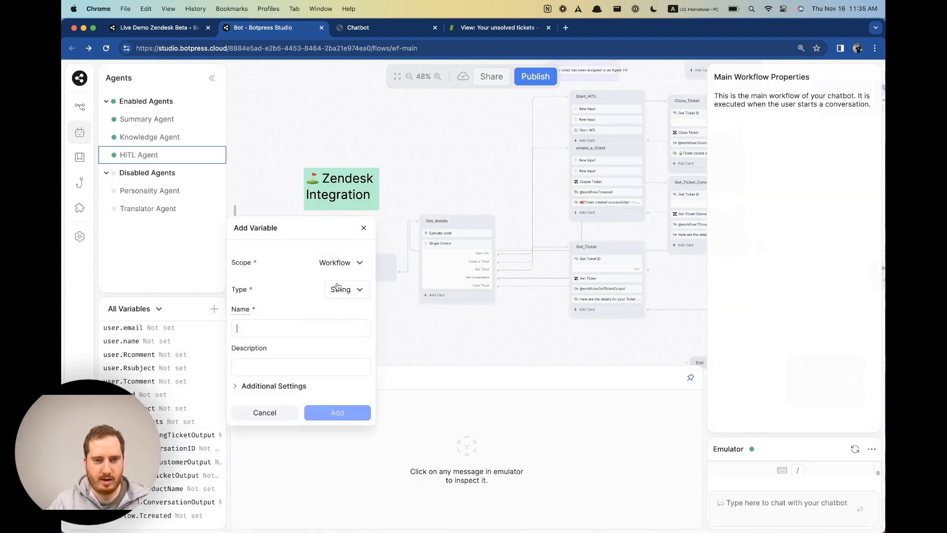
type("cance")
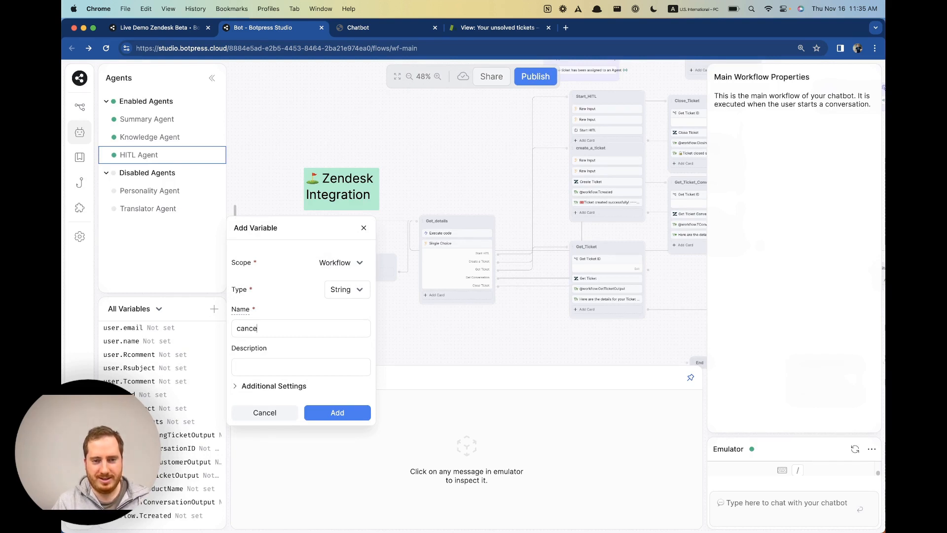
type("lled")
left_click(323, 289)
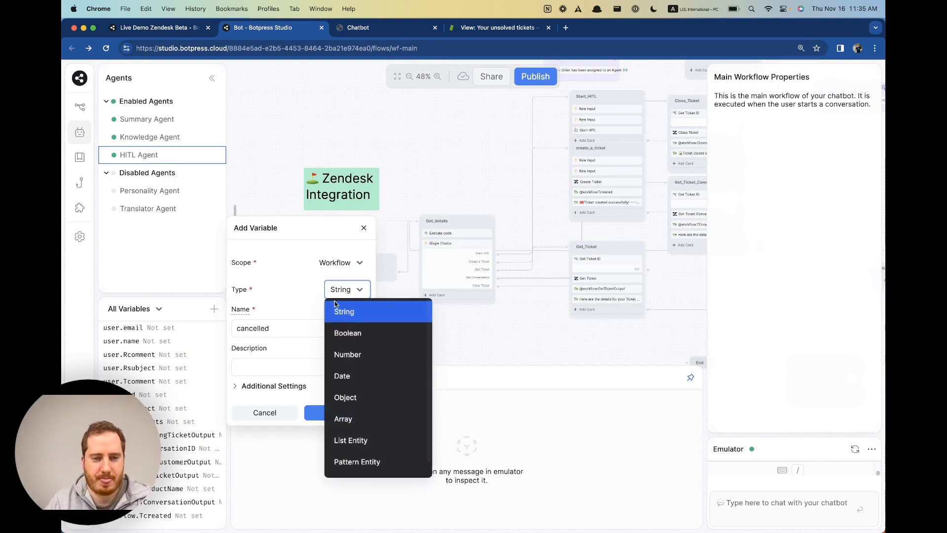
left_click(340, 332)
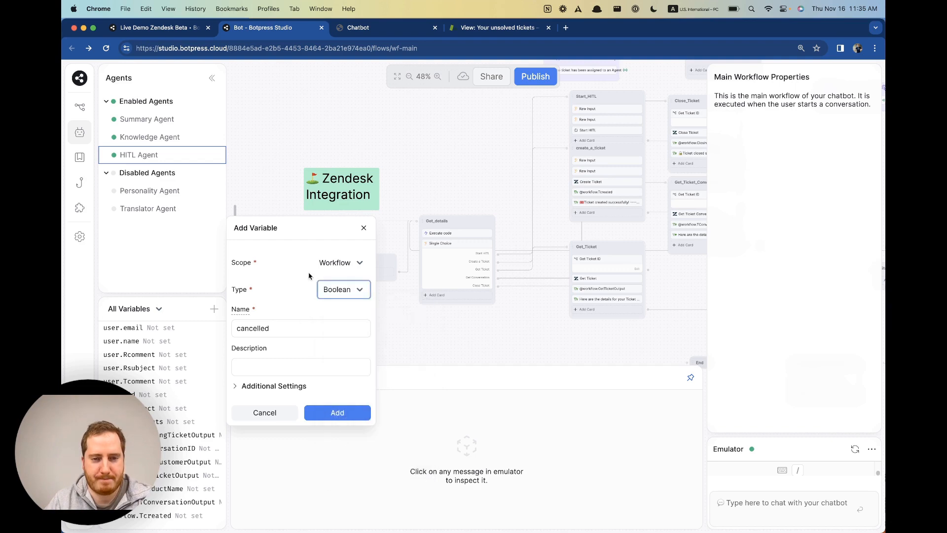
left_click(337, 412)
left_click_drag(464, 191, 385, 214)
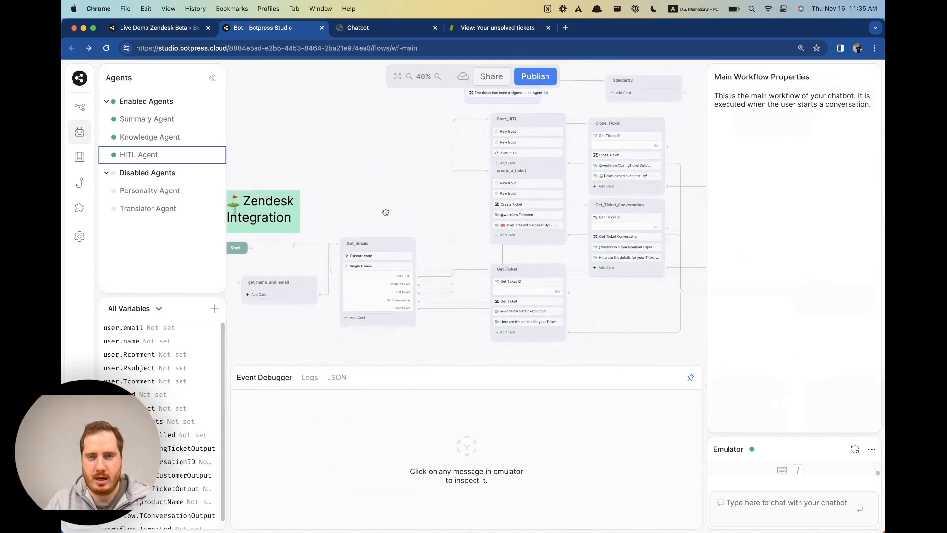
Select the Start_HITL node and move it up and left, apart from the Start node.
left_click(541, 153)
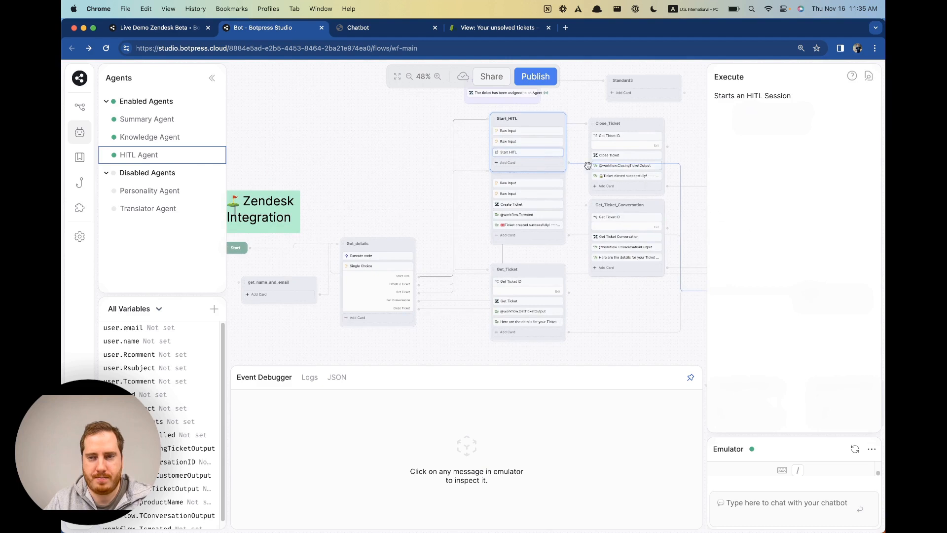
left_click(541, 163)
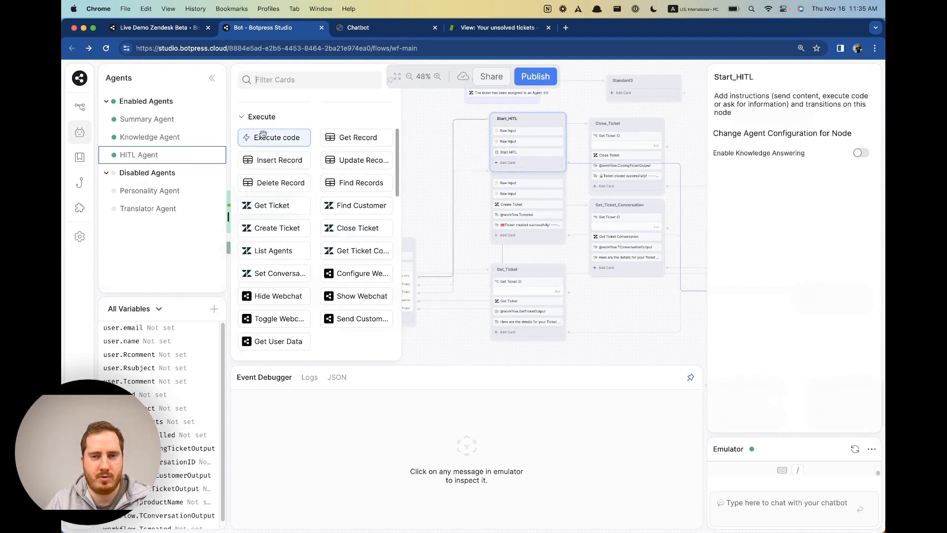
scroll(286, 222, "down", 6)
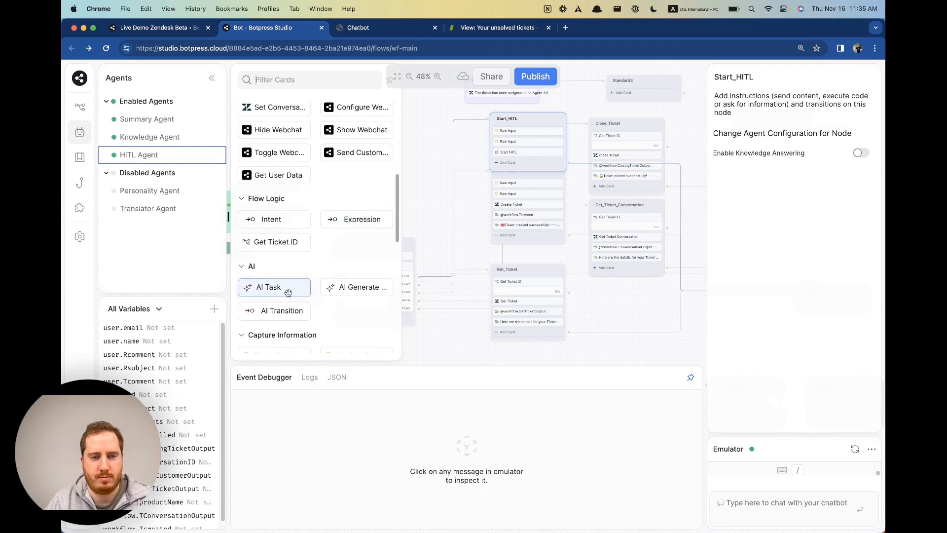
scroll(281, 262, "up", 5)
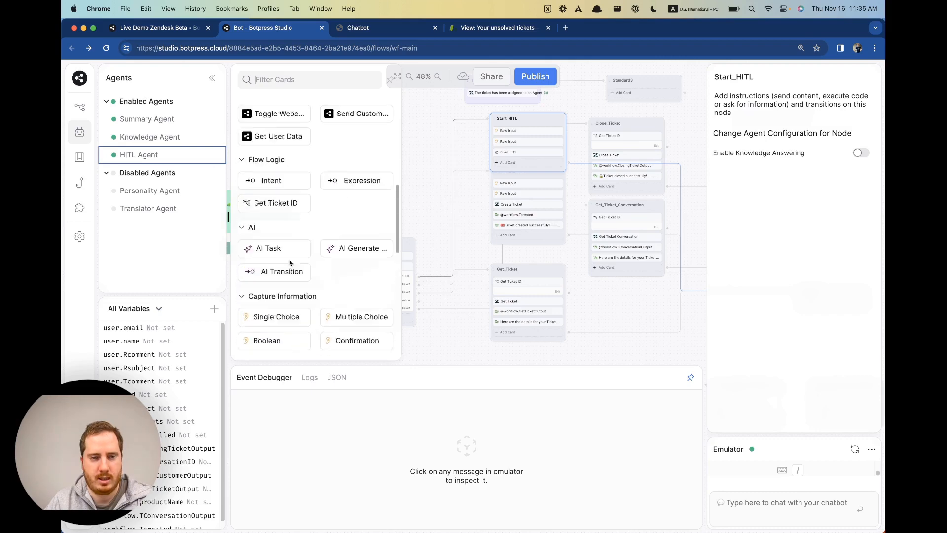
left_click(426, 144)
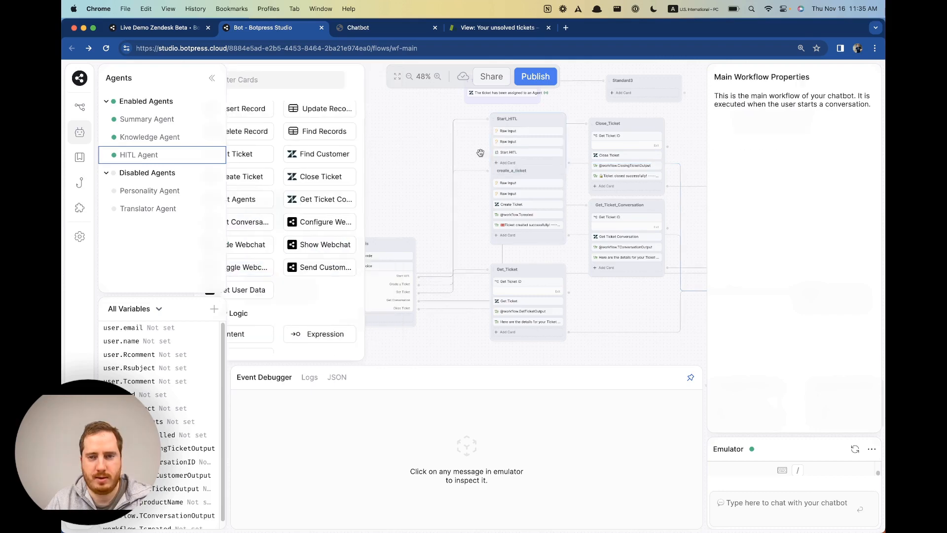
left_click(534, 166)
scroll(323, 193, "up", 3)
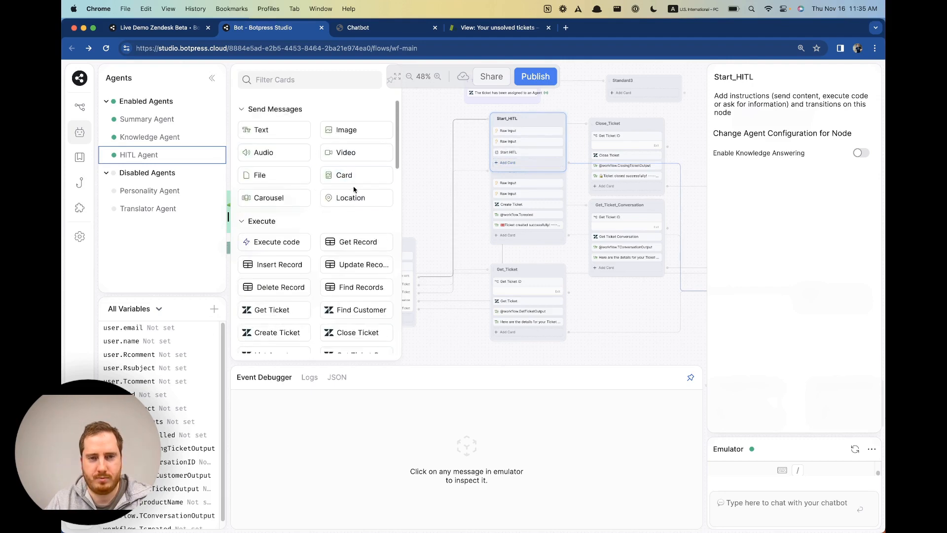
left_click_drag(442, 134, 499, 141)
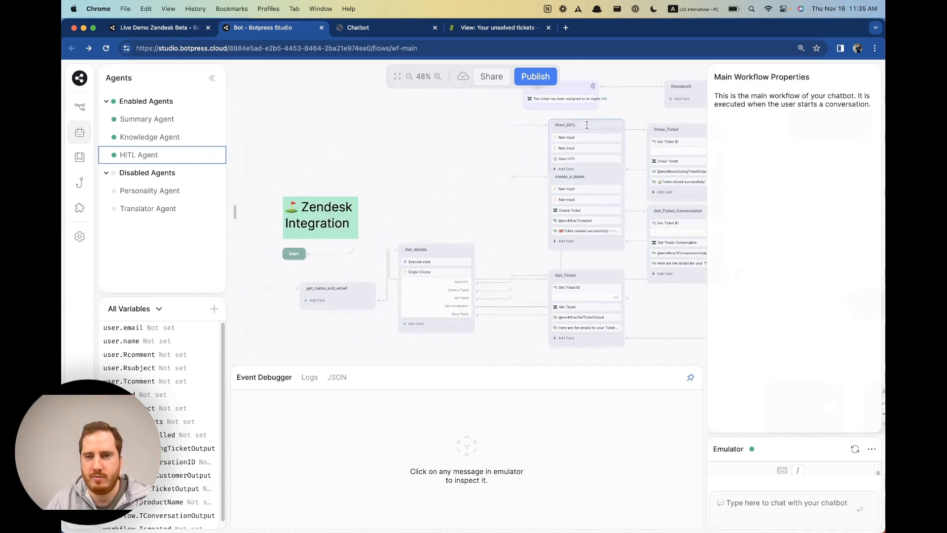
left_click_drag(623, 127, 448, 118)
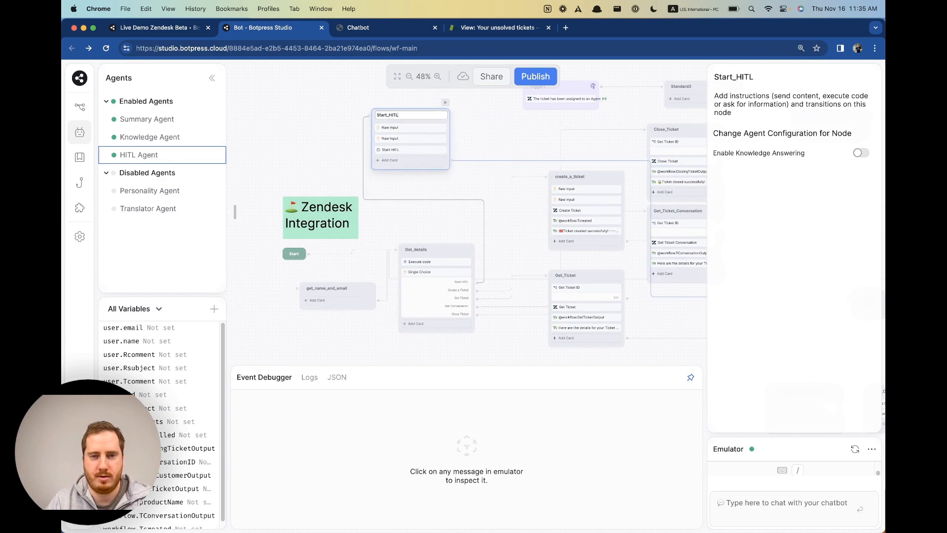
key("super+equal")
key("super+equal")
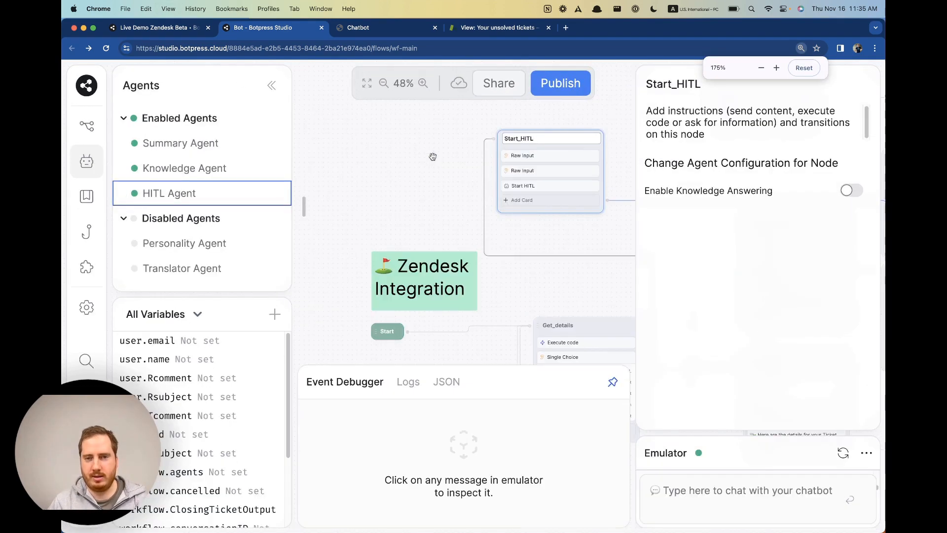
key("super+minus")
Open Start_HITL's card palette and scroll back up to the Send Messages section.
left_click(502, 187)
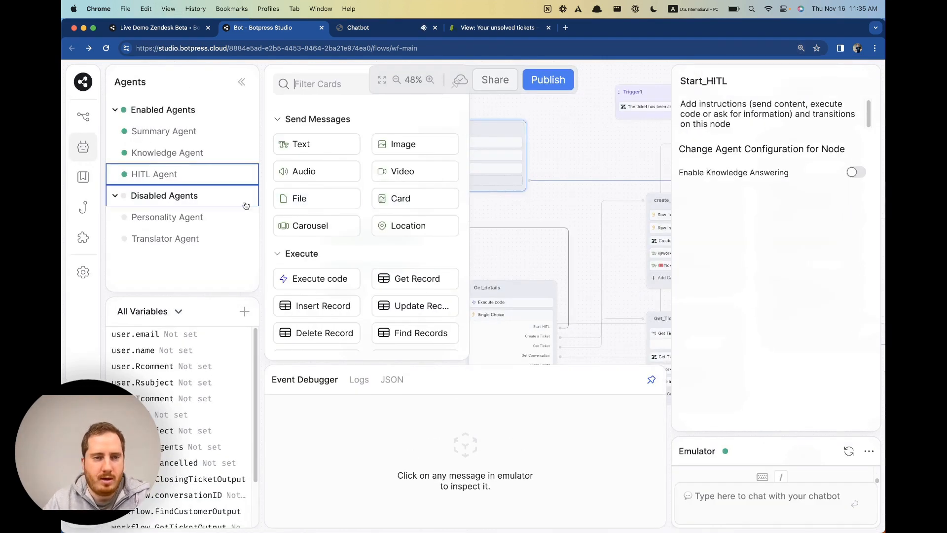
scroll(337, 247, "down", 1)
scroll(336, 260, "down", 3)
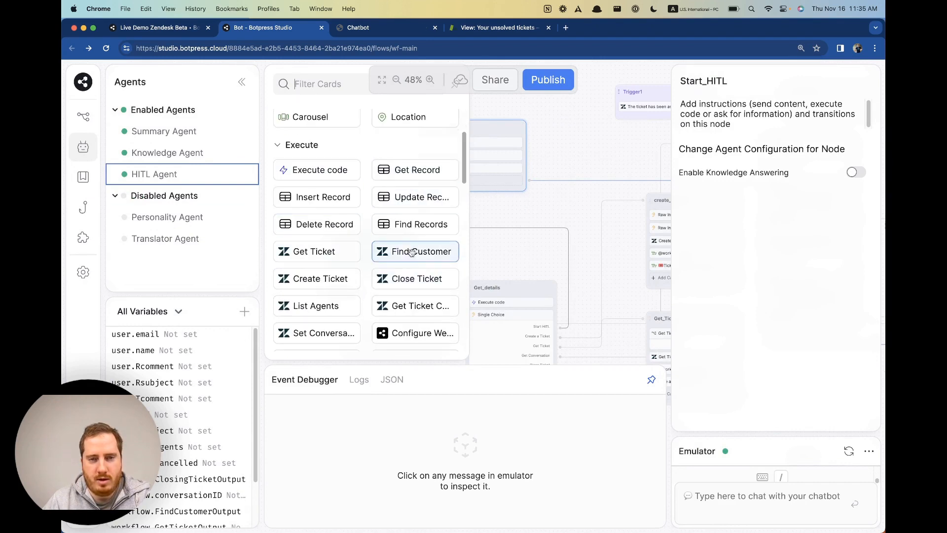
scroll(389, 252, "down", 7)
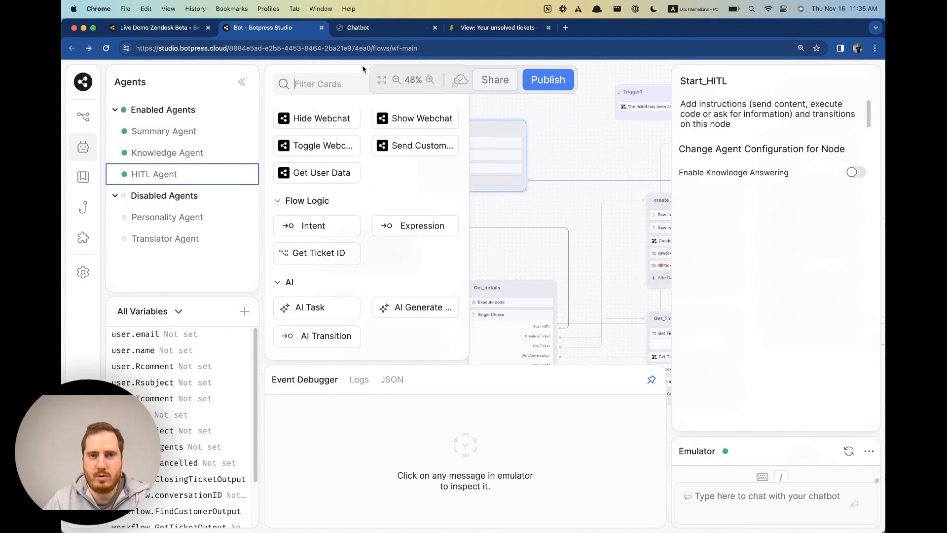
scroll(355, 278, "down", 10)
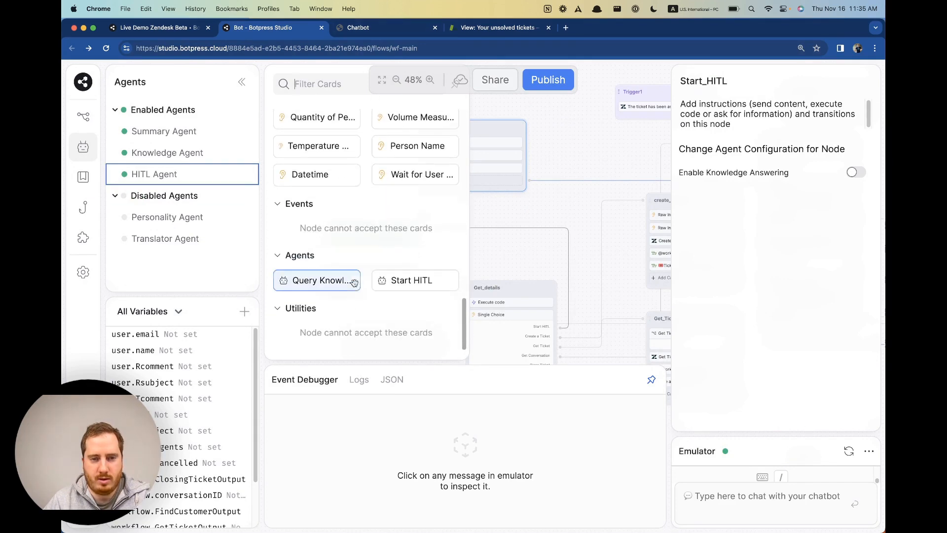
scroll(355, 283, "up", 12)
scroll(355, 287, "up", 15)
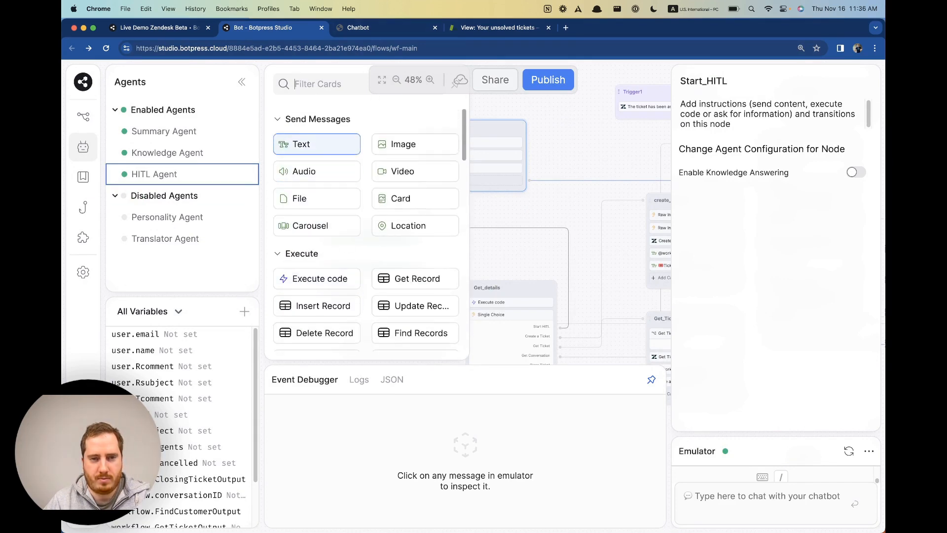
Add a Text card to Start_HITL reading {{workflow.cancelled?"is cancelled":"is not cancelled"}}.
left_click_drag(317, 148, 499, 155)
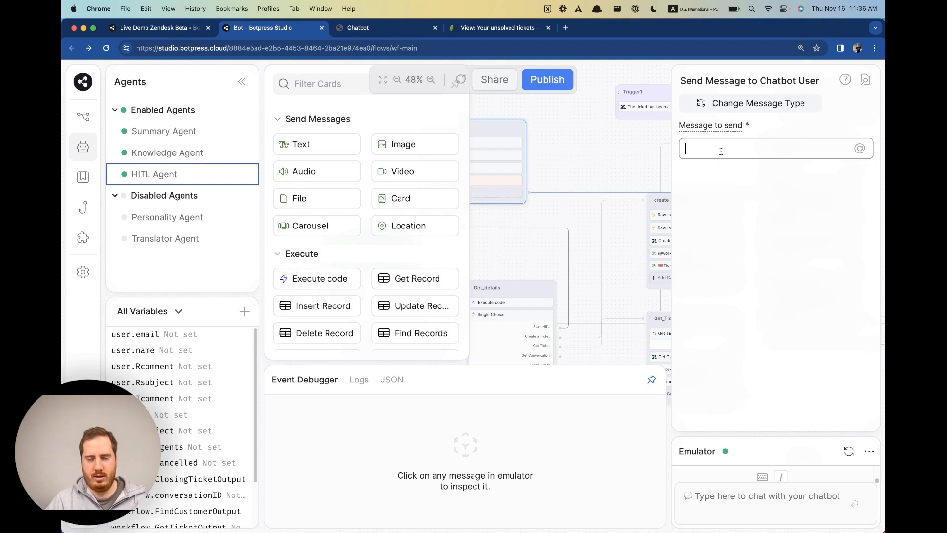
type("{{w")
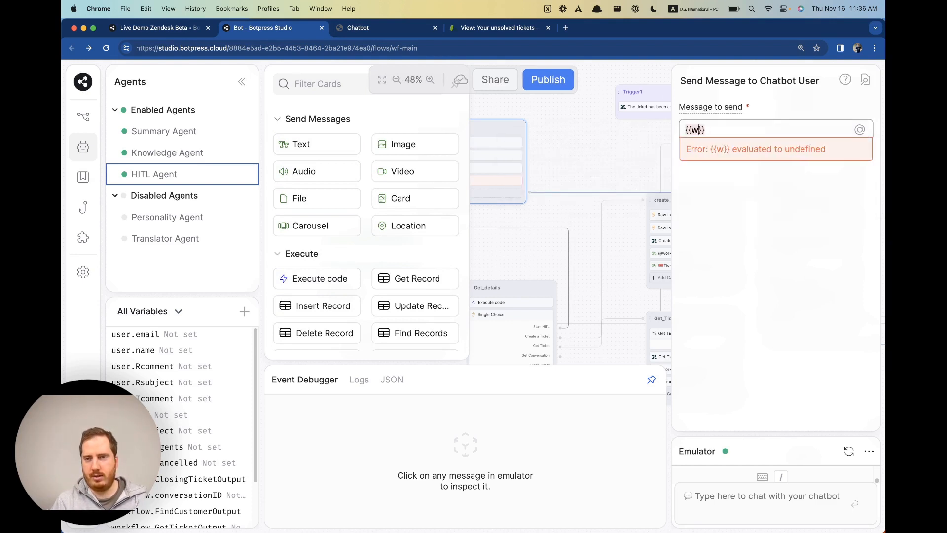
key("BackSpace")
type("w")
type("orkflow.can")
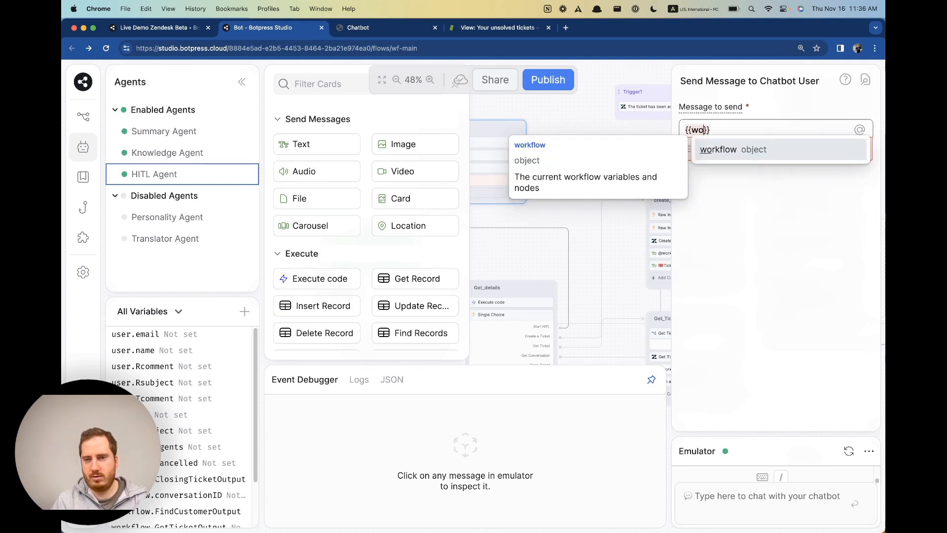
type("celled?")
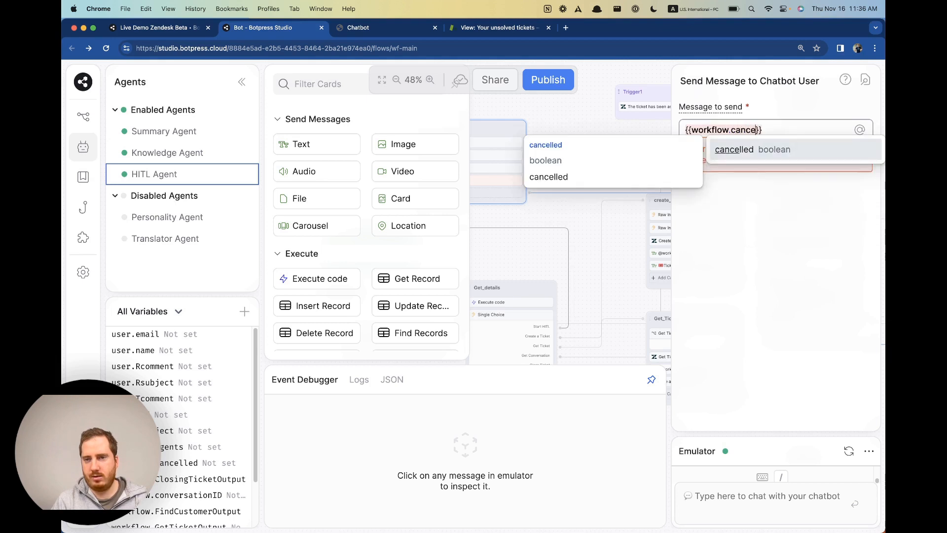
type("\"\"")
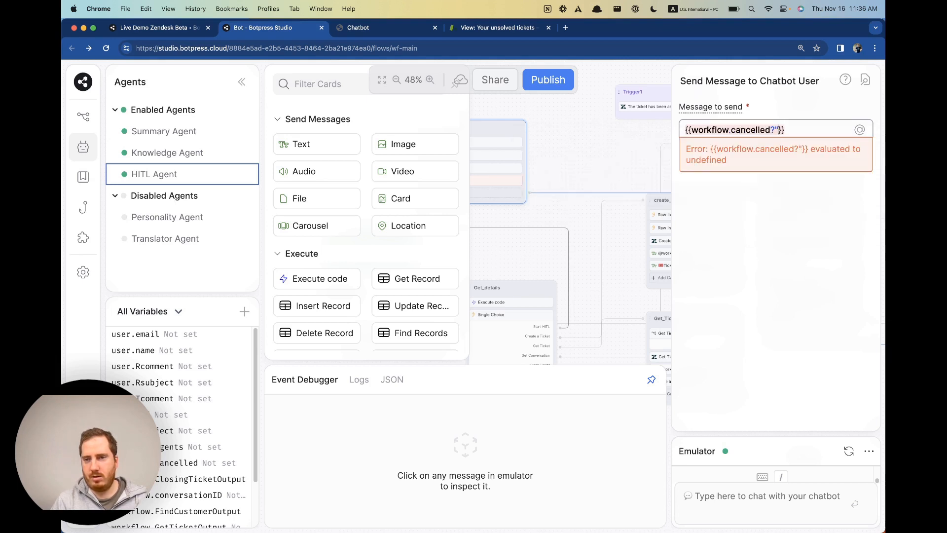
type("is canc")
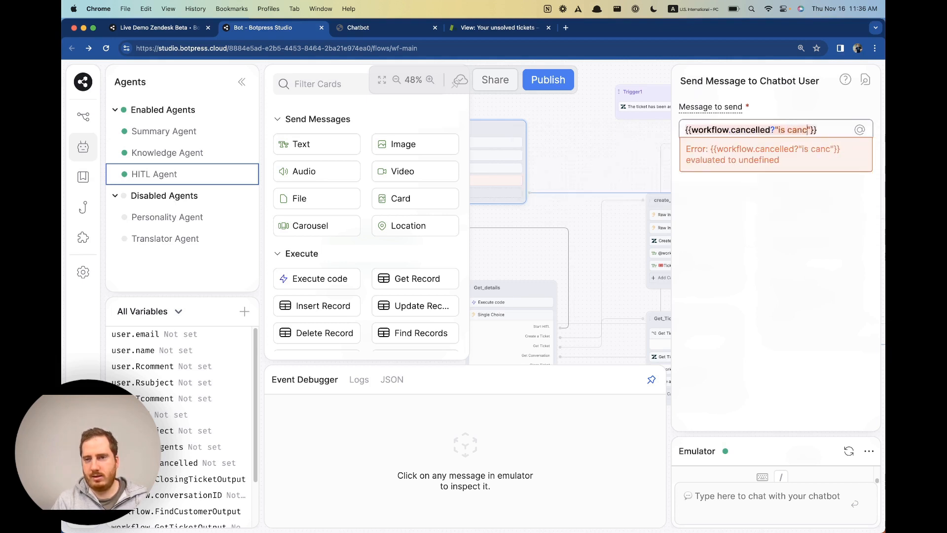
type("elled")
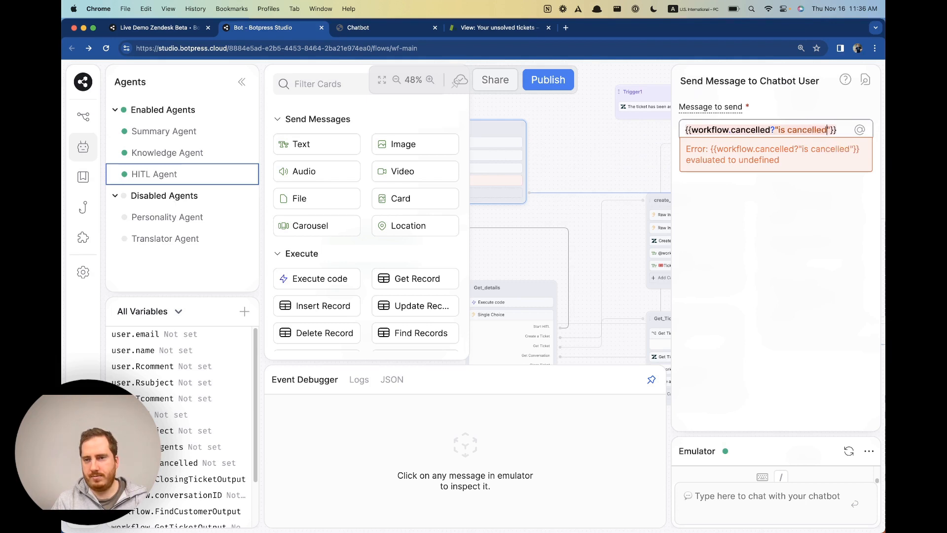
type("\":\"")
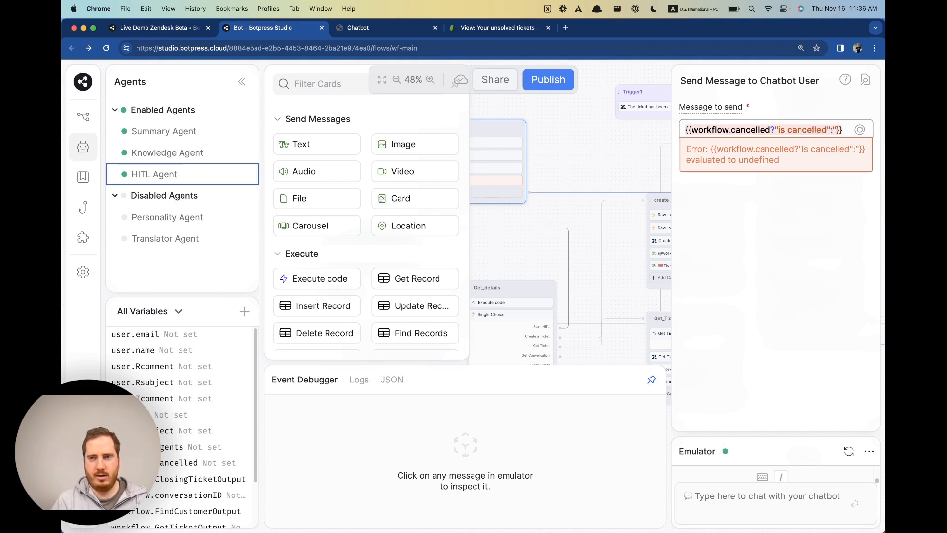
type("is not cancel")
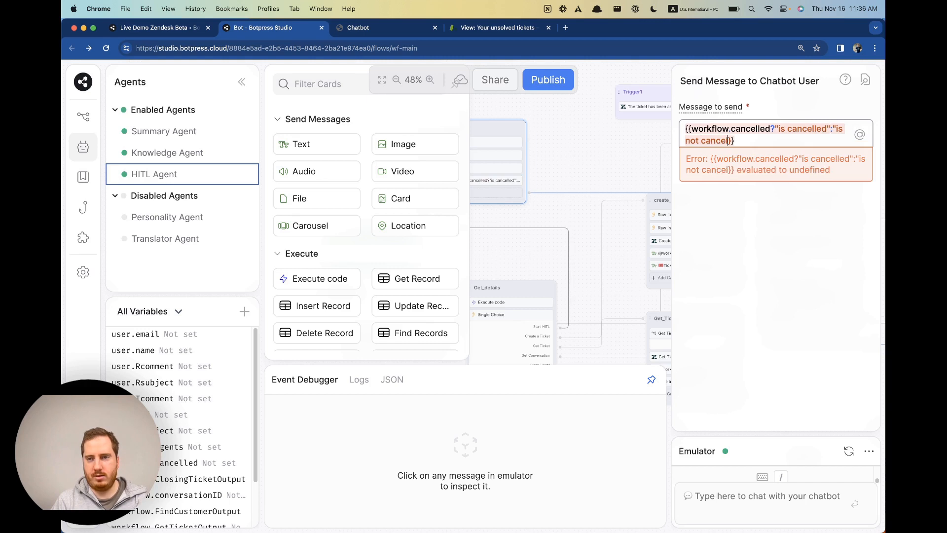
type("led\"")
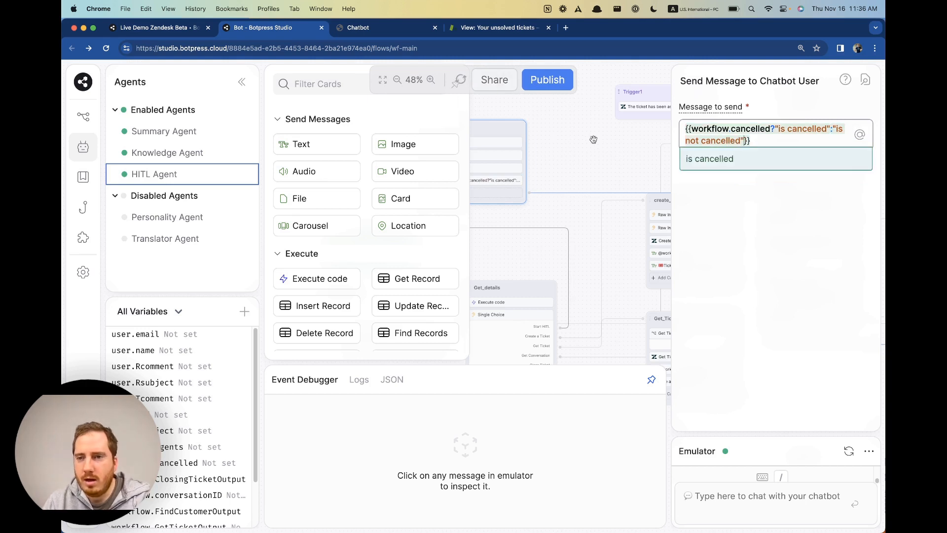
left_click(632, 146)
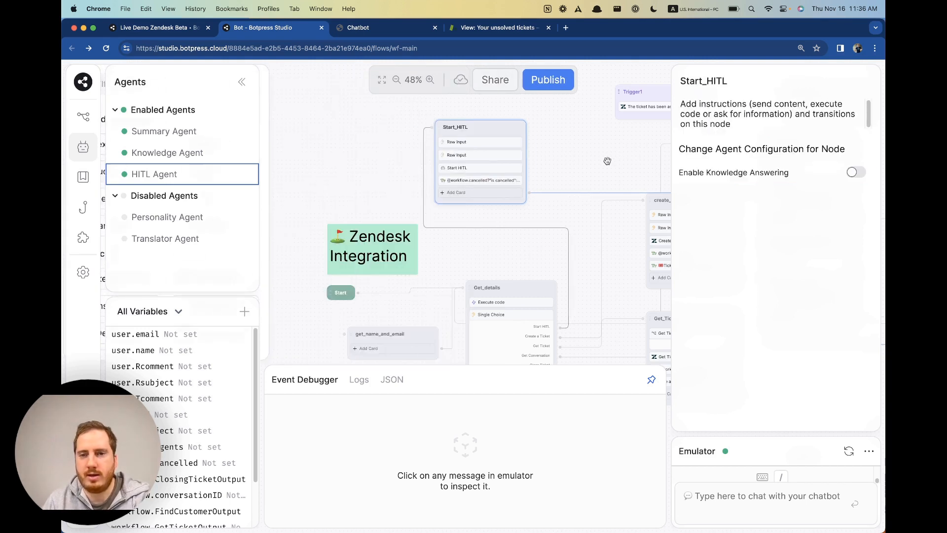
Review the Start HITL card and the new cancelled-status message on Start_HITL.
left_click(479, 171)
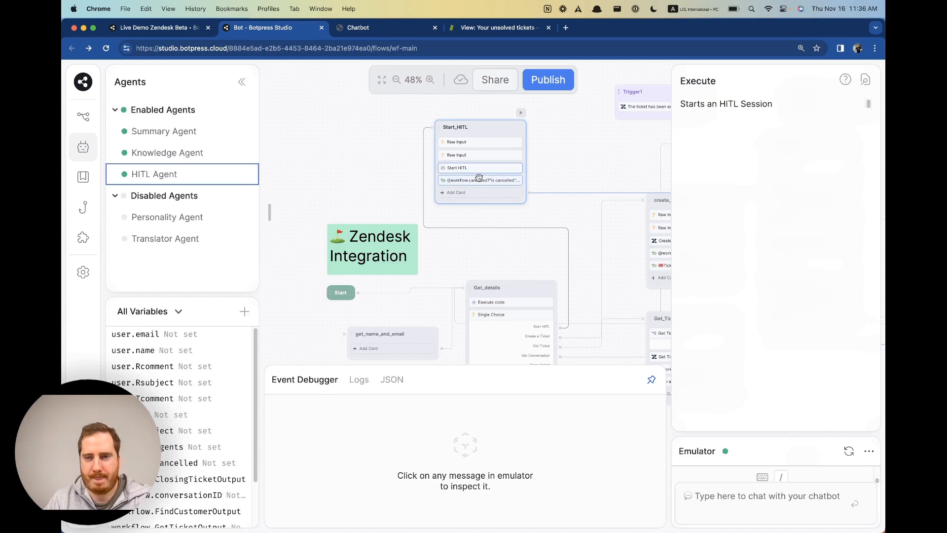
left_click(479, 181)
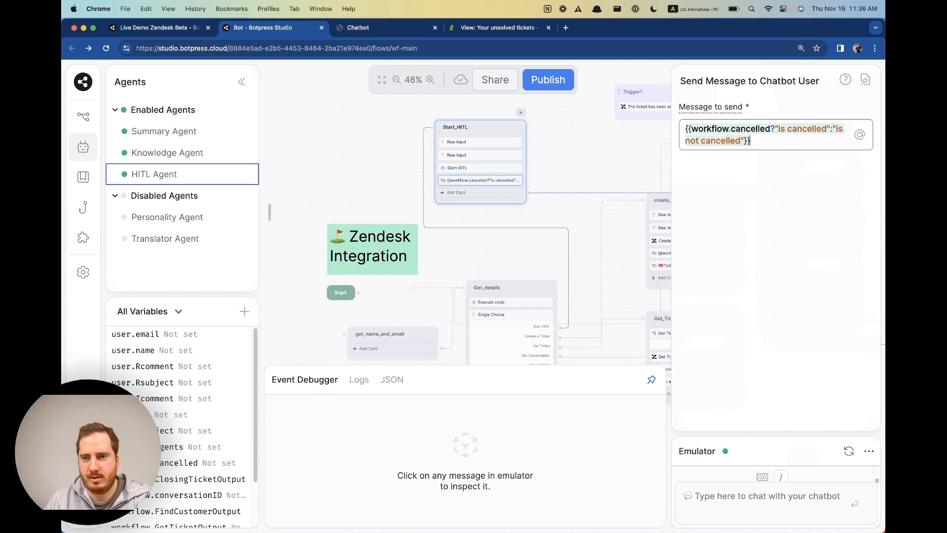
left_click(486, 169)
left_click(556, 169)
Confirm the On User Cancelled code sets workflow.cancelled, then publish the bot.
left_click(161, 180)
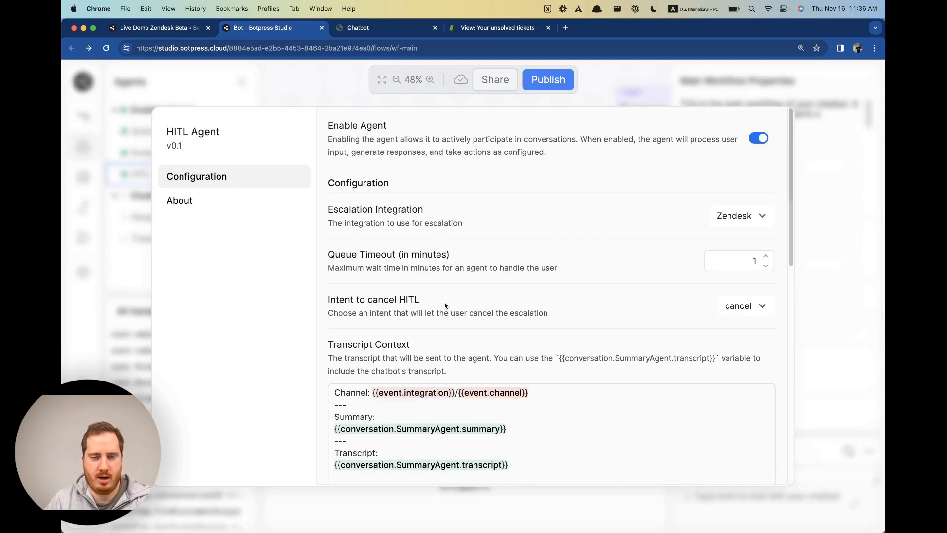
scroll(453, 407, "down", 8)
scroll(434, 390, "down", 3)
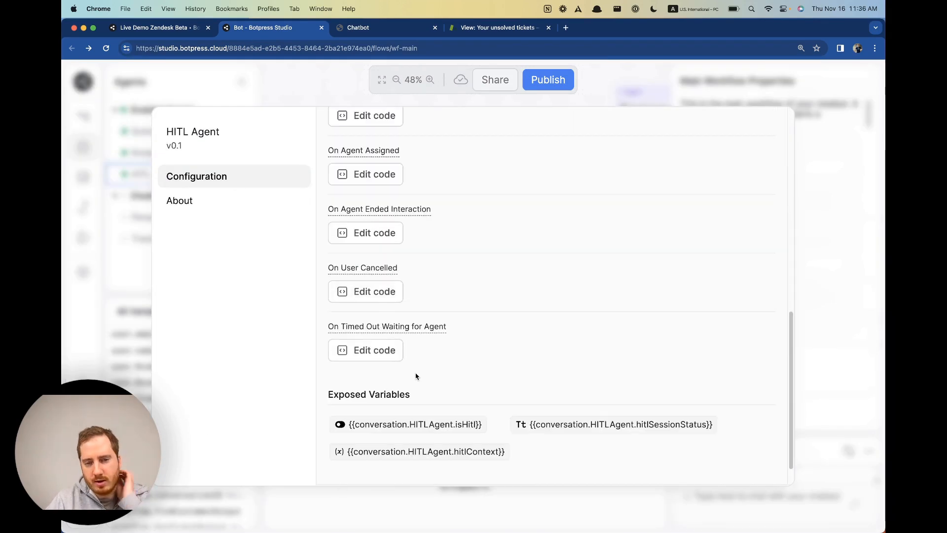
left_click(383, 295)
left_click(291, 248)
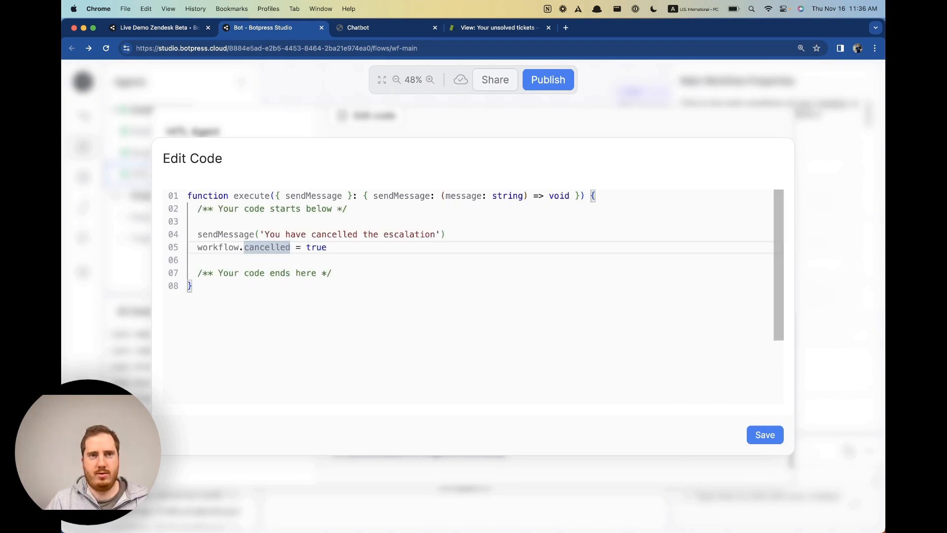
key("Escape")
left_click(829, 401)
left_click(555, 79)
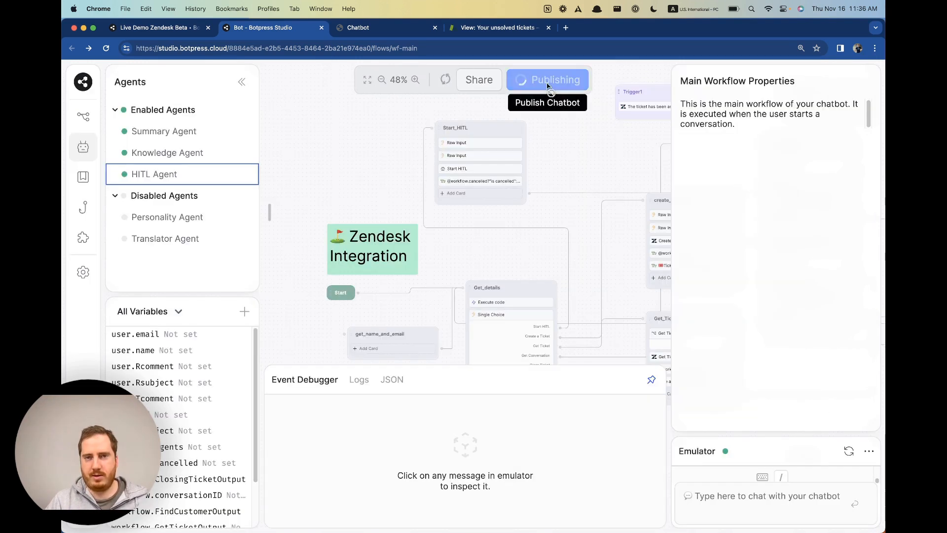
Delete the old webchat conversation, recheck the status card in Studio, then focus the empty chat input.
left_click(366, 28)
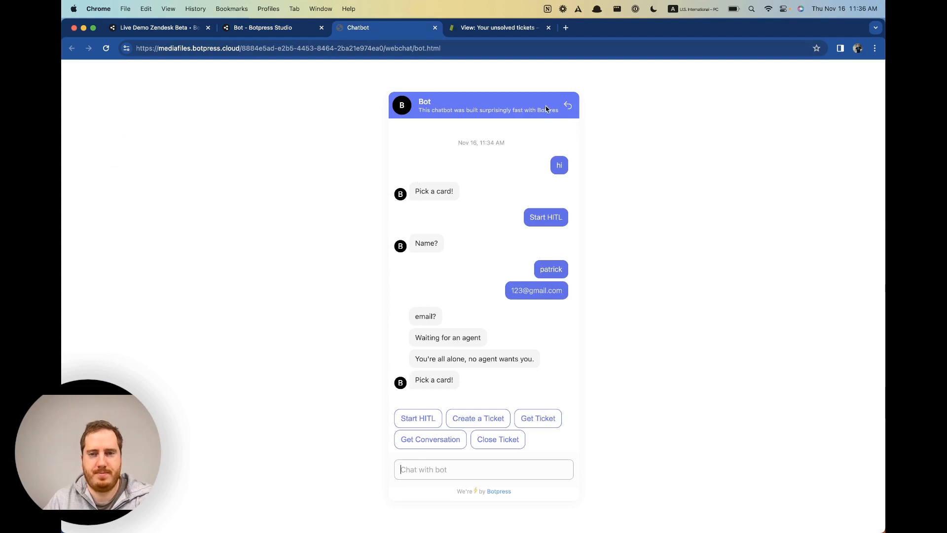
left_click(569, 106)
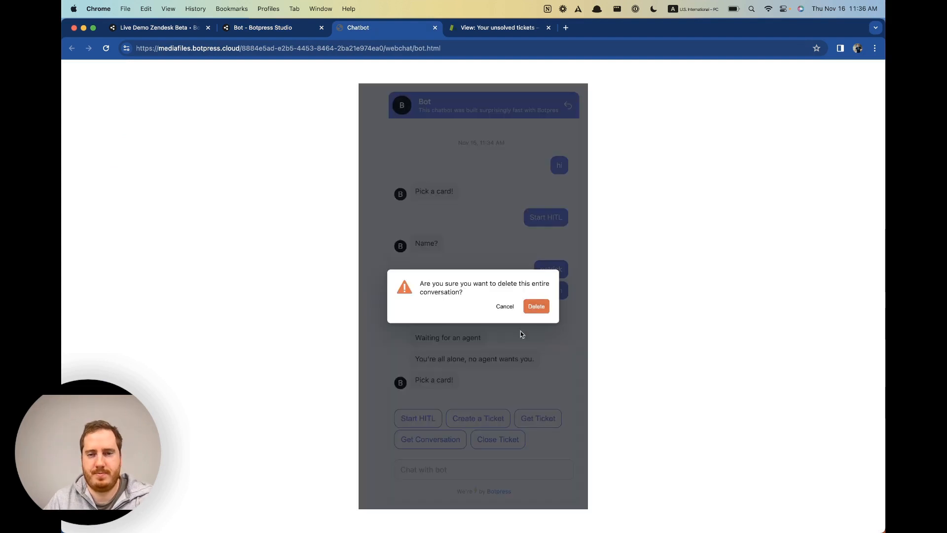
left_click(539, 309)
left_click(252, 28)
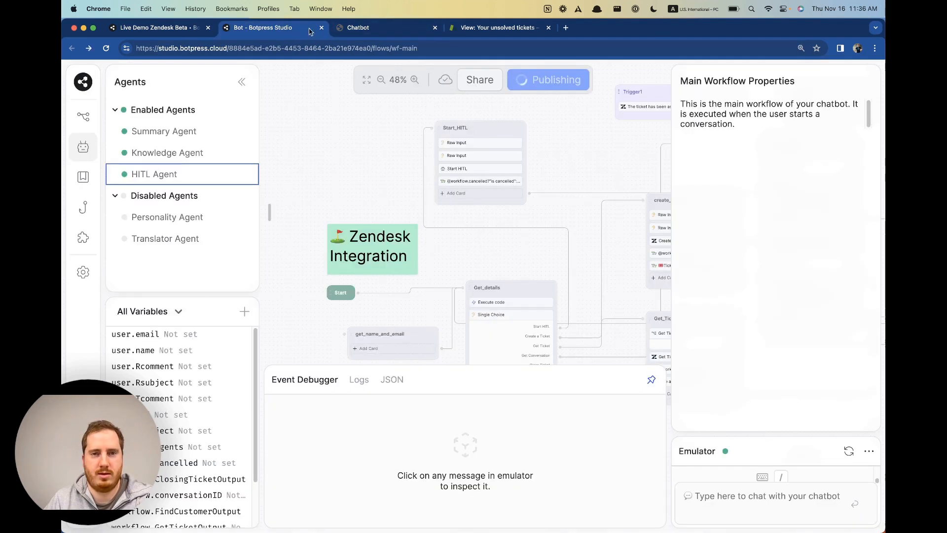
left_click(503, 181)
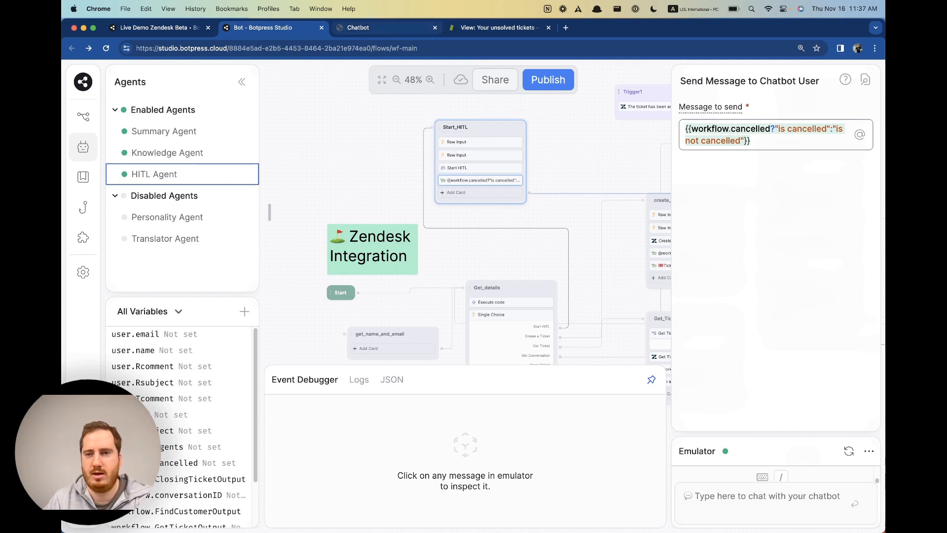
left_click(382, 30)
left_click(472, 469)
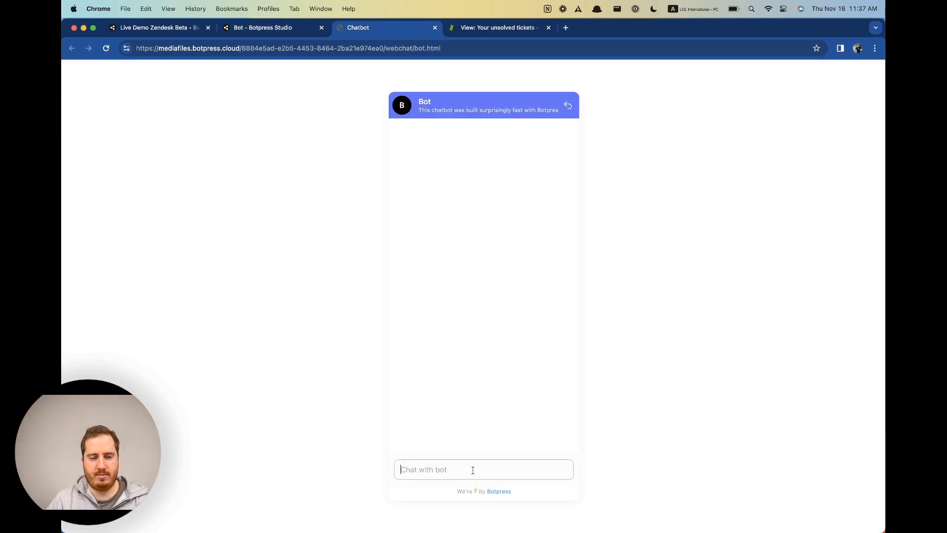
Send 'hi', start a human handoff, give a name and e-mail, then send 'cancel'.
type("hi")
key("Return")
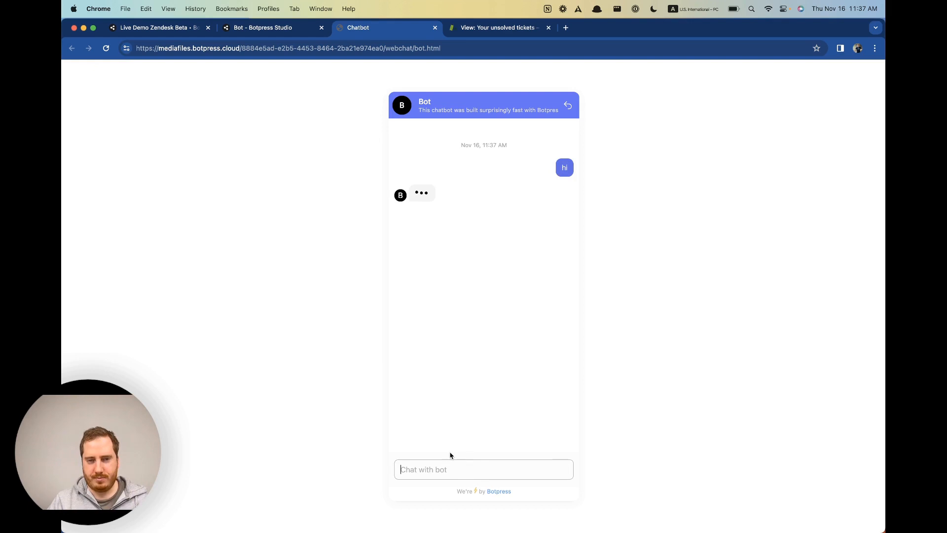
left_click(412, 424)
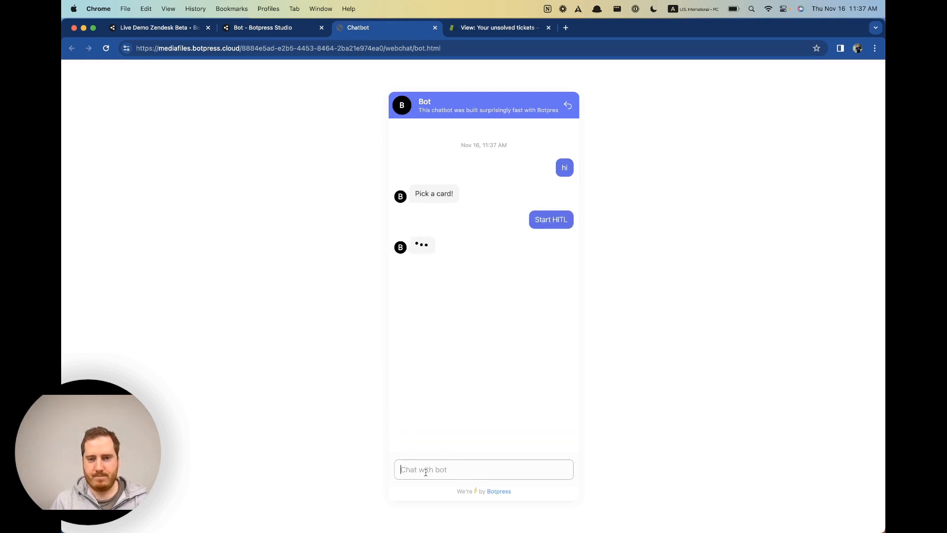
type("patrick")
key("Return")
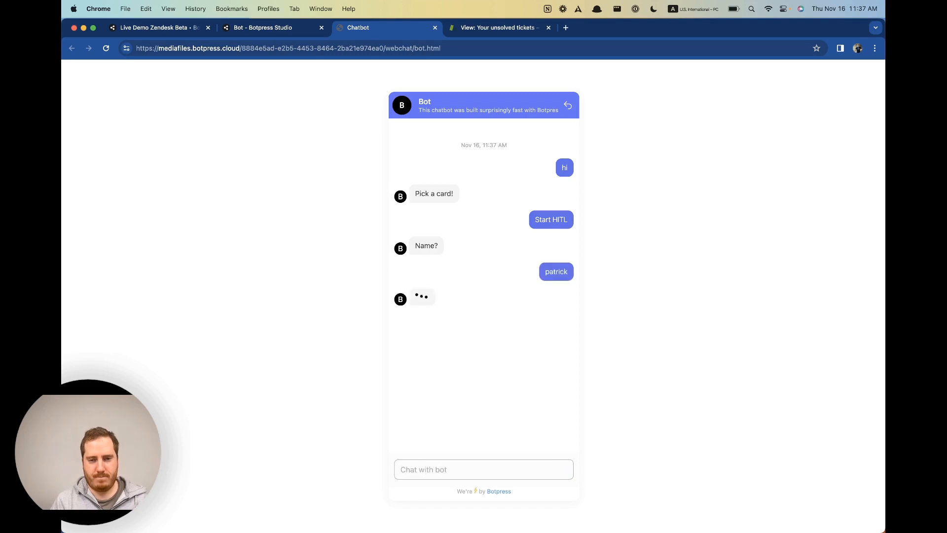
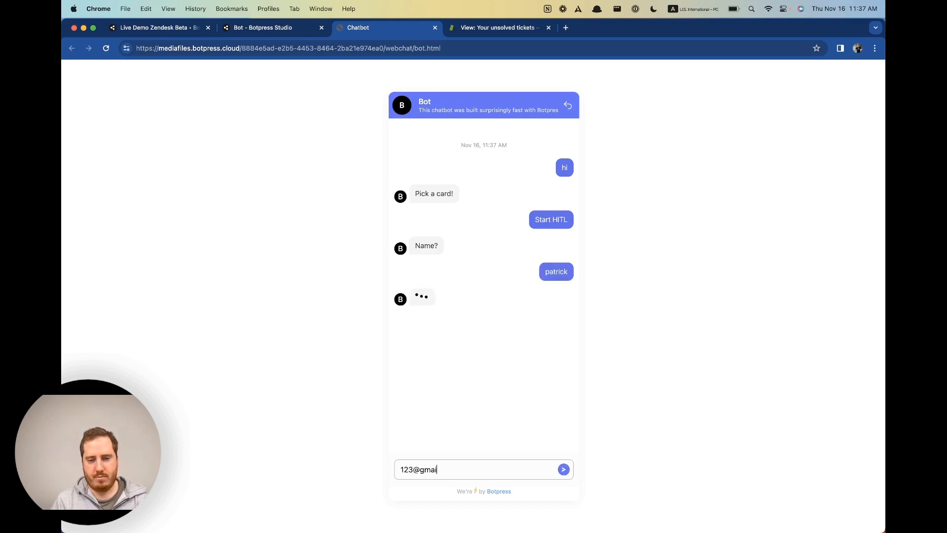
key("Return")
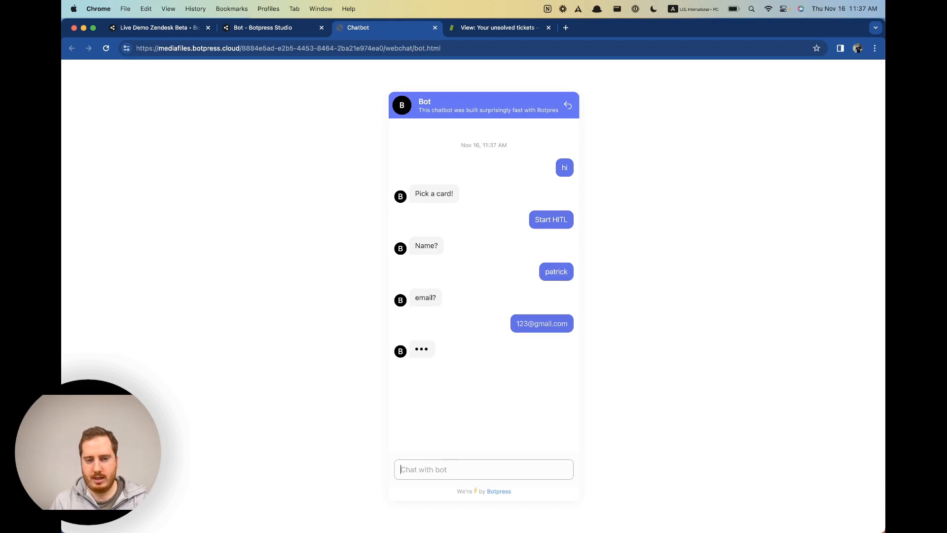
type("canc")
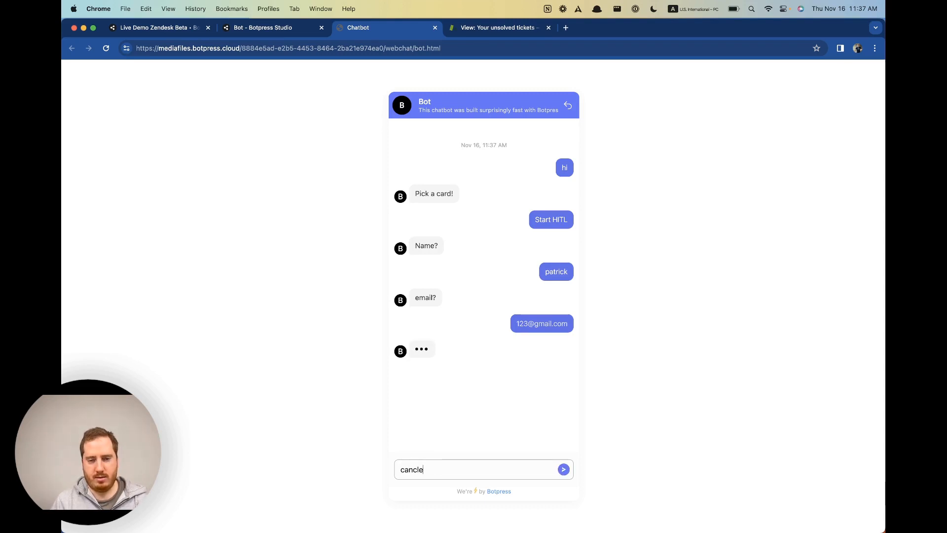
type("el")
key("Return")
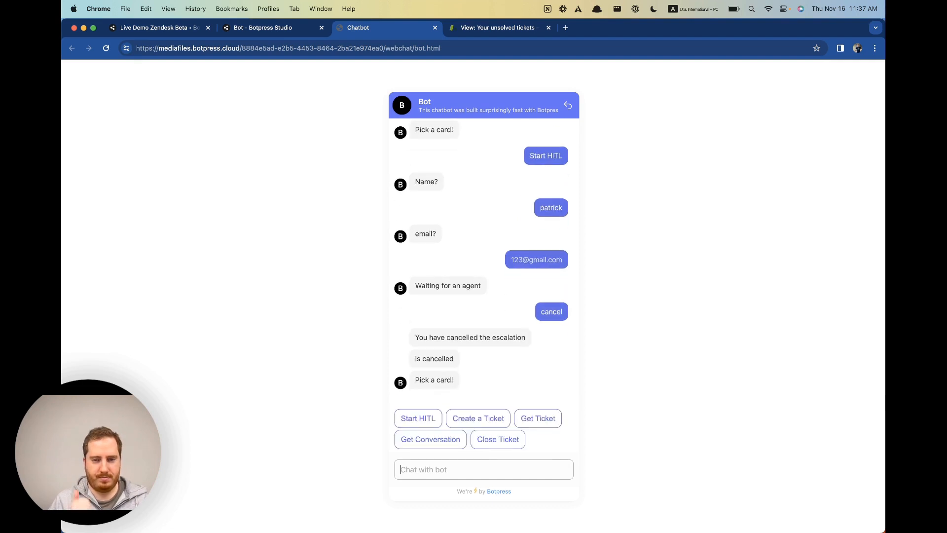
Review the HITL Agent's On Waiting for Agent code and transcript context, then go to Zendesk.
left_click(272, 30)
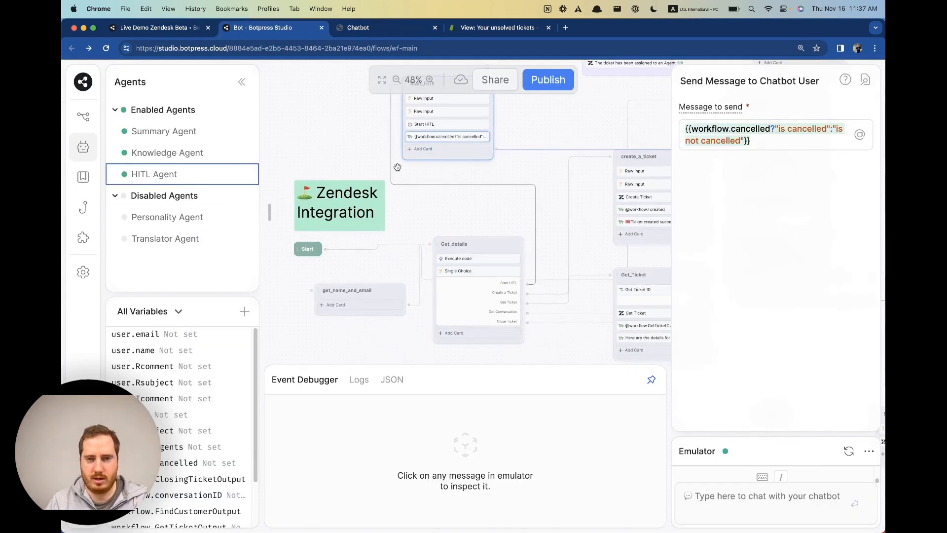
left_click(175, 182)
scroll(563, 349, "down", 10)
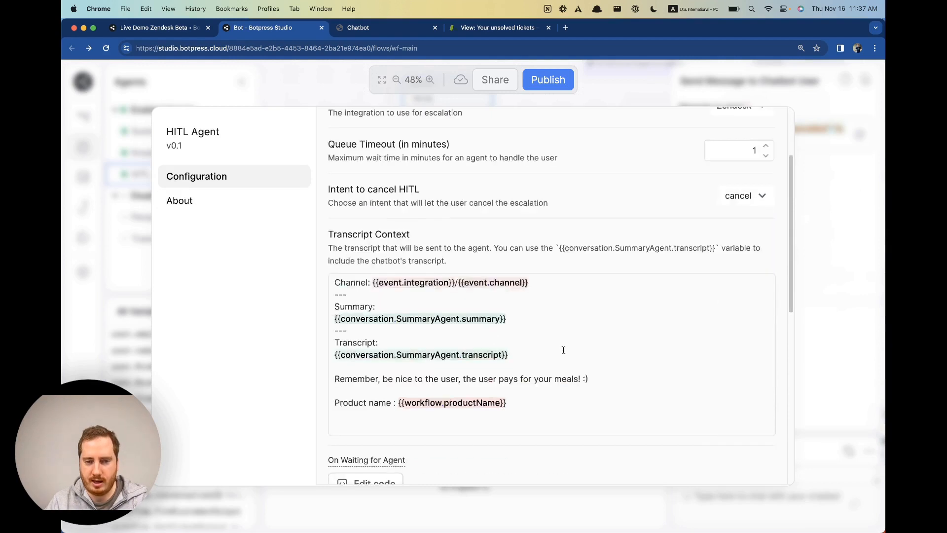
scroll(368, 261, "up", 3)
left_click(357, 249)
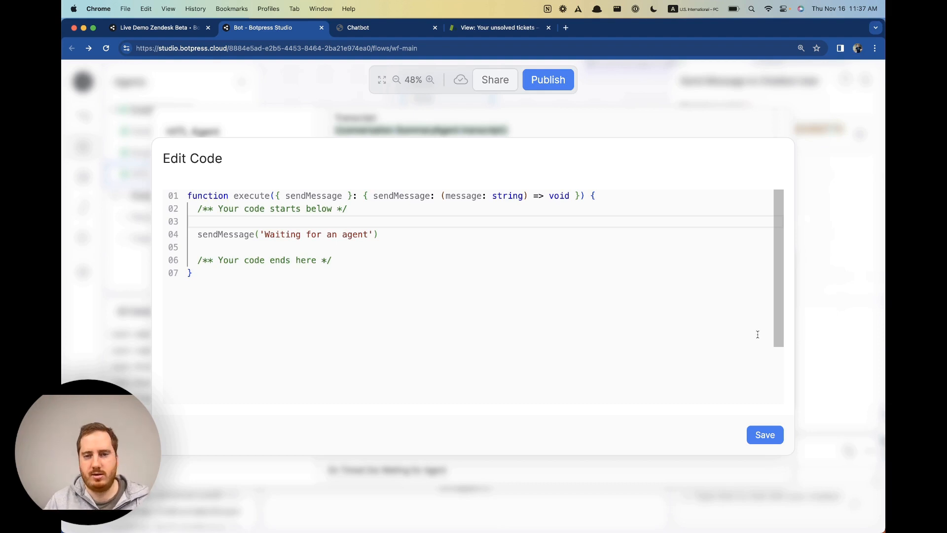
left_click(824, 349)
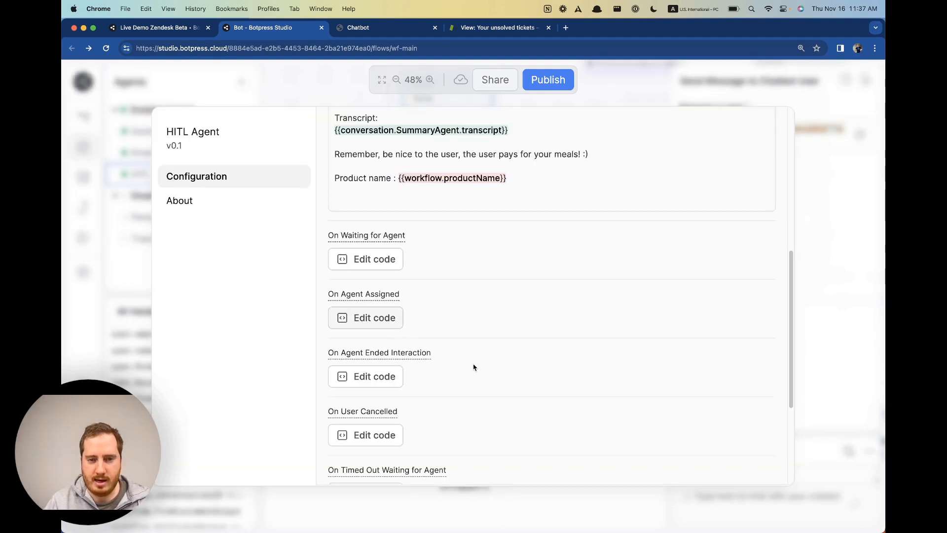
scroll(465, 312, "up", 3)
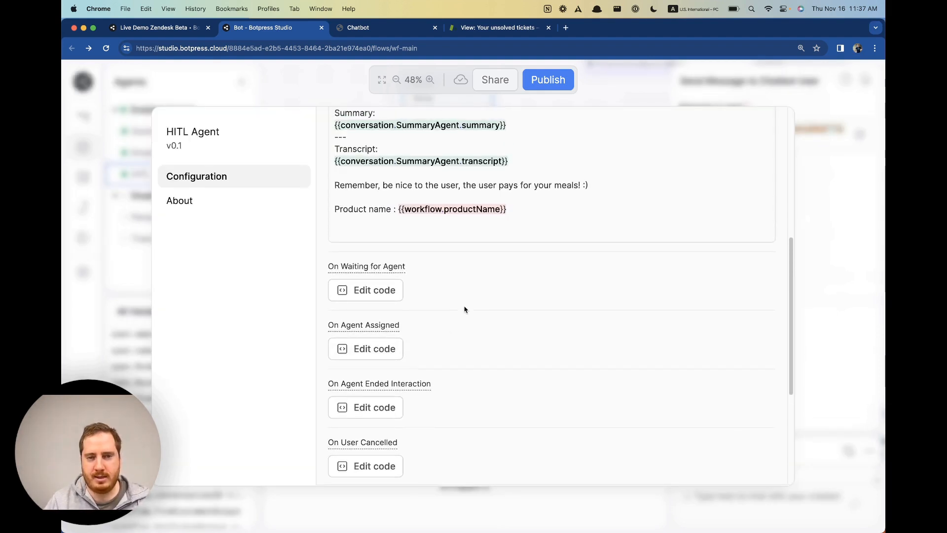
triple_click(396, 236)
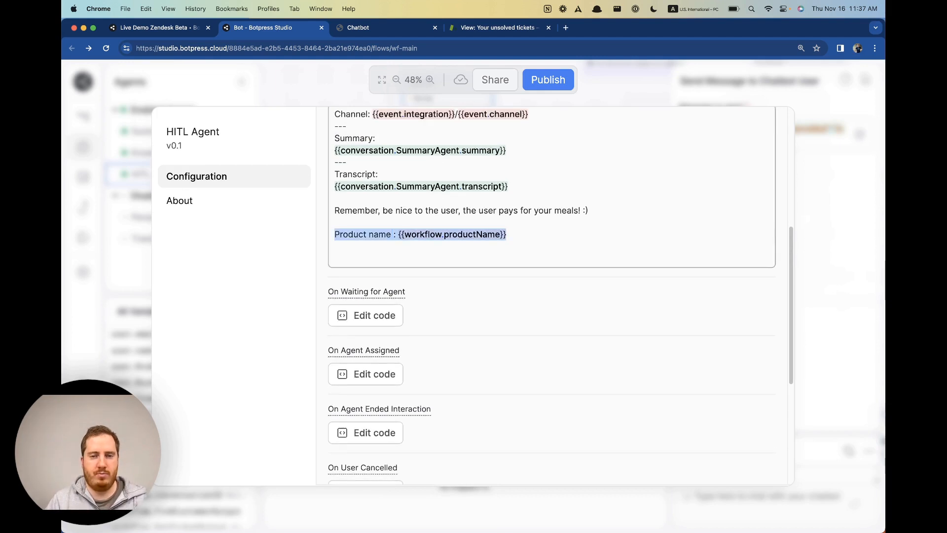
left_click(477, 29)
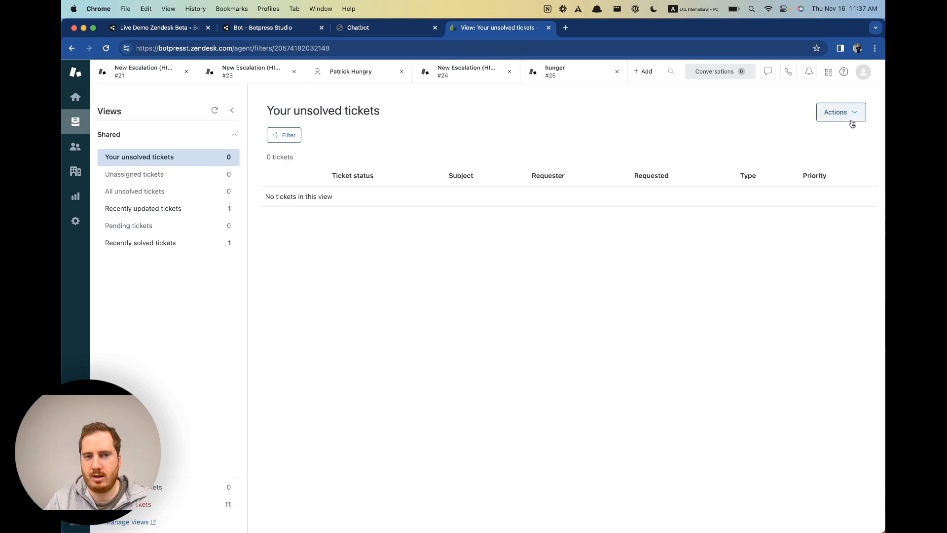
Check Zendesk's Recently updated, All unsolved, Pending, Unassigned and Recently solved views for a new ticket.
left_click(173, 208)
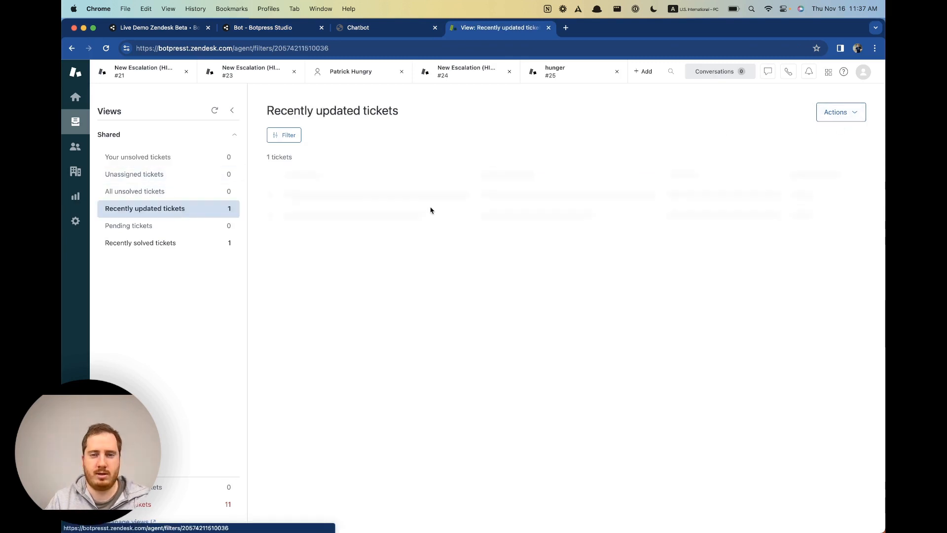
mouse_move(447, 220)
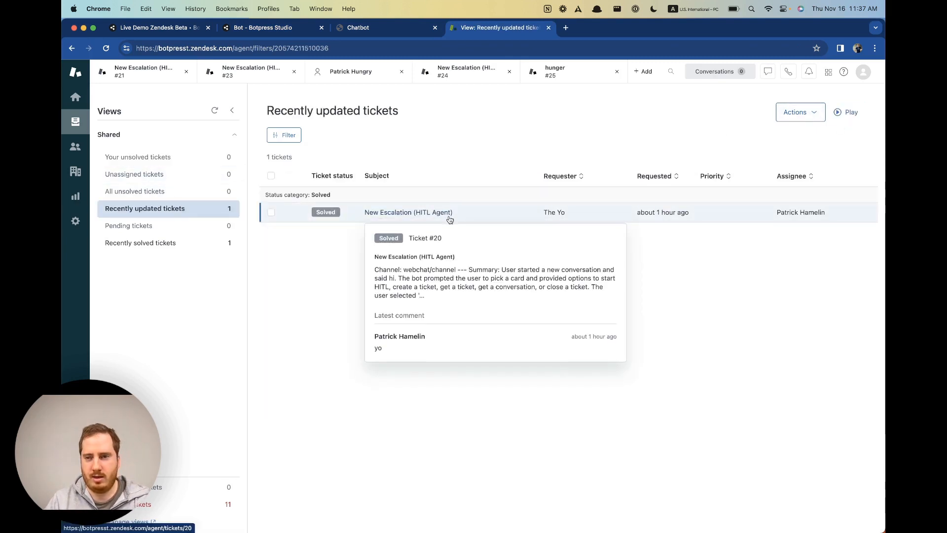
left_click(155, 190)
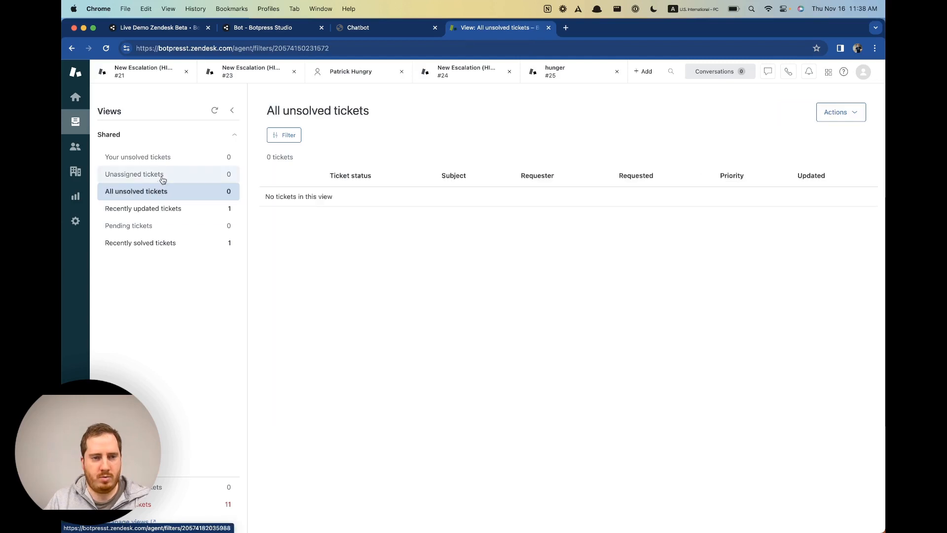
left_click(148, 243)
left_click(174, 227)
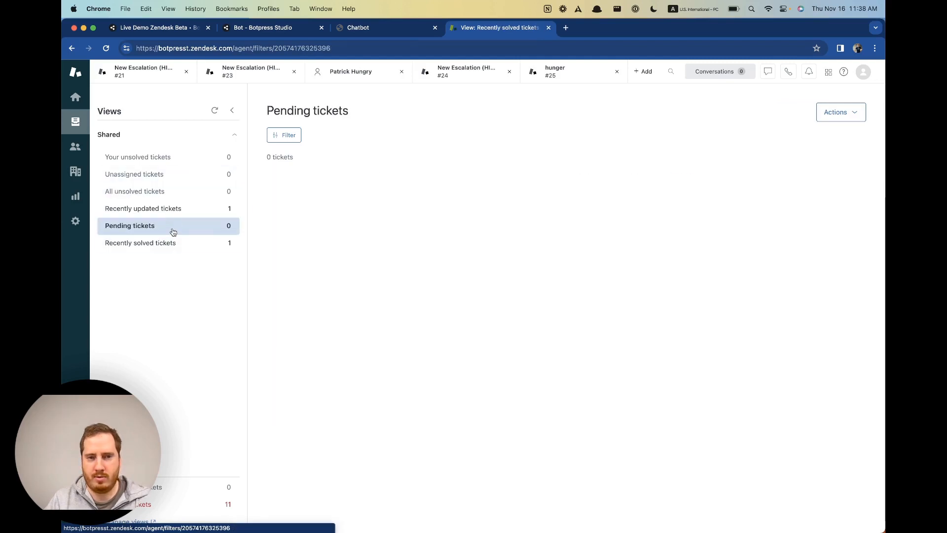
left_click(172, 211)
left_click(180, 192)
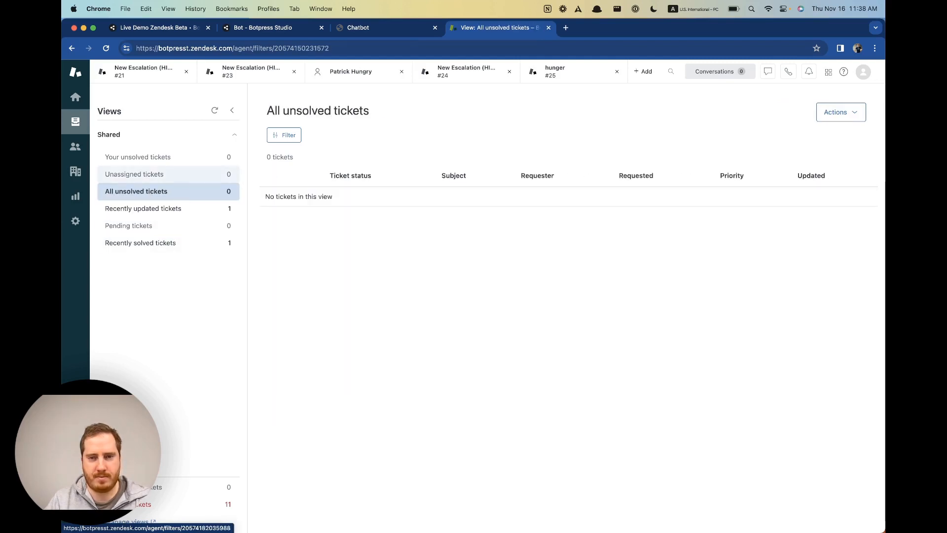
left_click(185, 176)
left_click(188, 161)
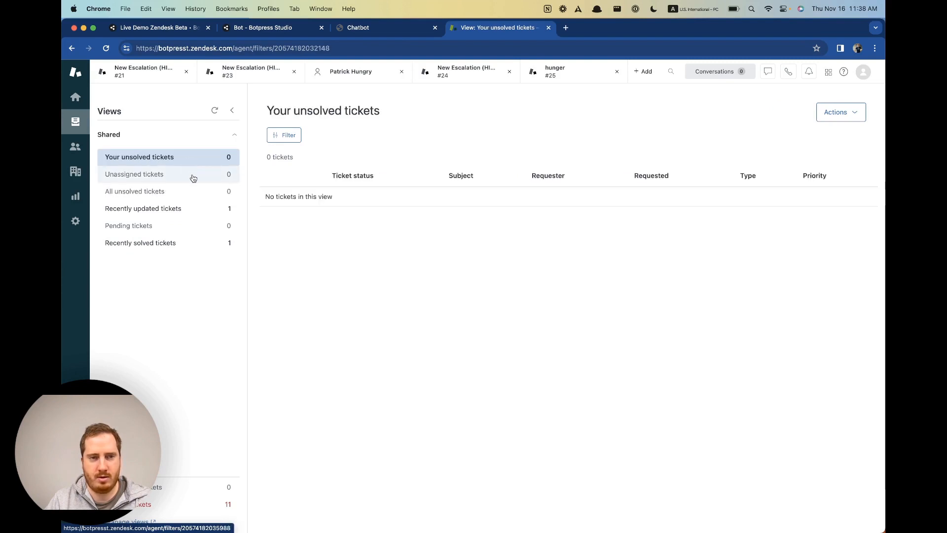
left_click(194, 176)
left_click(164, 157)
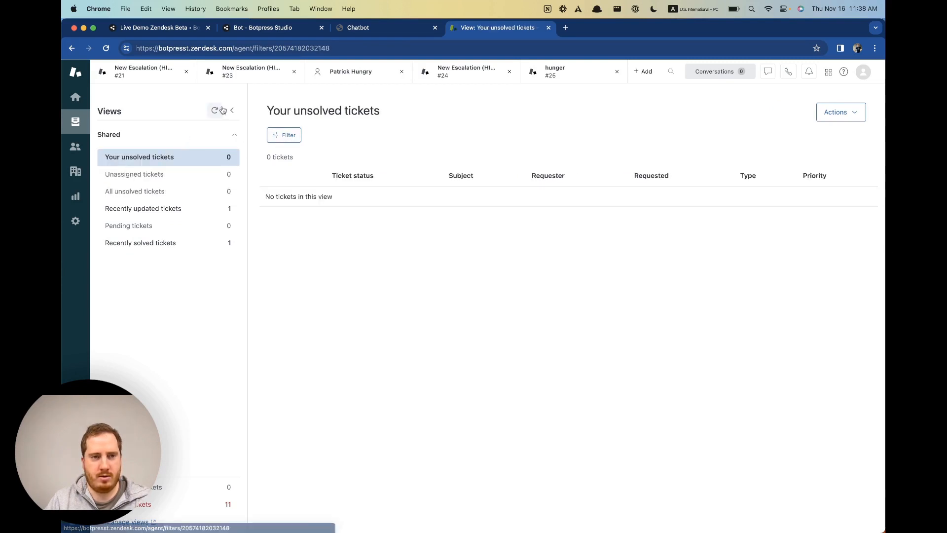
left_click(183, 176)
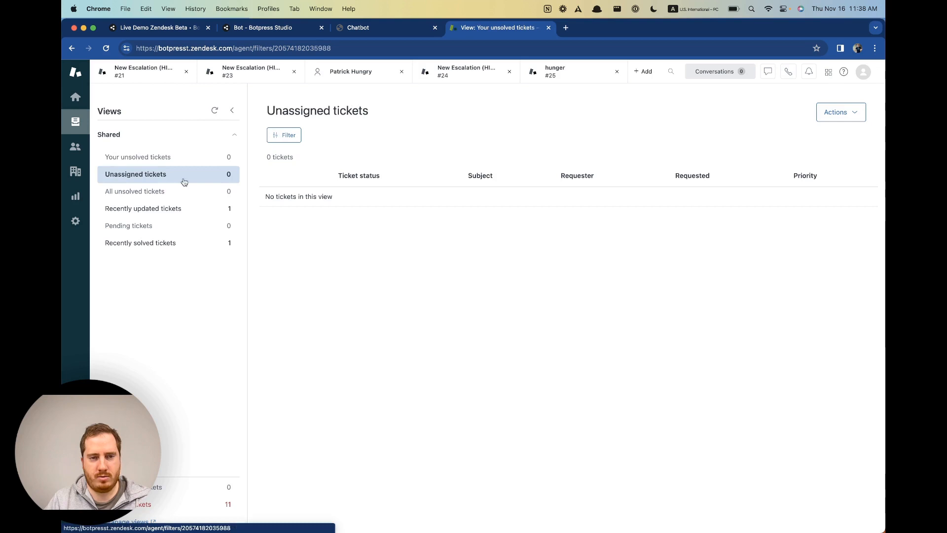
left_click(184, 243)
left_click(179, 209)
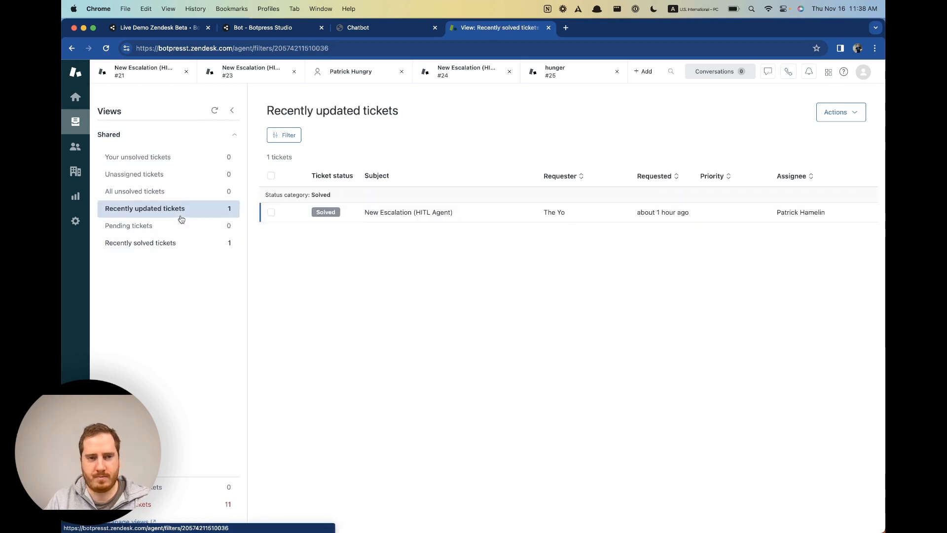
left_click(183, 192)
left_click(180, 175)
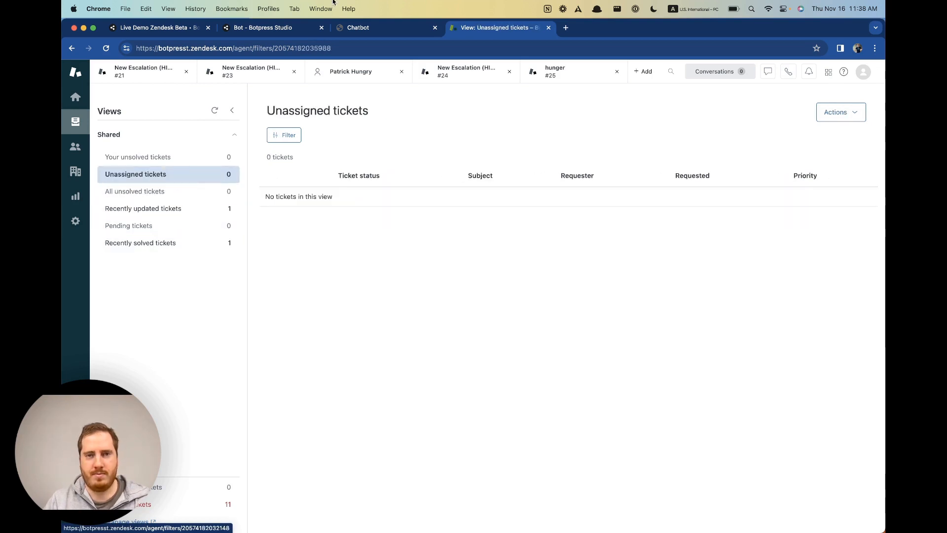
Return to Botpress Studio and close the HITL Agent configuration.
left_click(282, 29)
scroll(777, 450, "down", 4)
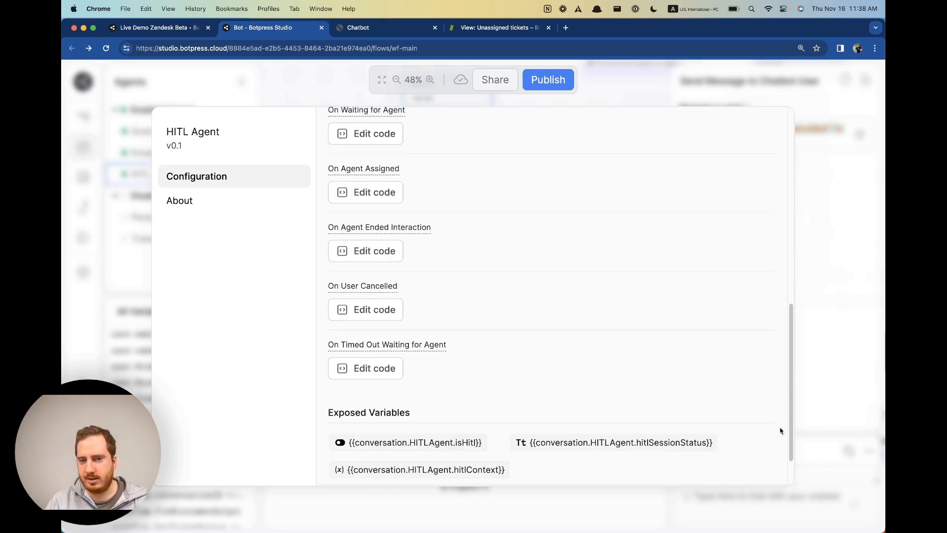
left_click(858, 421)
Delete the webchat conversation and greet the bot with 'hi' in a fresh chat.
left_click(375, 28)
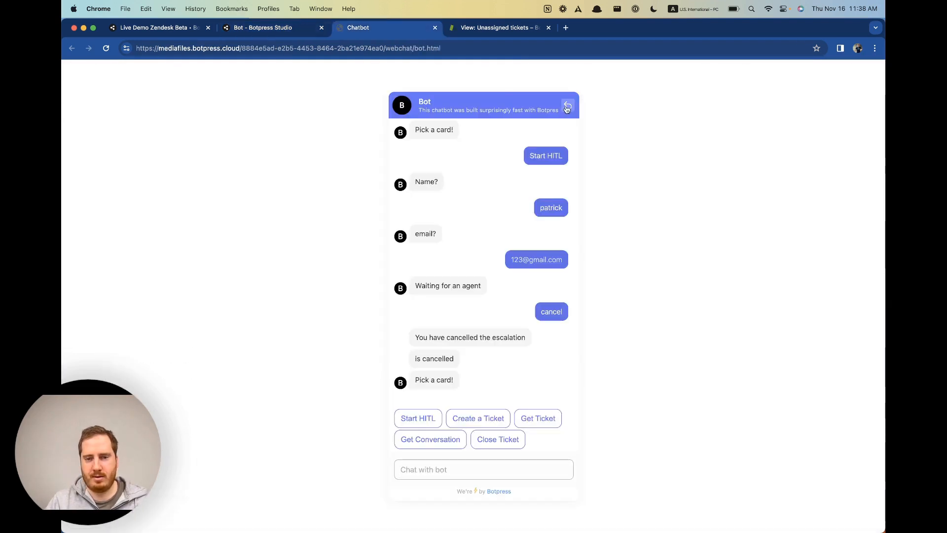
left_click(418, 420)
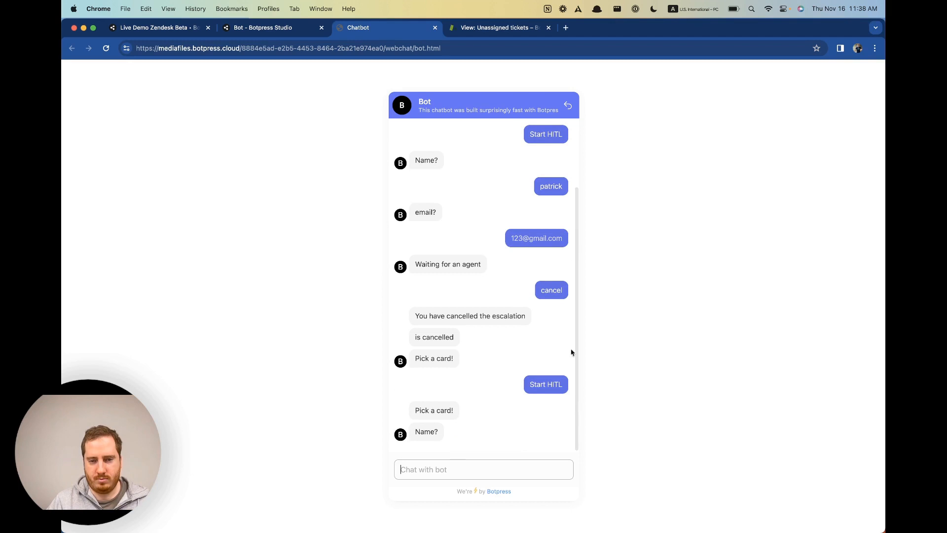
left_click(567, 105)
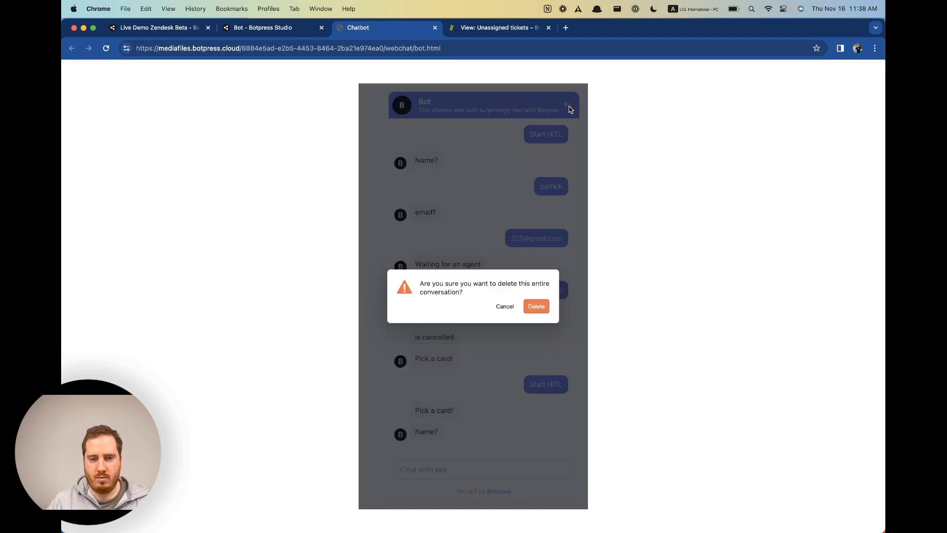
left_click(536, 307)
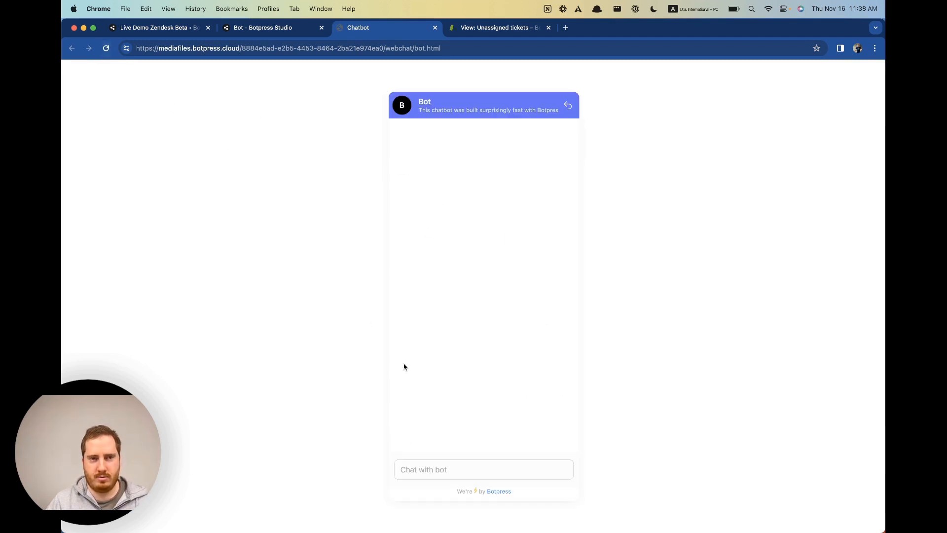
left_click(462, 471)
type("hi")
key("Return")
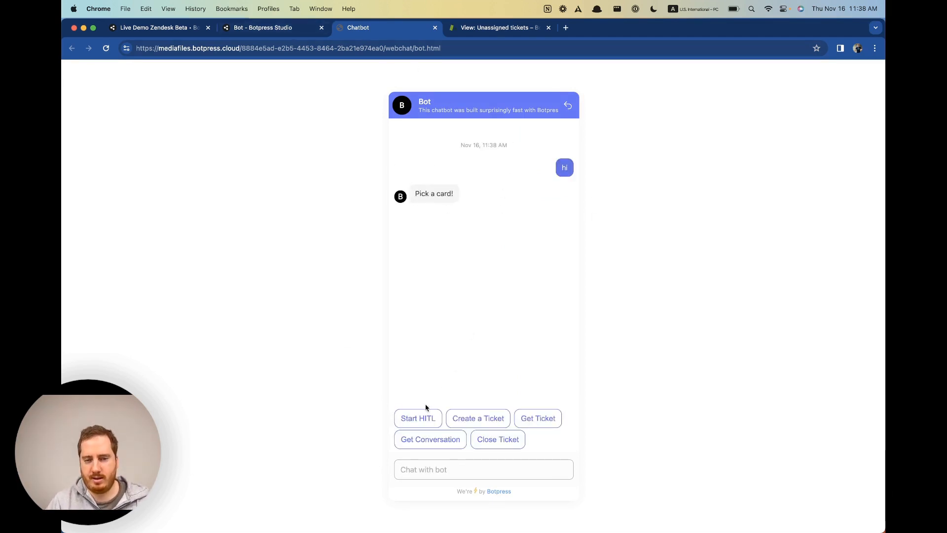
Start the human handoff and answer the name and e-mail prompts, leaving the bot waiting for an agent.
left_click(428, 418)
type("Pat")
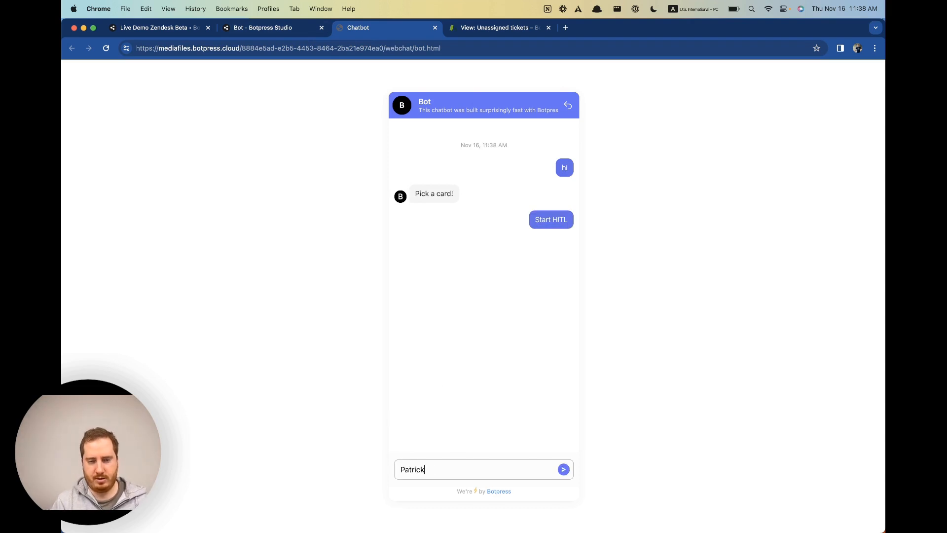
type("rick")
key("Return")
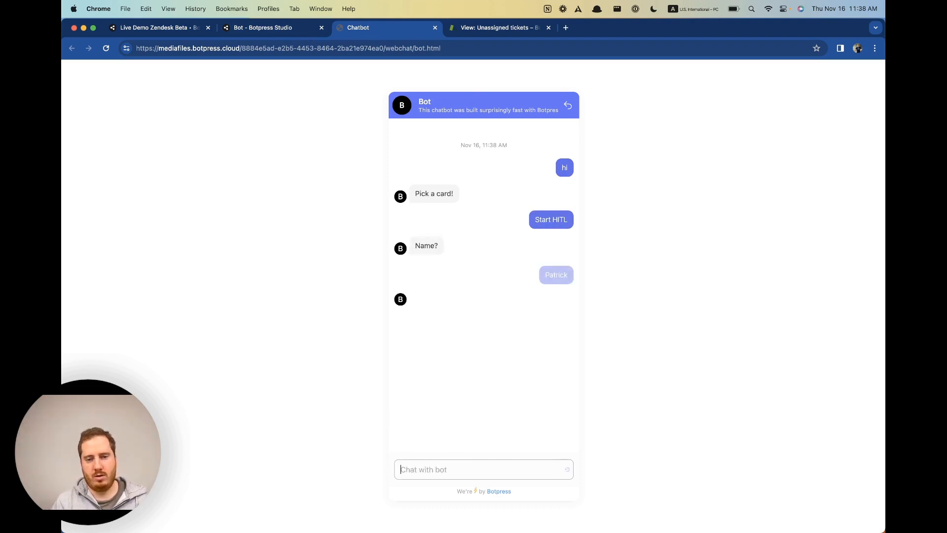
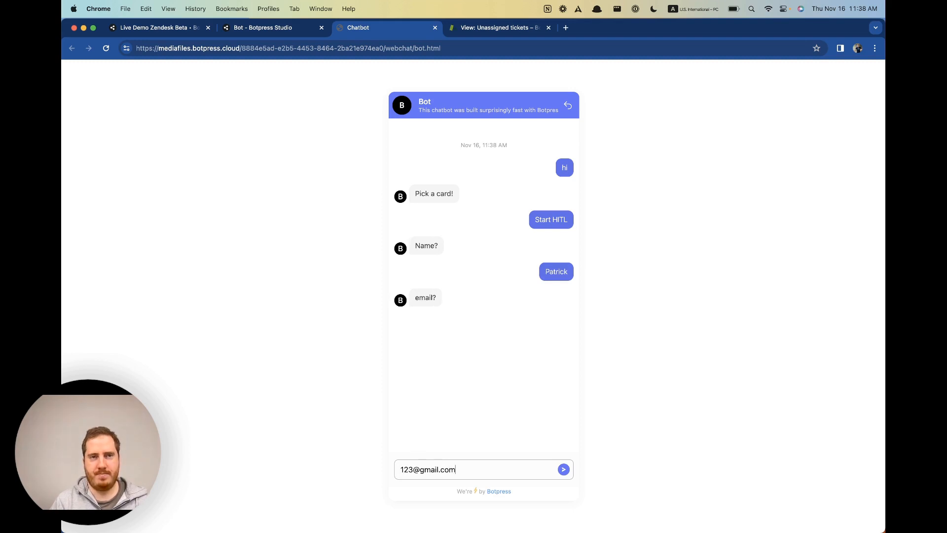
key("Return")
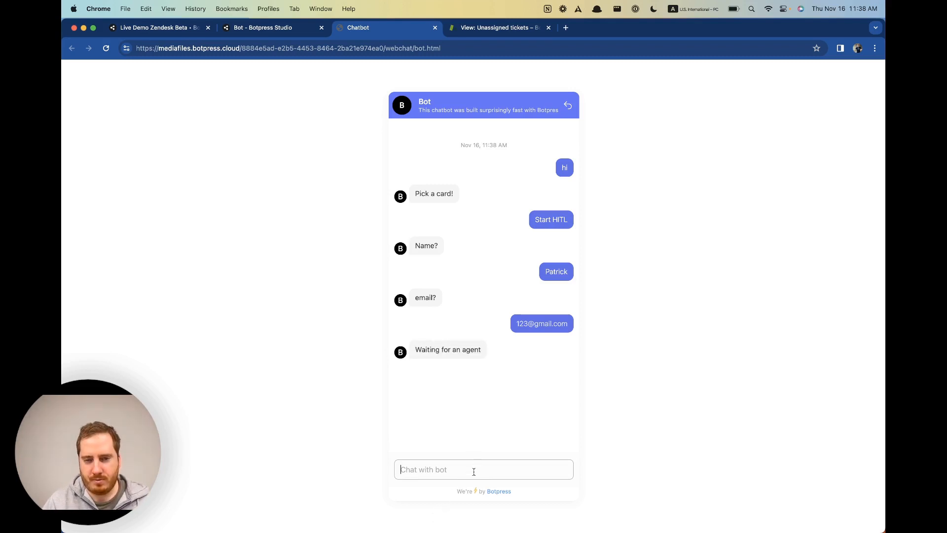
left_click(528, 29)
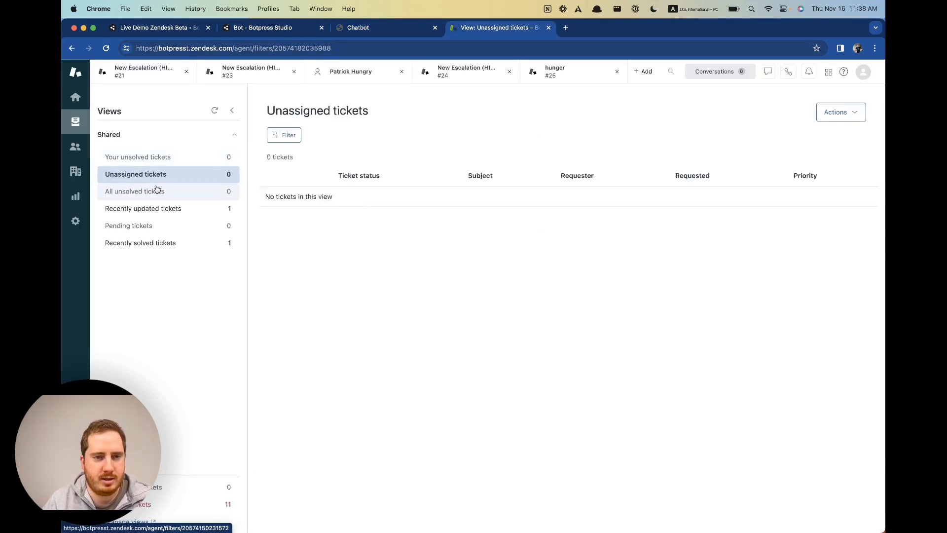
Check escalation ticket #30's transcript ends with 'Product name : Keyboard with loud keystrokes'.
left_click(215, 110)
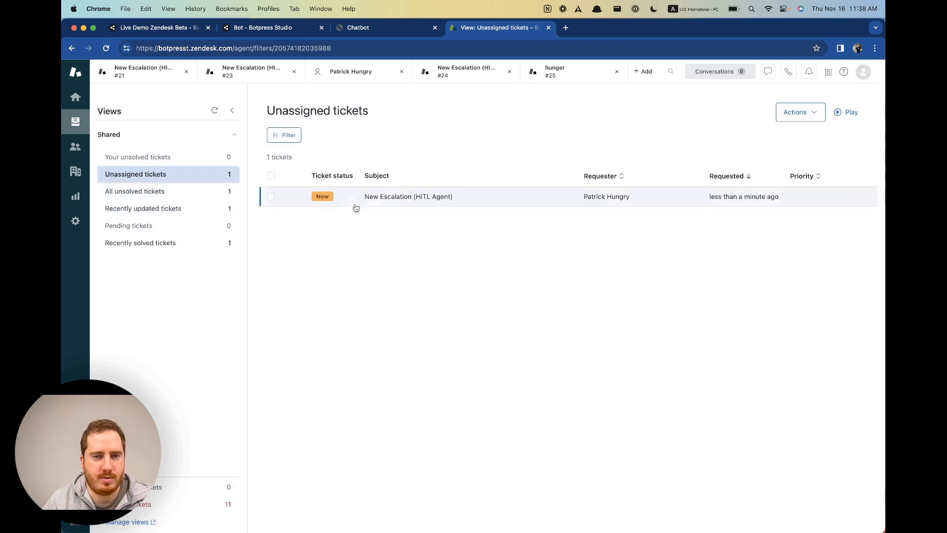
left_click(416, 196)
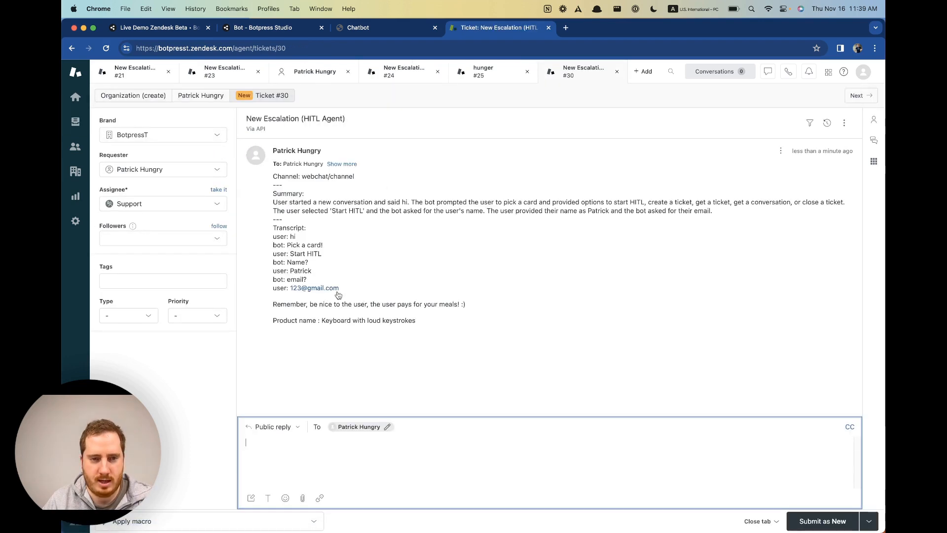
left_click_drag(317, 321, 437, 328)
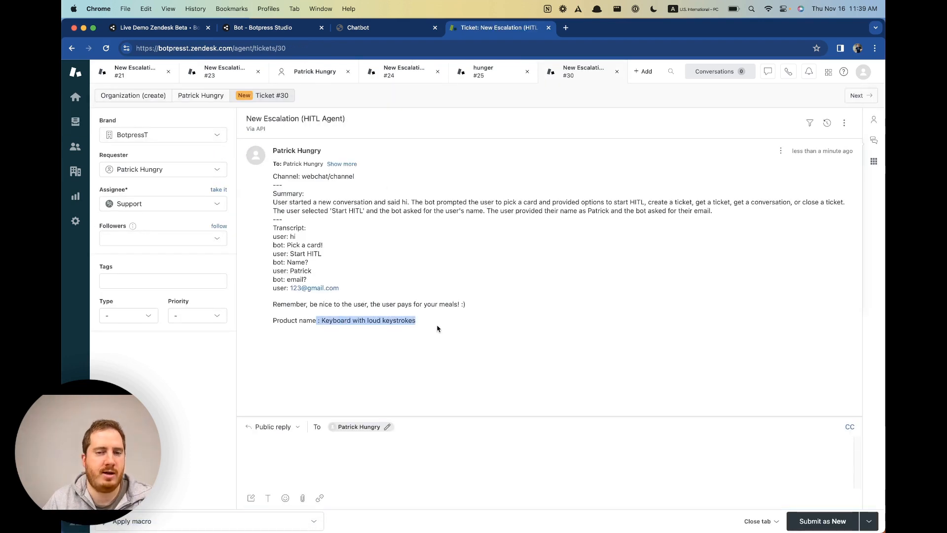
left_click(433, 320)
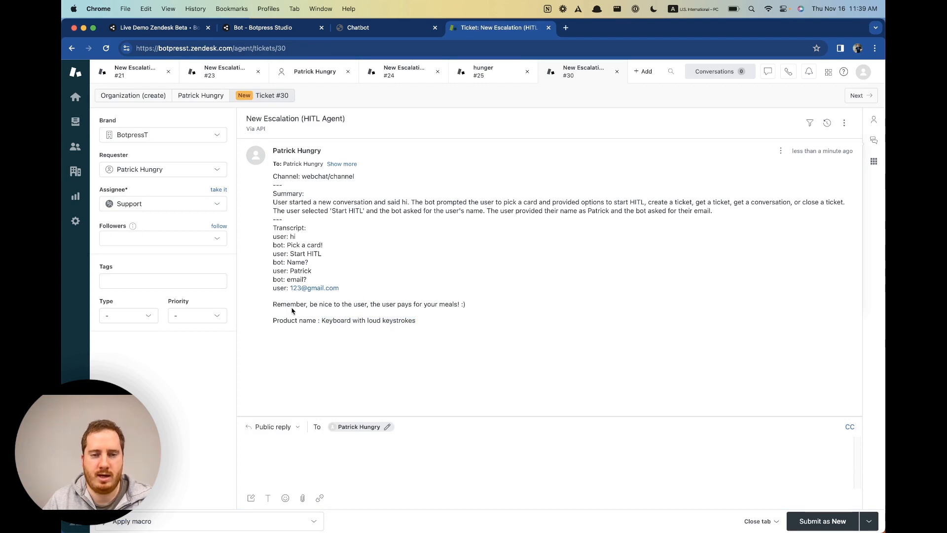
left_click_drag(291, 305, 473, 309)
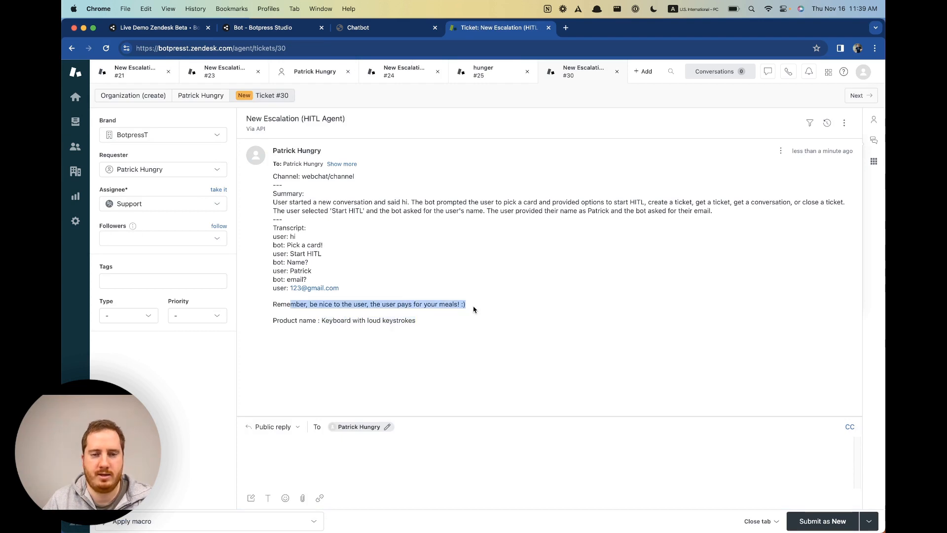
left_click(390, 27)
left_click(270, 28)
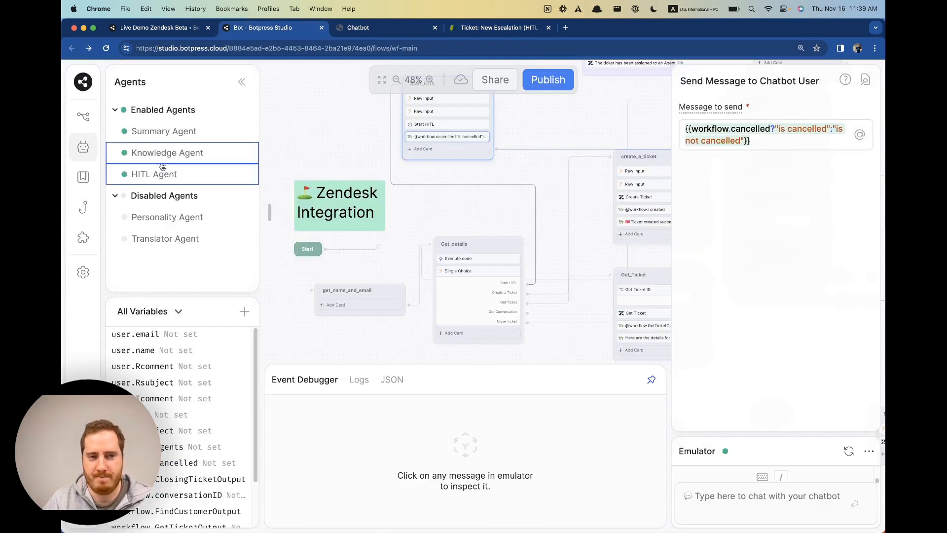
Review the HITL Agent's transcript template and its agent-ends-interaction code.
left_click(188, 174)
scroll(460, 356, "down", 3)
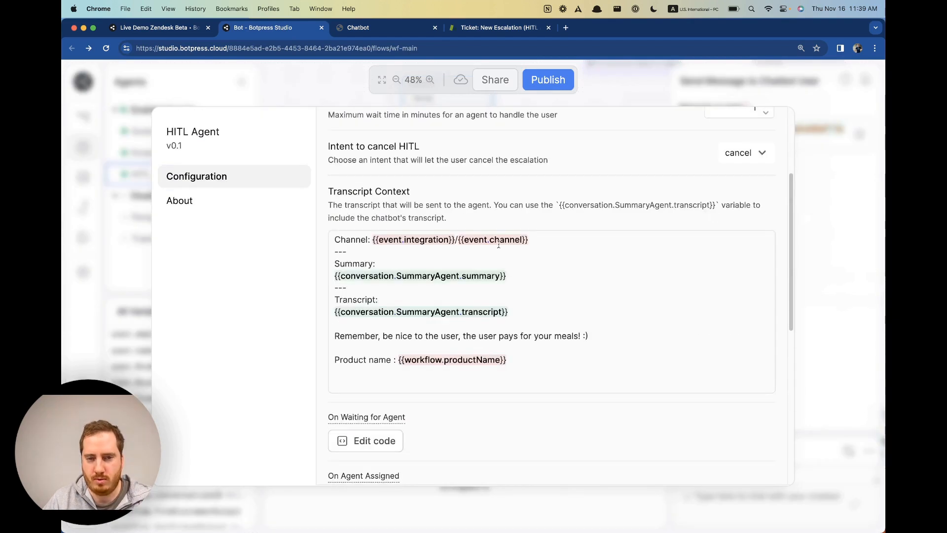
left_click_drag(499, 245, 364, 392)
scroll(496, 365, "down", 3)
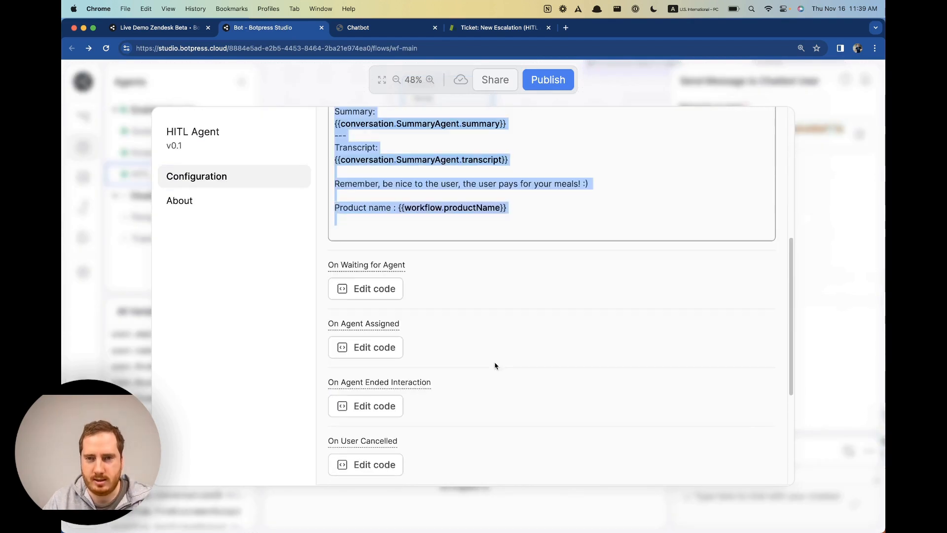
scroll(525, 351, "down", 3)
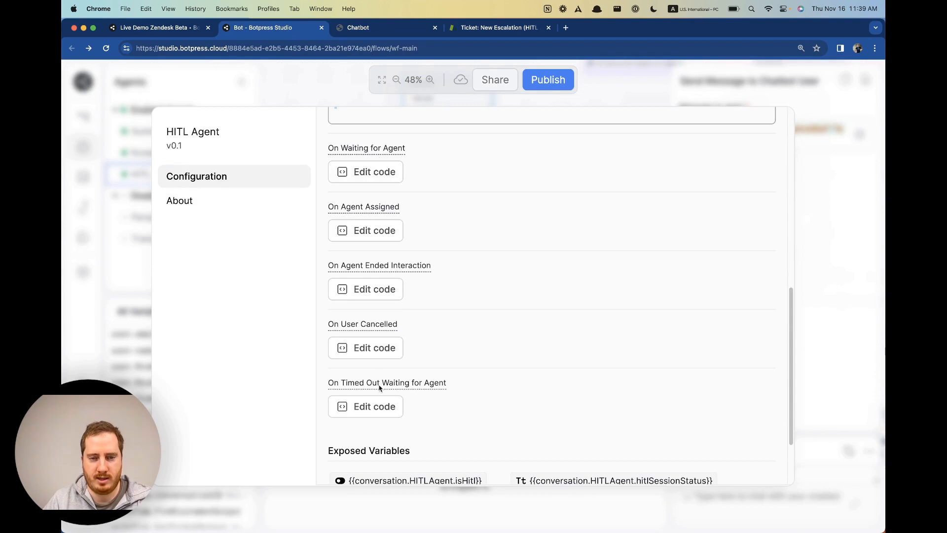
scroll(462, 397, "down", 1)
scroll(461, 380, "up", 2)
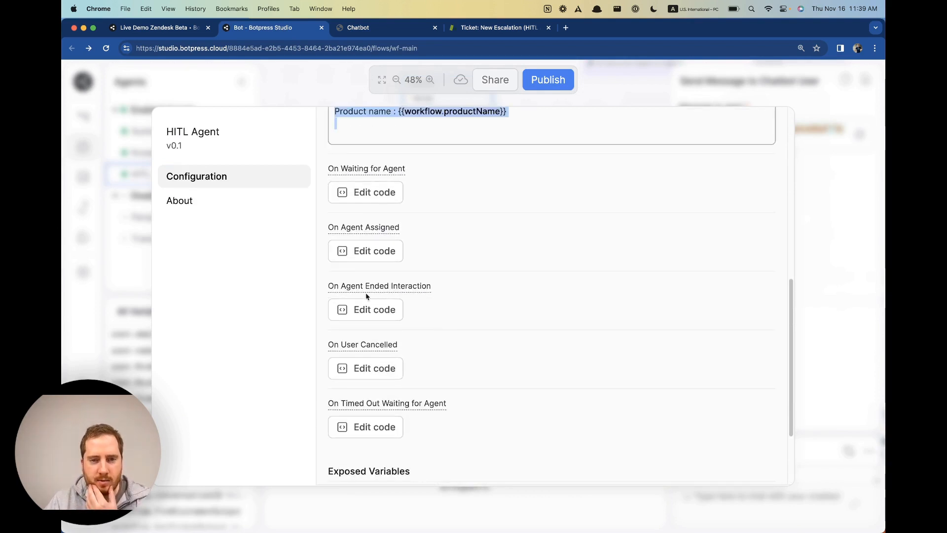
left_click(376, 307)
left_click(752, 428)
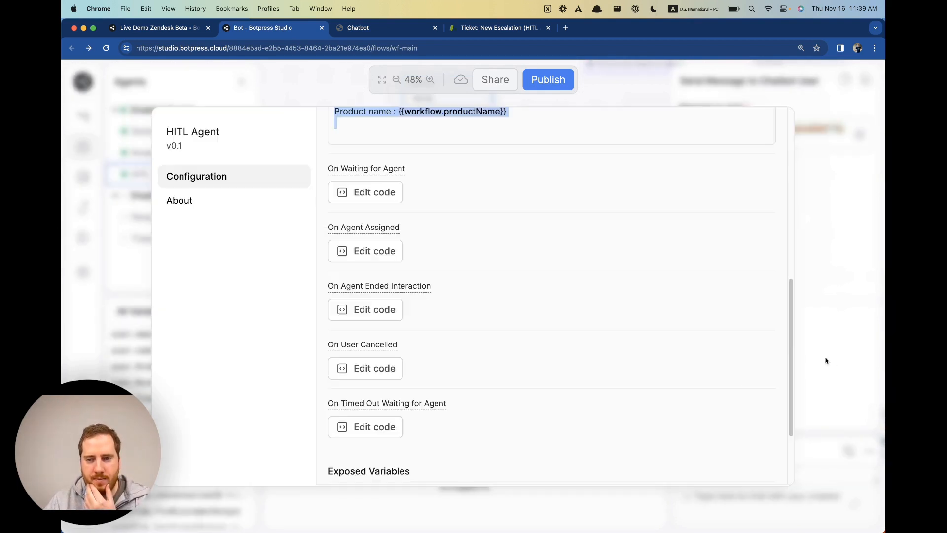
Trim the agent-assigned message to 'You are speaking with ' + agentName, removing agentEmail.
left_click(386, 250)
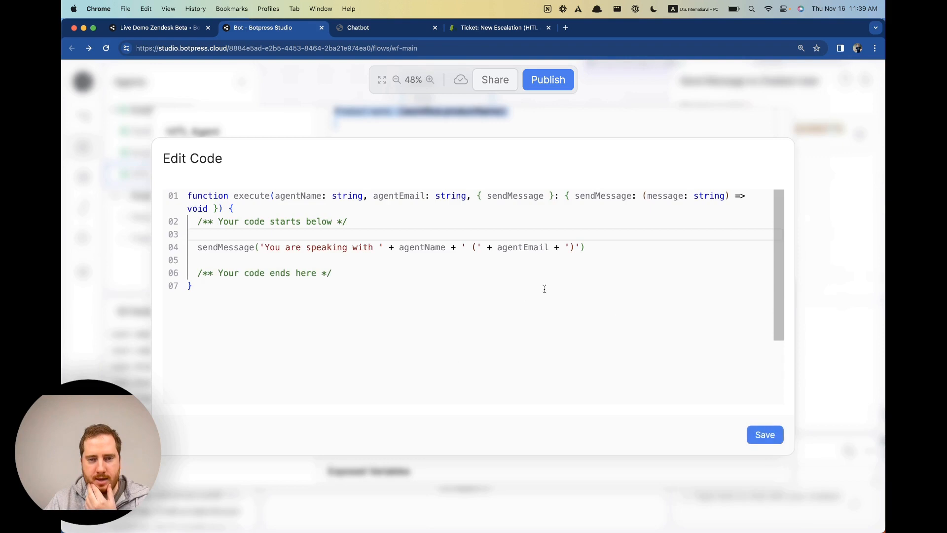
triple_click(521, 241)
double_click(526, 247)
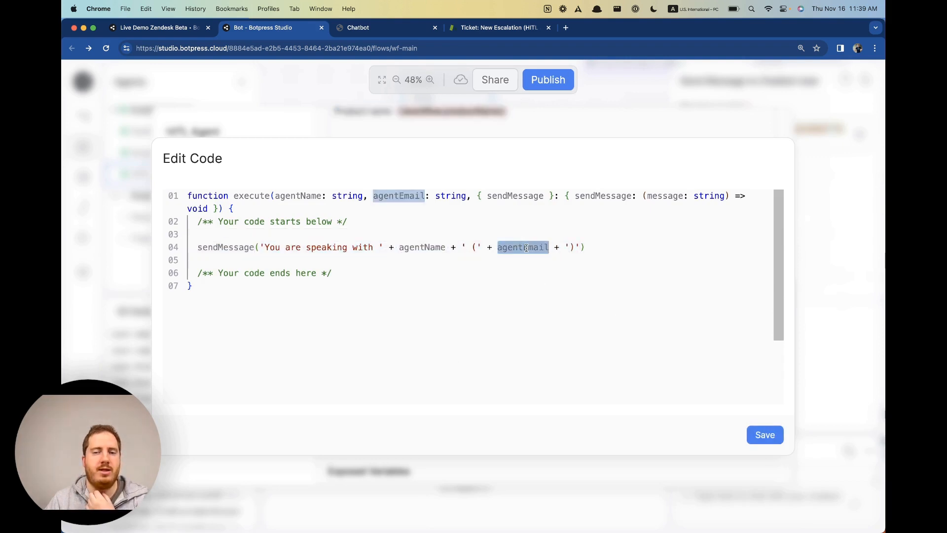
left_click_drag(461, 247, 579, 248)
key("BackSpace")
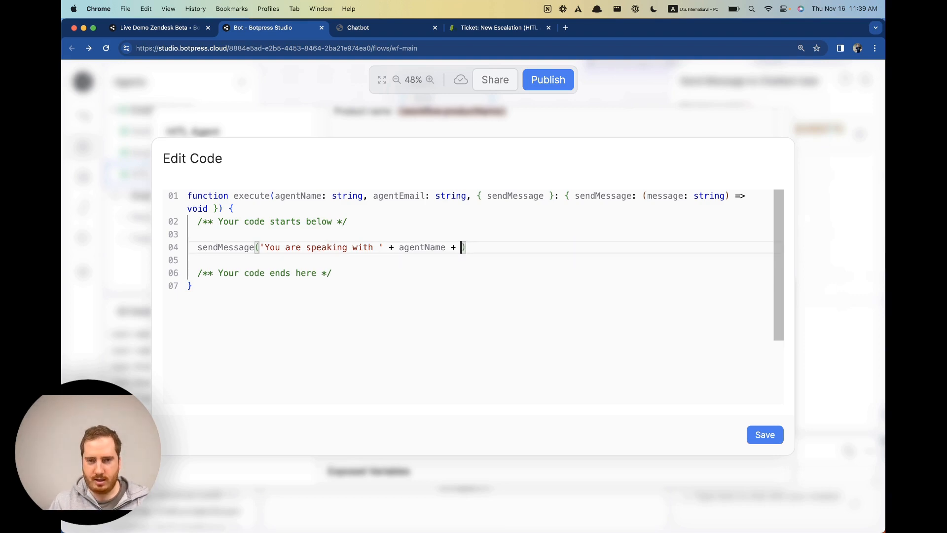
key("BackSpace")
key("BackSpace")
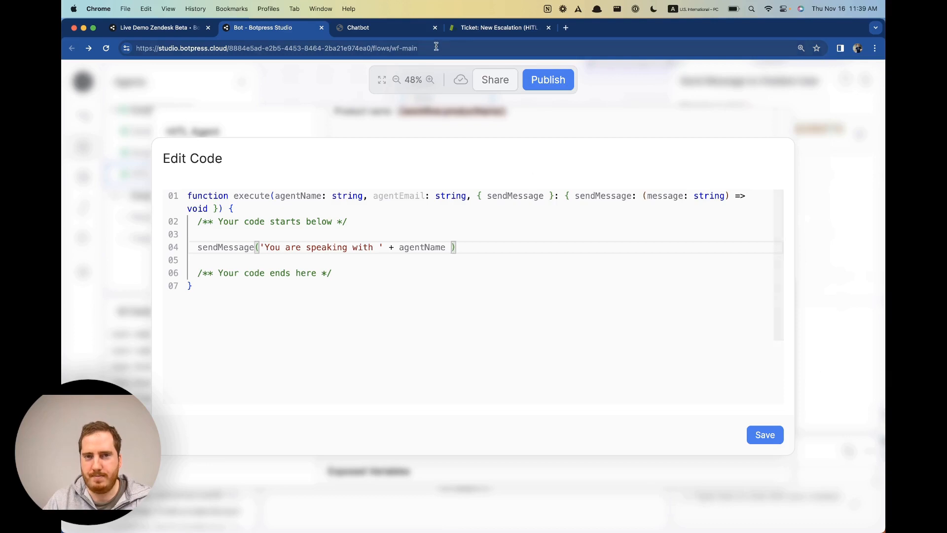
left_click(496, 27)
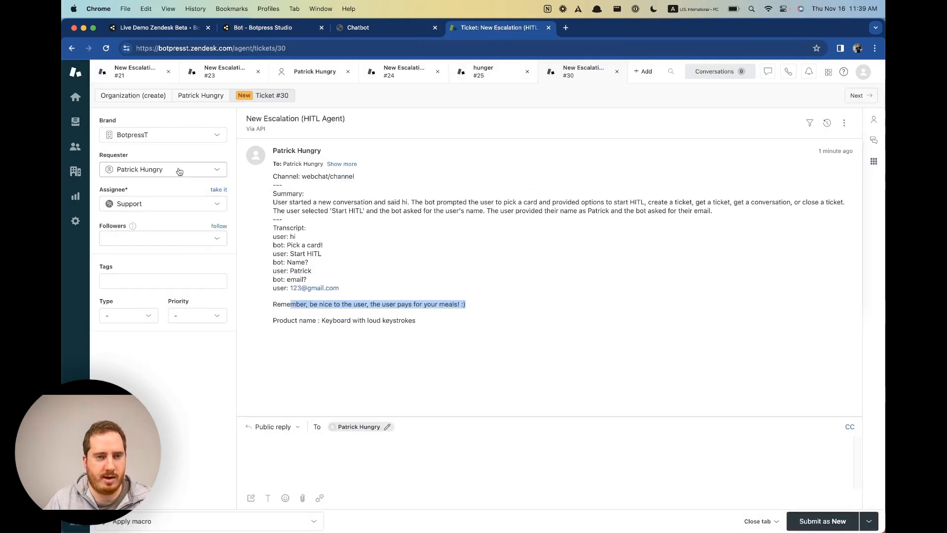
Assign Zendesk ticket #30 to a Support agent and check the webchat's outcome.
left_click(656, 454)
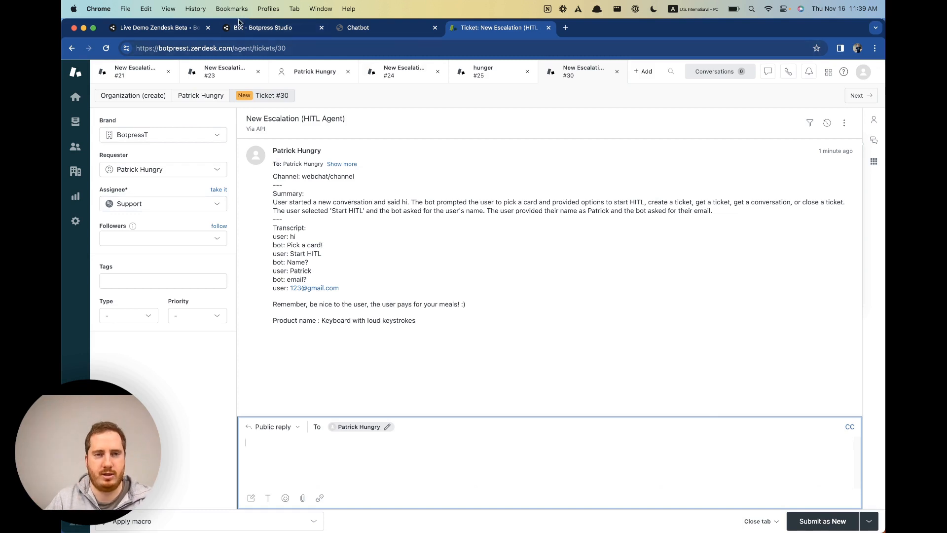
left_click(285, 30)
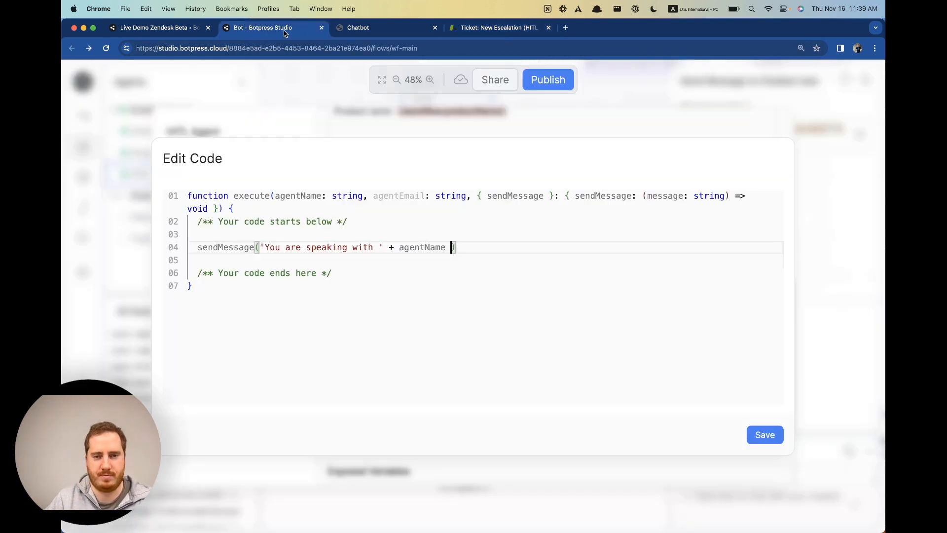
left_click(498, 27)
left_click(148, 204)
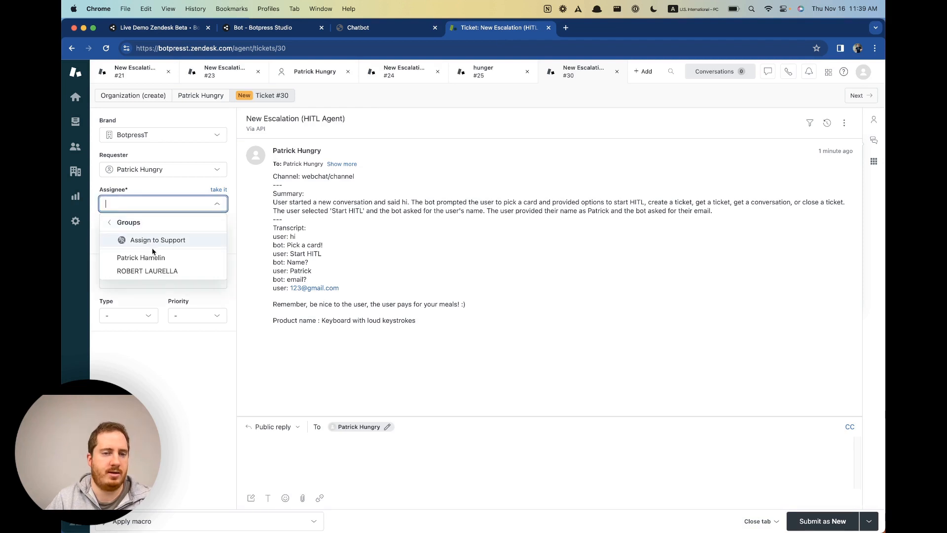
left_click(164, 258)
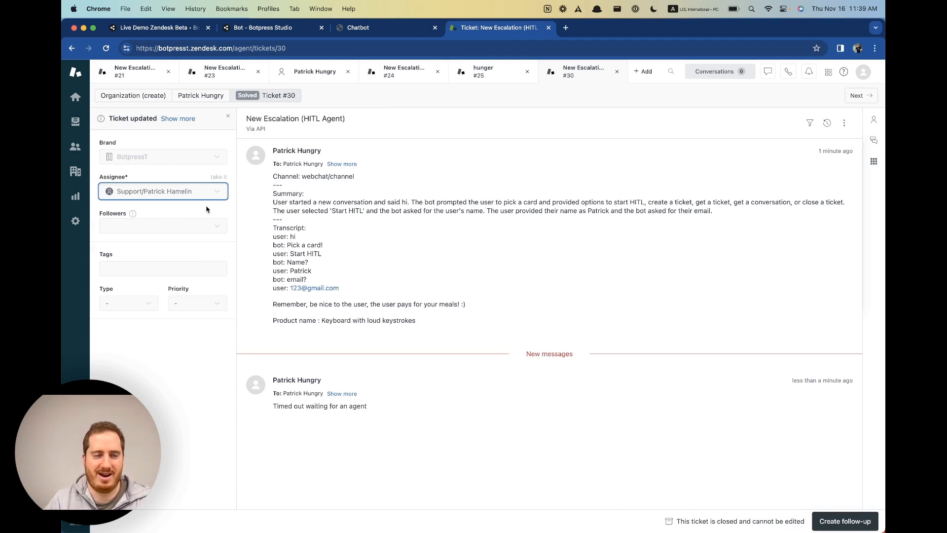
left_click(398, 25)
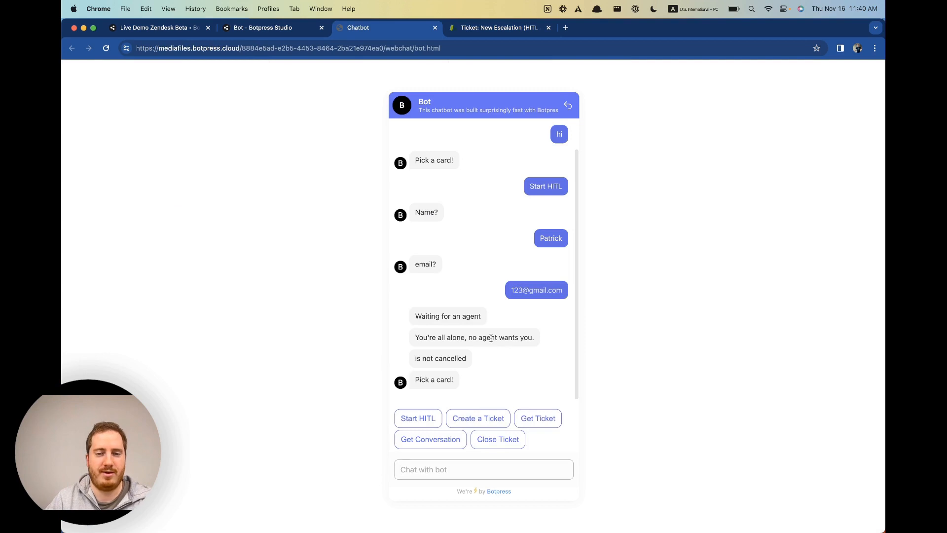
Close the agent-assigned code editor to return to the HITL Agent's event hooks.
left_click(284, 29)
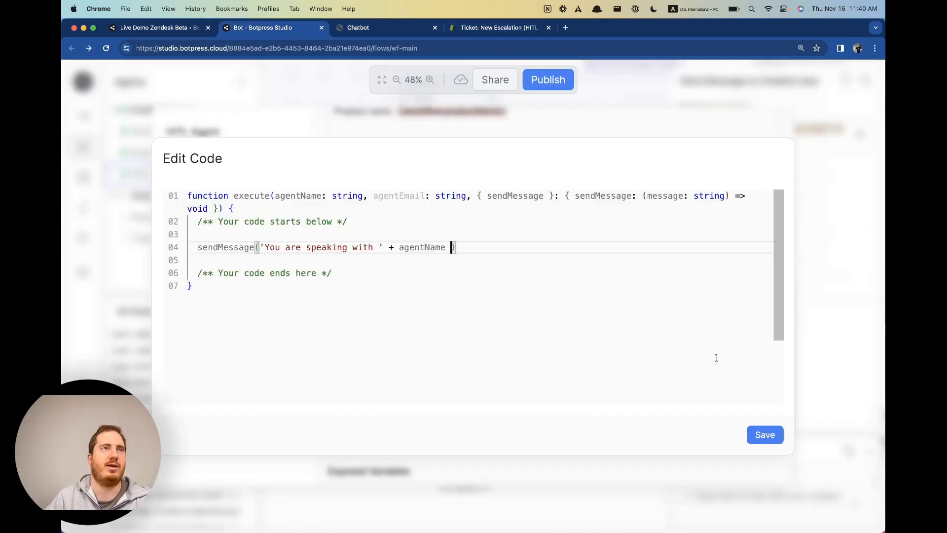
left_click(806, 377)
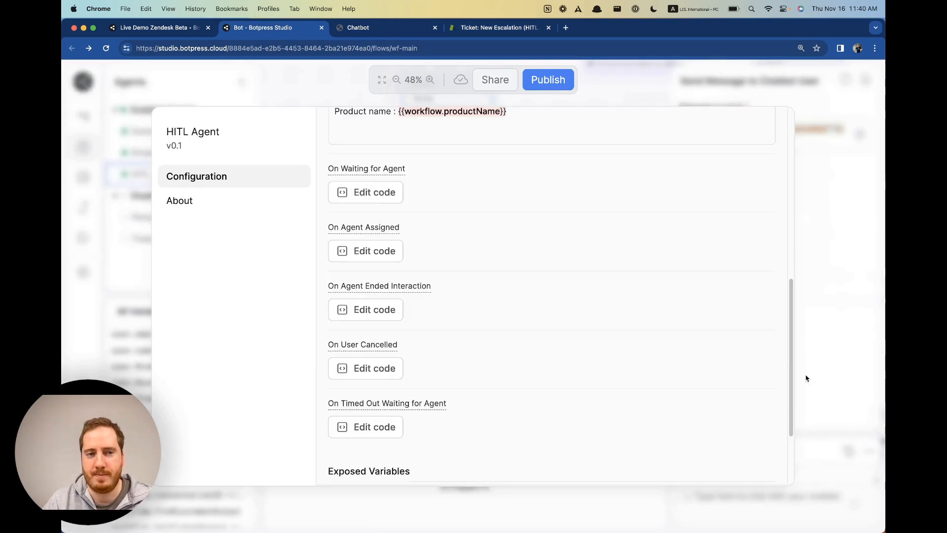
scroll(408, 363, "down", 1)
scroll(391, 380, "down", 5)
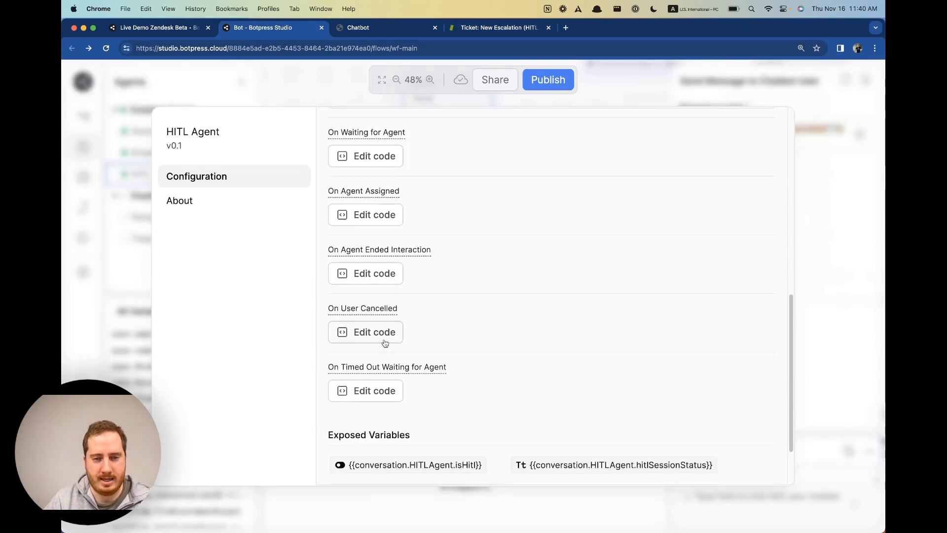